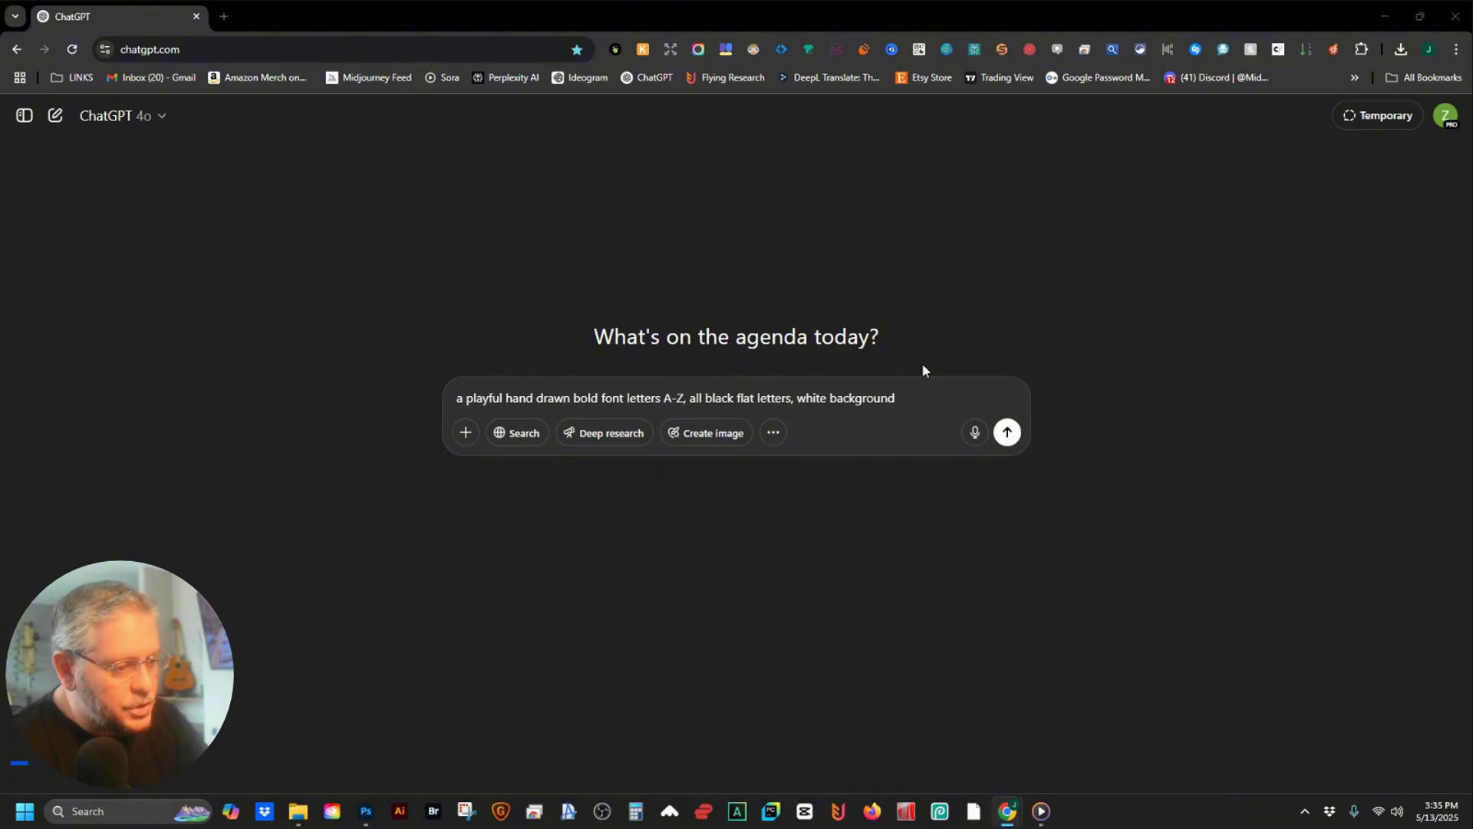
- Submit the prompt for playful hand-drawn bold black A-Z letters on white, then request the matching lower case letters
click(1008, 432)
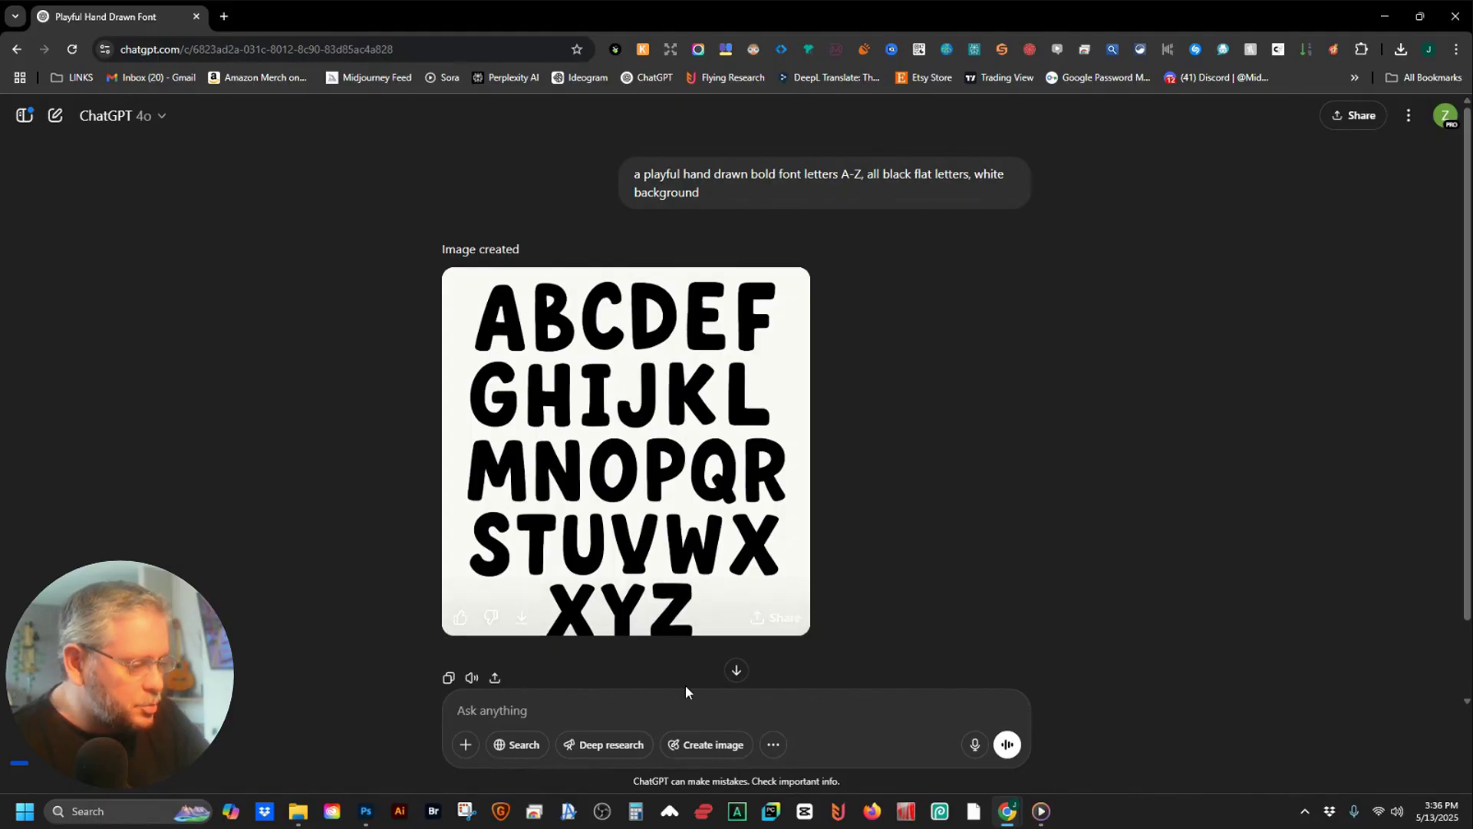
text(great)
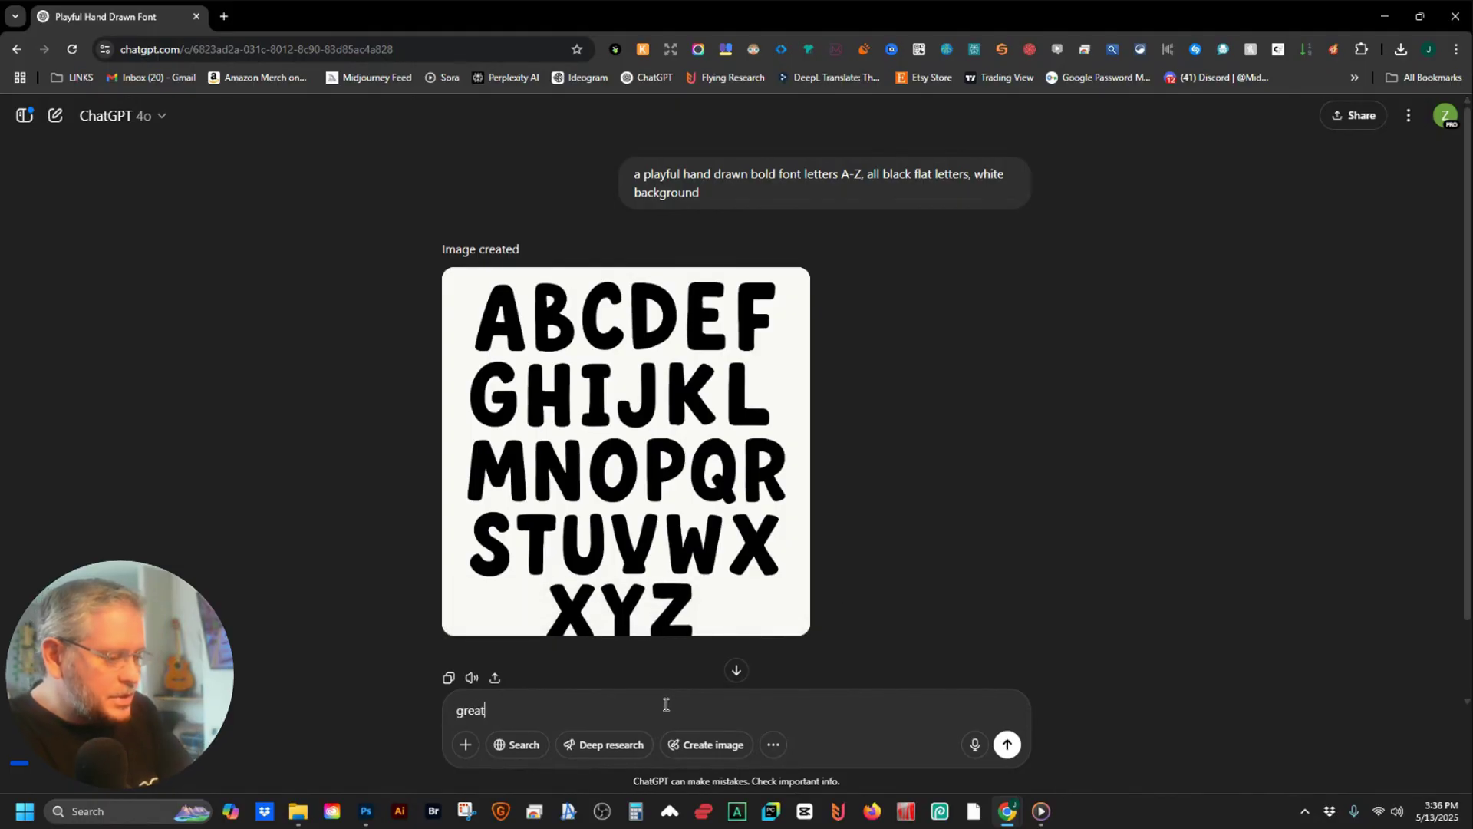
text( job, now give me the lower)
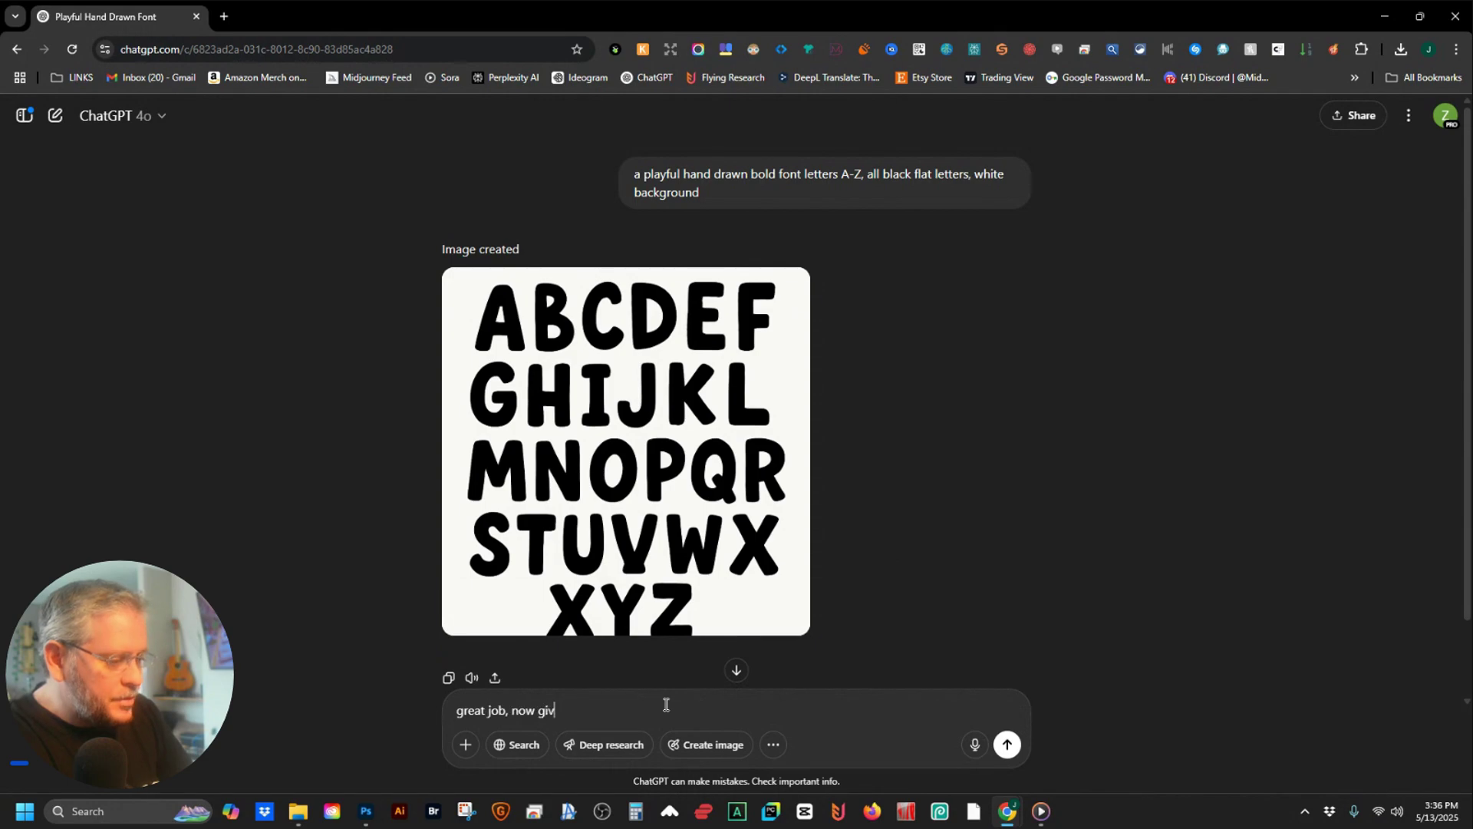
text( case letters in the)
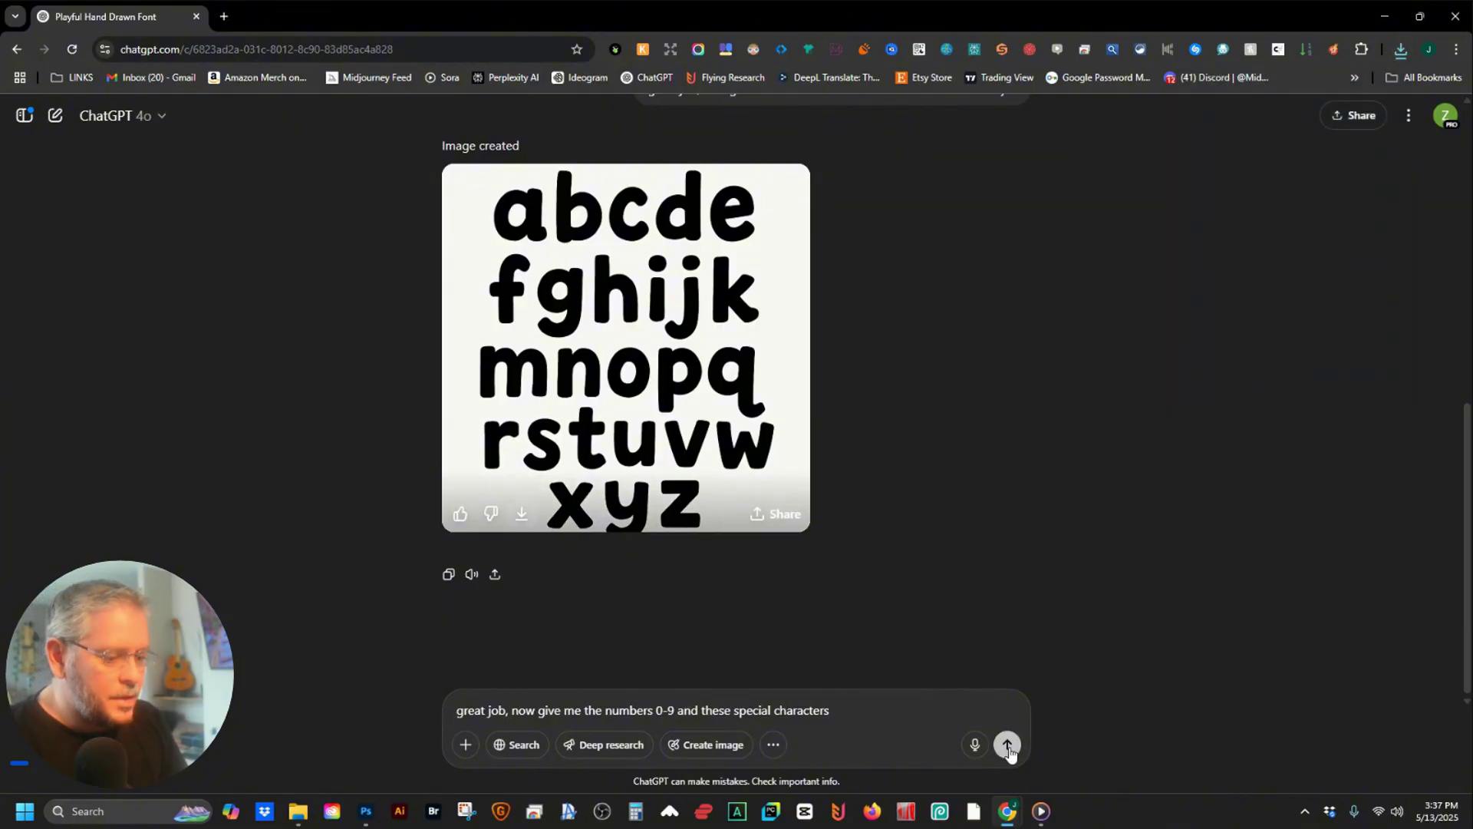
- Request the numbers 0-9 and the special characters, and download the generated image
click(1008, 744)
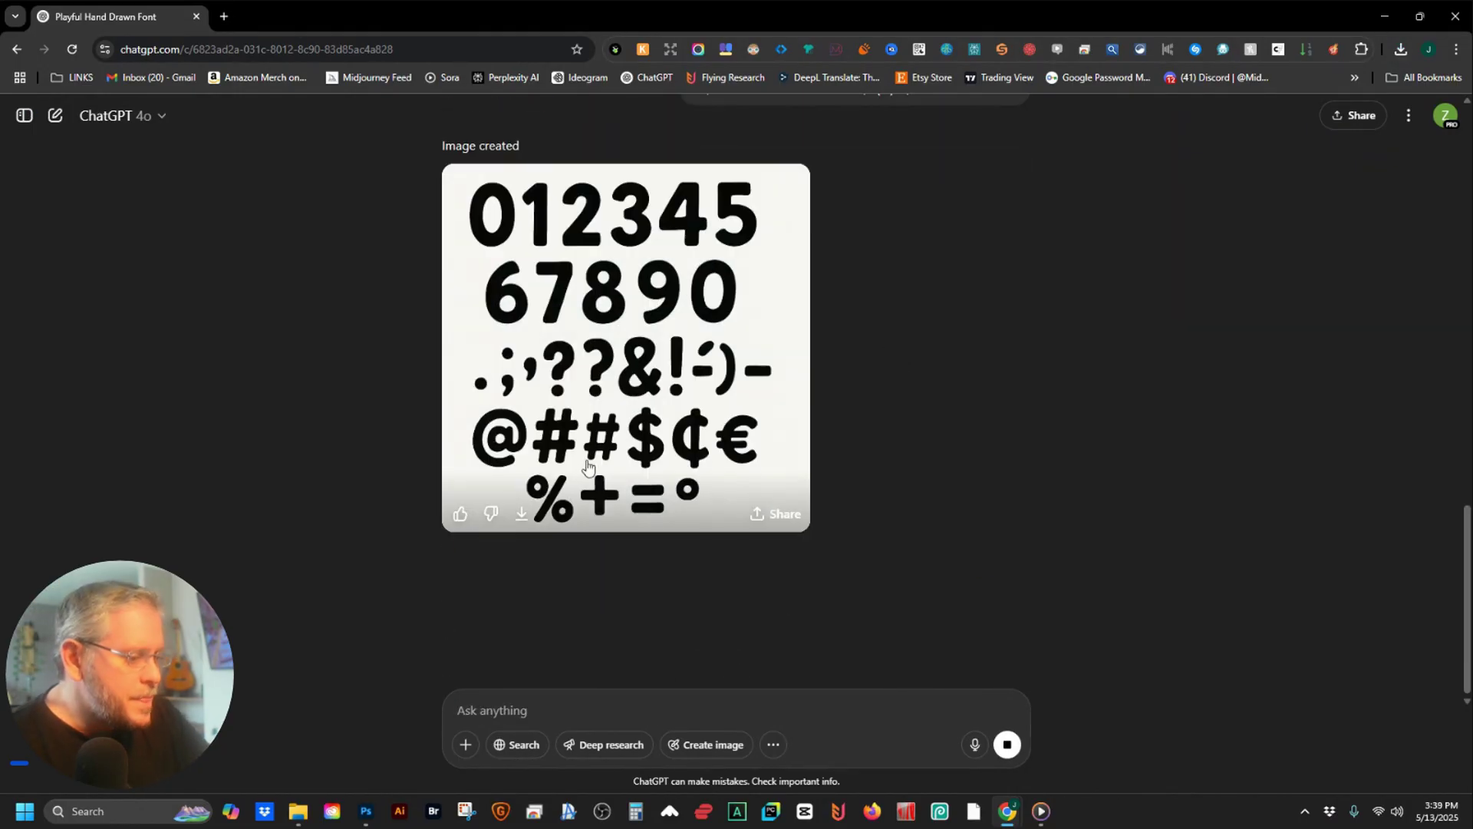
click(521, 514)
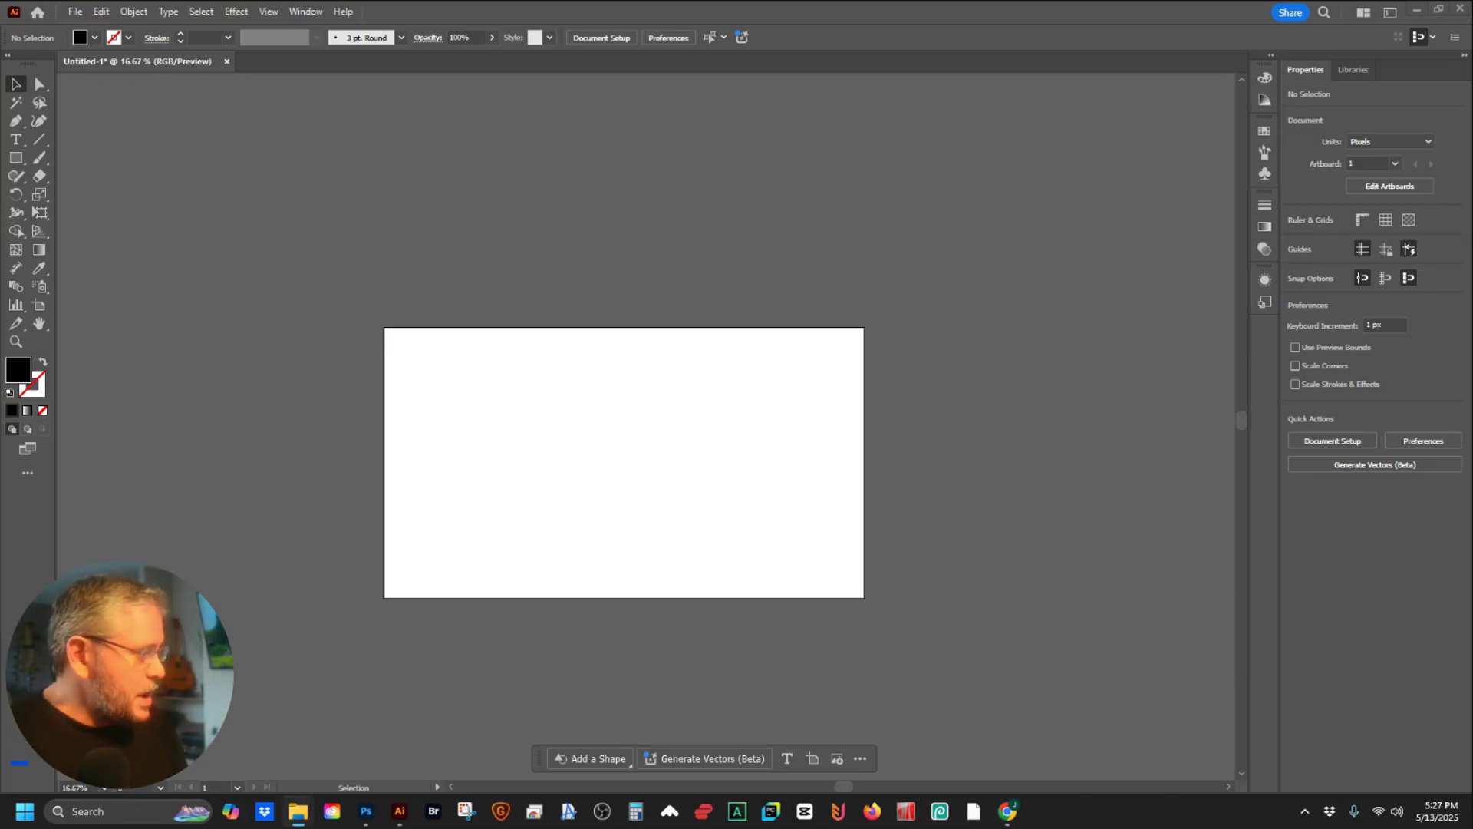
- Place the three generated character images in Illustrator and lay them out side by side above the artboard
drag(526, 223, 502, 199)
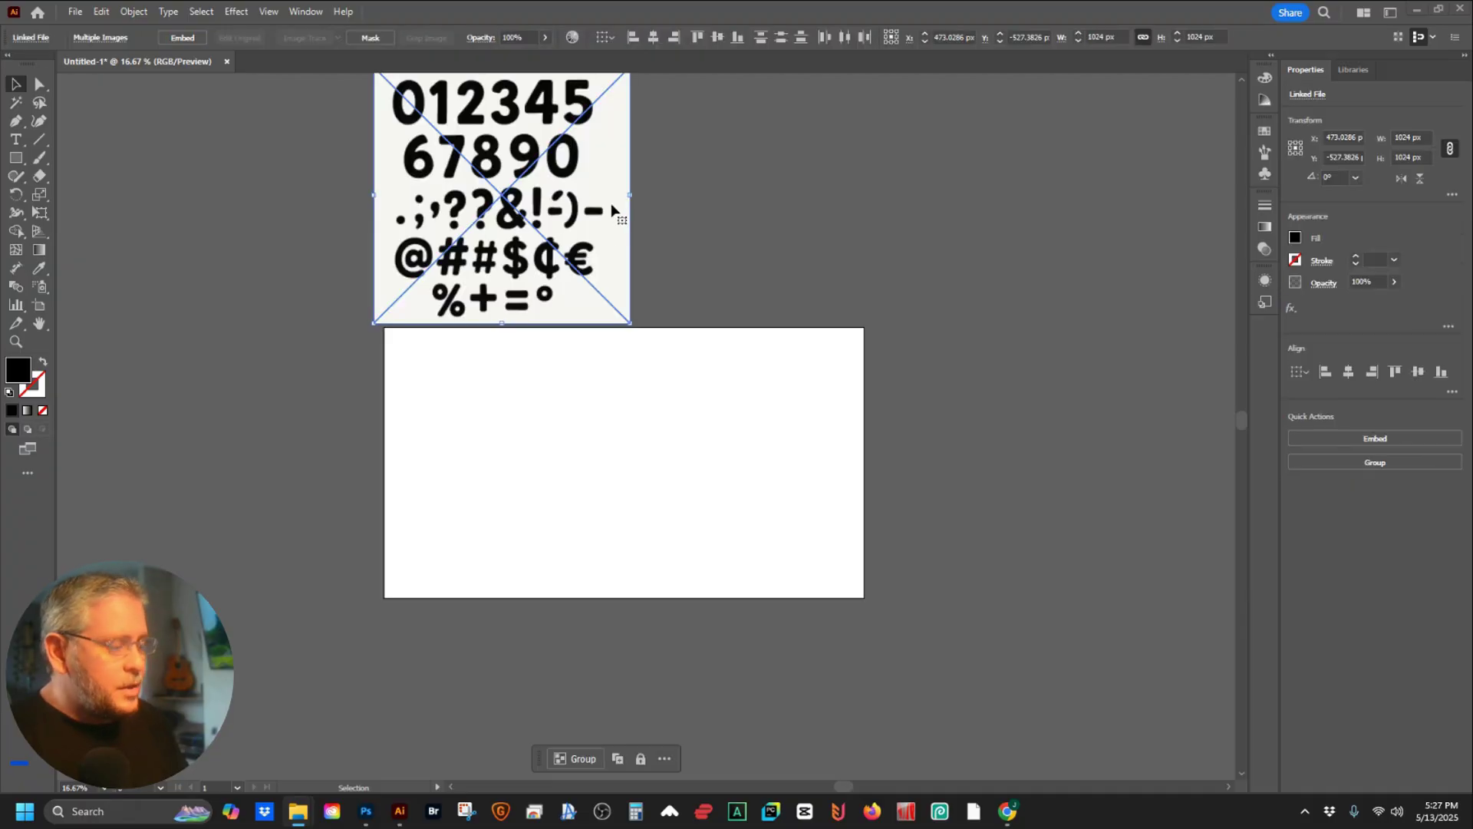
scroll(620, 192, up, 1)
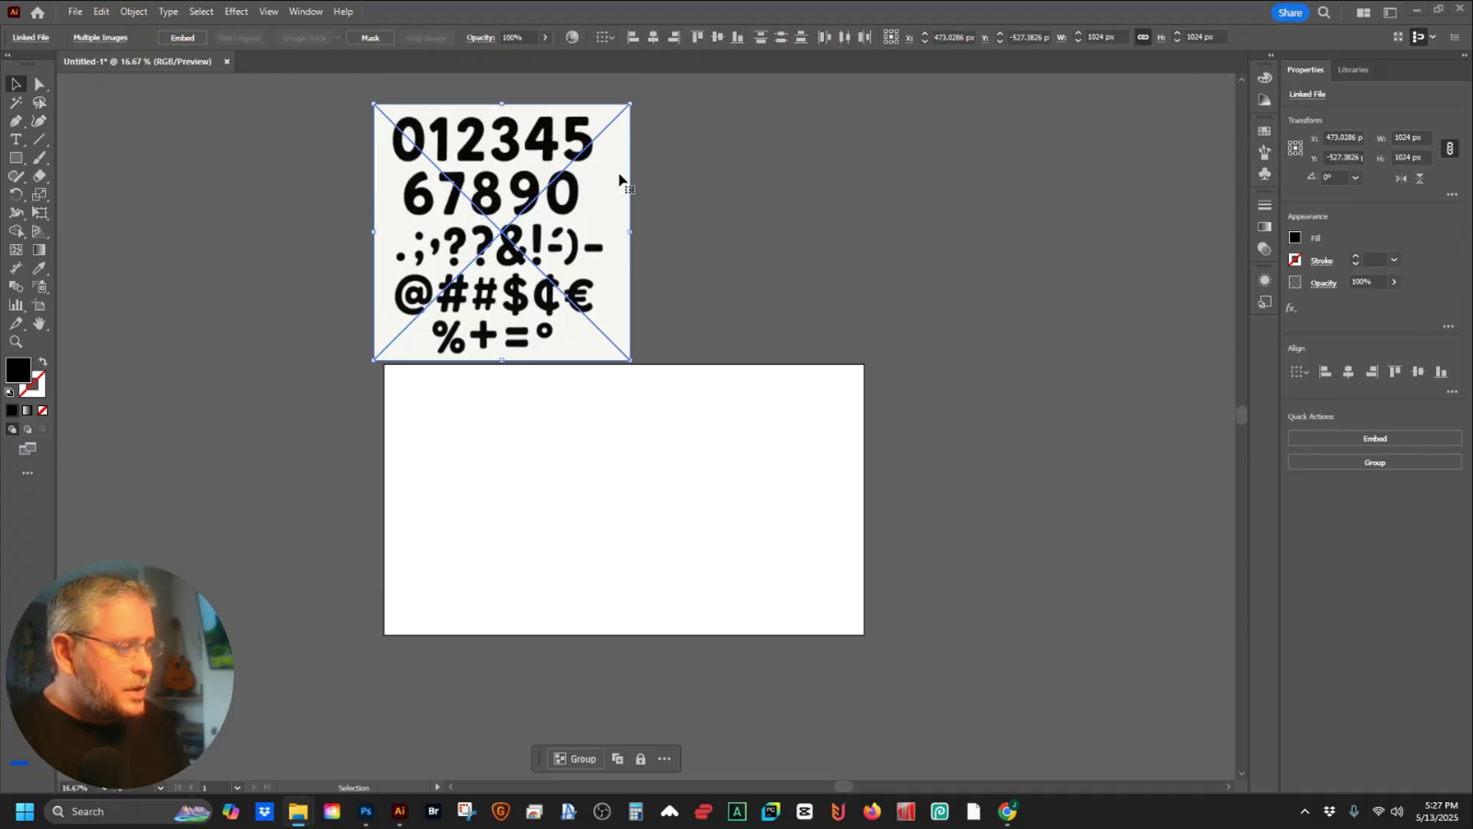
click(716, 295)
drag(584, 265, 1057, 263)
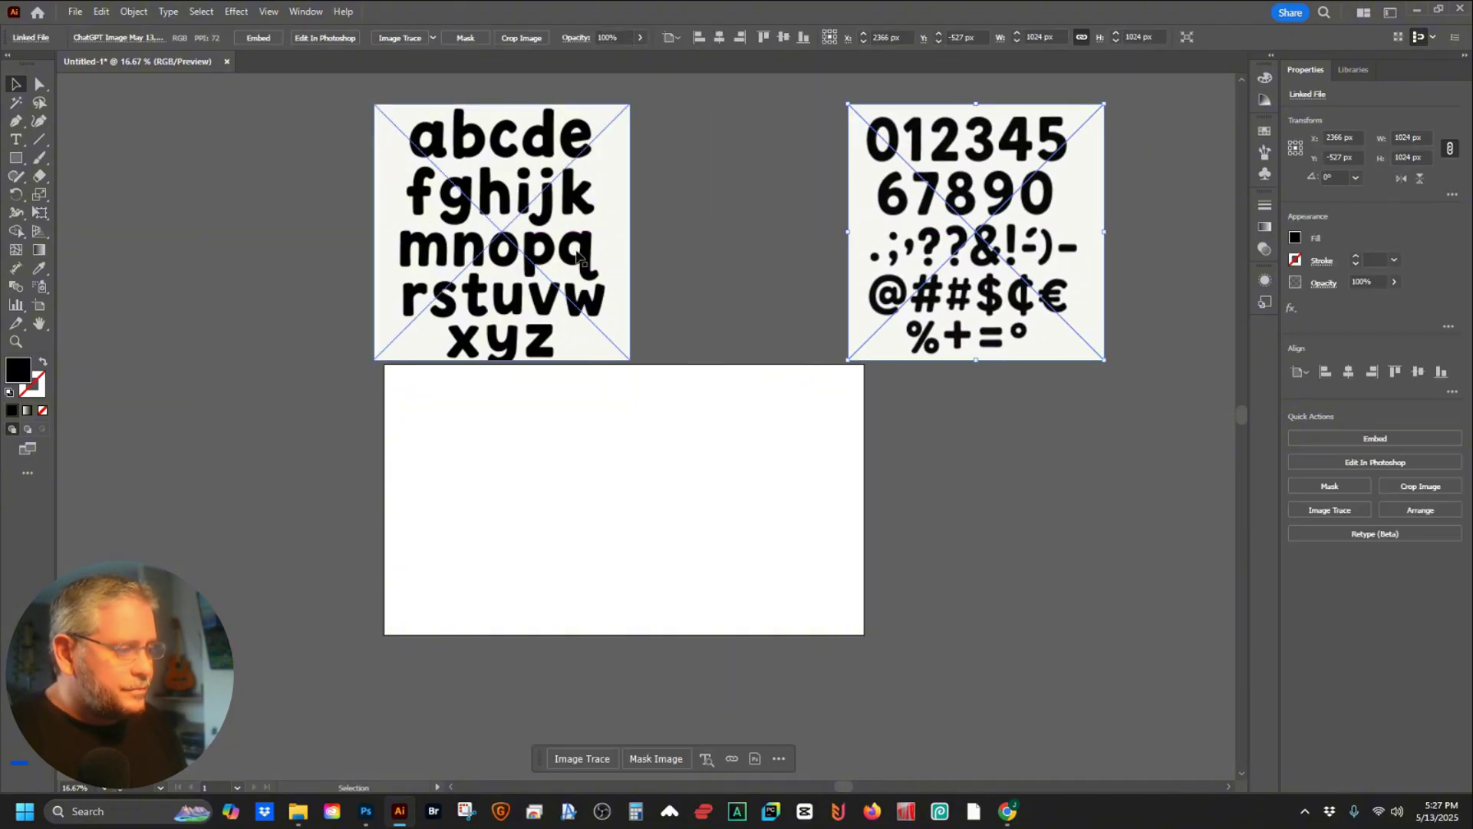
drag(534, 251, 726, 250)
drag(464, 245, 350, 240)
drag(734, 245, 717, 246)
drag(904, 244, 881, 244)
- Trace the uppercase letters image with the Black and White Logo preset and expand the result
click(357, 315)
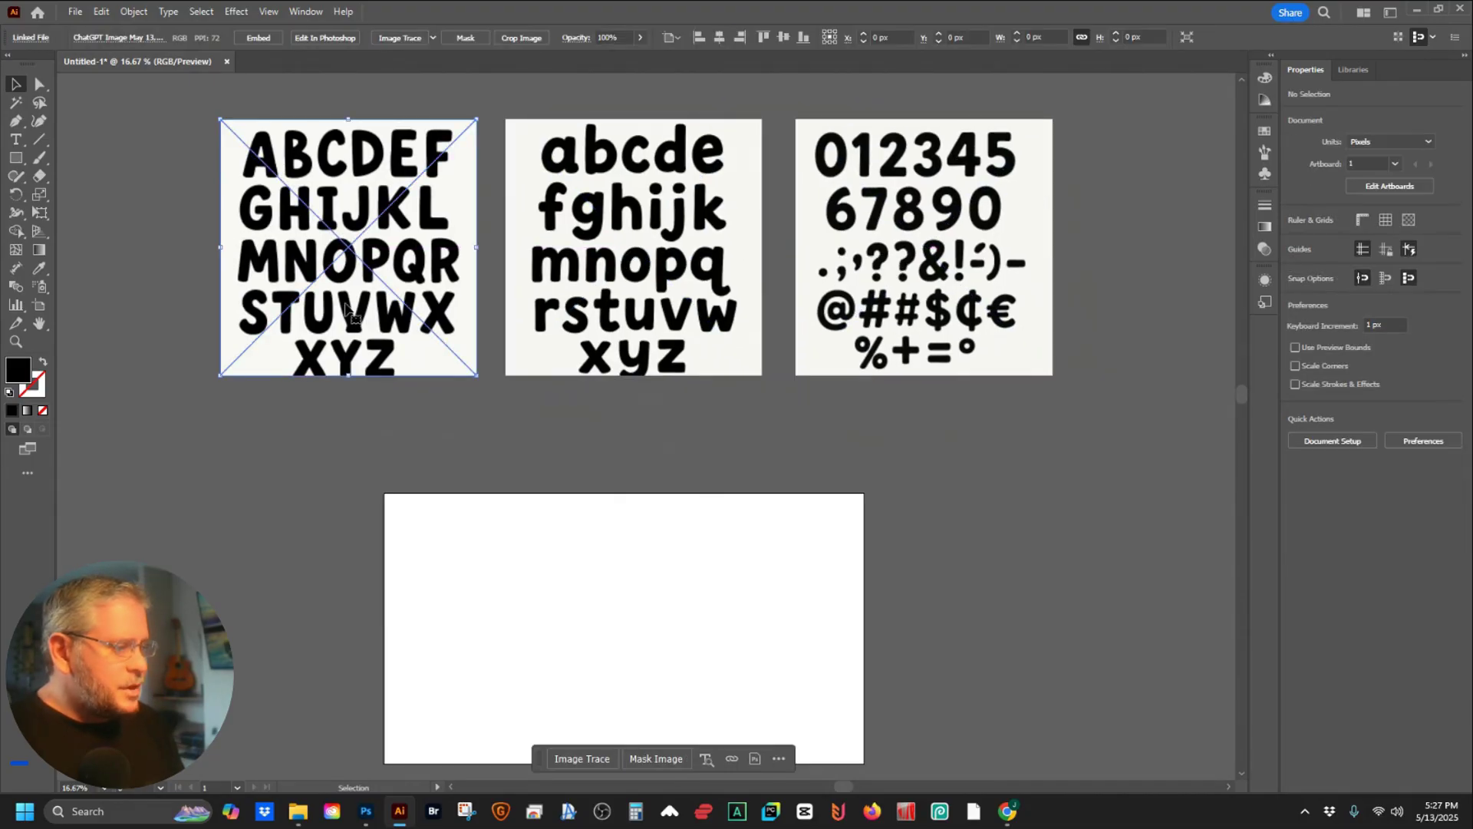
click(433, 39)
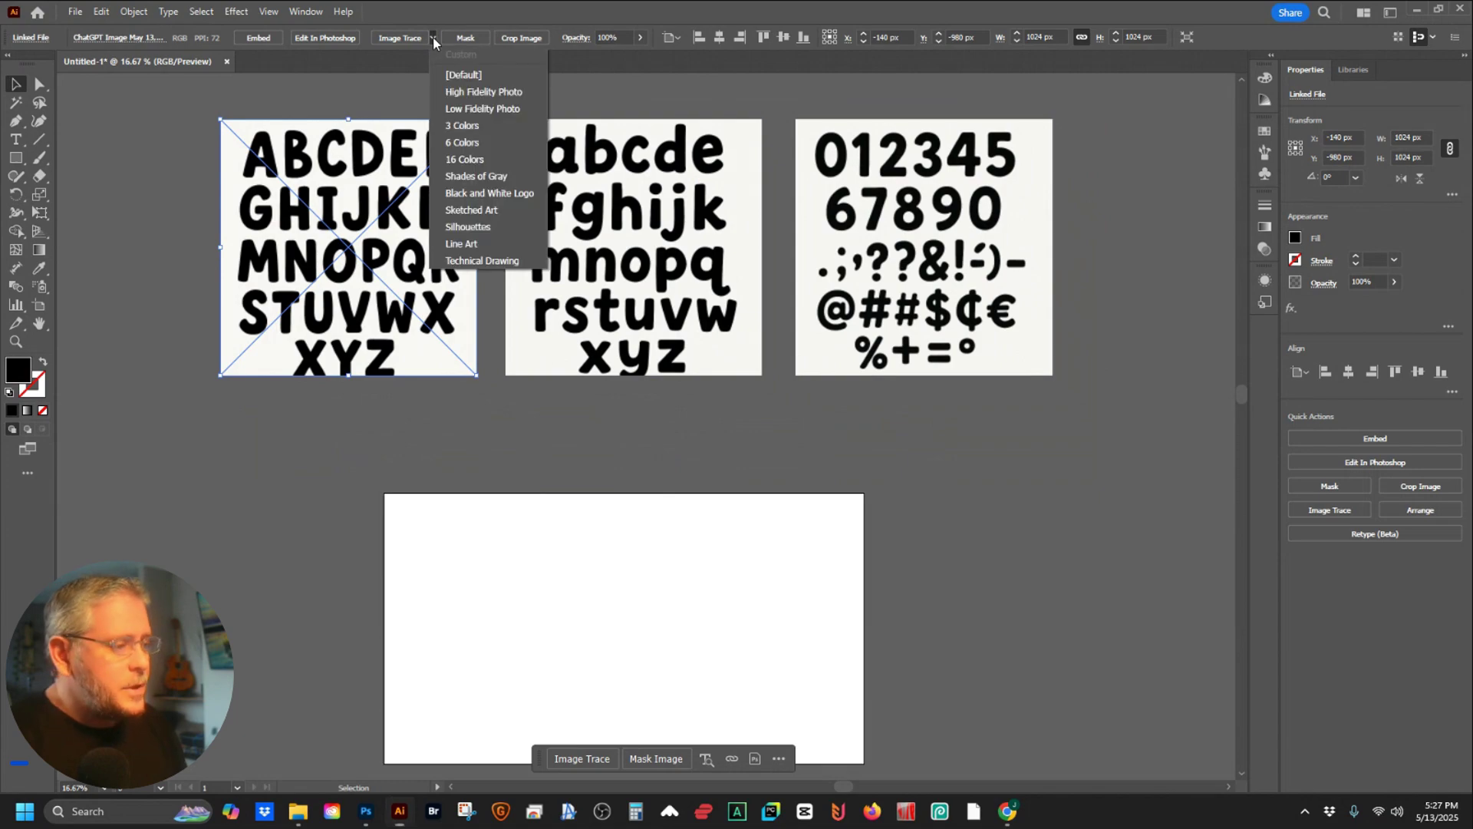
click(490, 194)
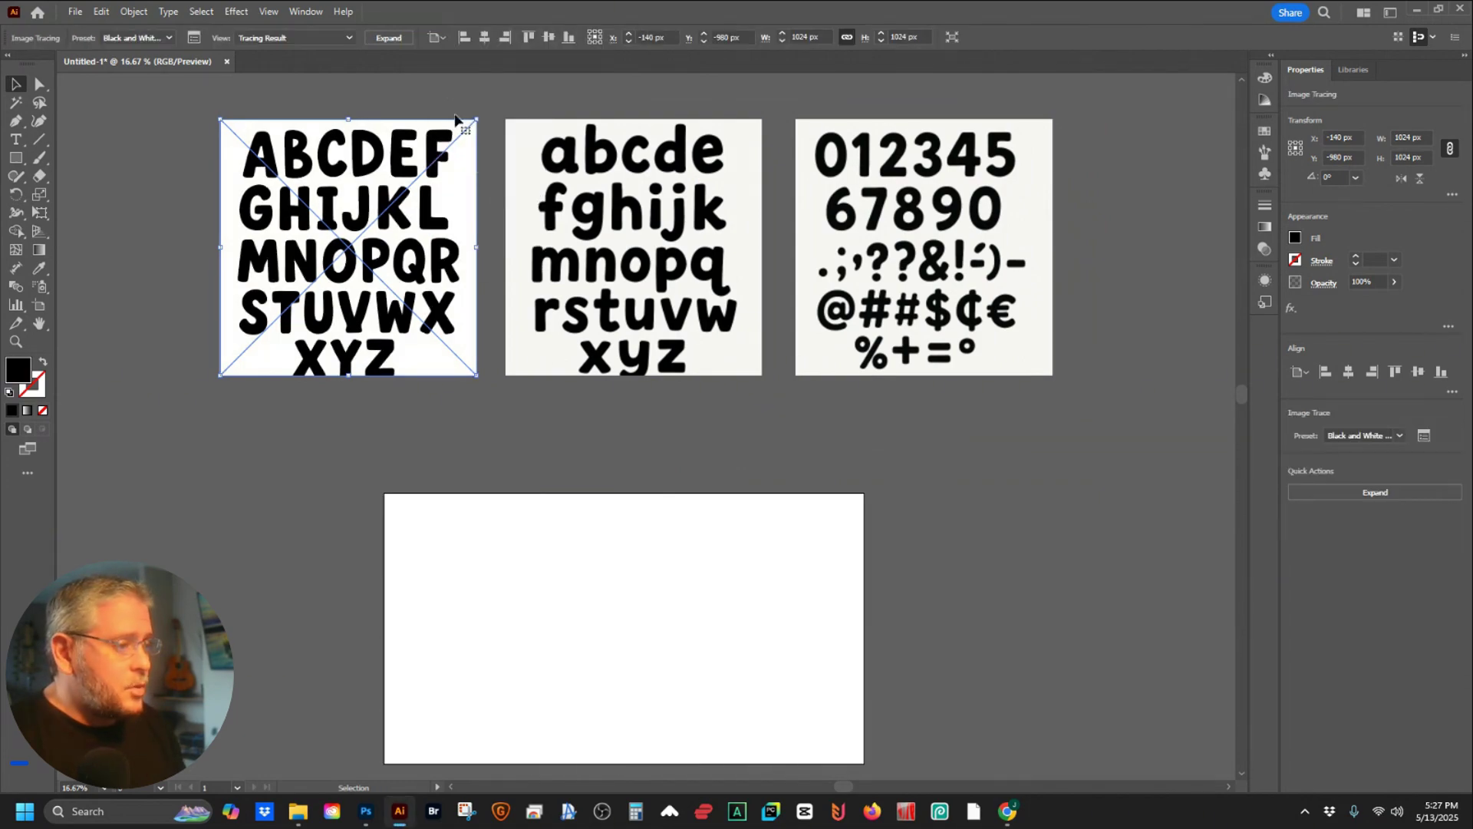
click(389, 39)
- Trace the lowercase image and the numbers and symbols image, expanding both into vector shapes
click(519, 161)
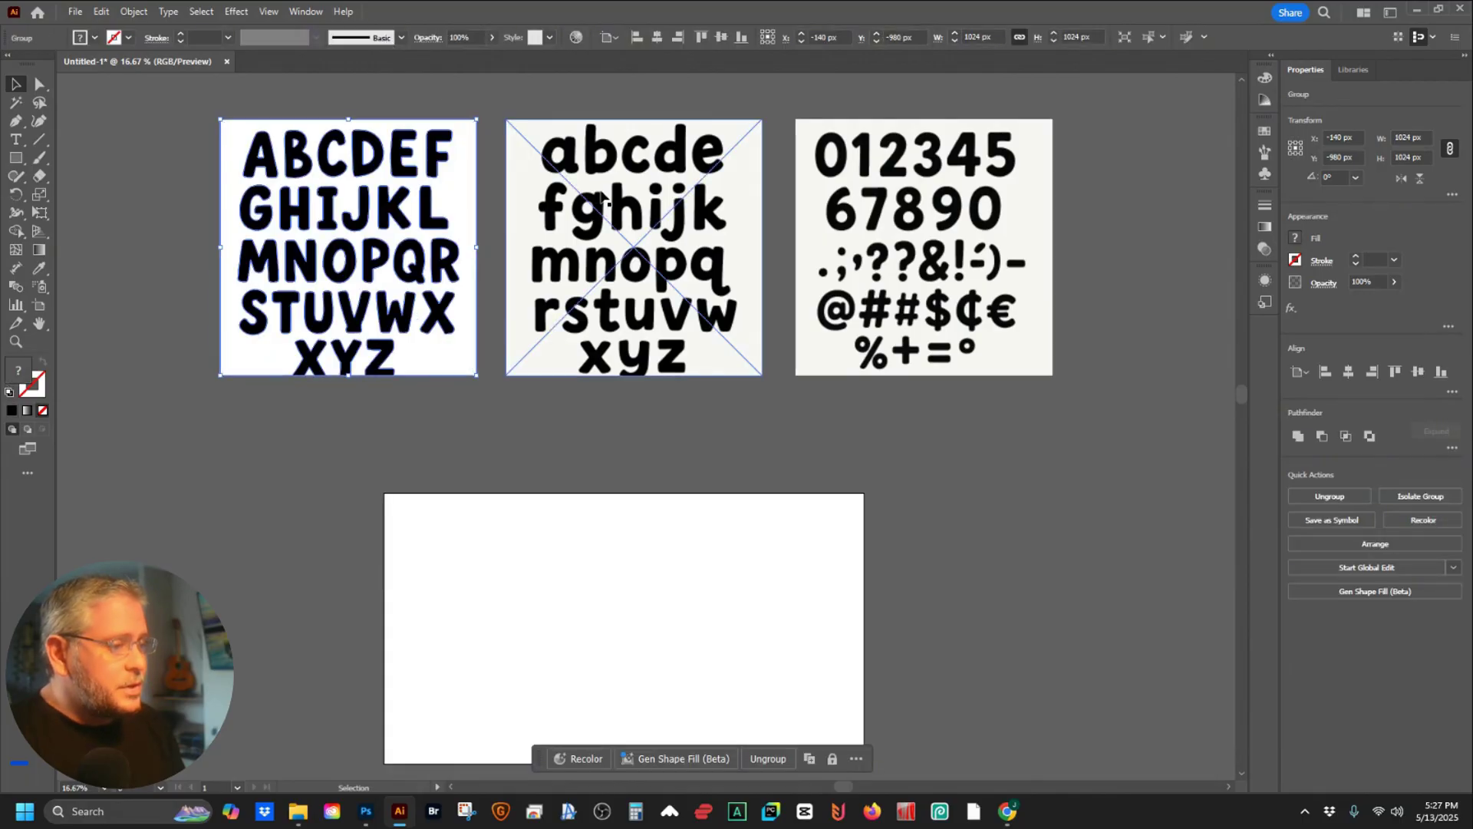
click(395, 38)
click(388, 39)
click(395, 40)
click(391, 39)
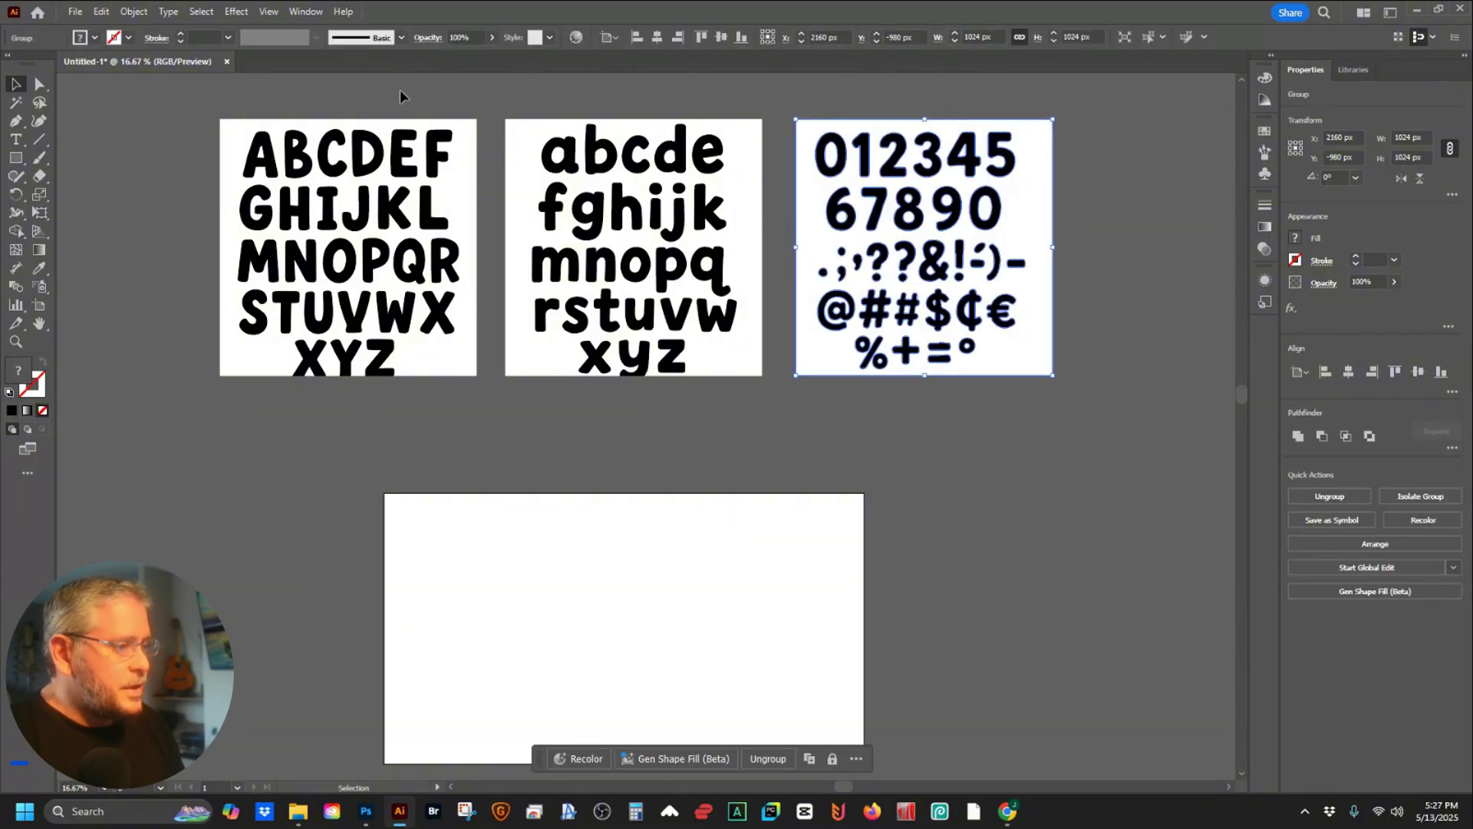
- Delete the white background shape behind each of the three traced character sets
click(36, 88)
click(204, 183)
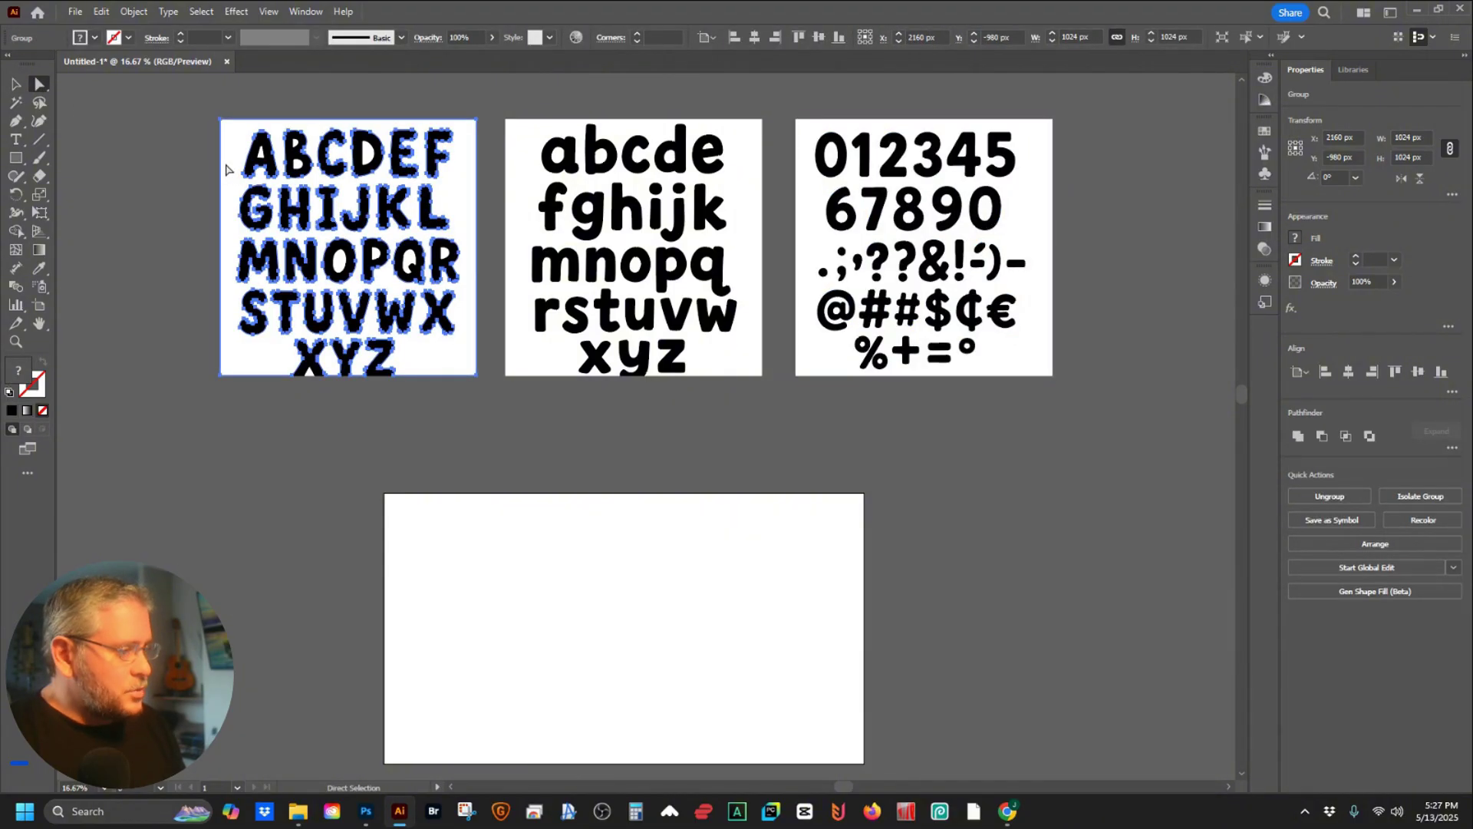
mouse_move(207, 145)
mouse_down()
mouse_move(223, 143)
mouse_move(153, 296)
mouse_up()
key(Delete)
click(516, 151)
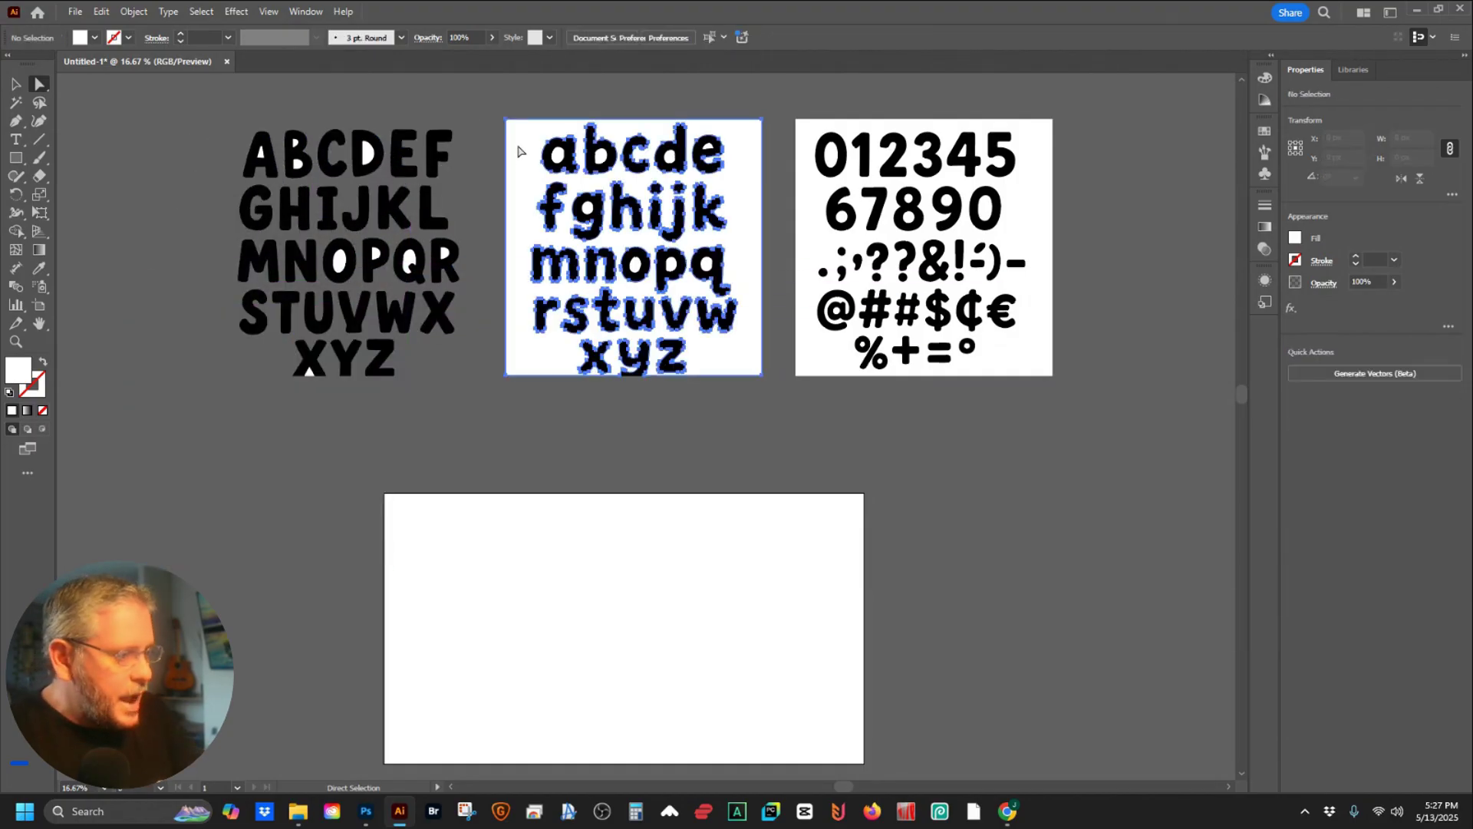
drag(526, 151, 387, 374)
key(Delete)
click(803, 142)
drag(803, 141, 665, 393)
key(Delete)
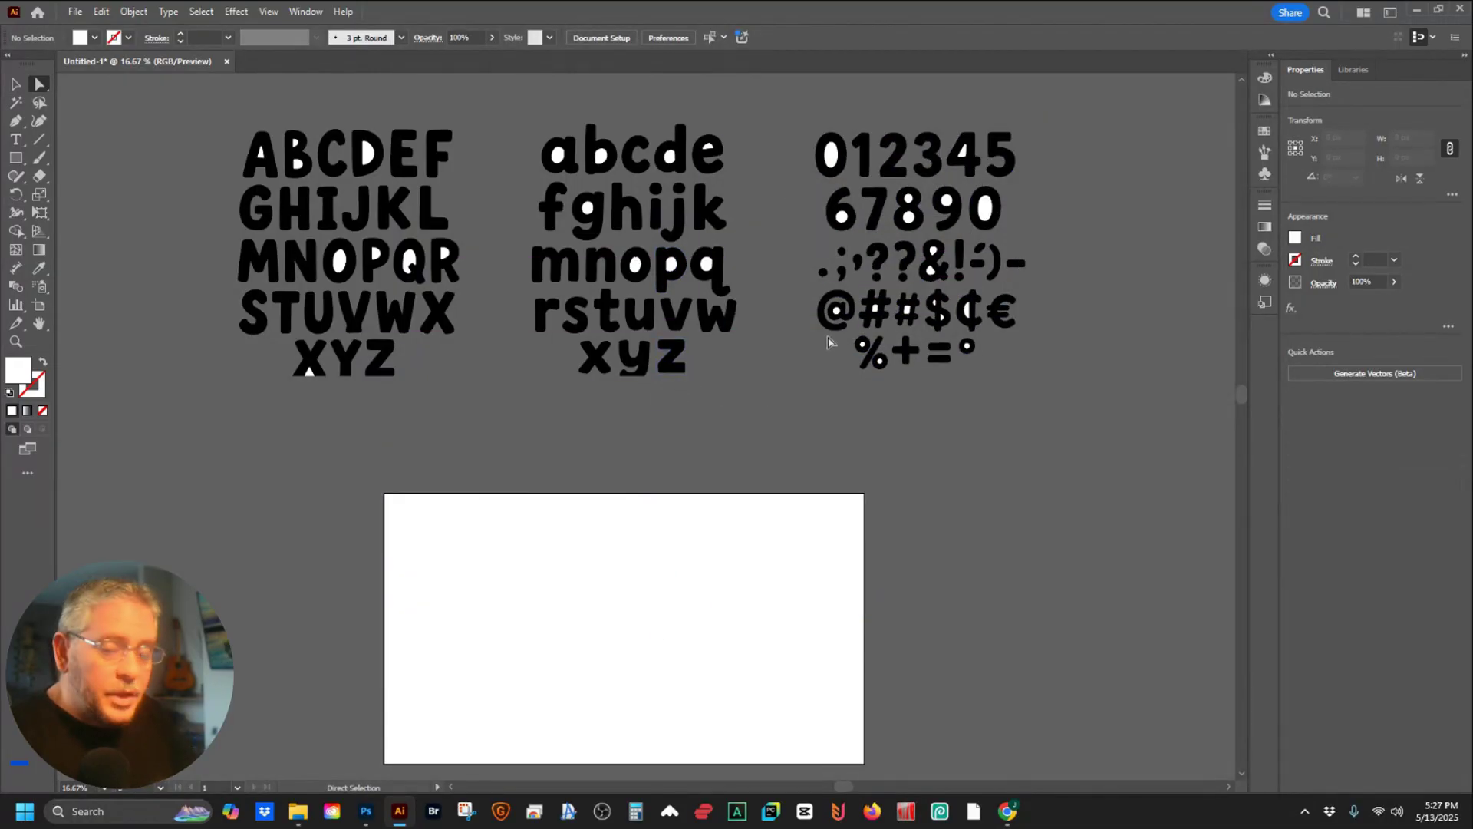
- Select all white shapes inside the characters with the Magic Wand and delete them
key(y)
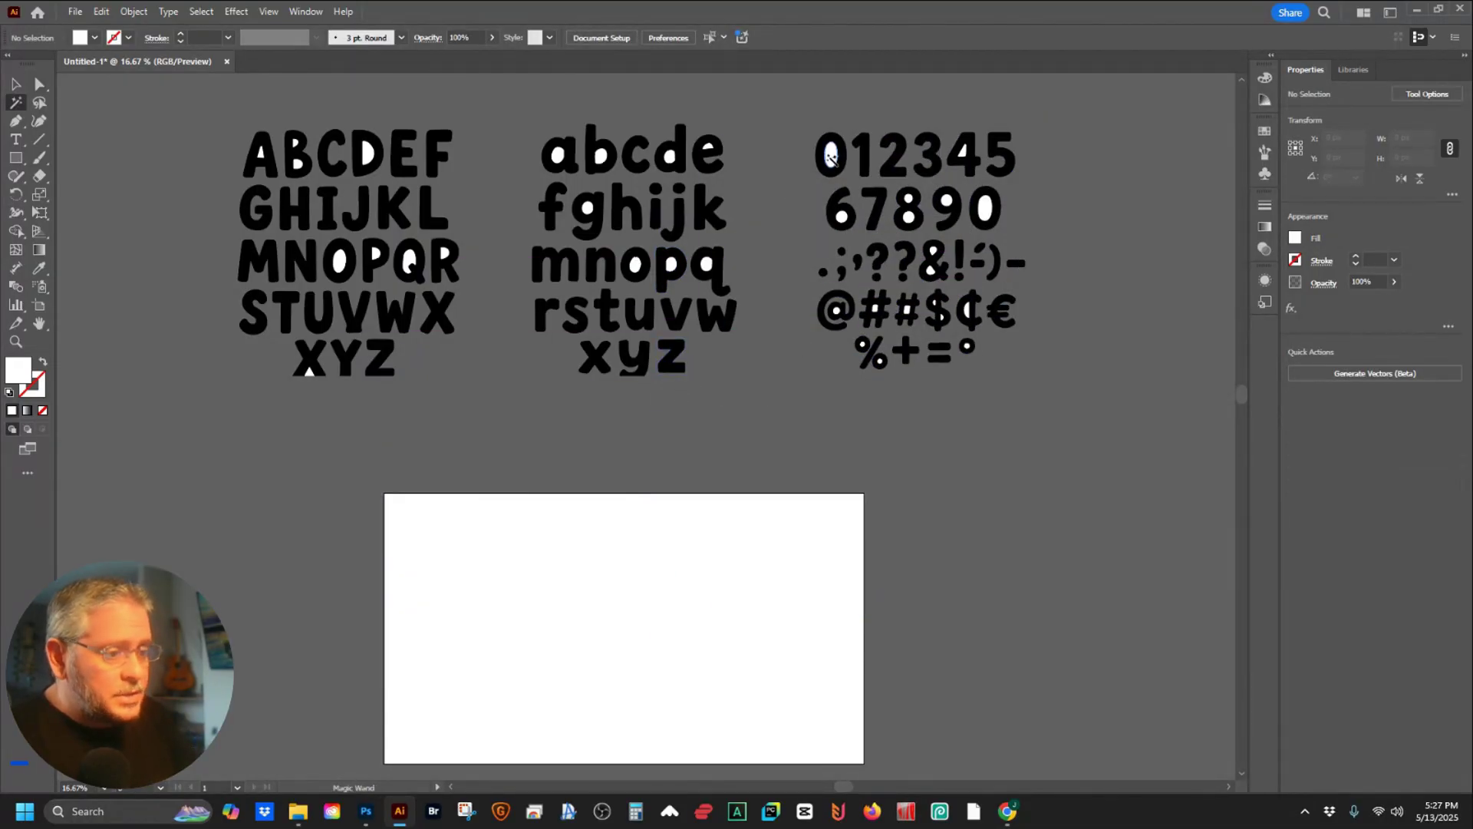
click(831, 156)
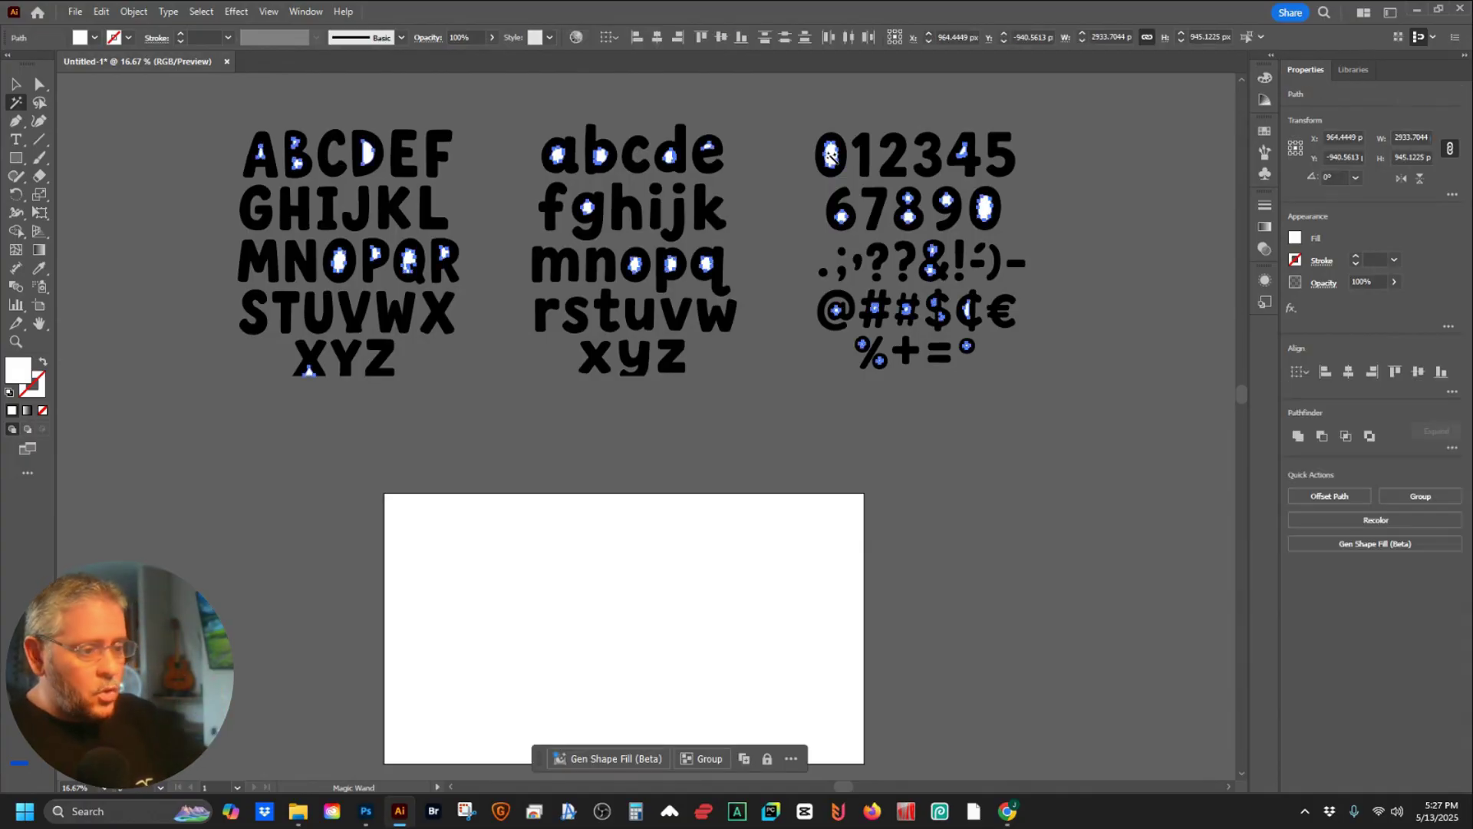
key(Delete)
- Ungroup all three traced character sets into individual shapes
key(v)
click(710, 215)
right_click(709, 217)
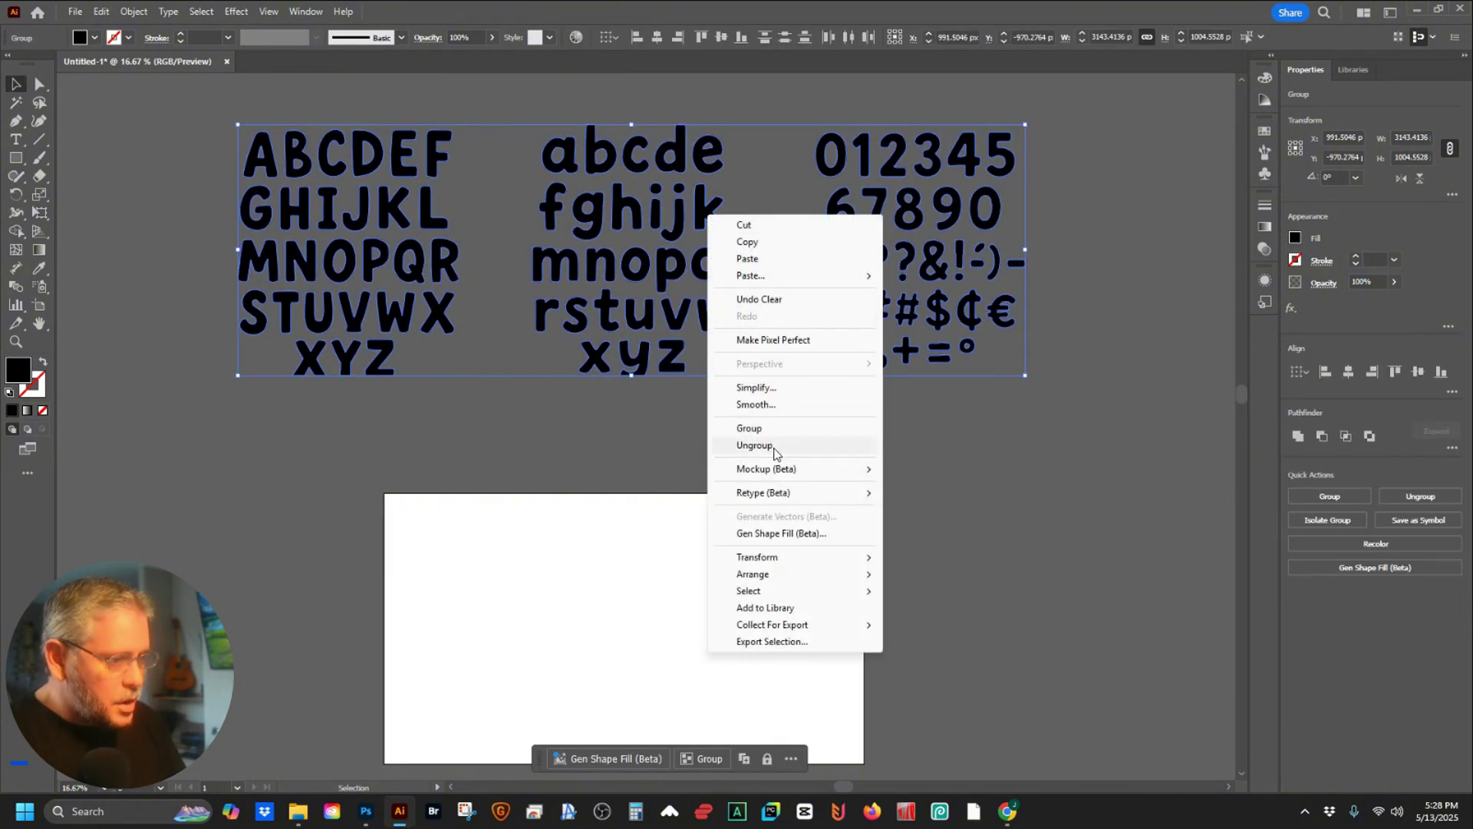
click(755, 445)
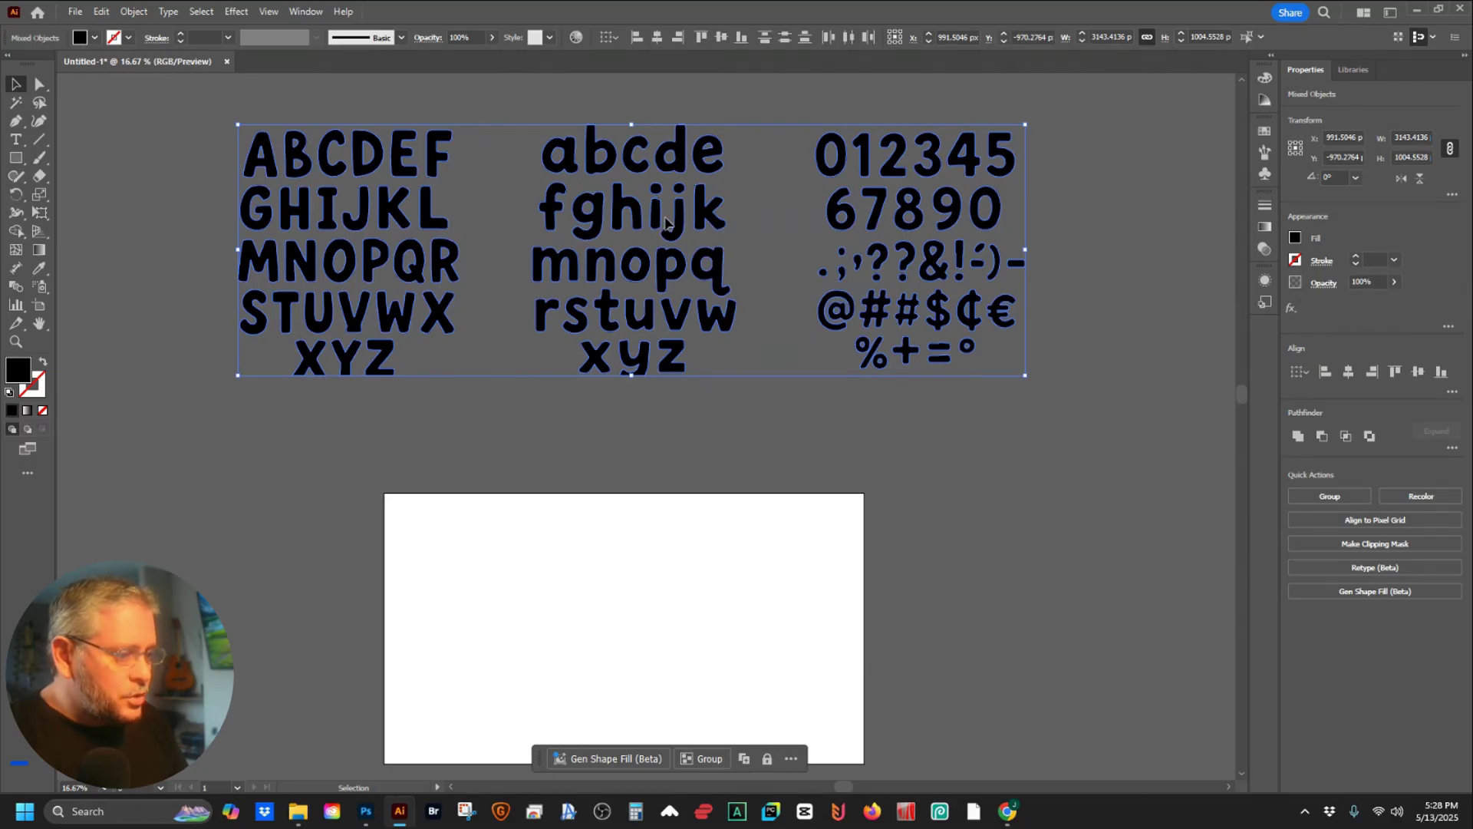
click(691, 219)
- Merge the dot and stem of the lowercase i using Pathfinder
scroll(675, 215, up, 2)
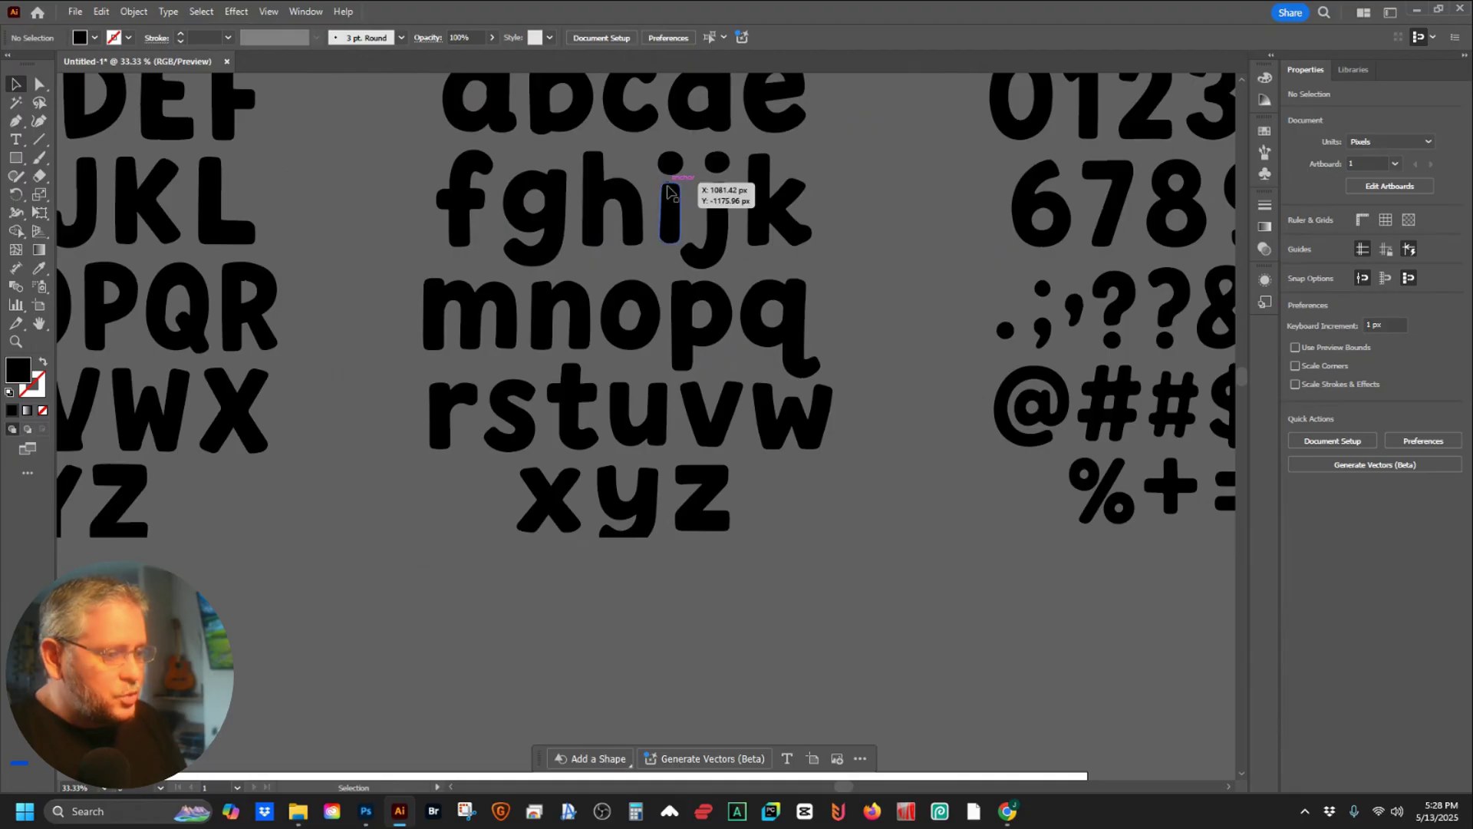
click(303, 12)
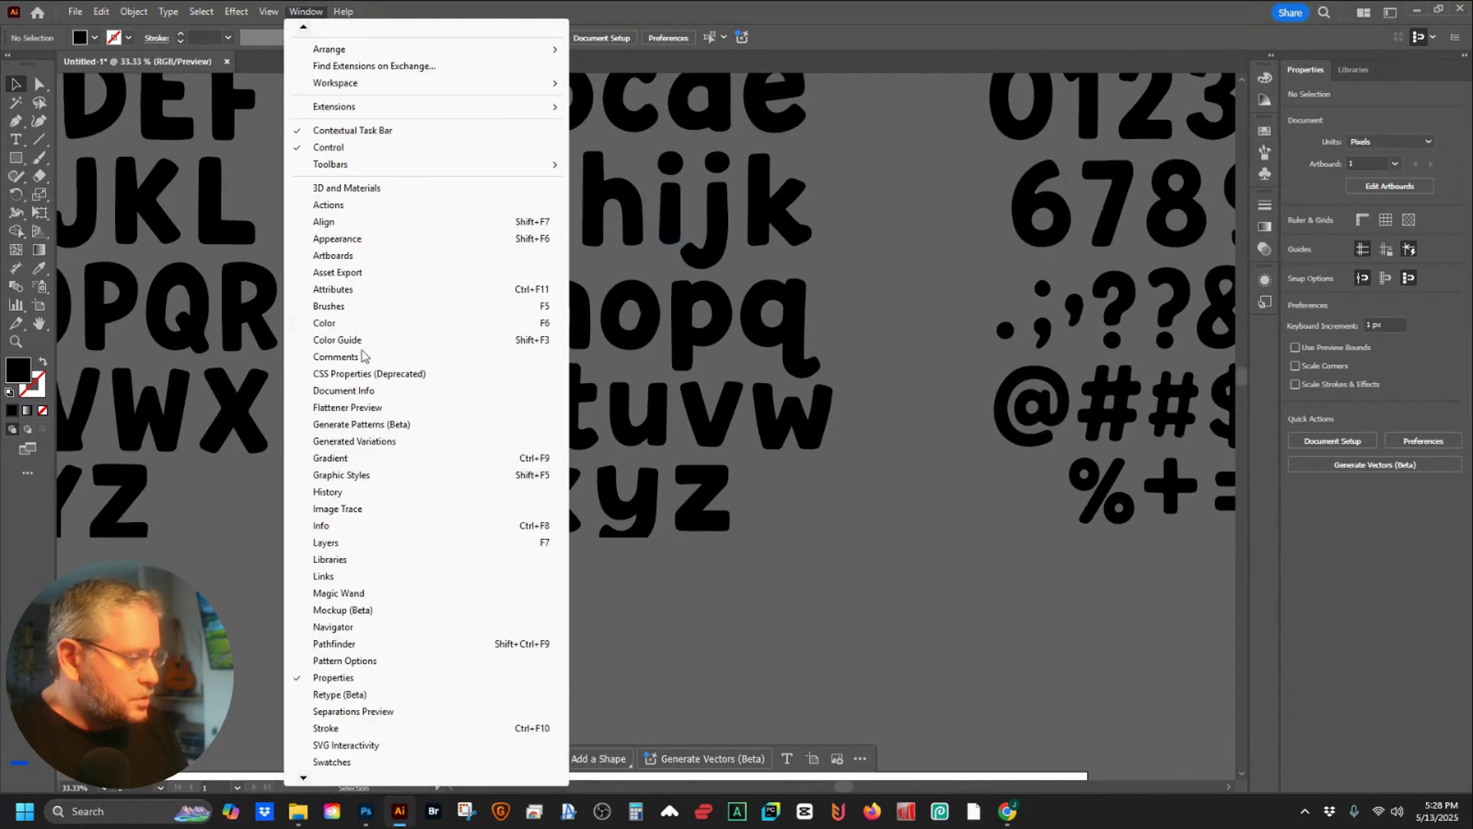
click(380, 647)
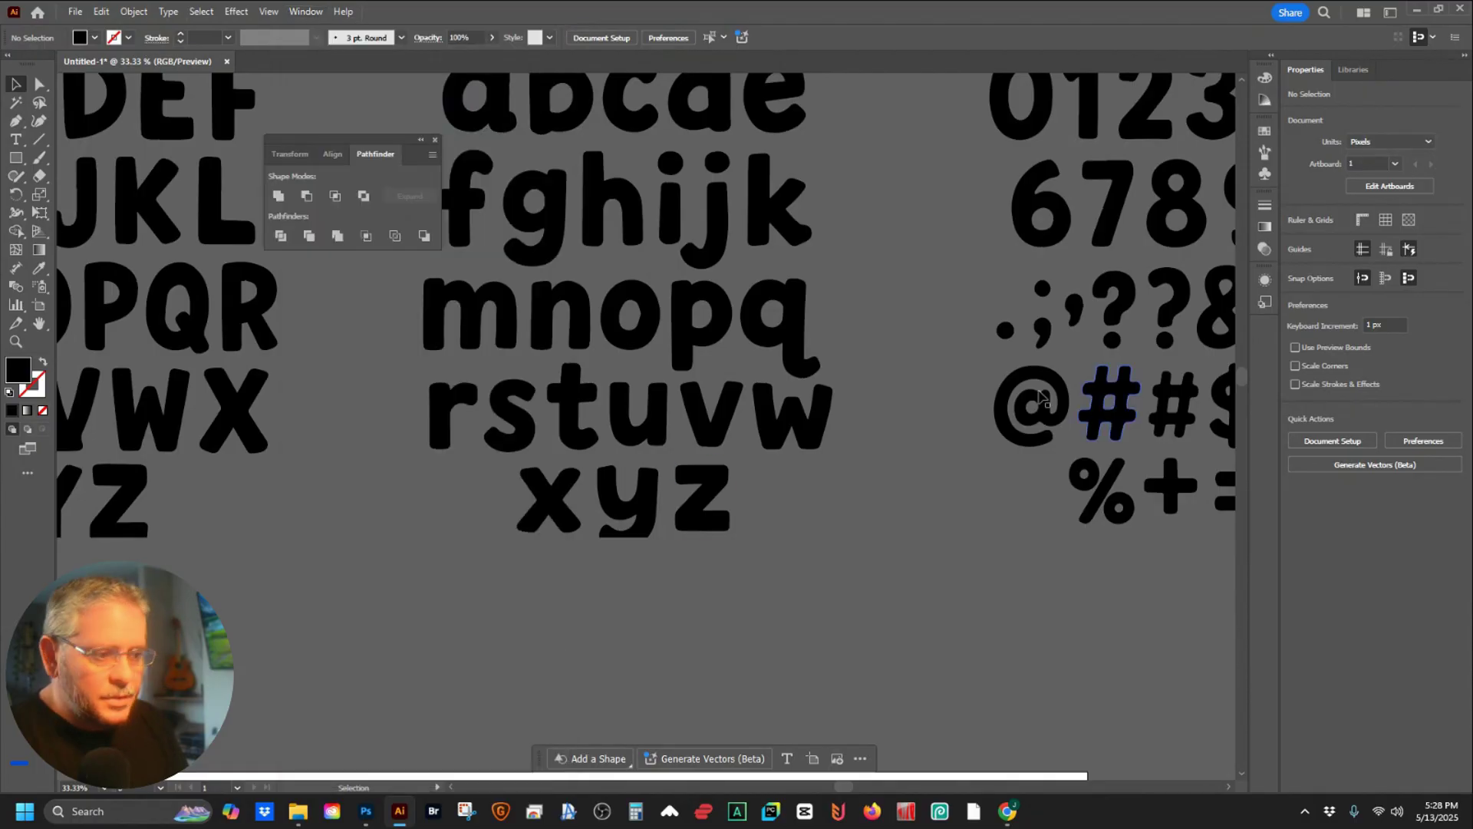
click(683, 230)
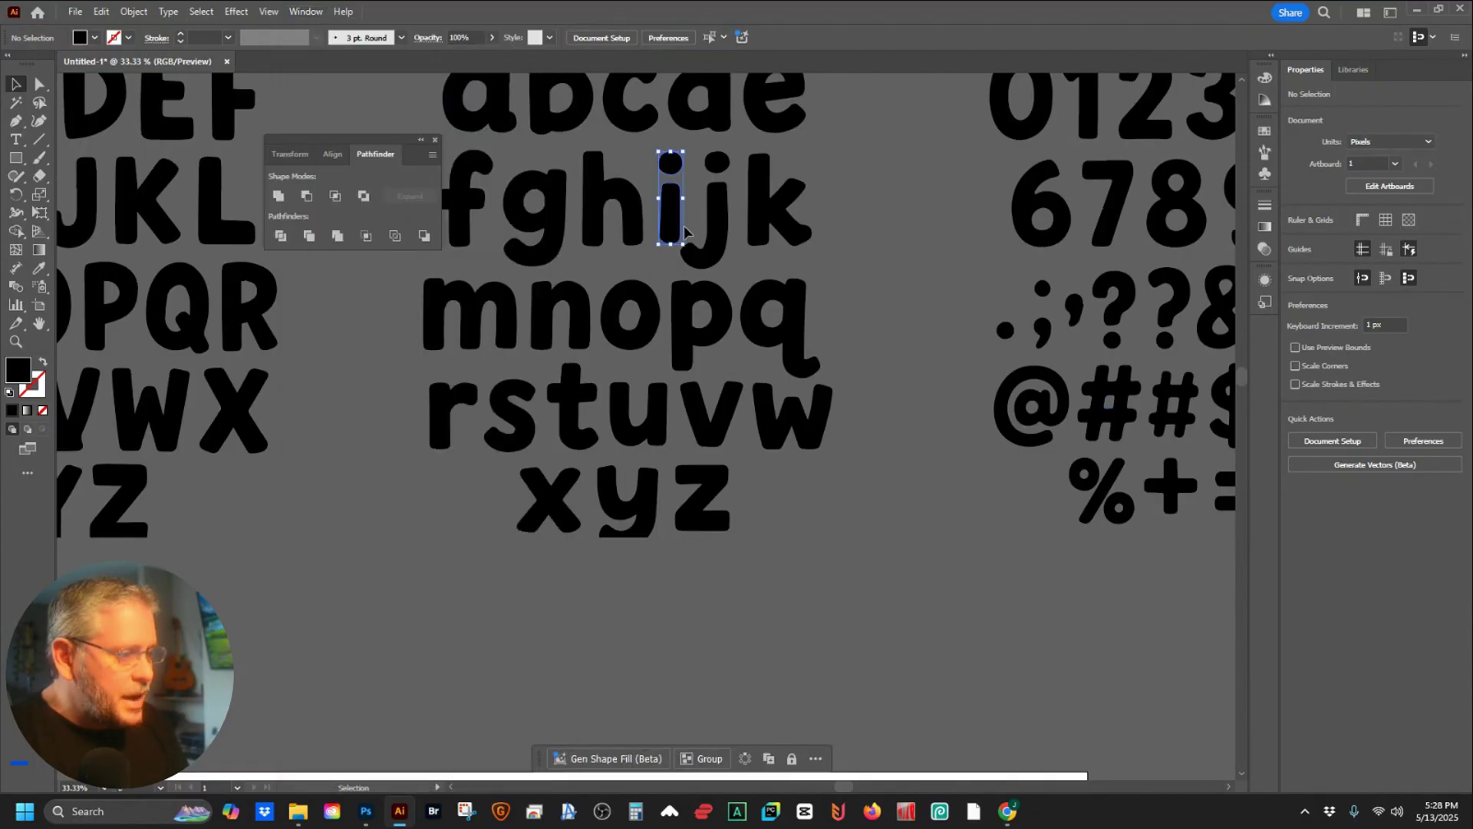
click(335, 237)
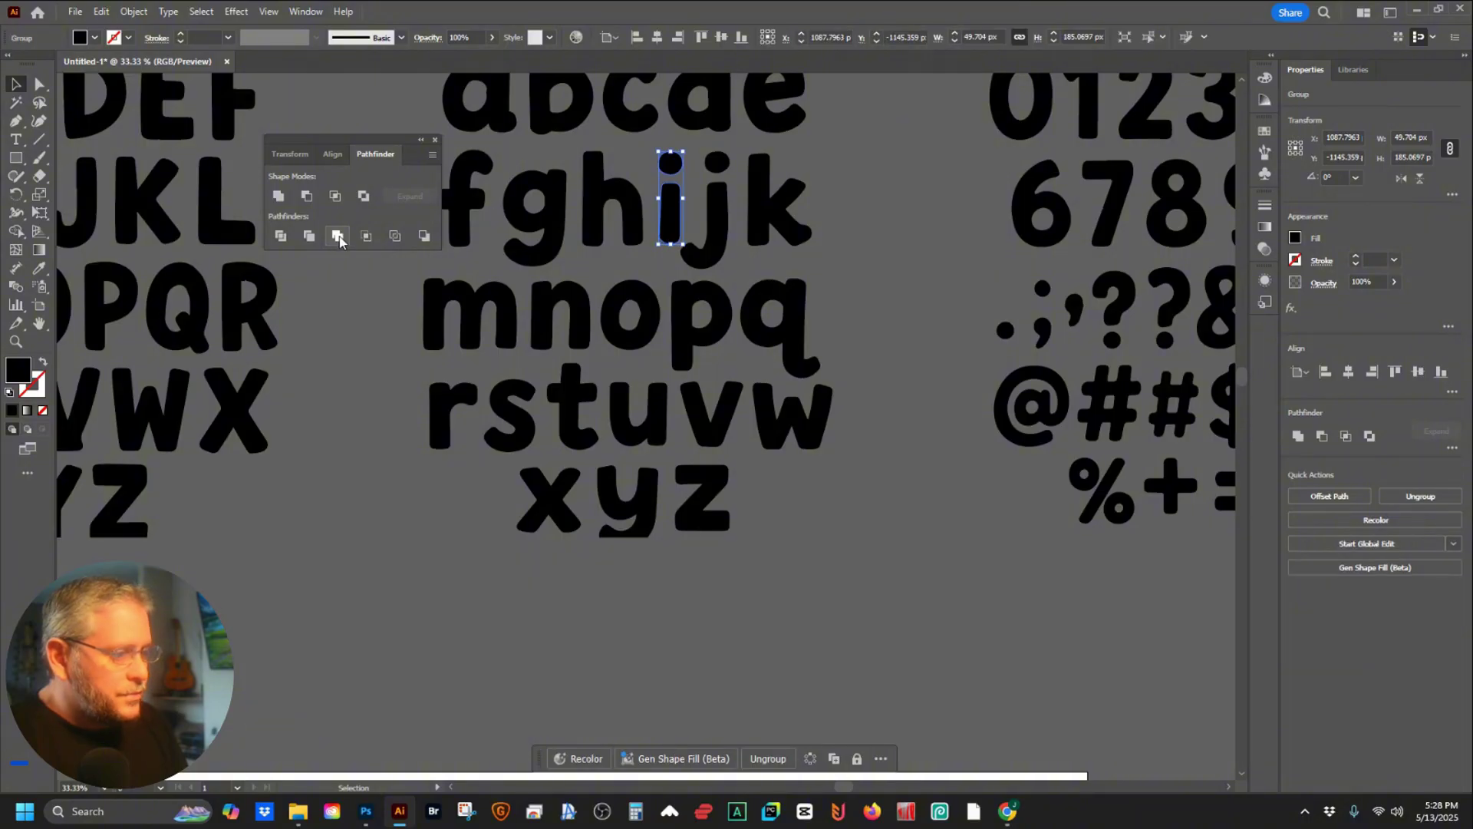
- Merge the dot and stem of the lowercase j using Pathfinder
click(722, 211)
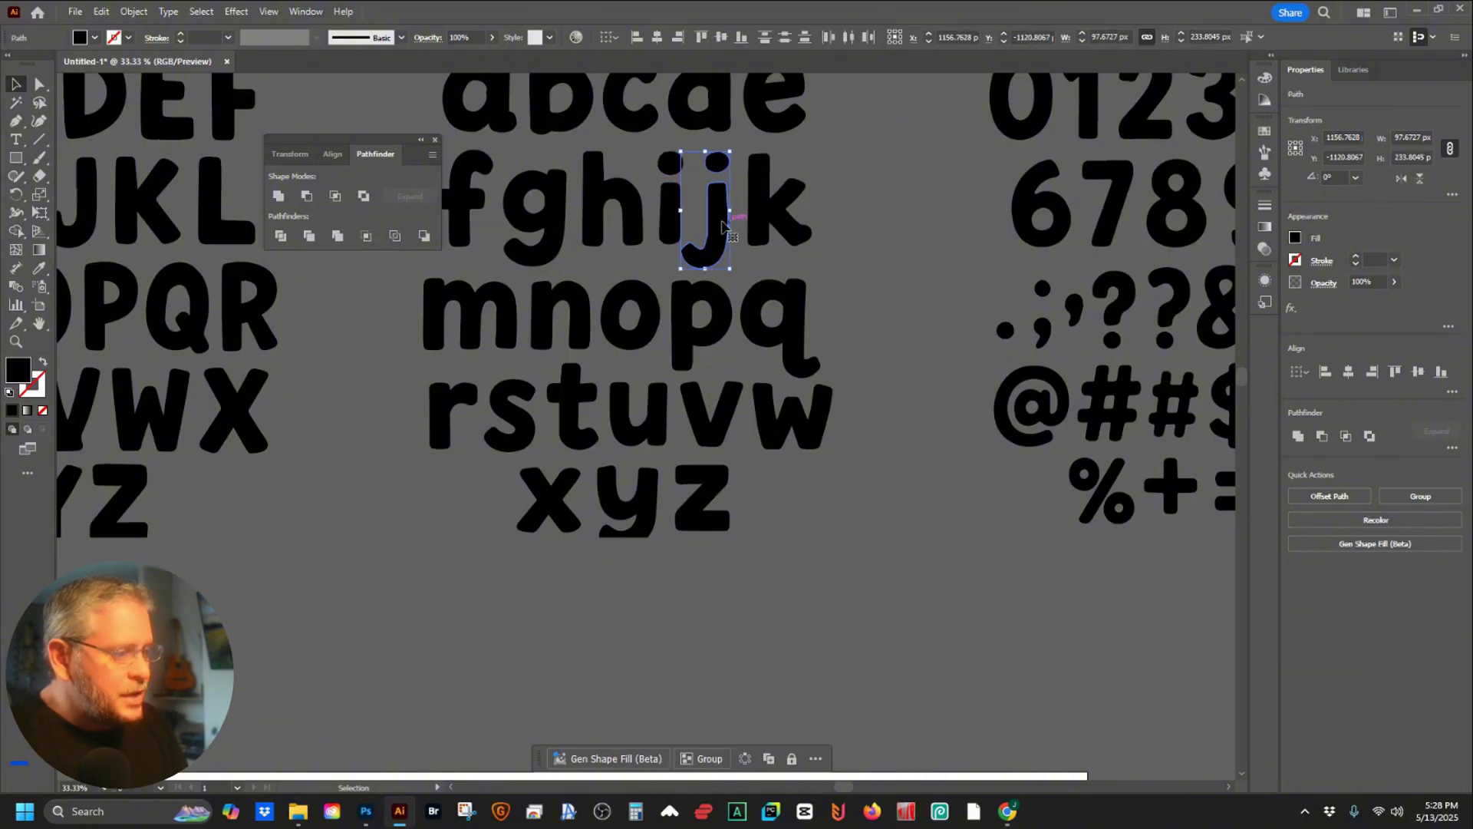
click(335, 238)
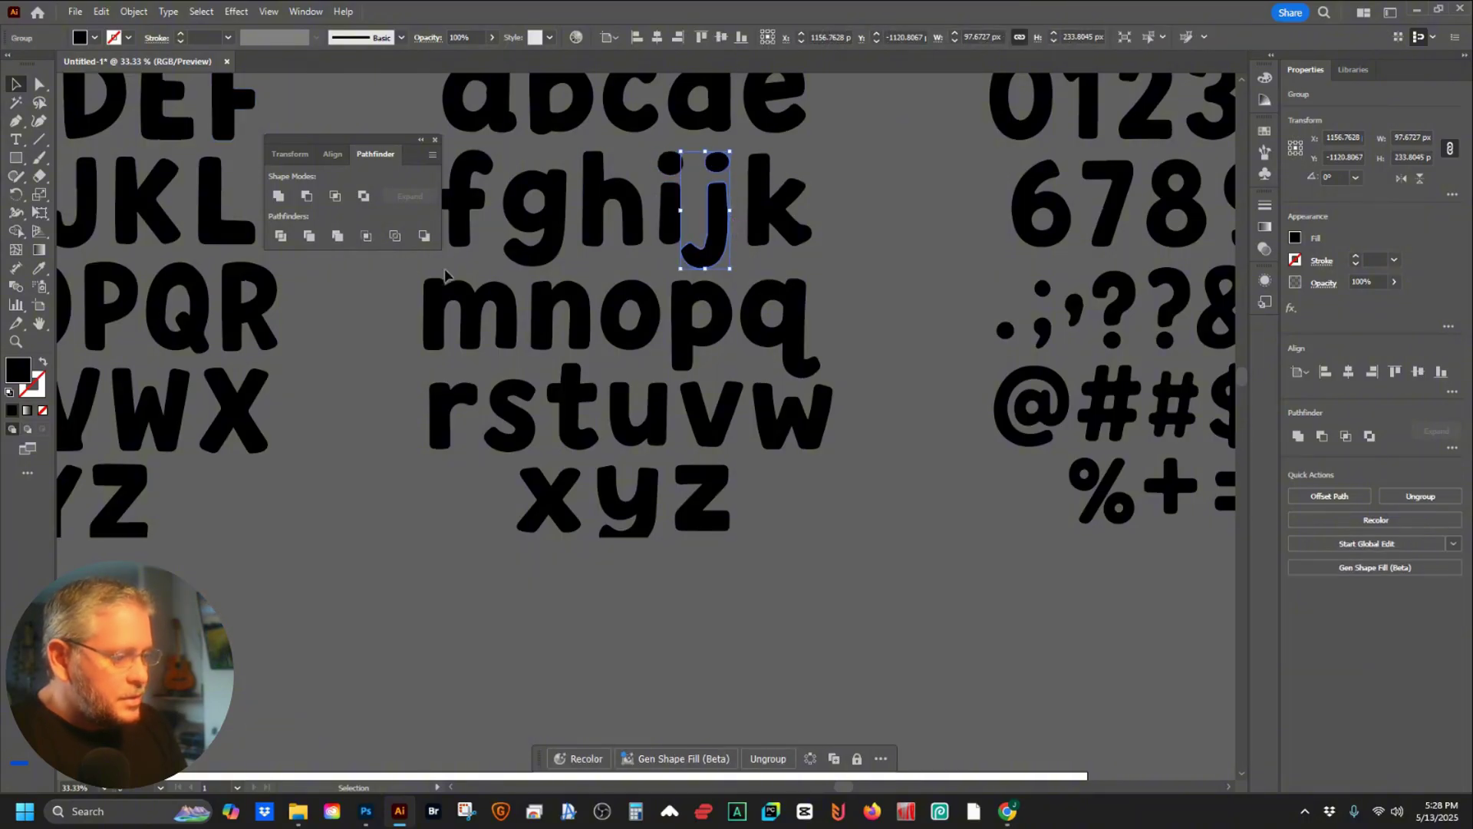
click(891, 314)
- Merge the parts of multi-piece symbols such as the semicolon, percent and equals signs, and remove the second question mark and the malformed dash-apostrophe
scroll(893, 315, up, 2)
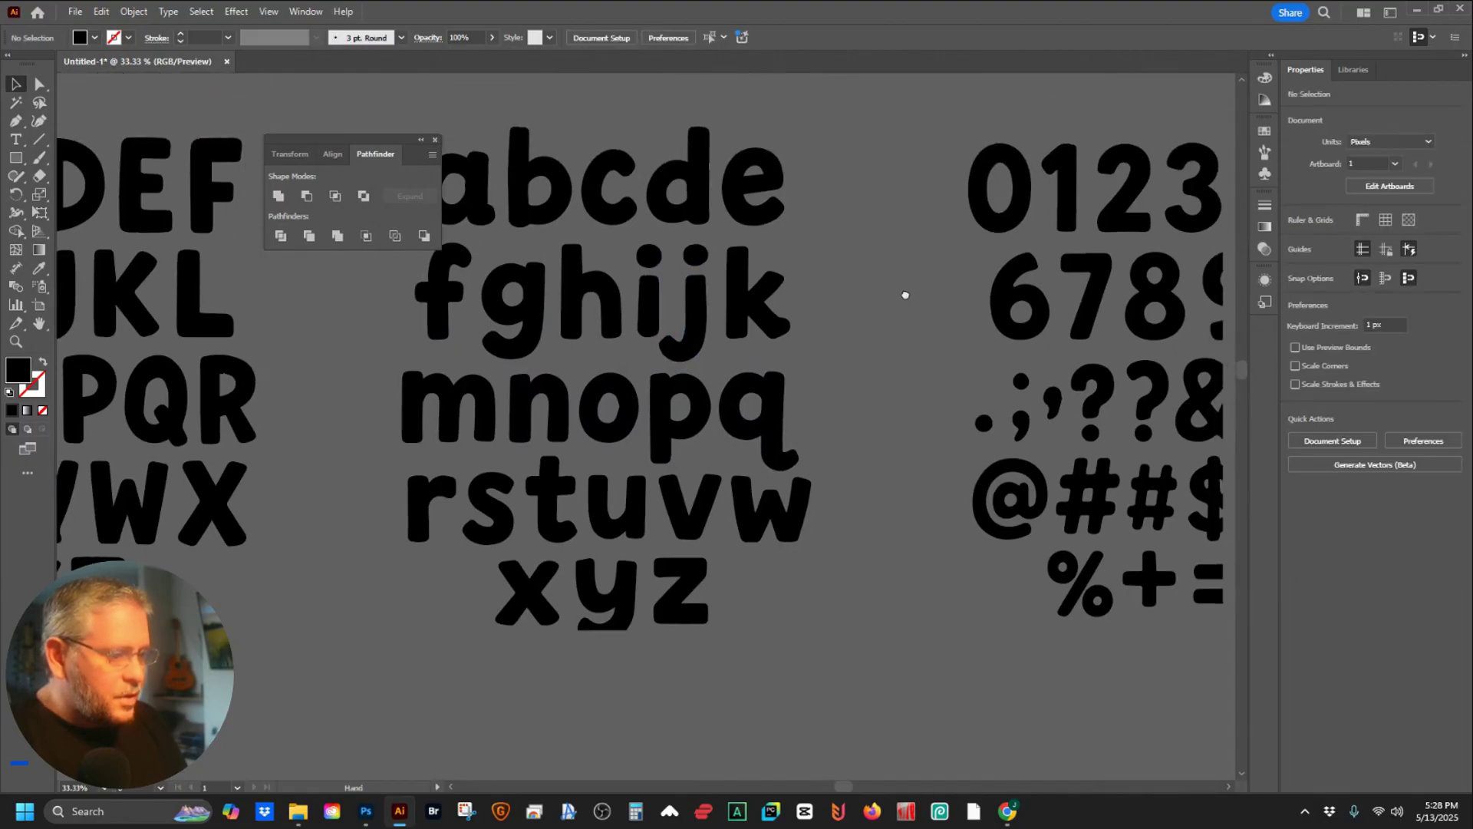
scroll(905, 296, right, 5)
scroll(586, 398, up, 2)
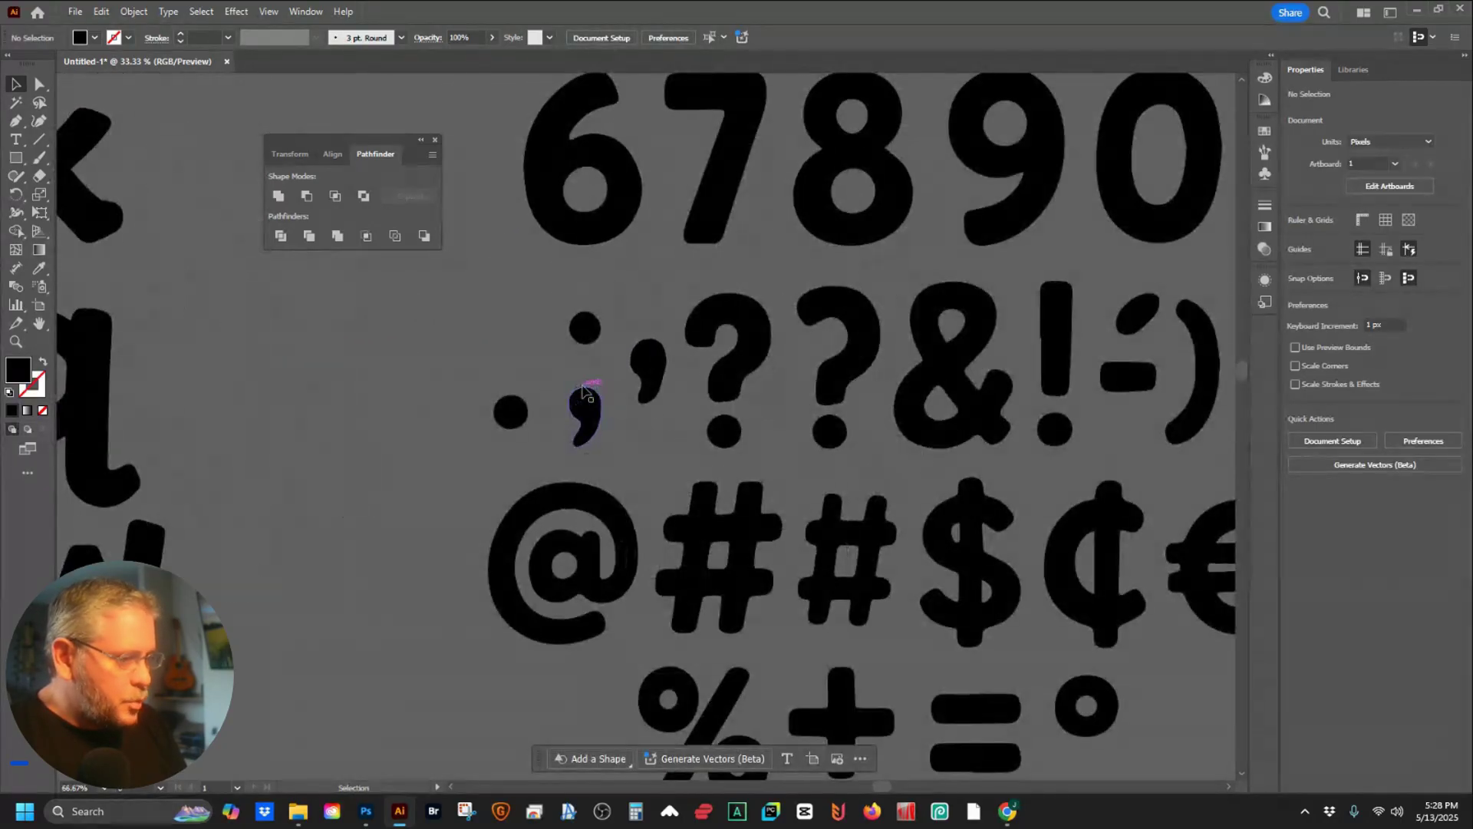
click(599, 434)
scroll(702, 551, down, 2)
scroll(703, 551, right, 4)
click(461, 606)
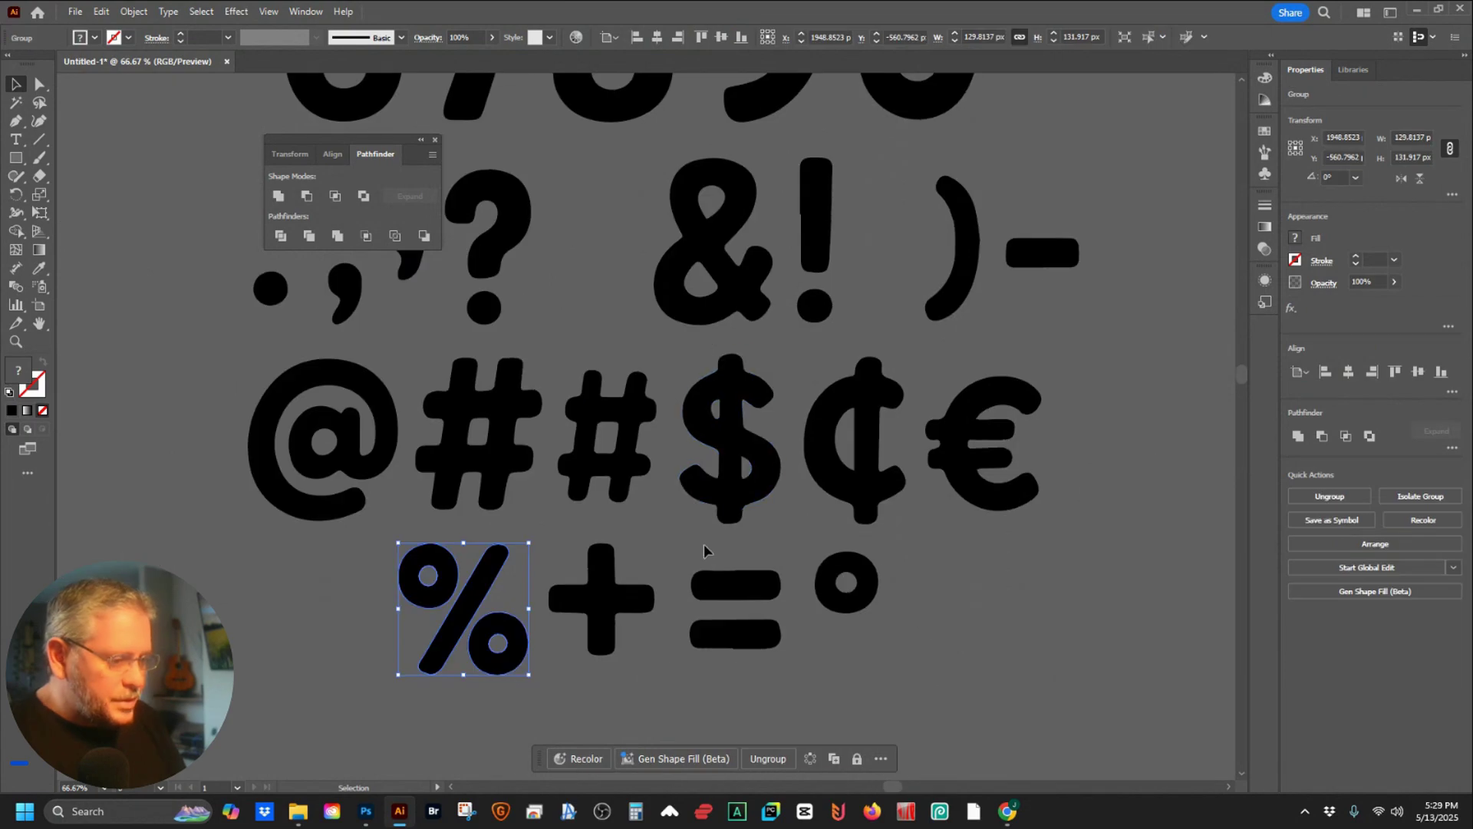
click(748, 637)
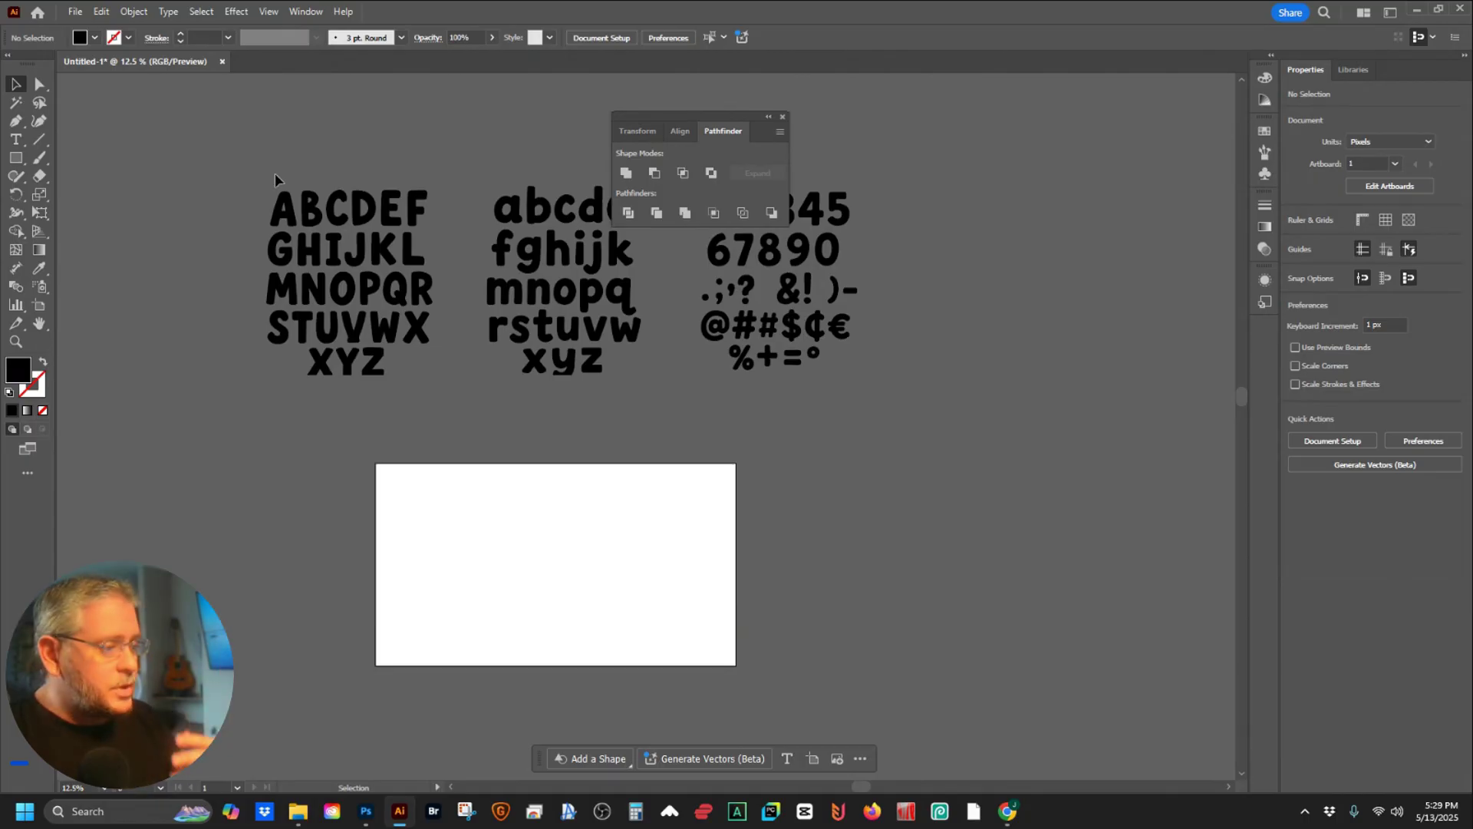
- Arrange the uppercase letter lines in alphabetical order as one single row just above the artboard
drag(235, 175, 441, 226)
drag(284, 209, 355, 442)
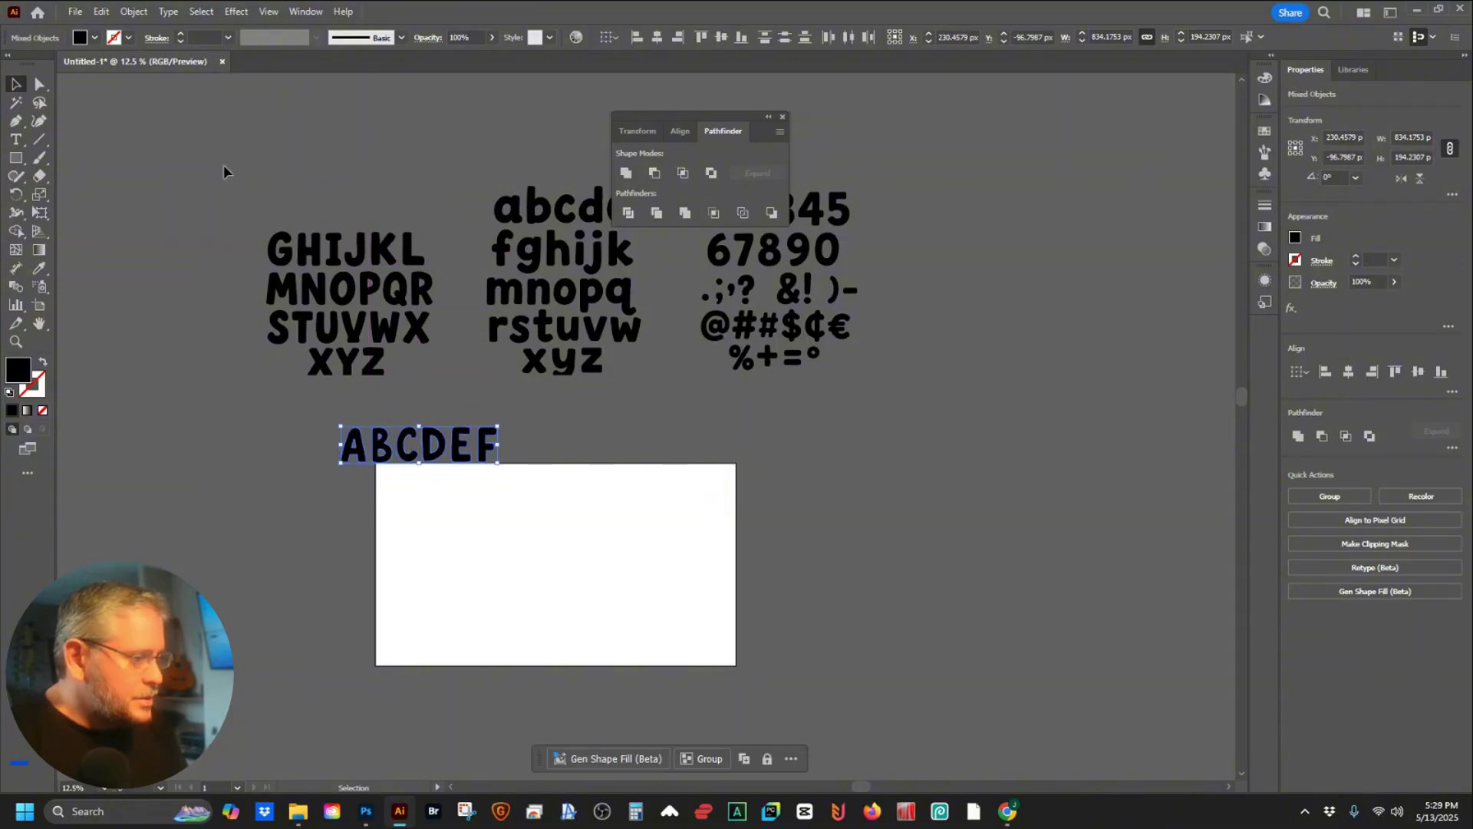
drag(452, 261, 524, 455)
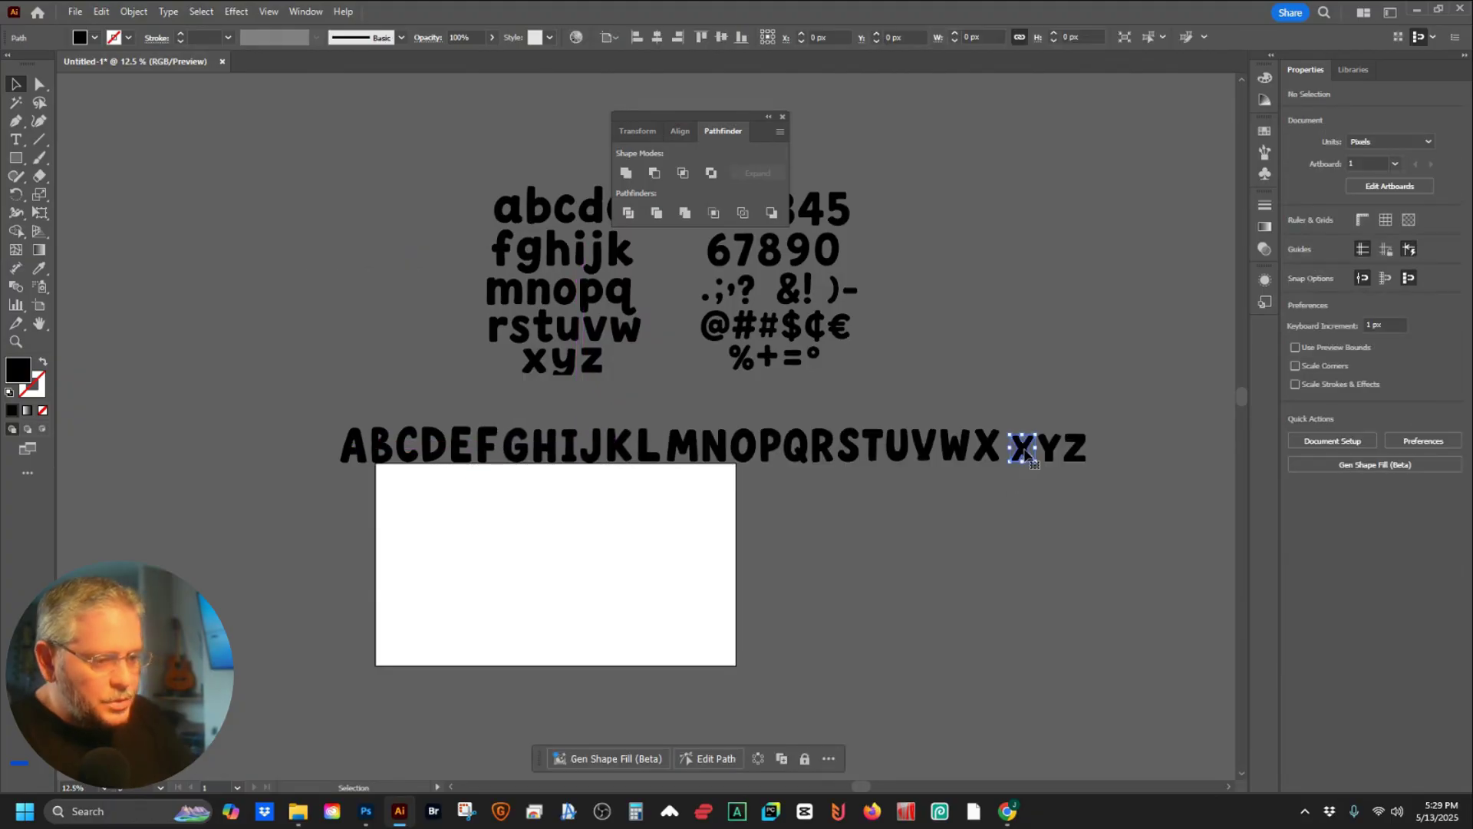
- Delete the duplicate X from the uppercase row and move Y and Z next to the remaining X
click(1026, 453)
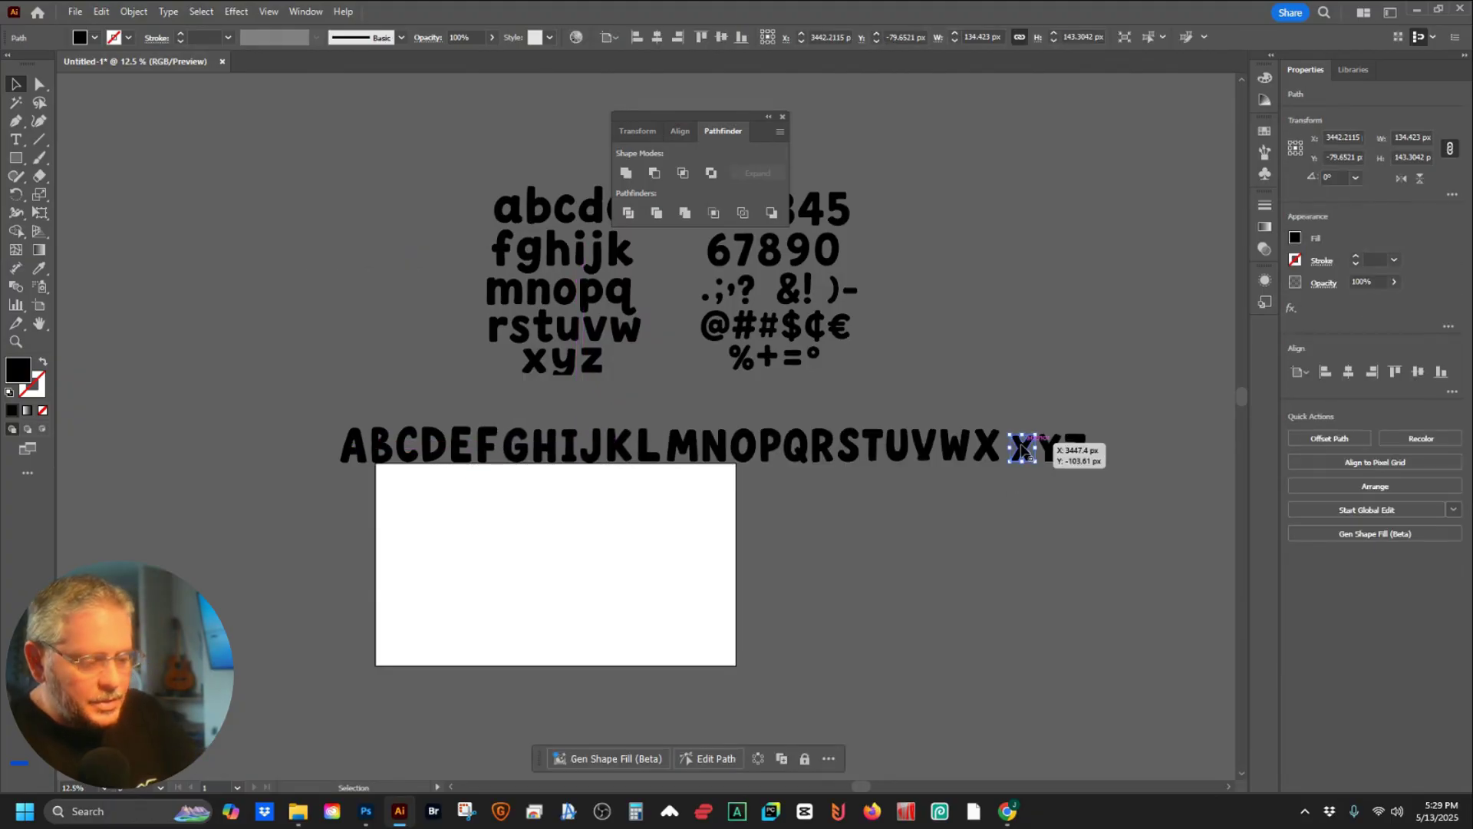
key(Delete)
drag(1049, 448, 1018, 449)
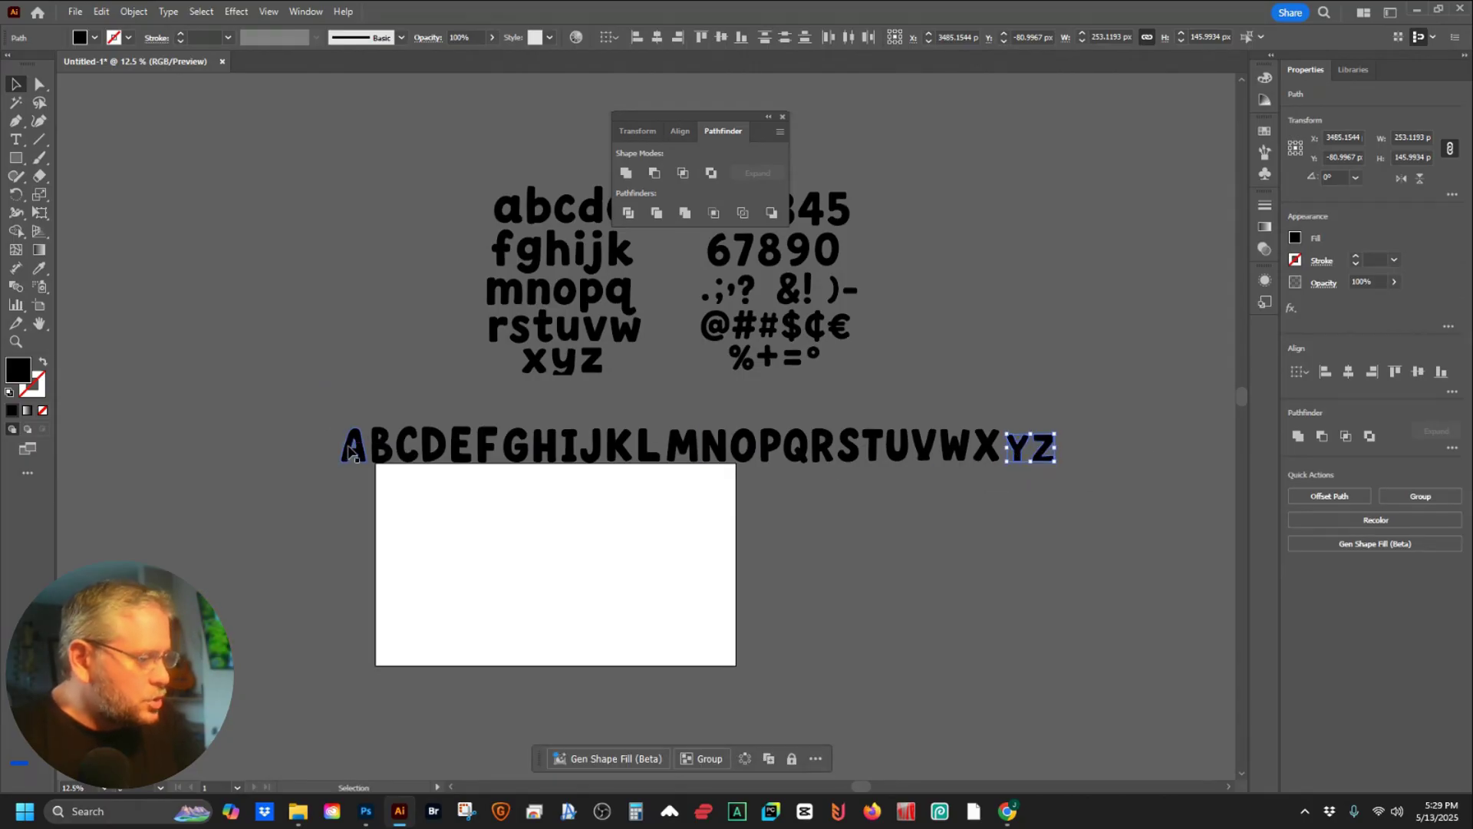
- Resize all uppercase letters uniformly to exactly 200 px high with the ResizeToSize.jsx script and align their bottom edges
click(353, 449)
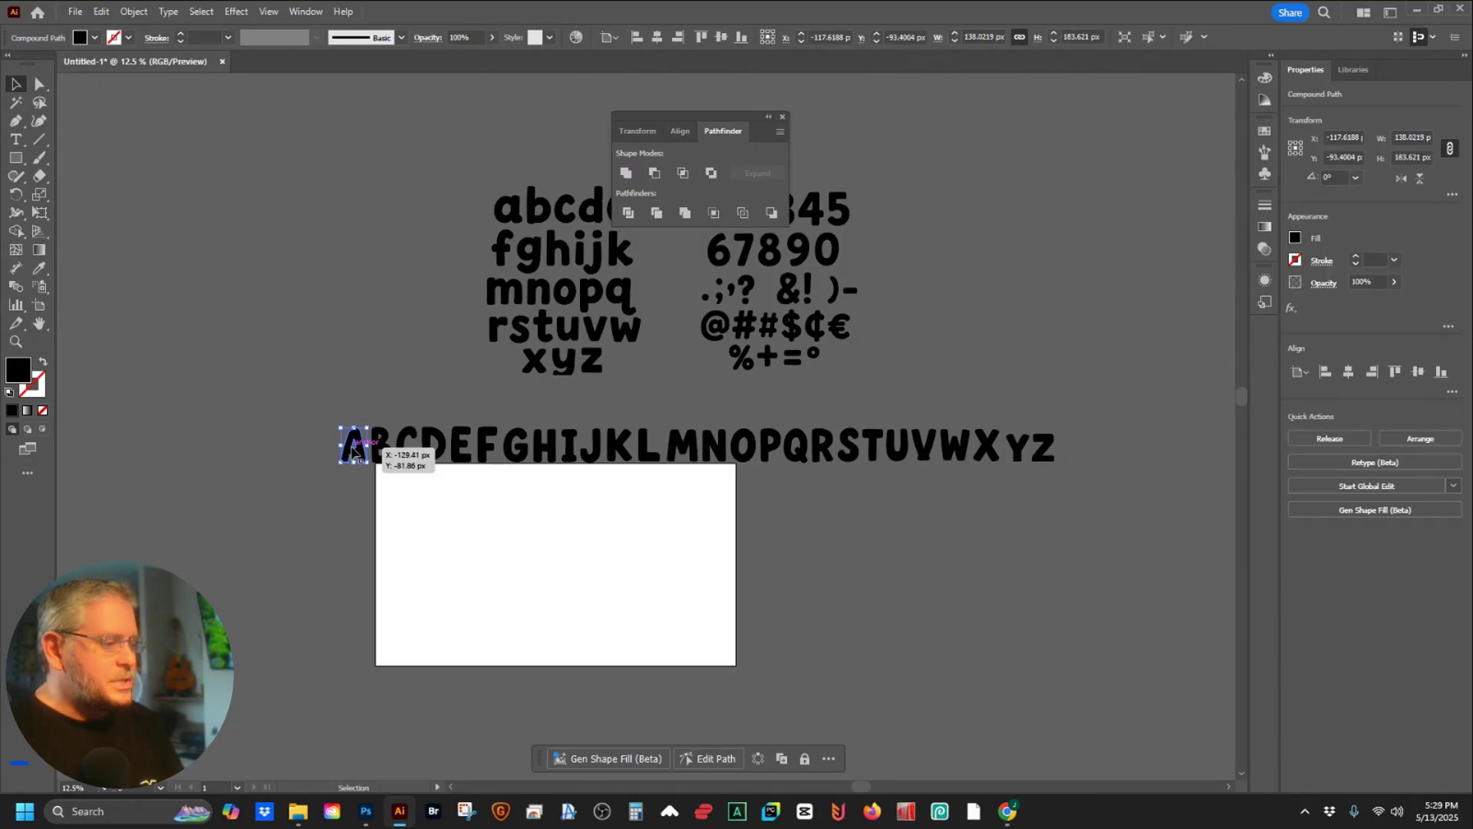
drag(361, 418, 1120, 483)
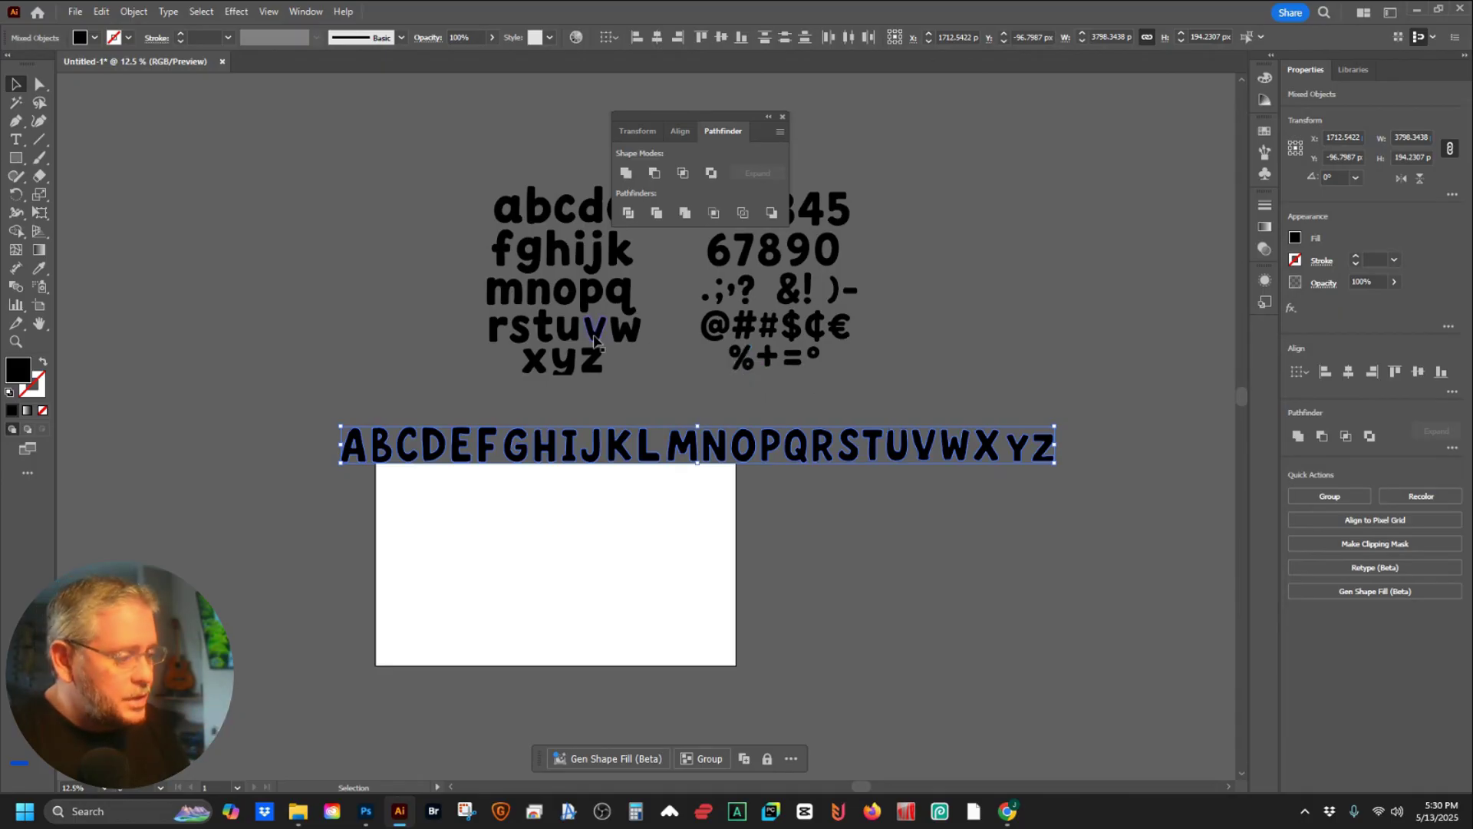
click(75, 11)
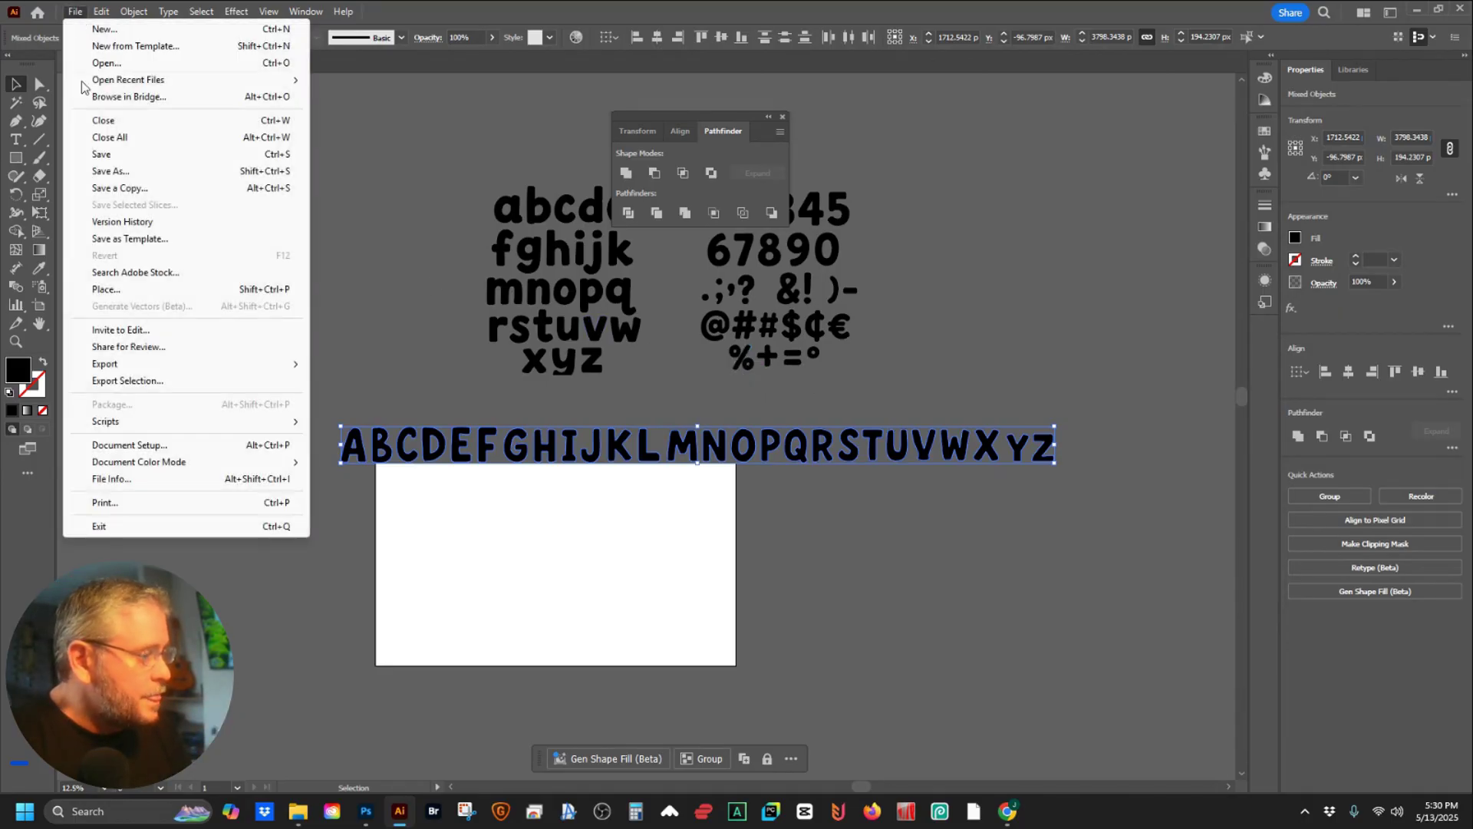
mouse_move(238, 425)
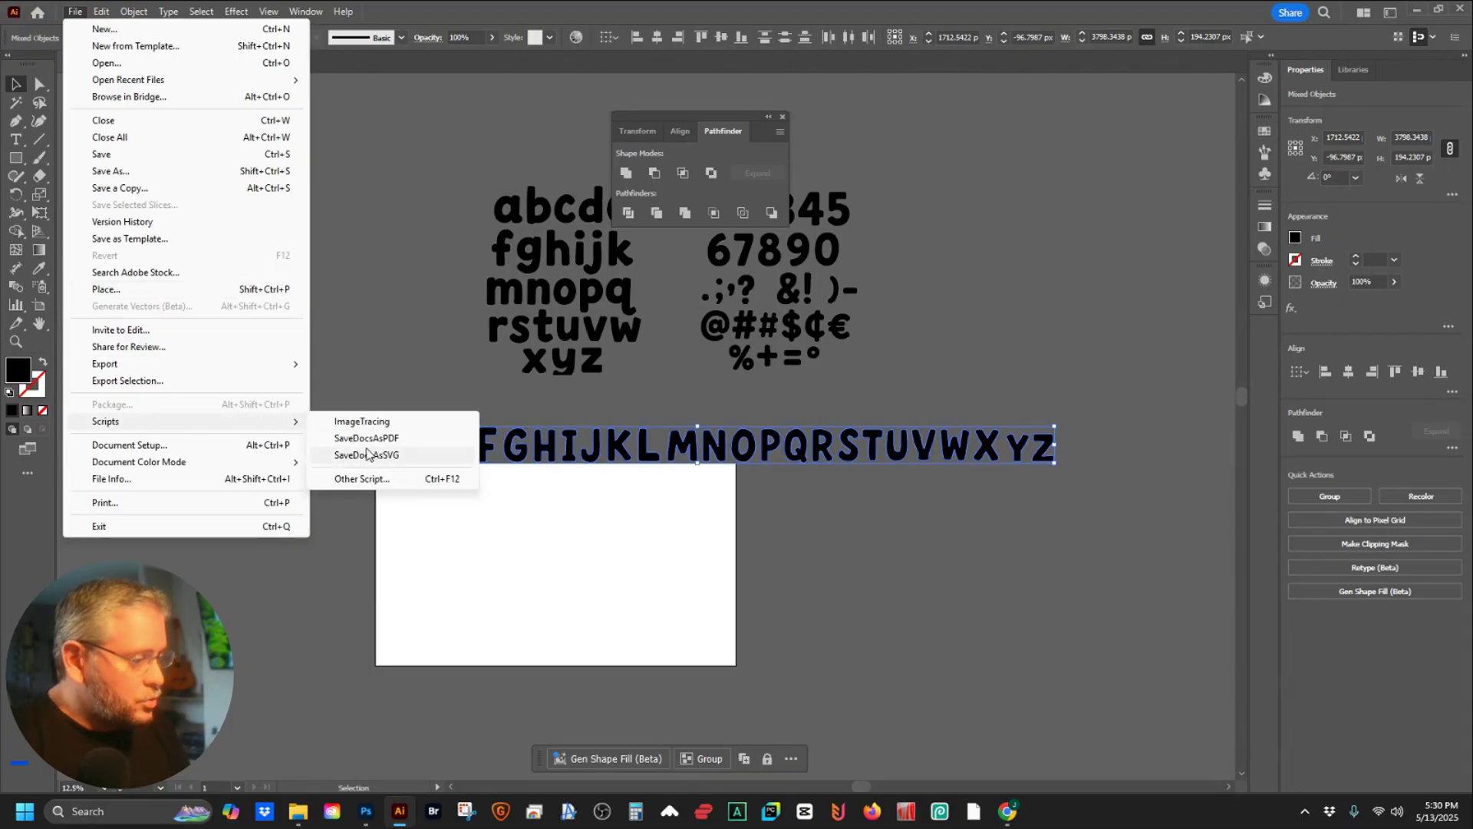
click(362, 478)
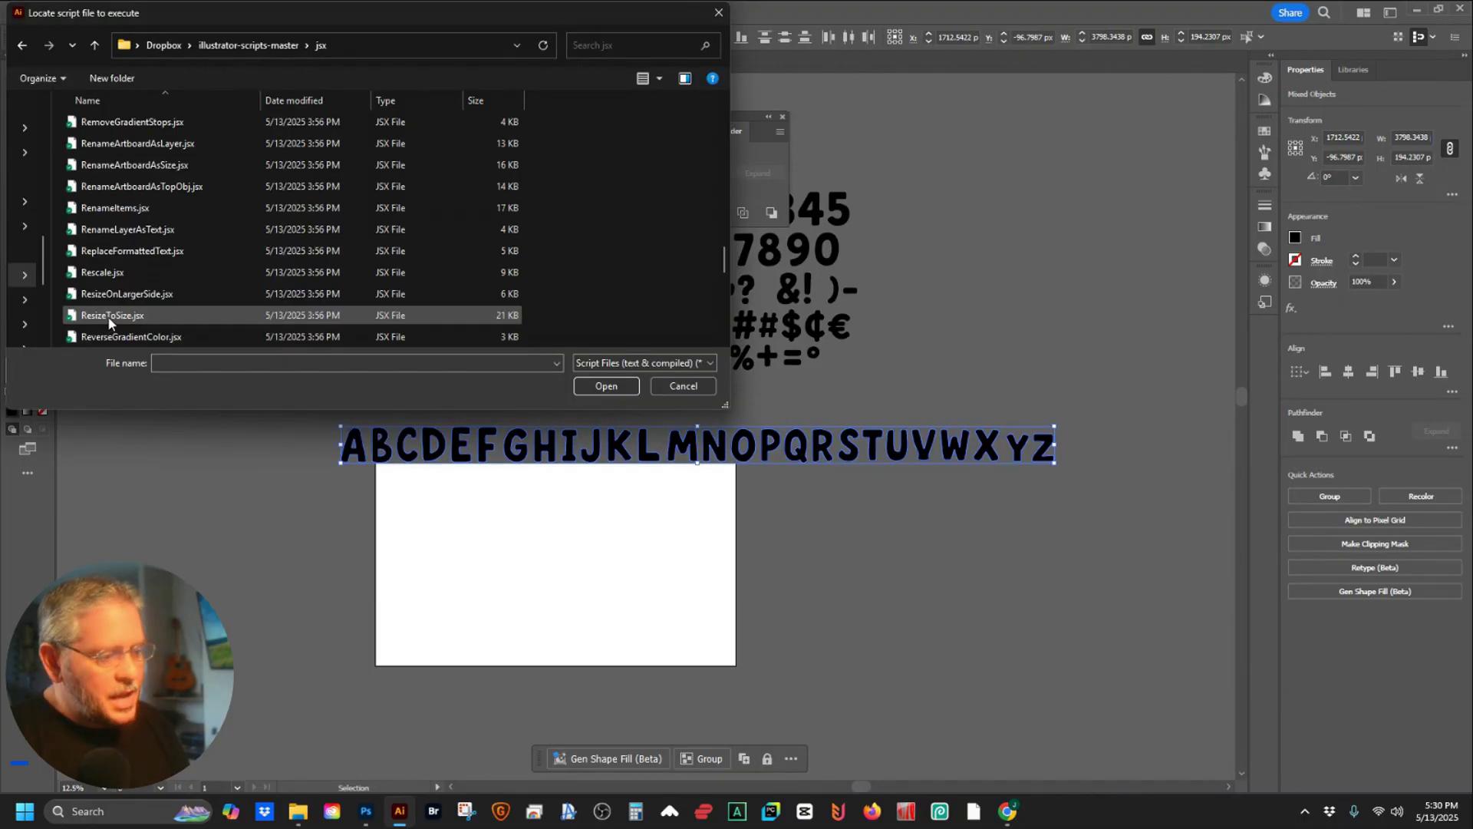
double_click(108, 316)
drag(768, 213, 284, 198)
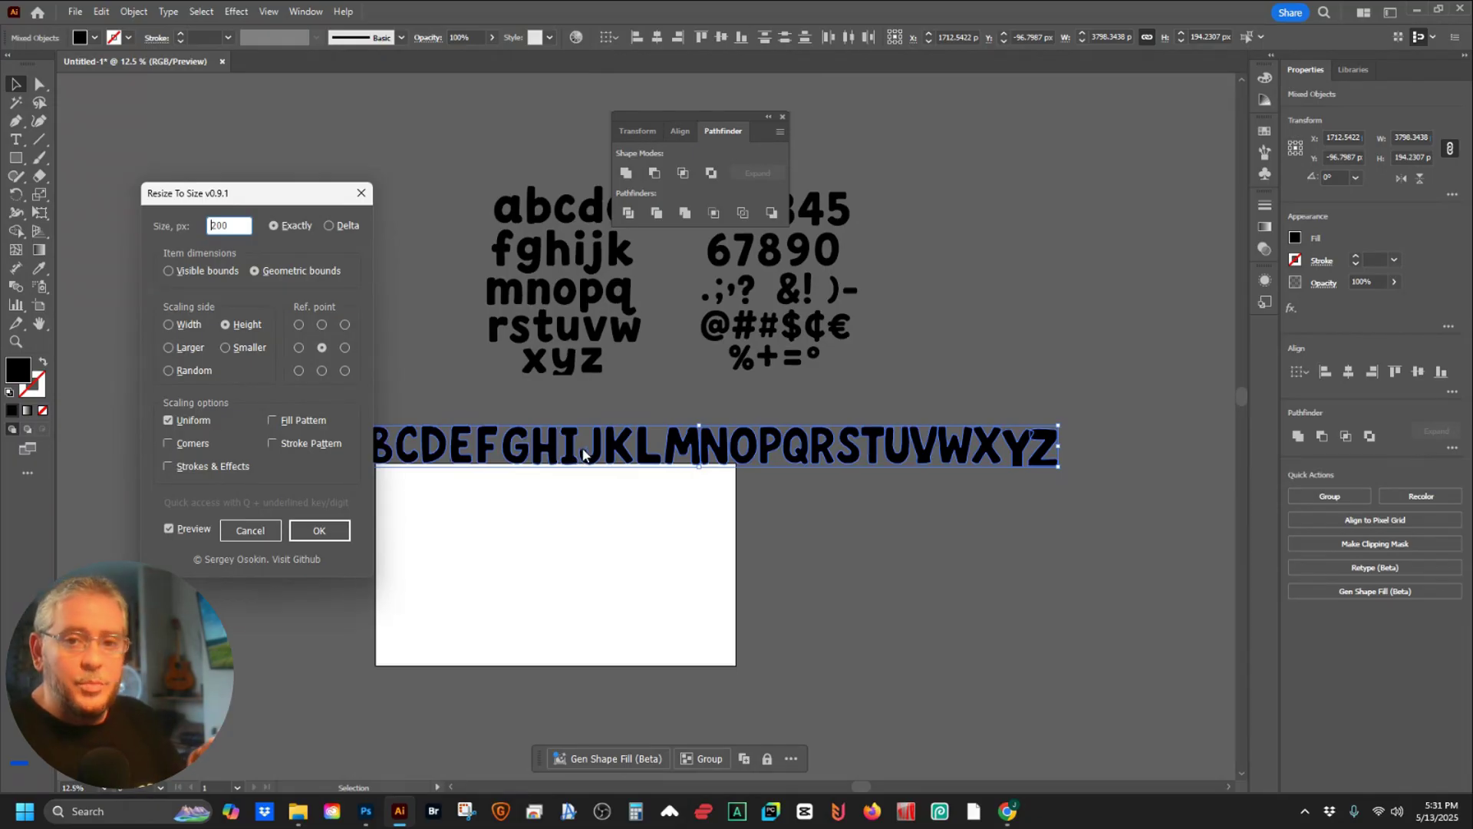
click(326, 530)
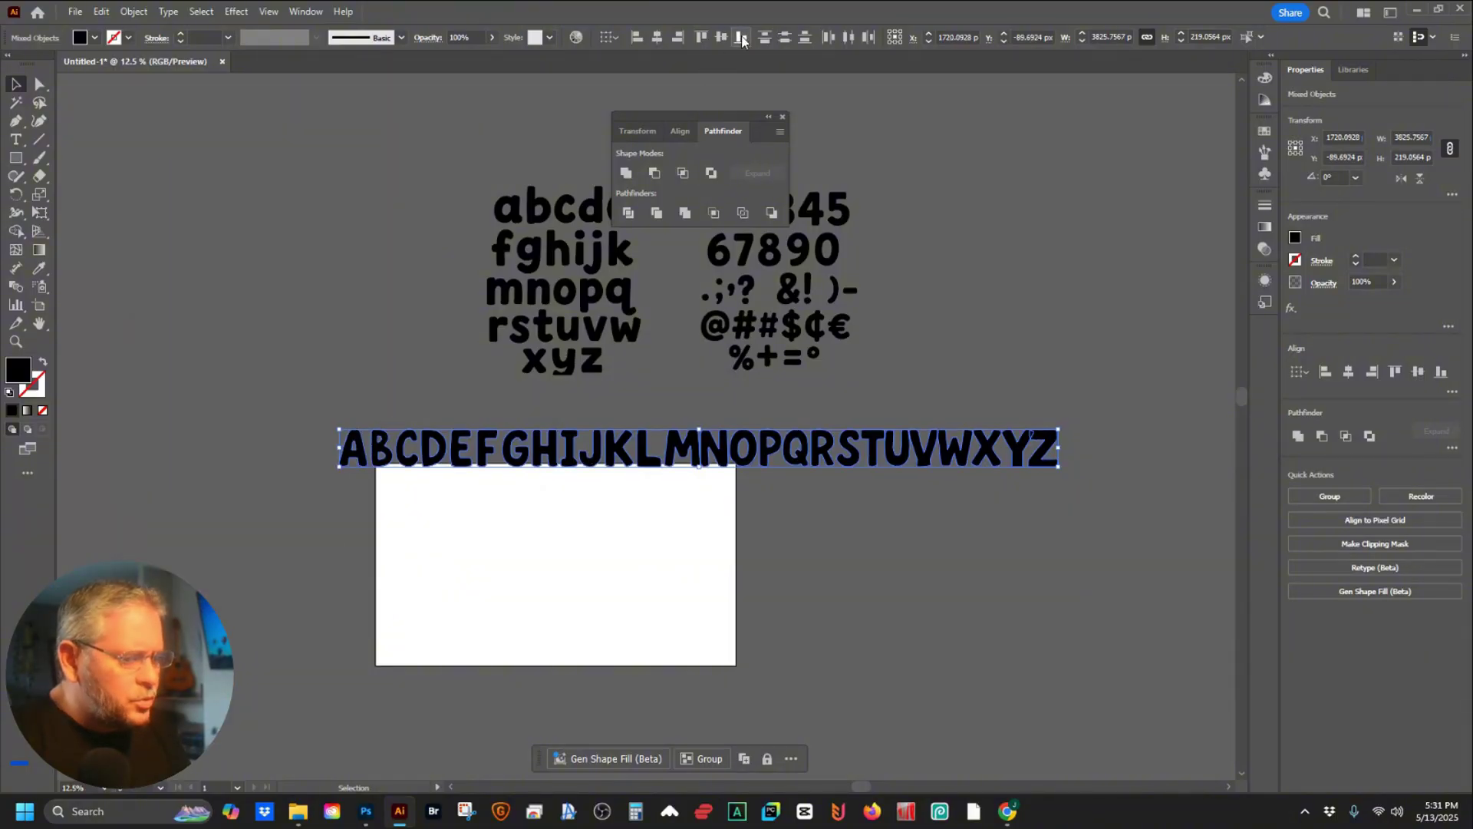
click(1127, 411)
drag(1106, 401, 964, 395)
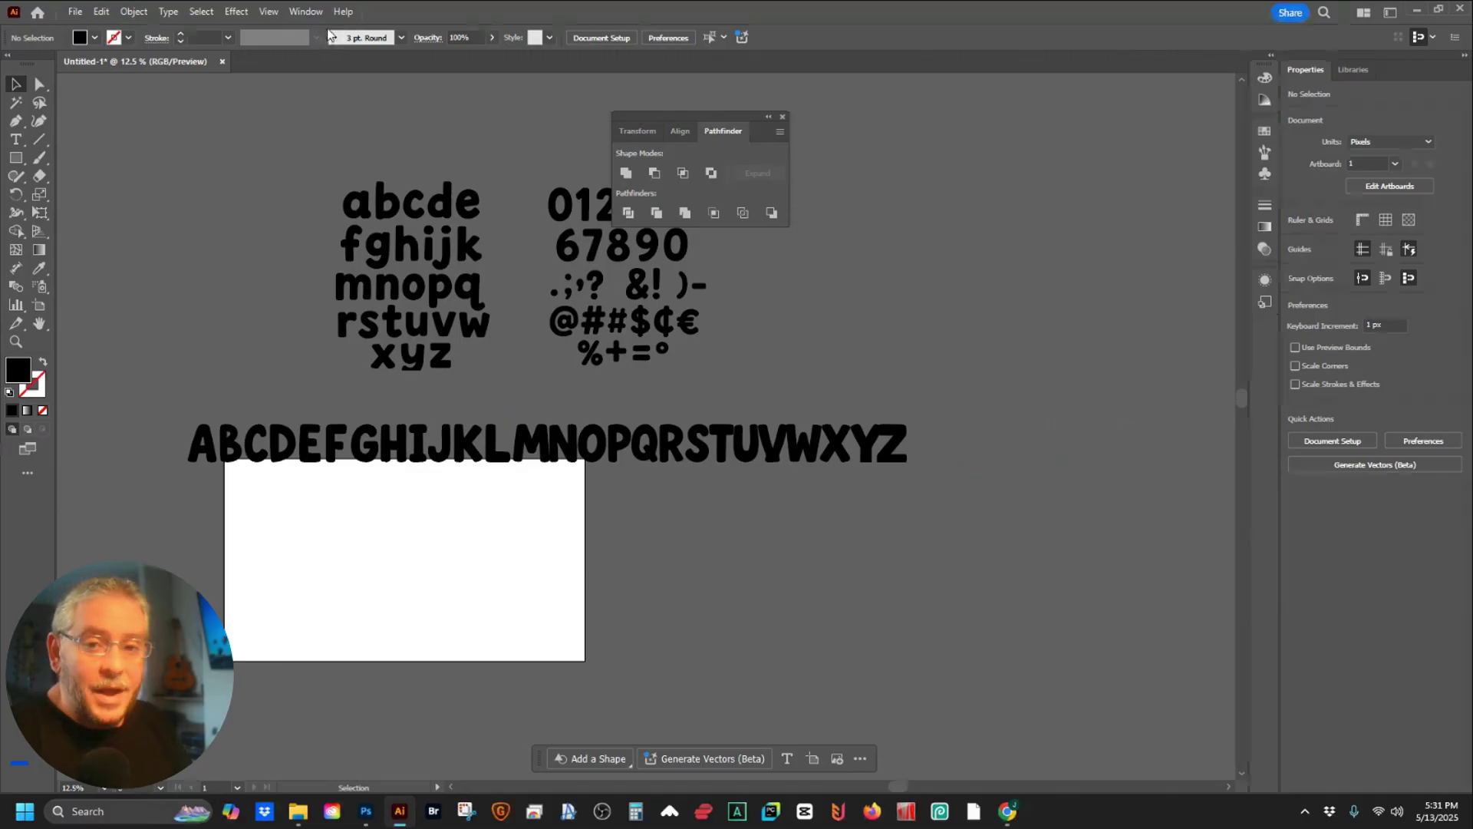
- Open the Fontself Maker 3.5.9 extension and place its panel below the uppercase row
click(306, 11)
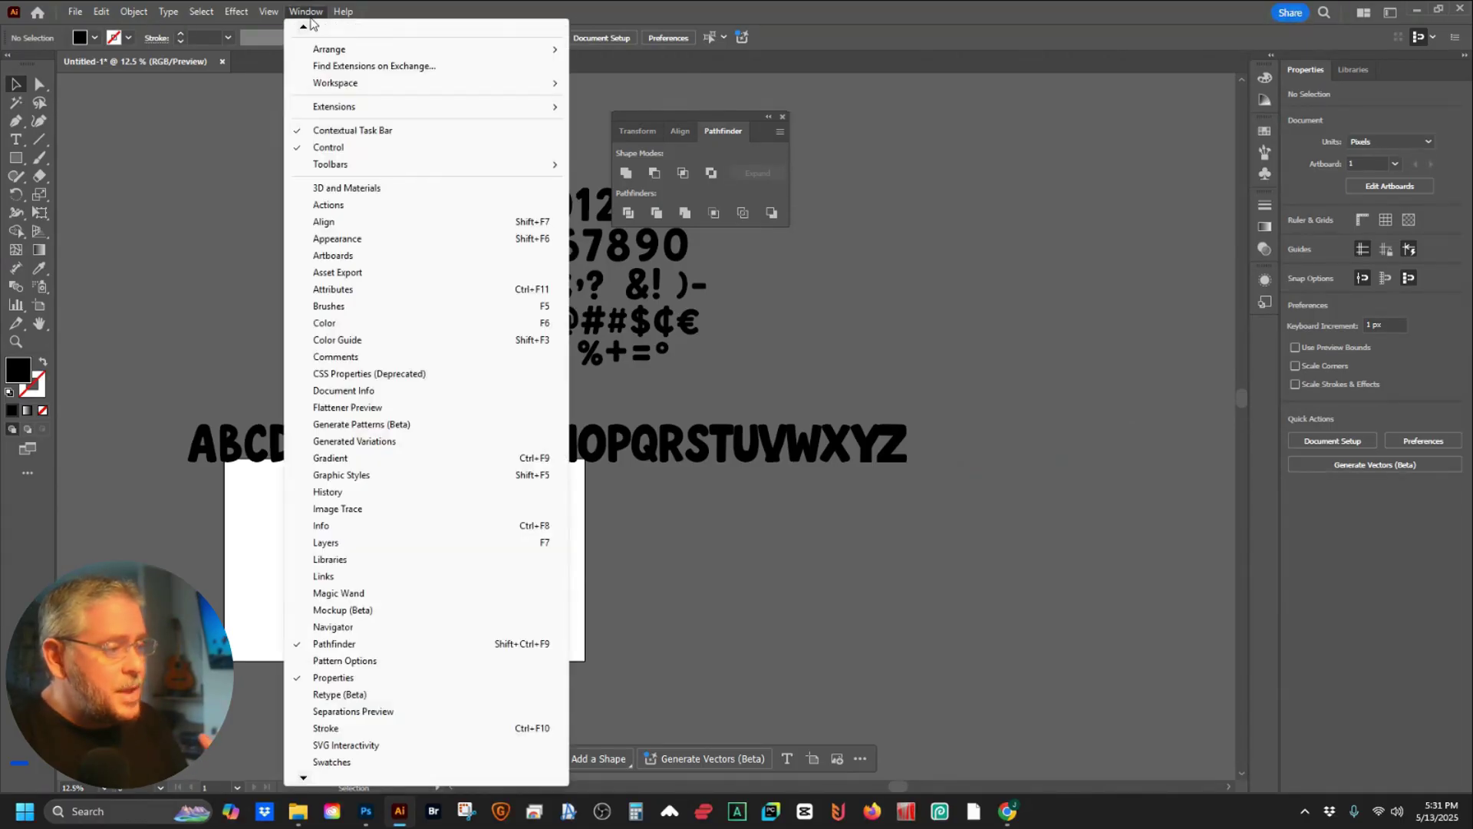
mouse_move(381, 108)
click(614, 108)
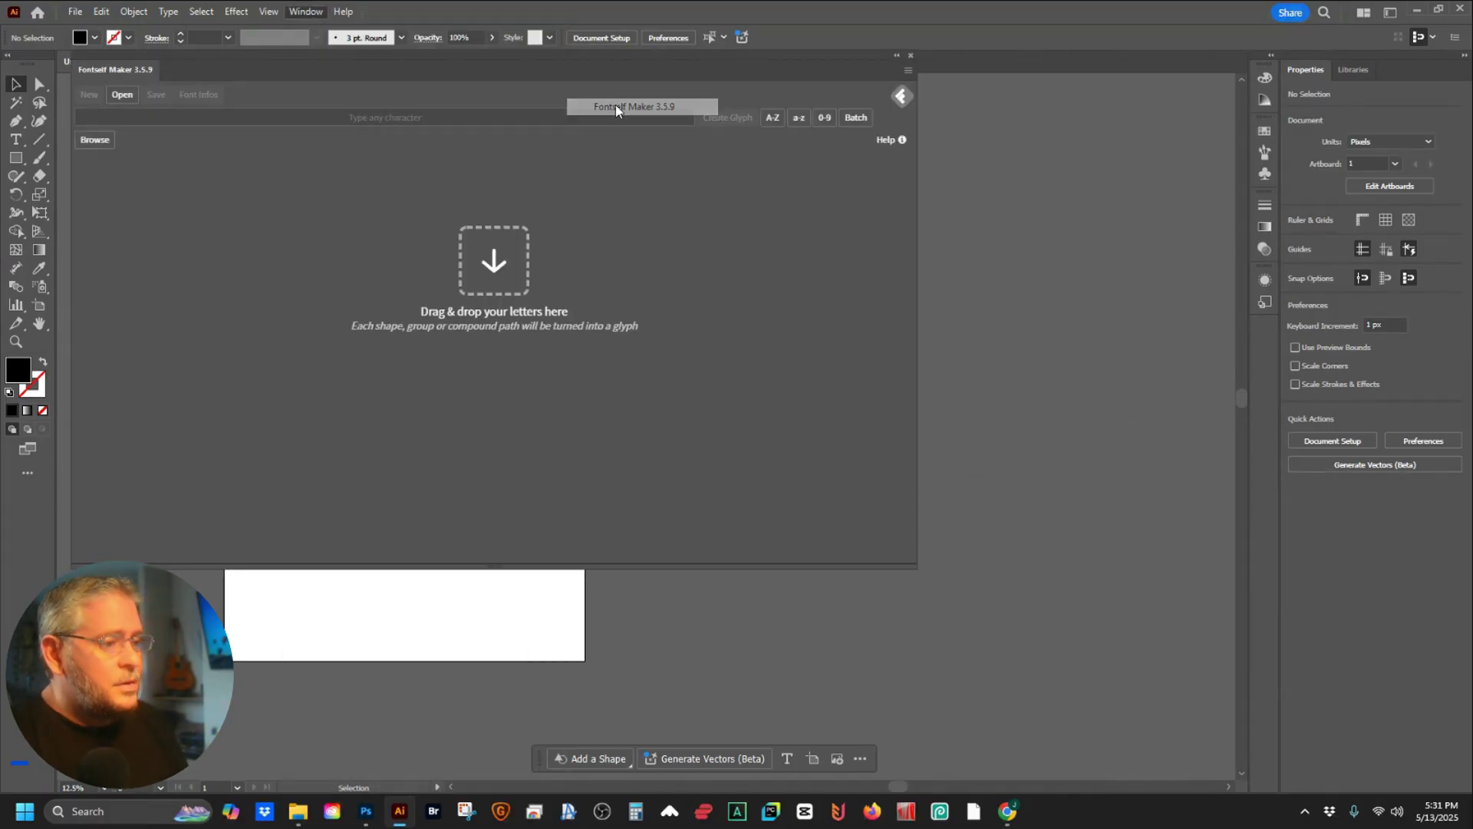
drag(565, 160, 530, 547)
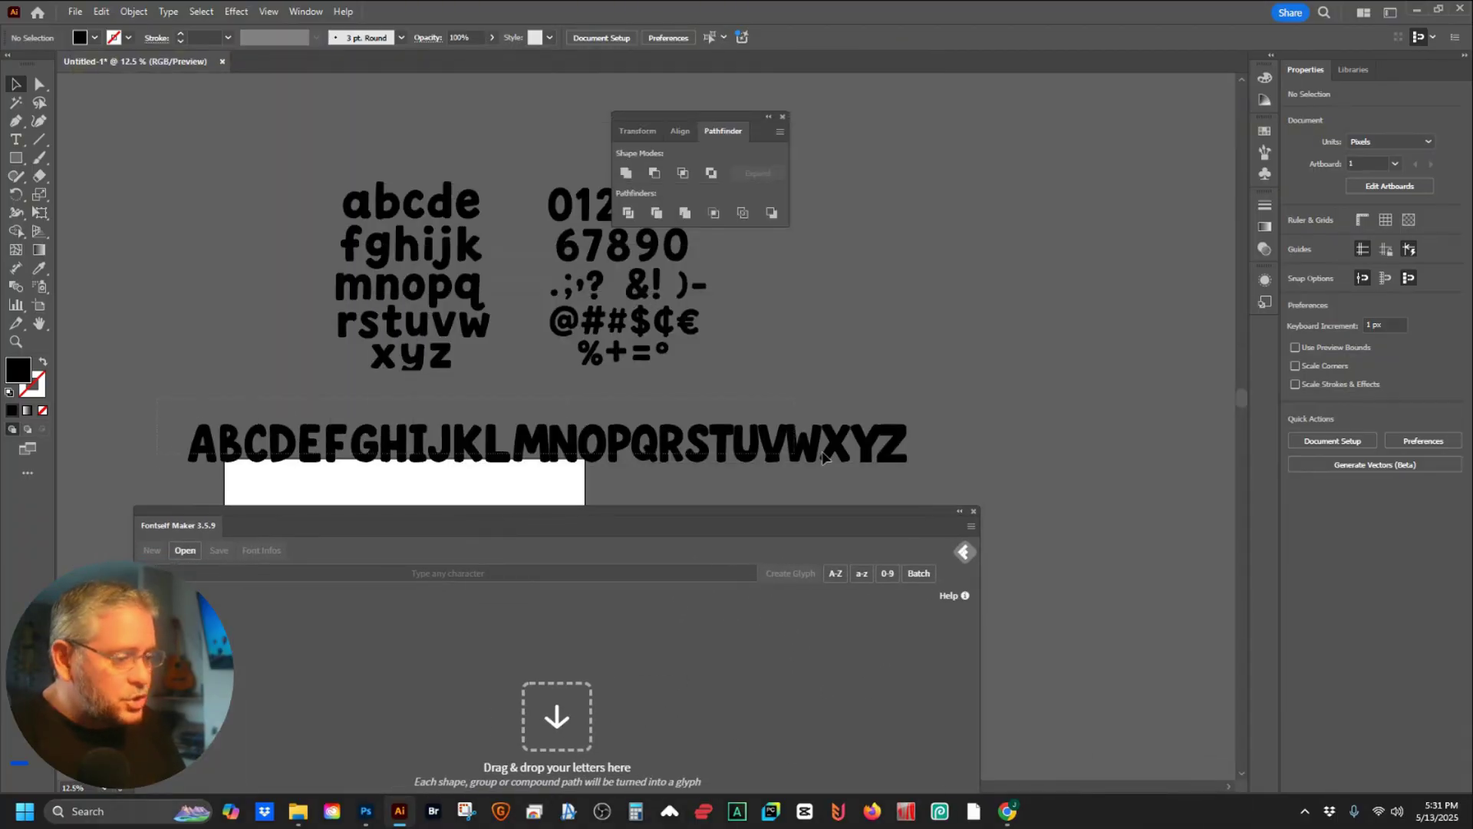
- Create the A–Z glyphs in Fontself from the uppercase row and enlarge the Fontself panel to show the whole glyph set
drag(983, 459, 464, 457)
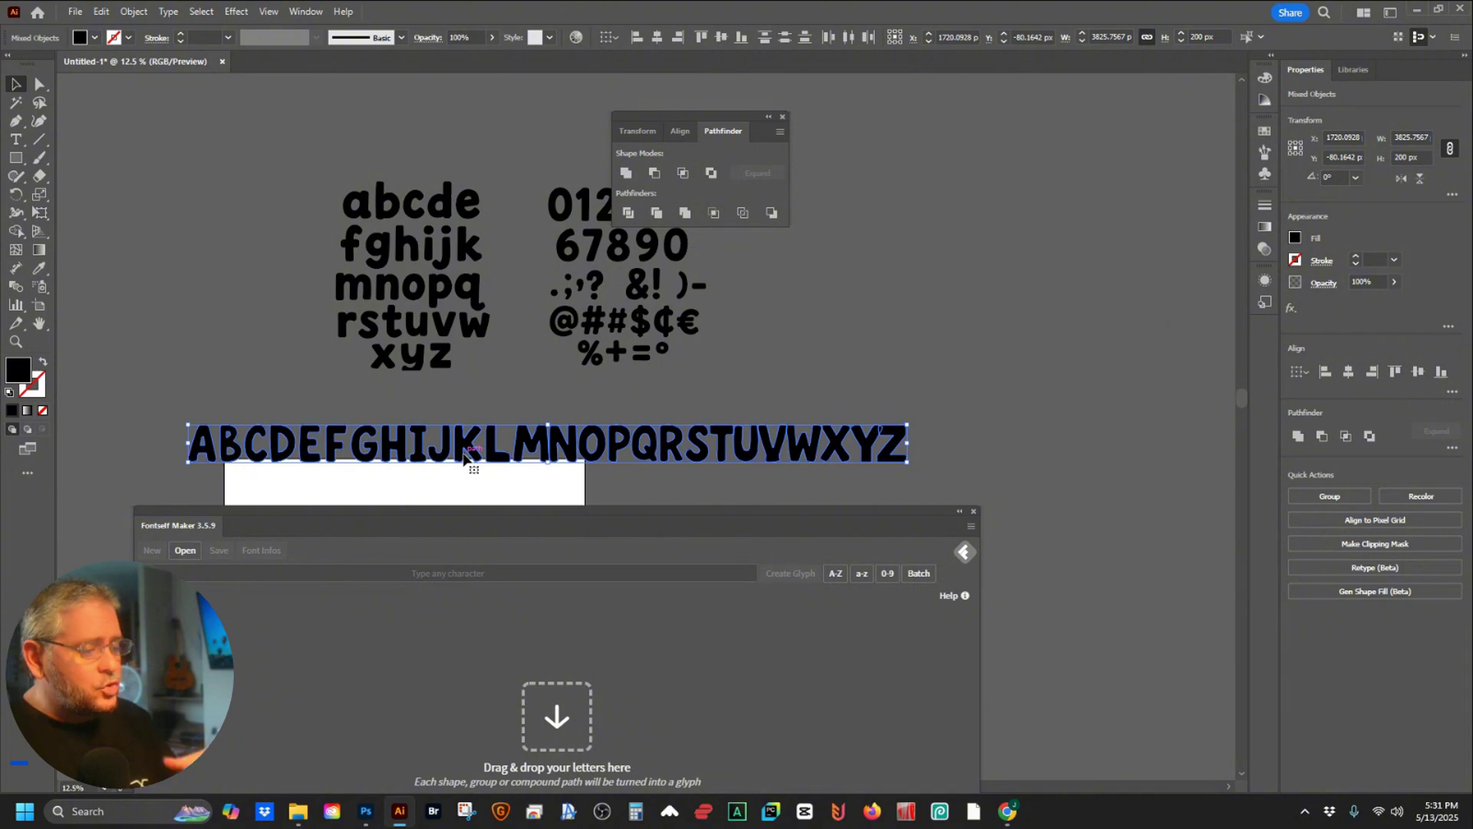
click(836, 574)
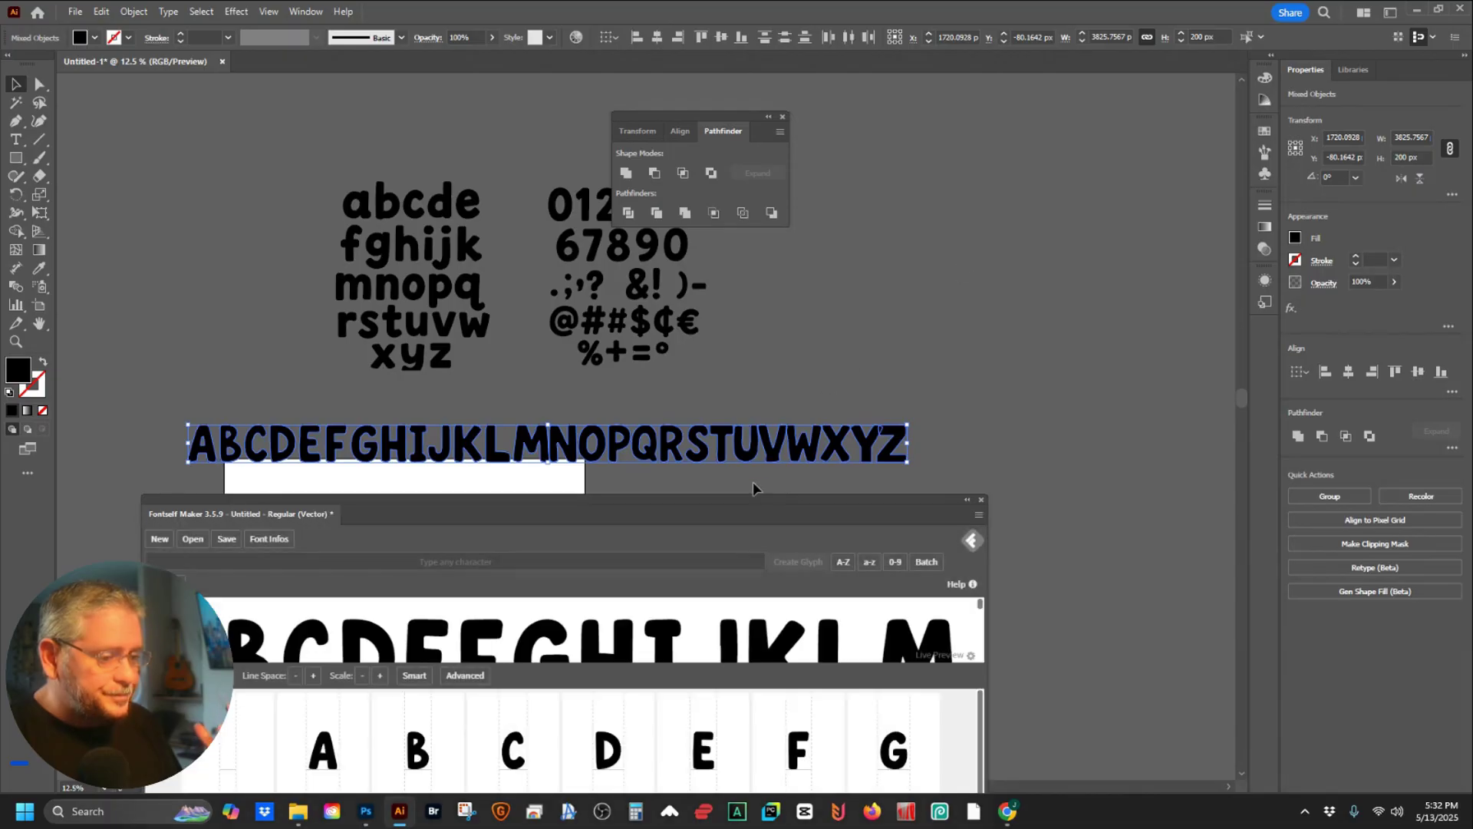
scroll(863, 483, down, 3)
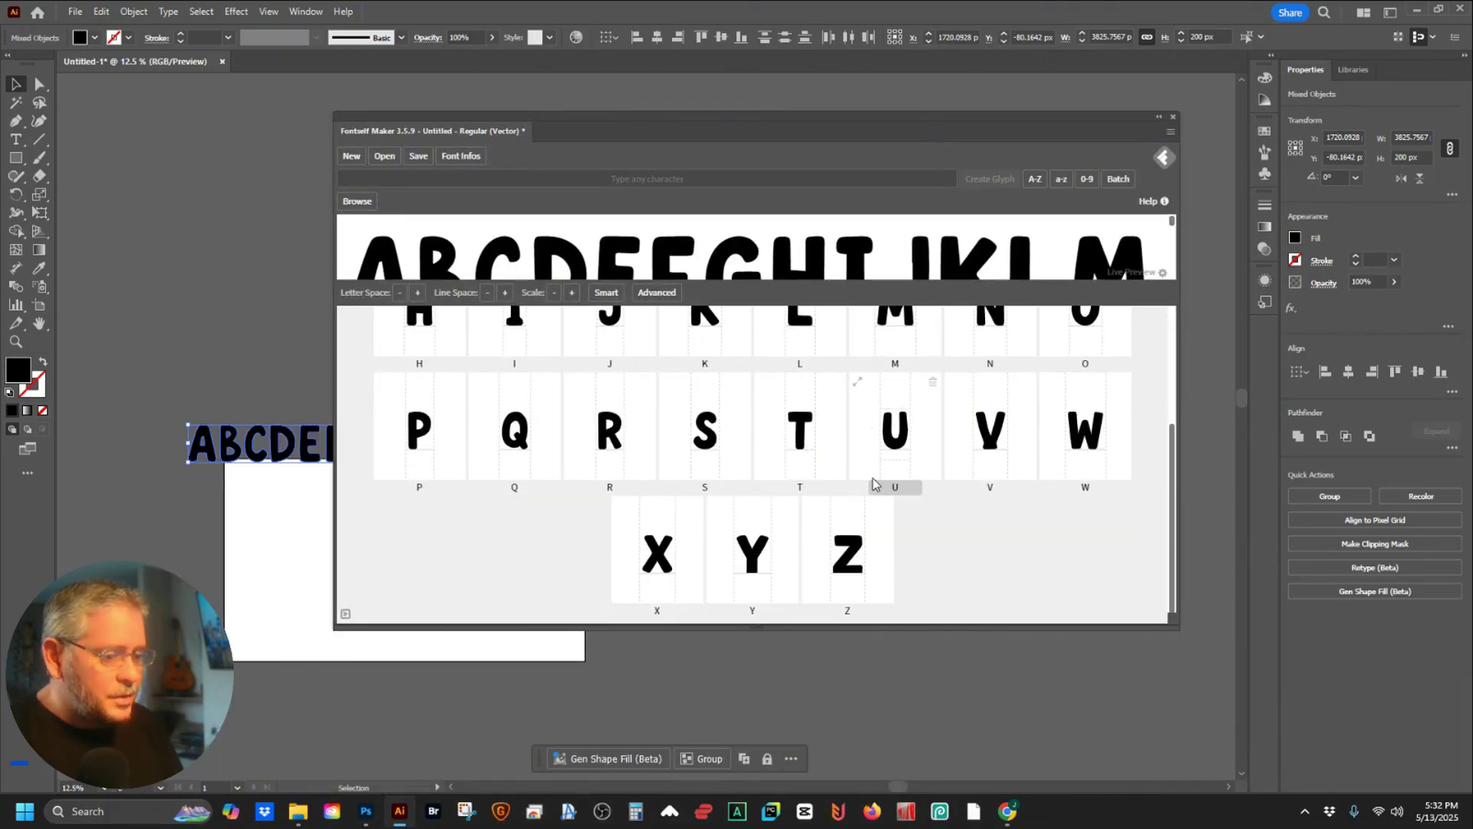
drag(1174, 628, 1203, 760)
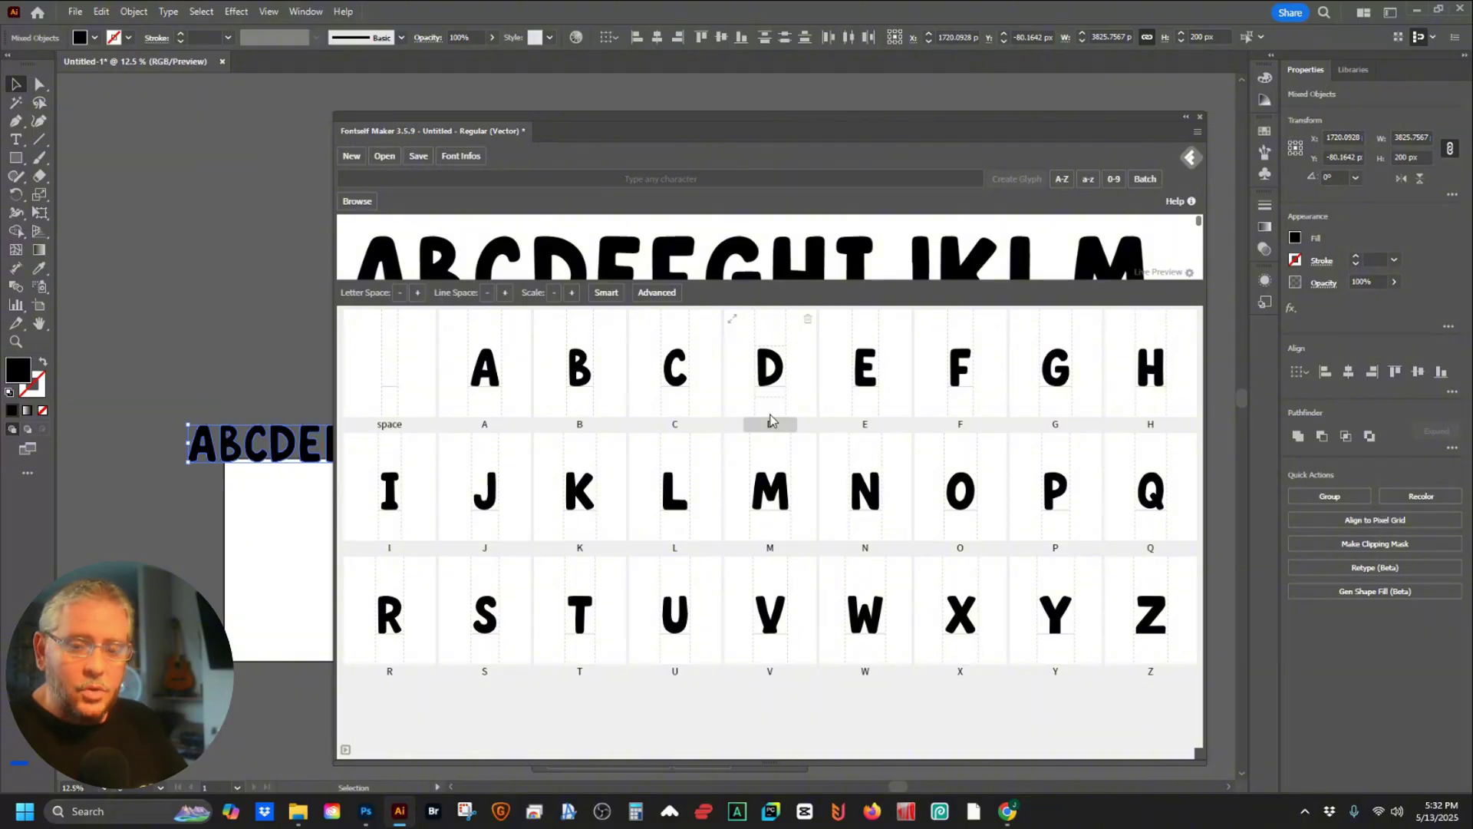
- Apply smart spacing to the glyphs and preview the text "LOOK AT THIS AT HOW COOL THIS IS WE ARE MAKING OUR OWN FONT"
click(762, 292)
text(LOOK )
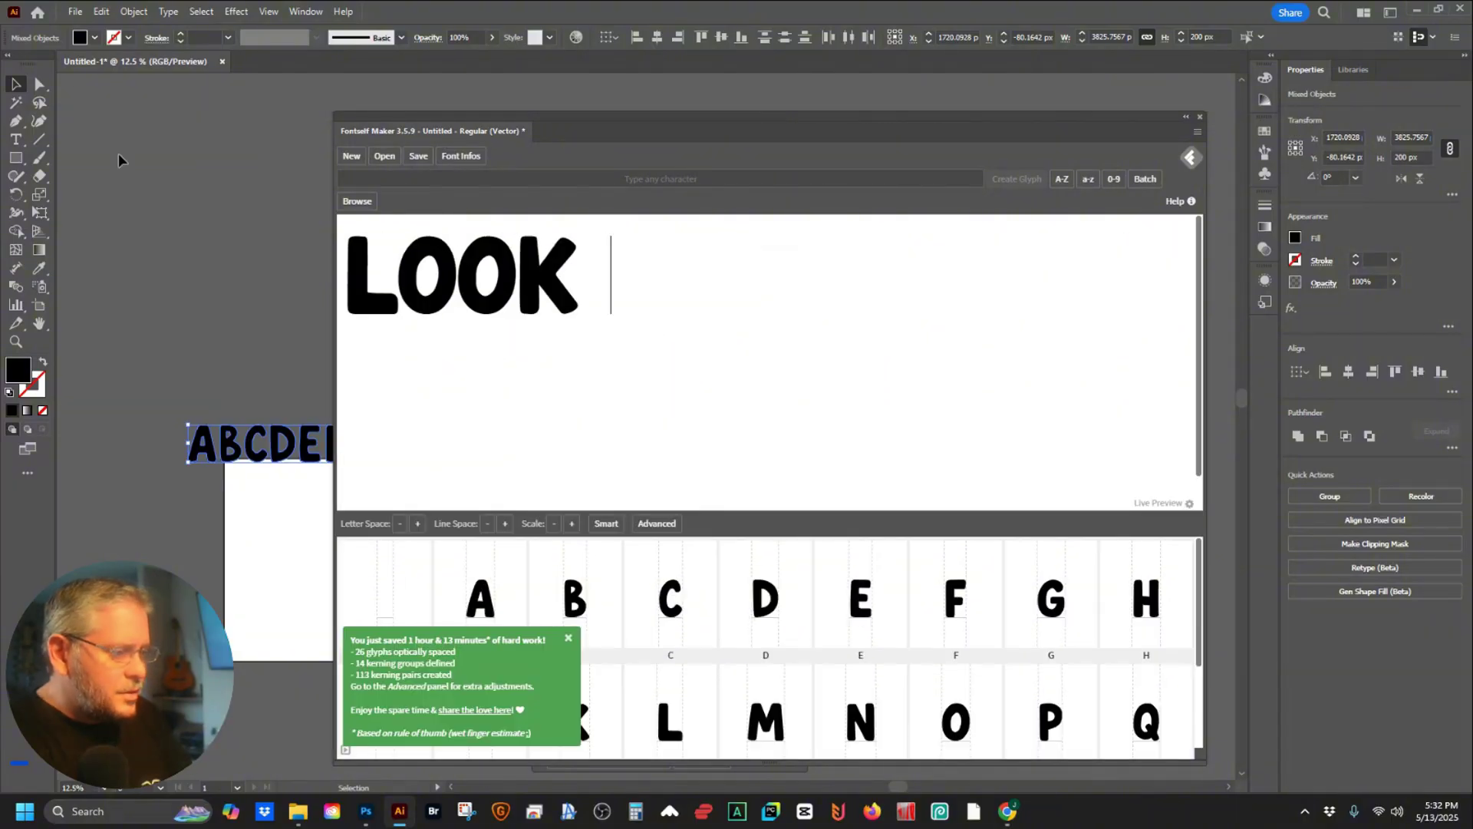
text(AT THIS AT)
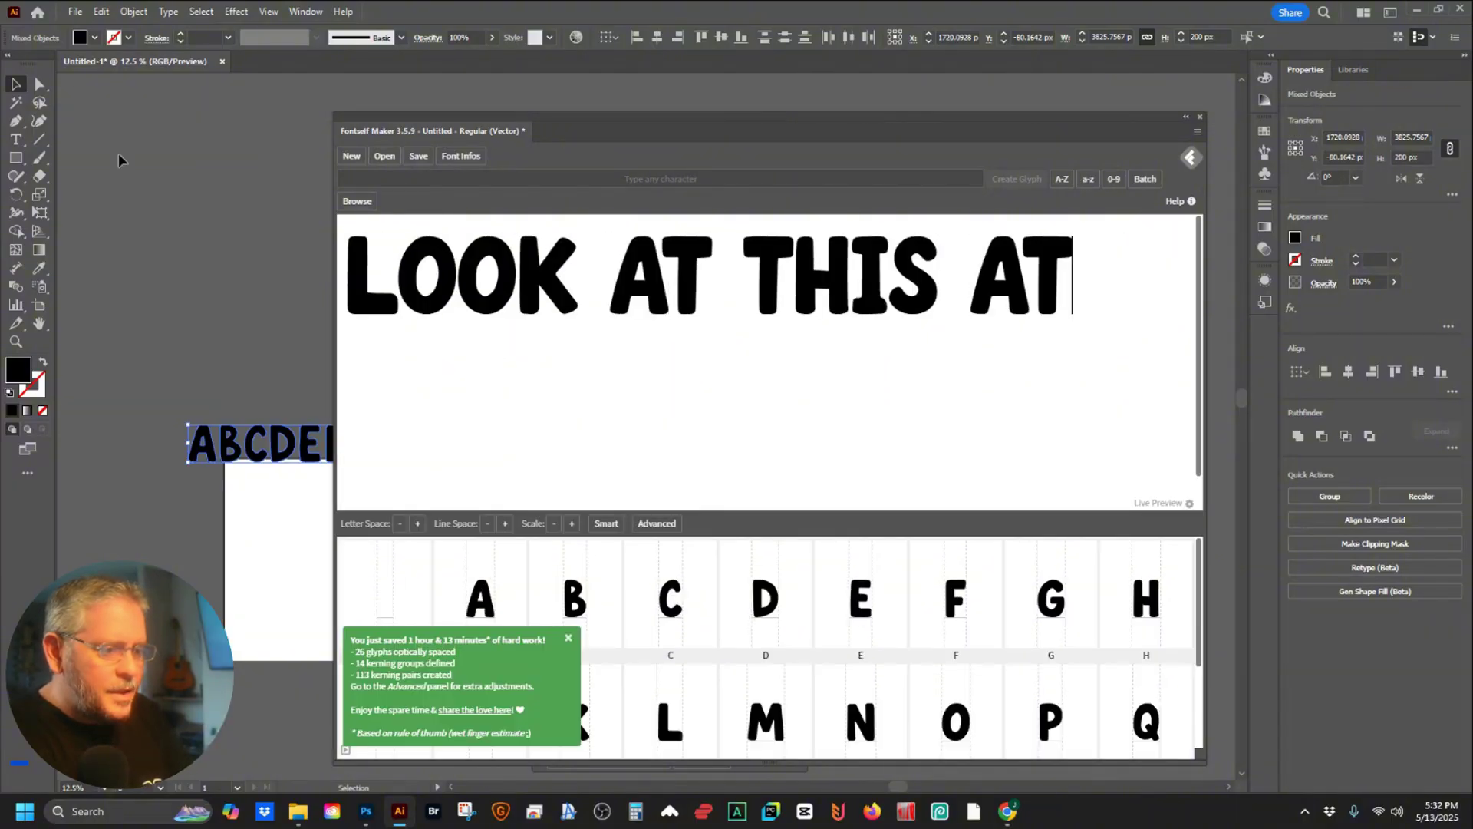
text( HOW COOL THIS IS)
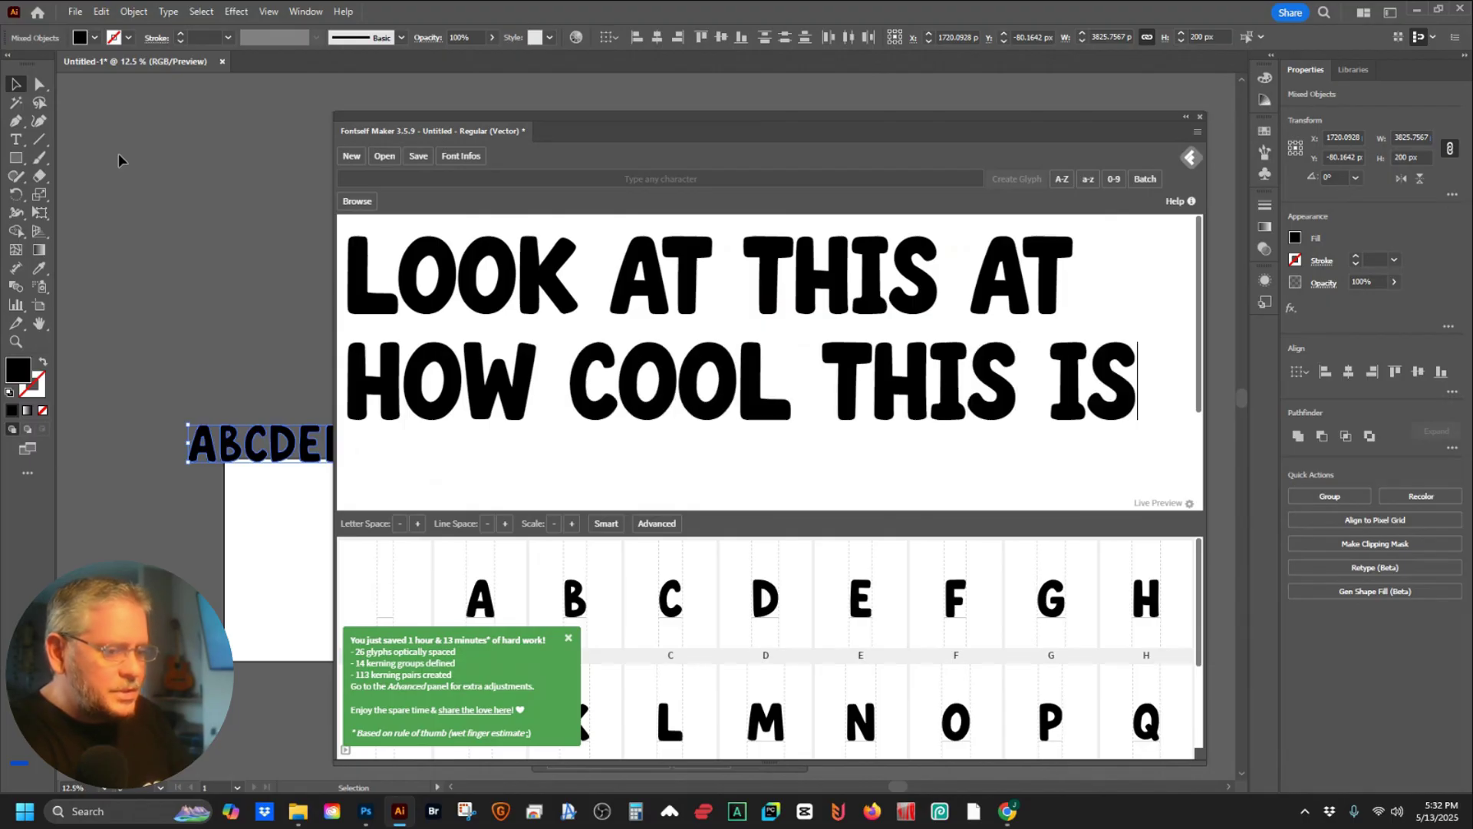
text( WE)
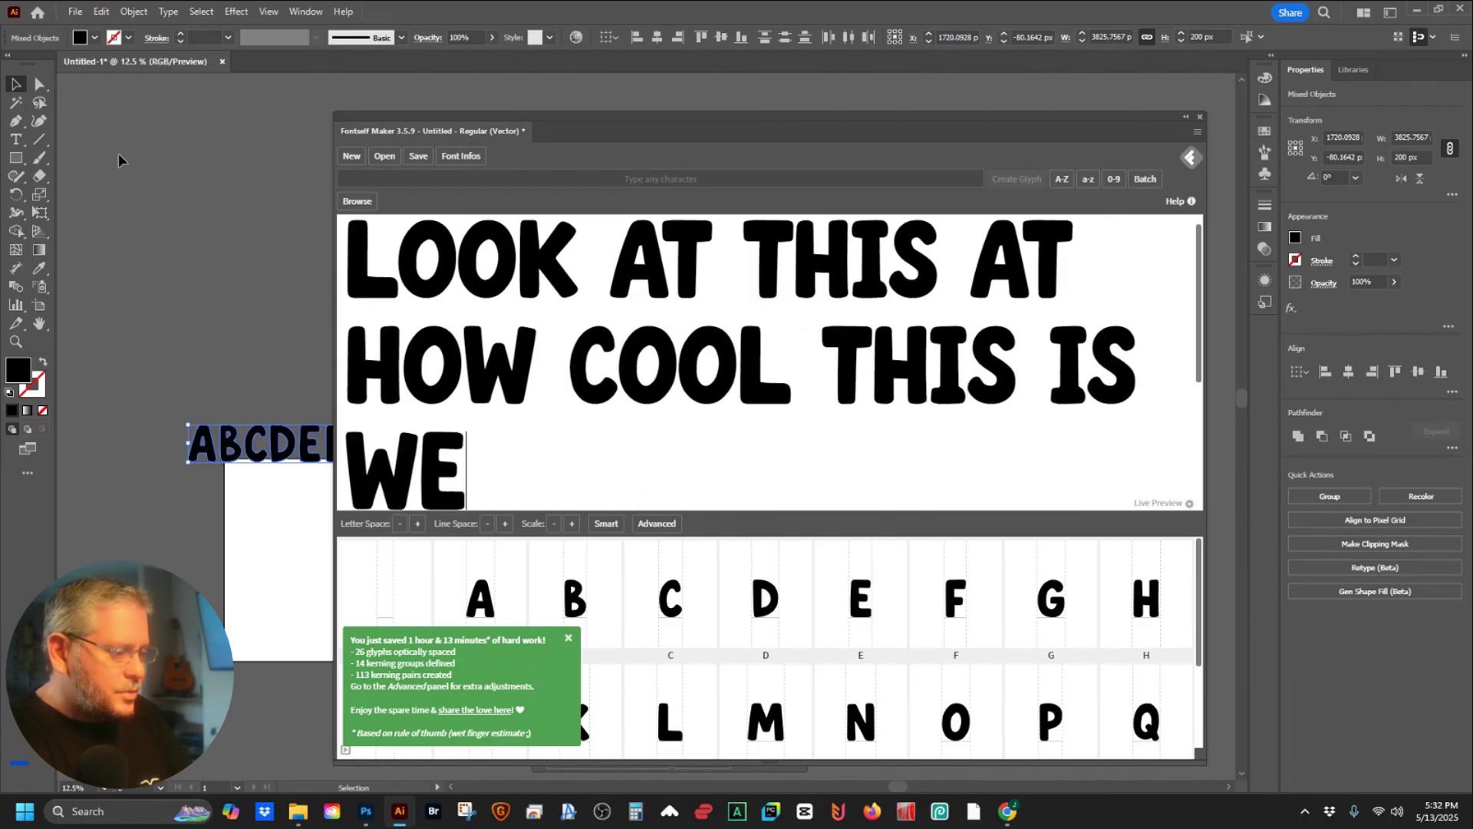
text( ARE MAKING OR)
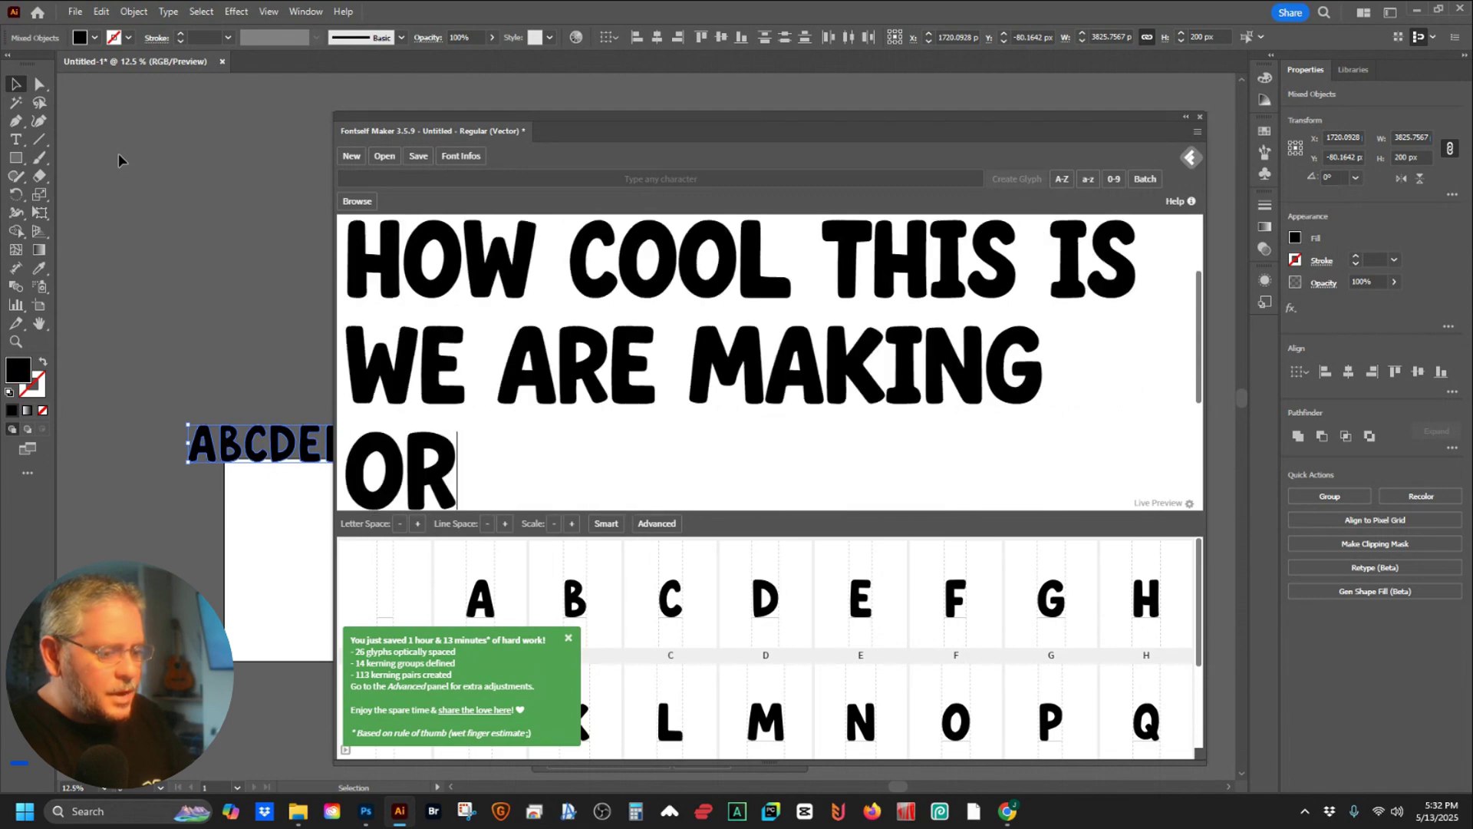
key(BackSpace)
text(UR OWN )
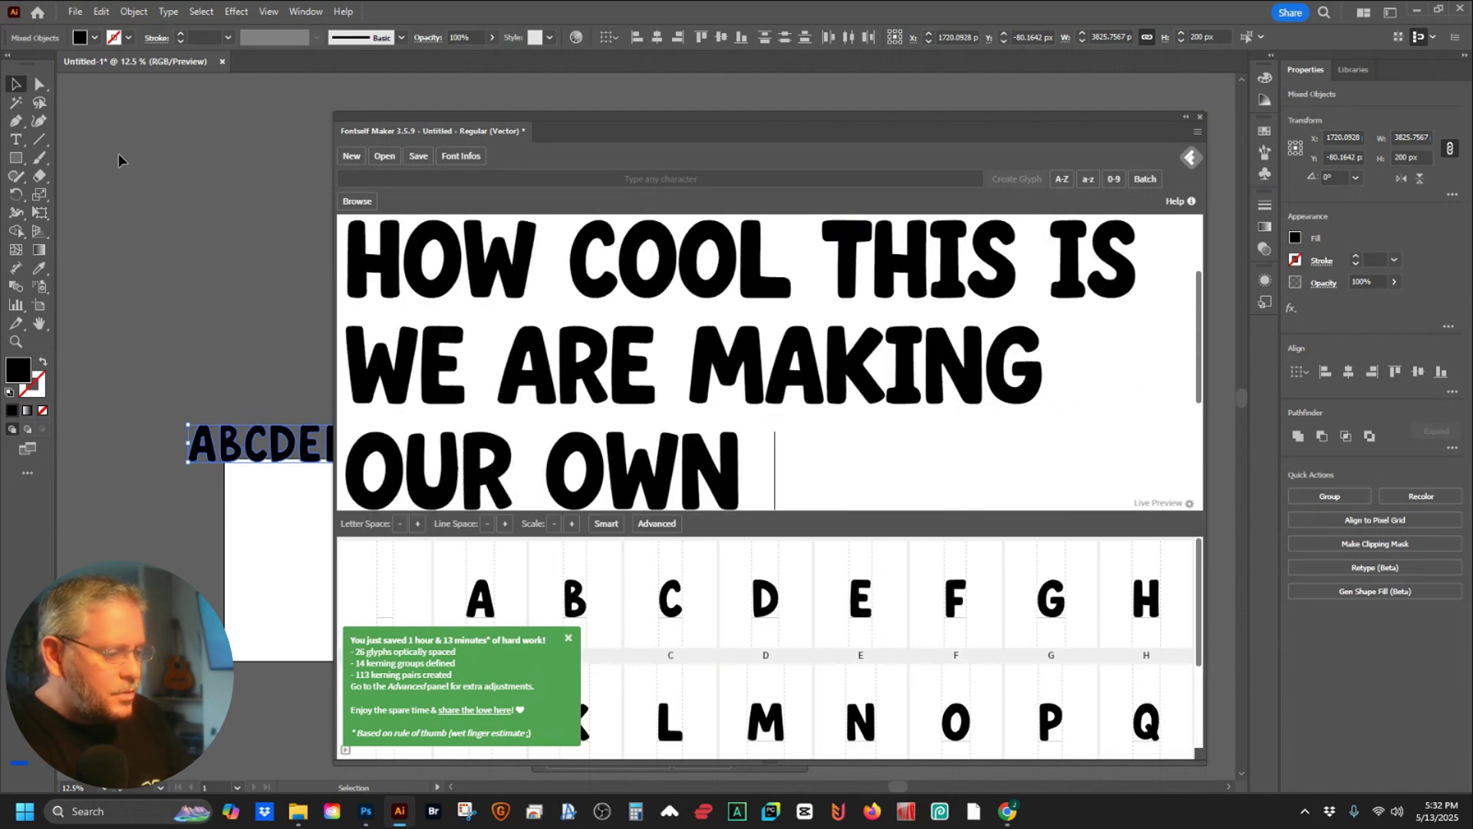
text(FONT!)
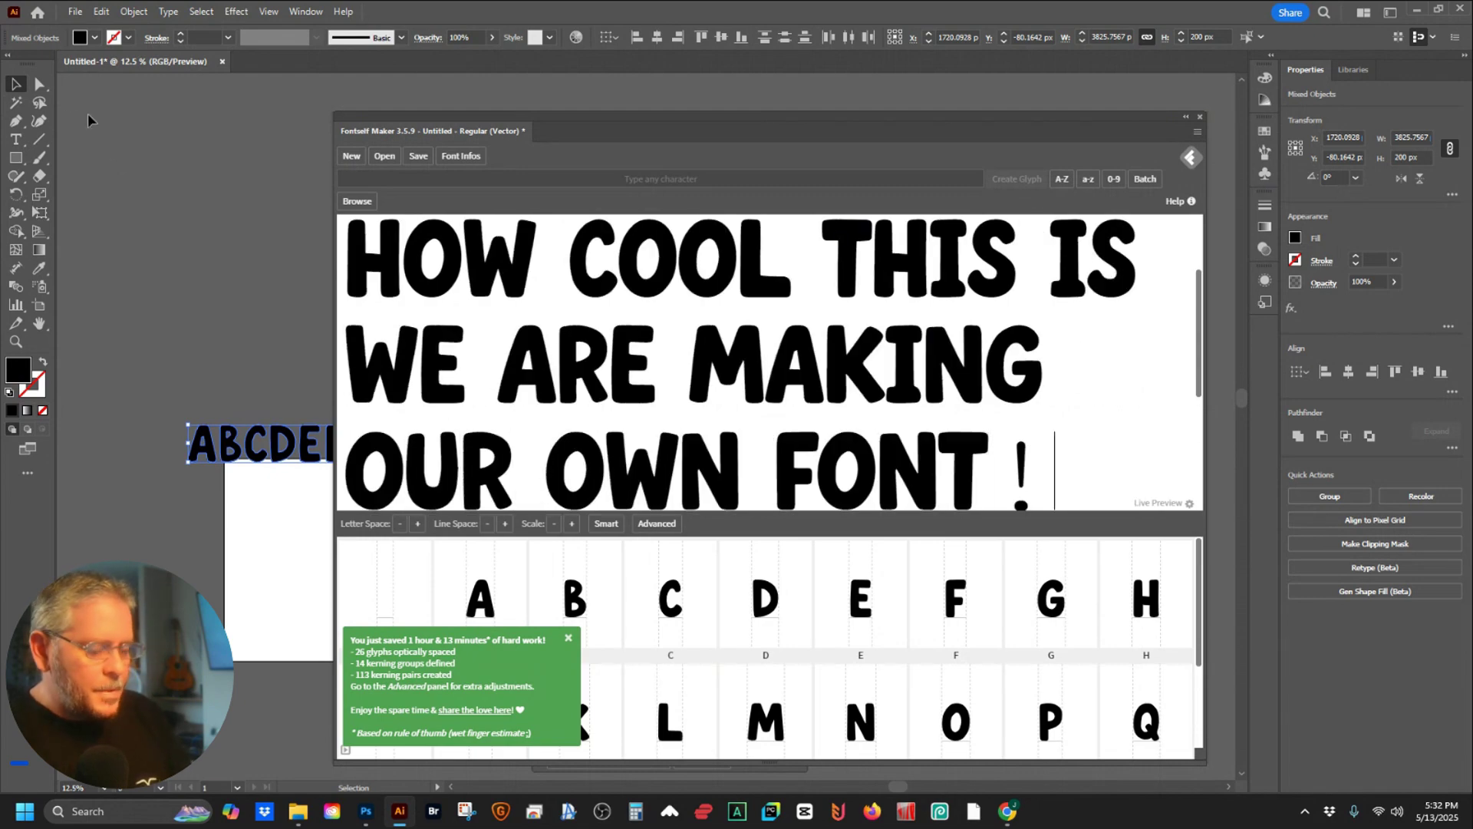
key(BackSpace)
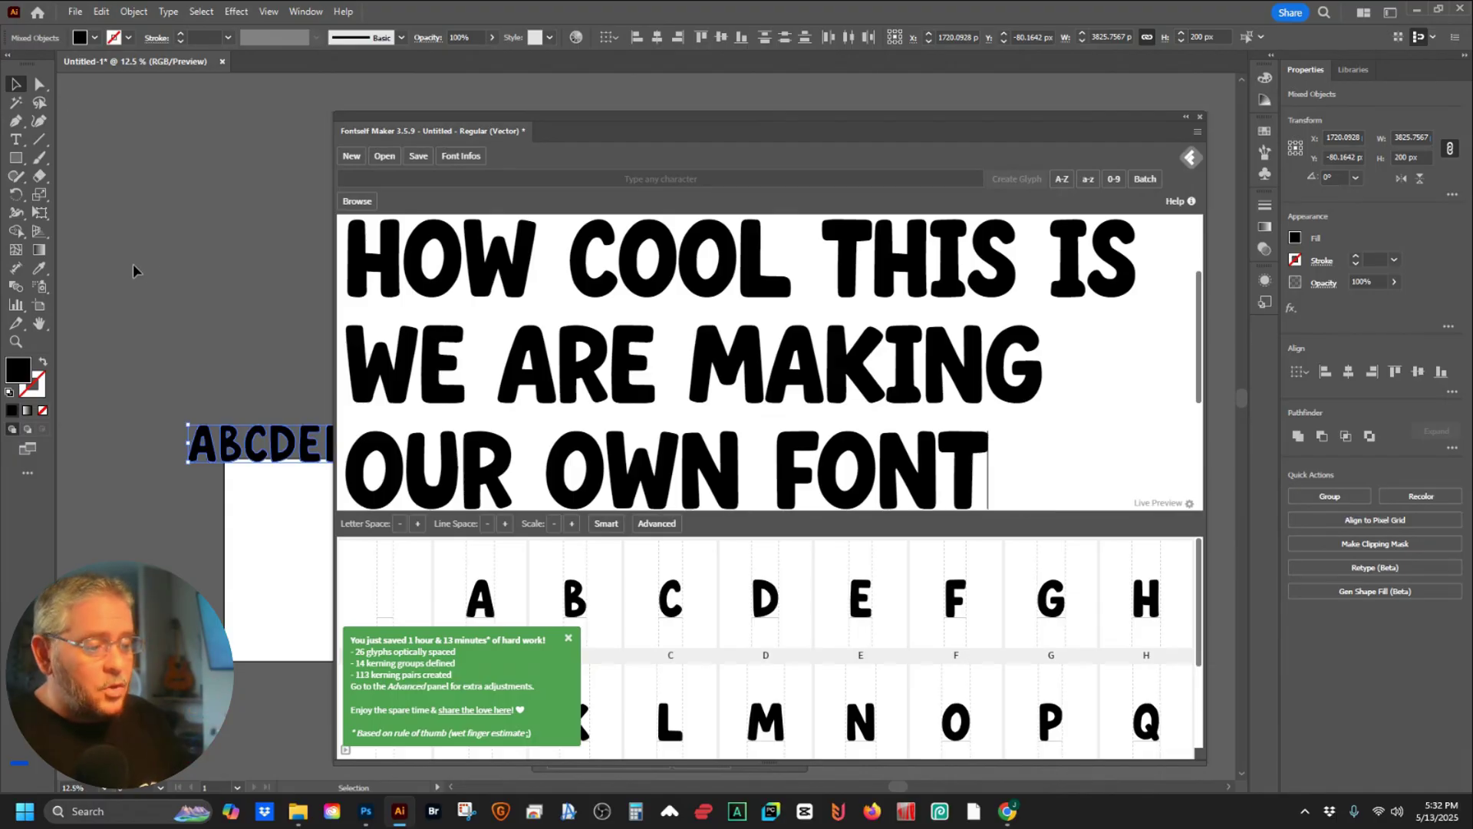
- Move the uppercase row above the remaining character sets and place the Fontself and Pathfinder panels clear of the artwork
drag(1085, 117, 956, 482)
drag(206, 449, 244, 106)
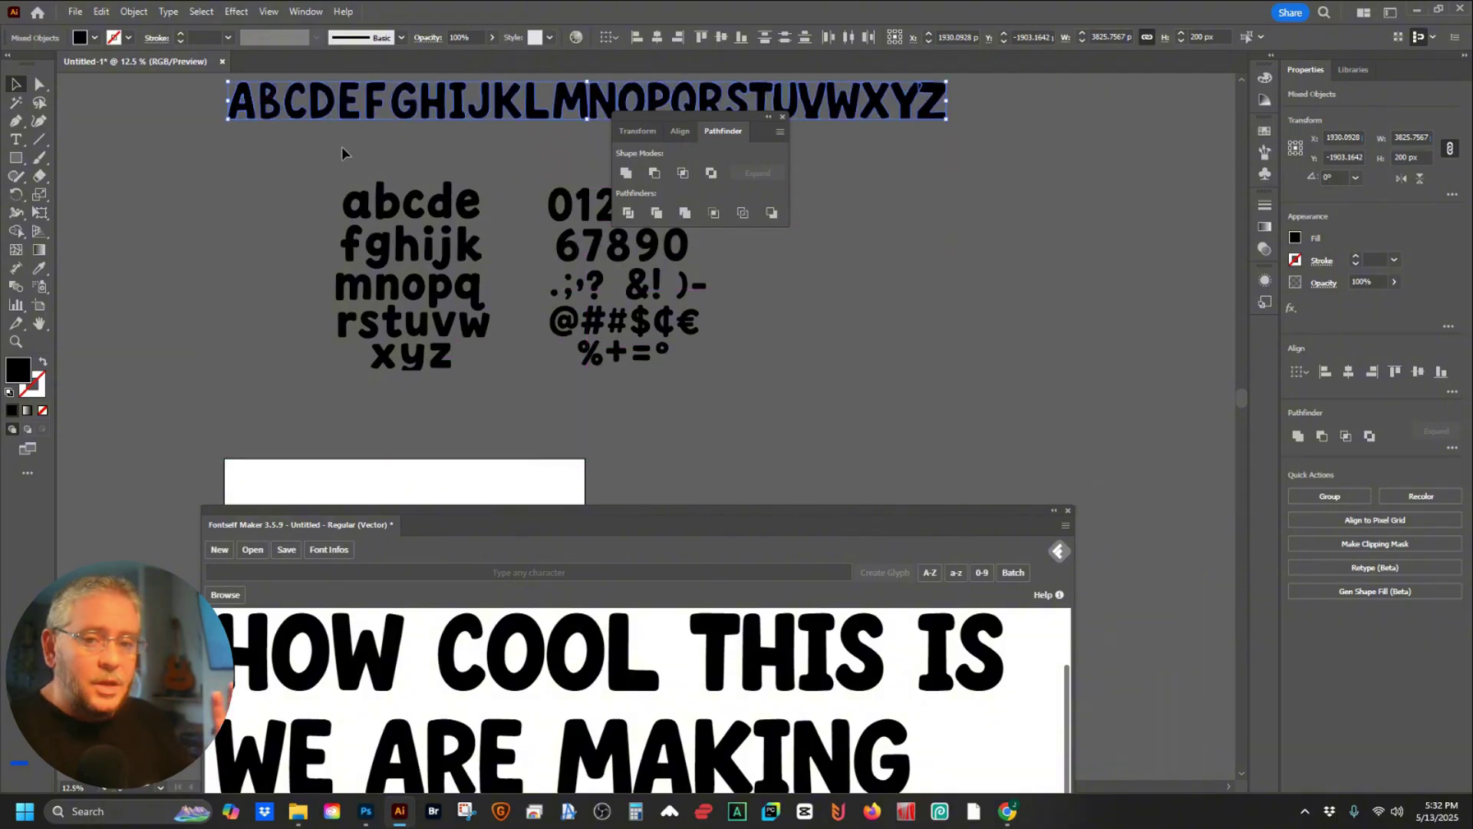
drag(691, 117, 926, 226)
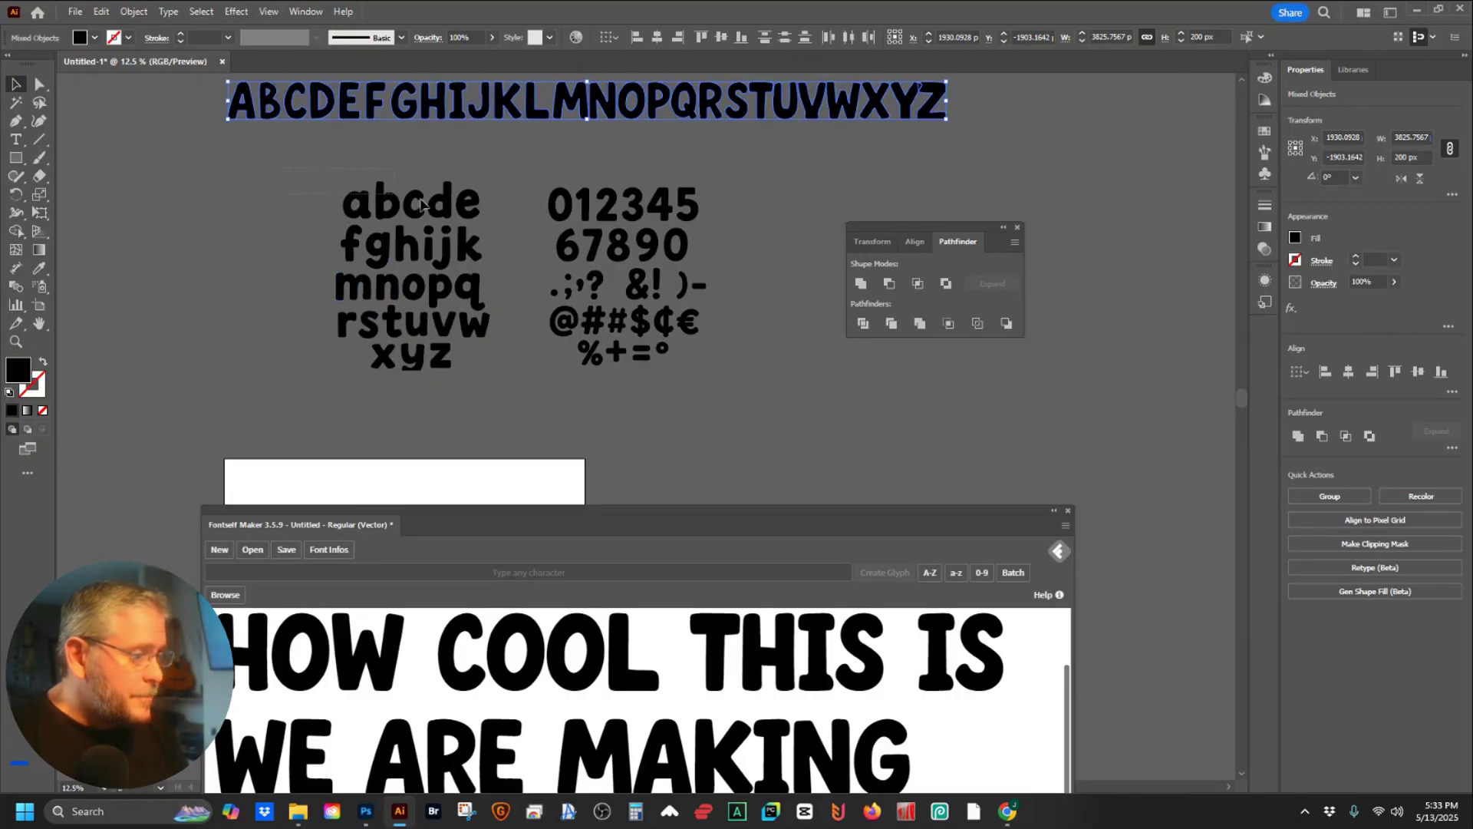
- Arrange the lowercase letter lines in alphabetical order as one single row just above the artboard
click(363, 206)
drag(363, 206, 238, 445)
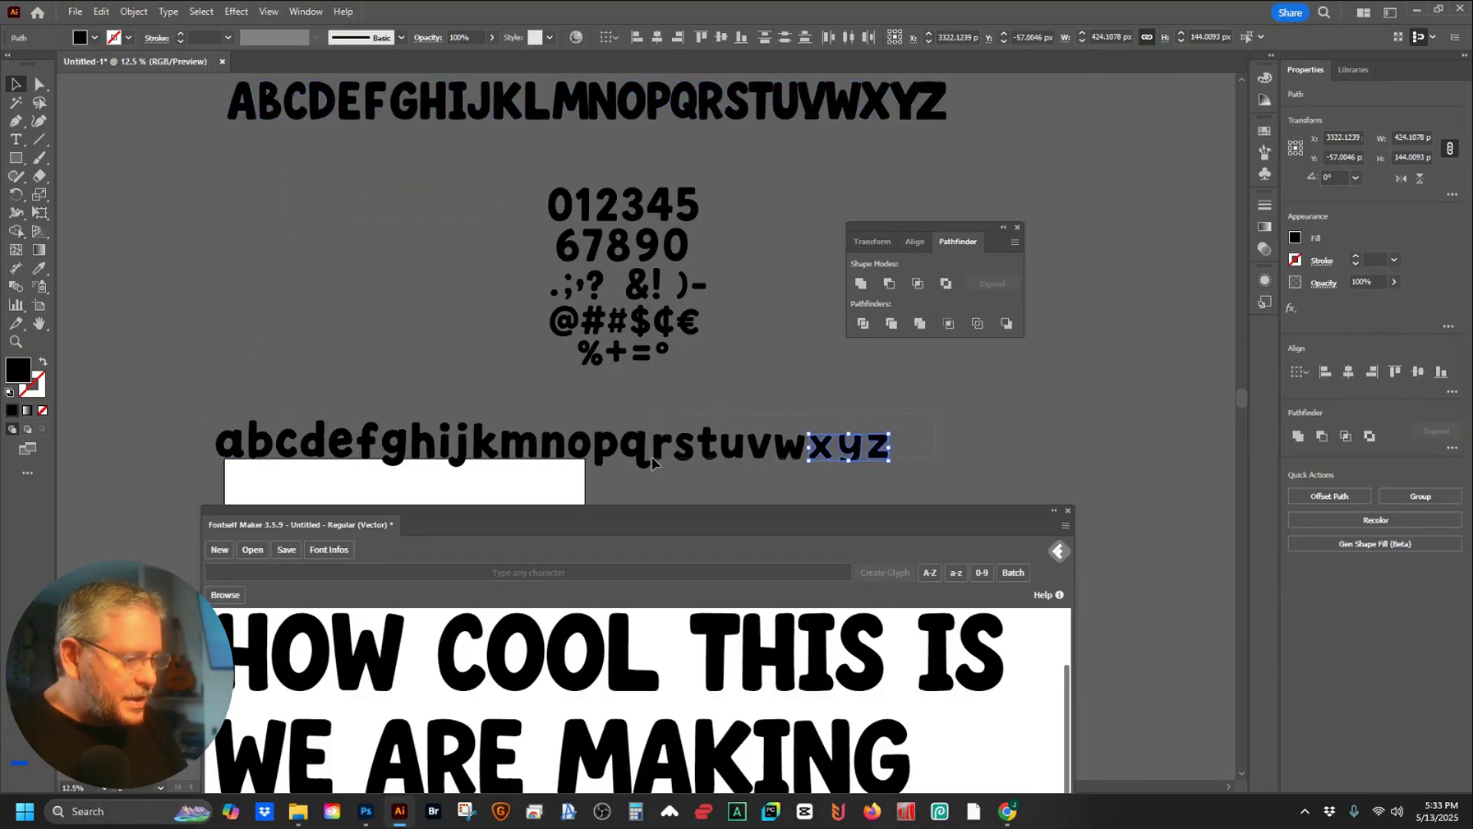
drag(652, 460, 923, 425)
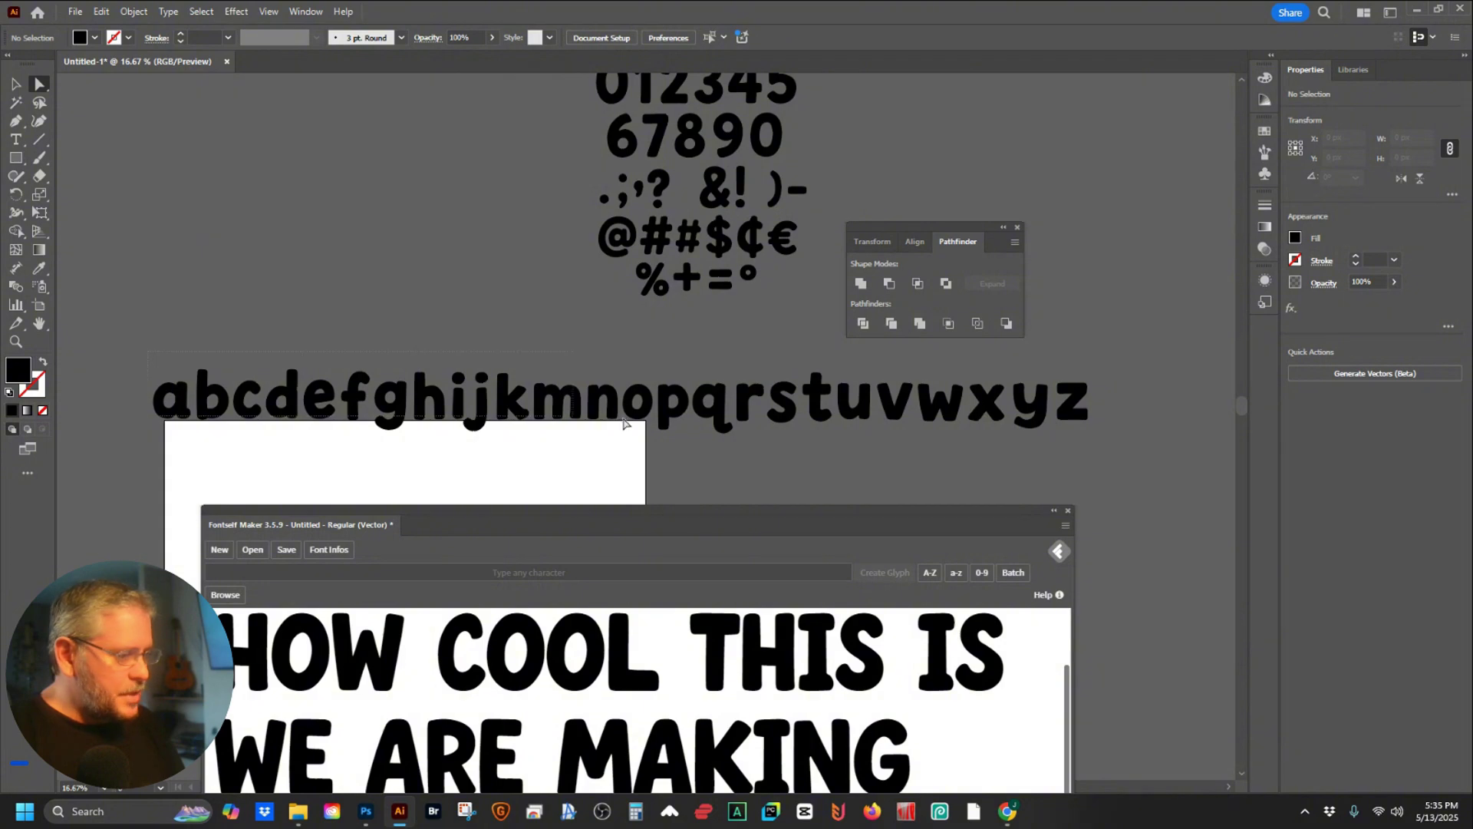
- Try to create the a–z glyphs from the lowercase row, collapse the Fontself panel and check the row for completeness
click(1059, 421)
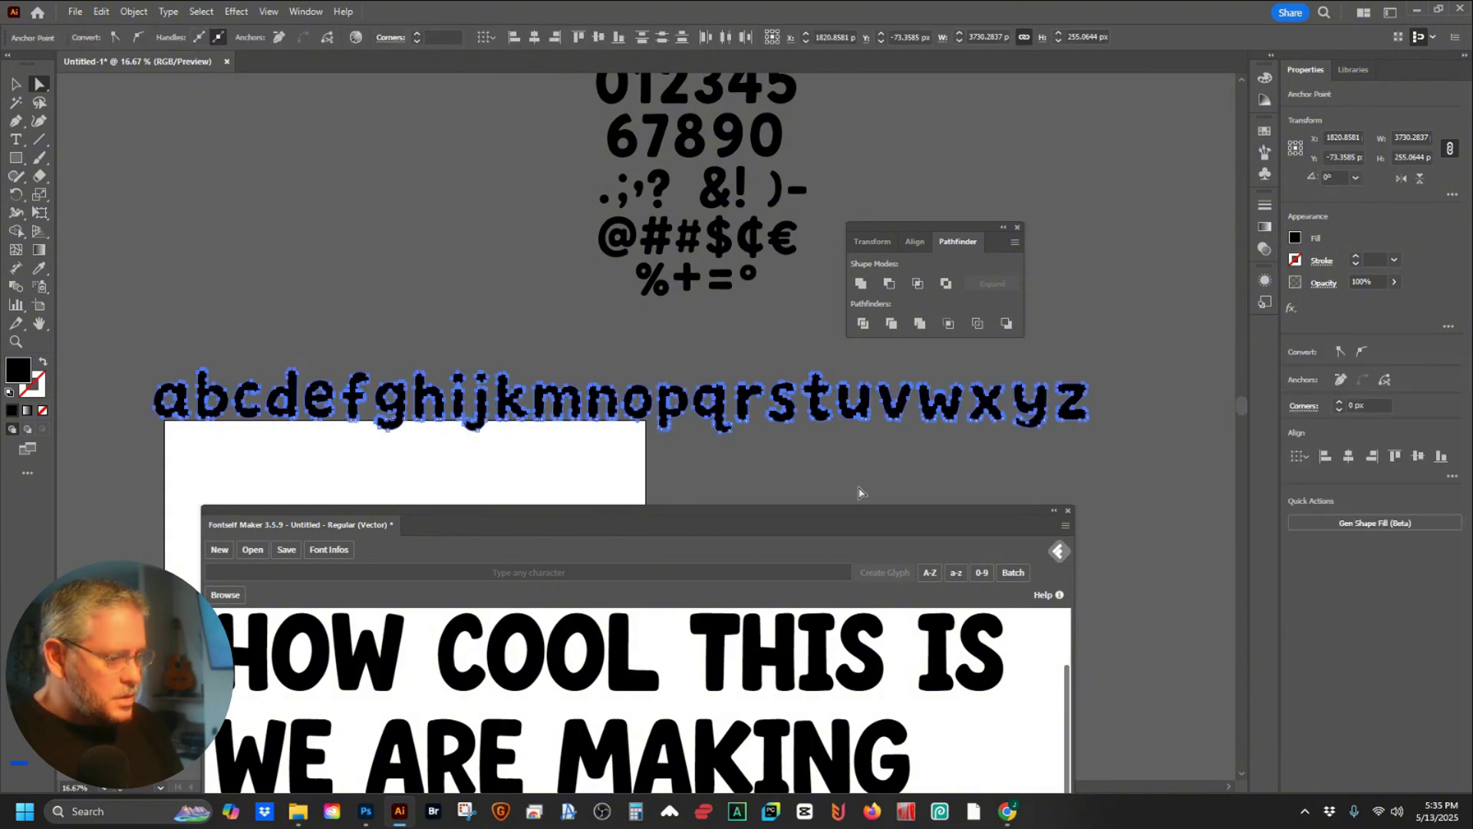
click(957, 574)
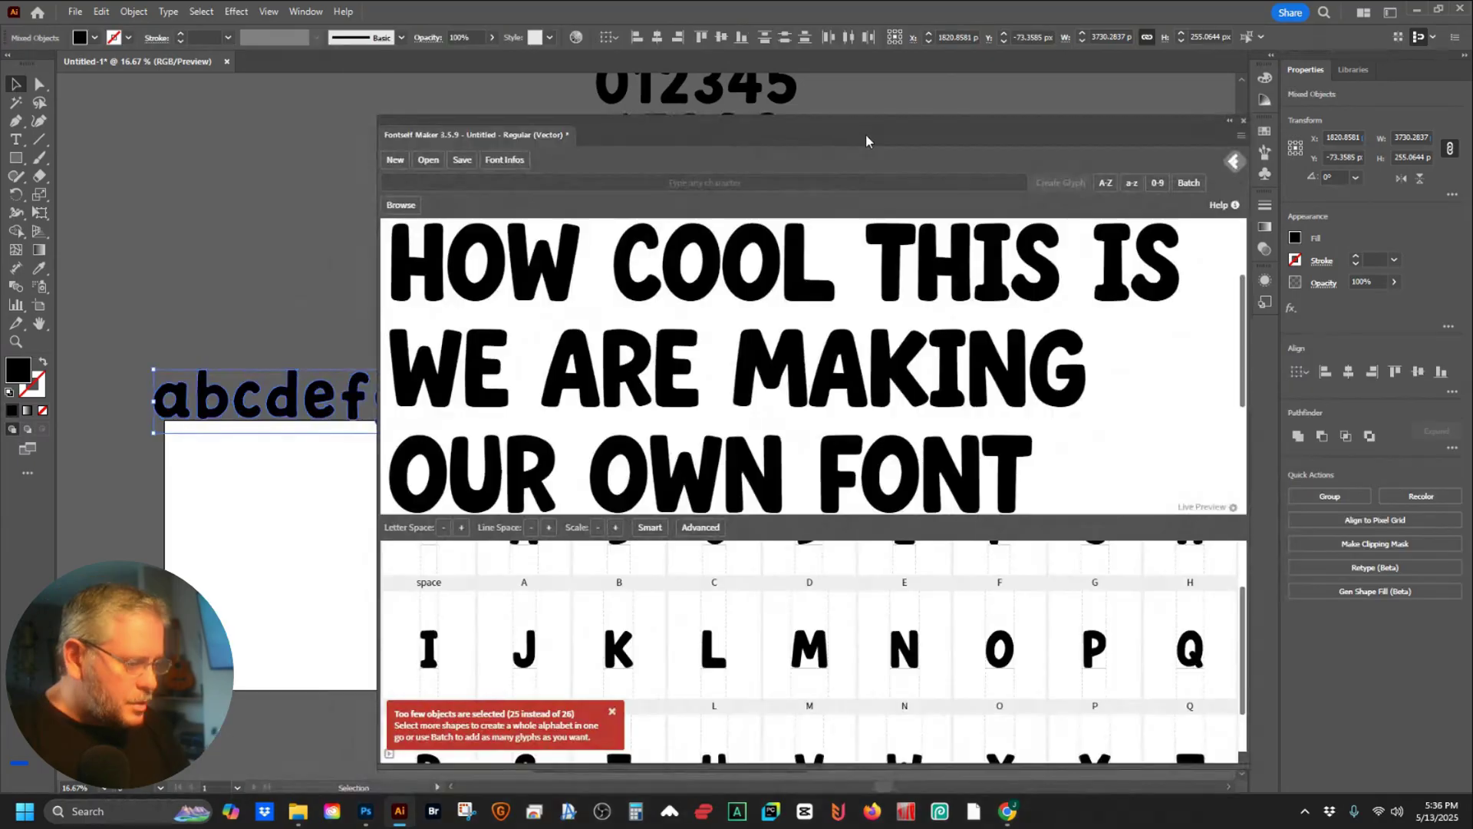
click(1231, 125)
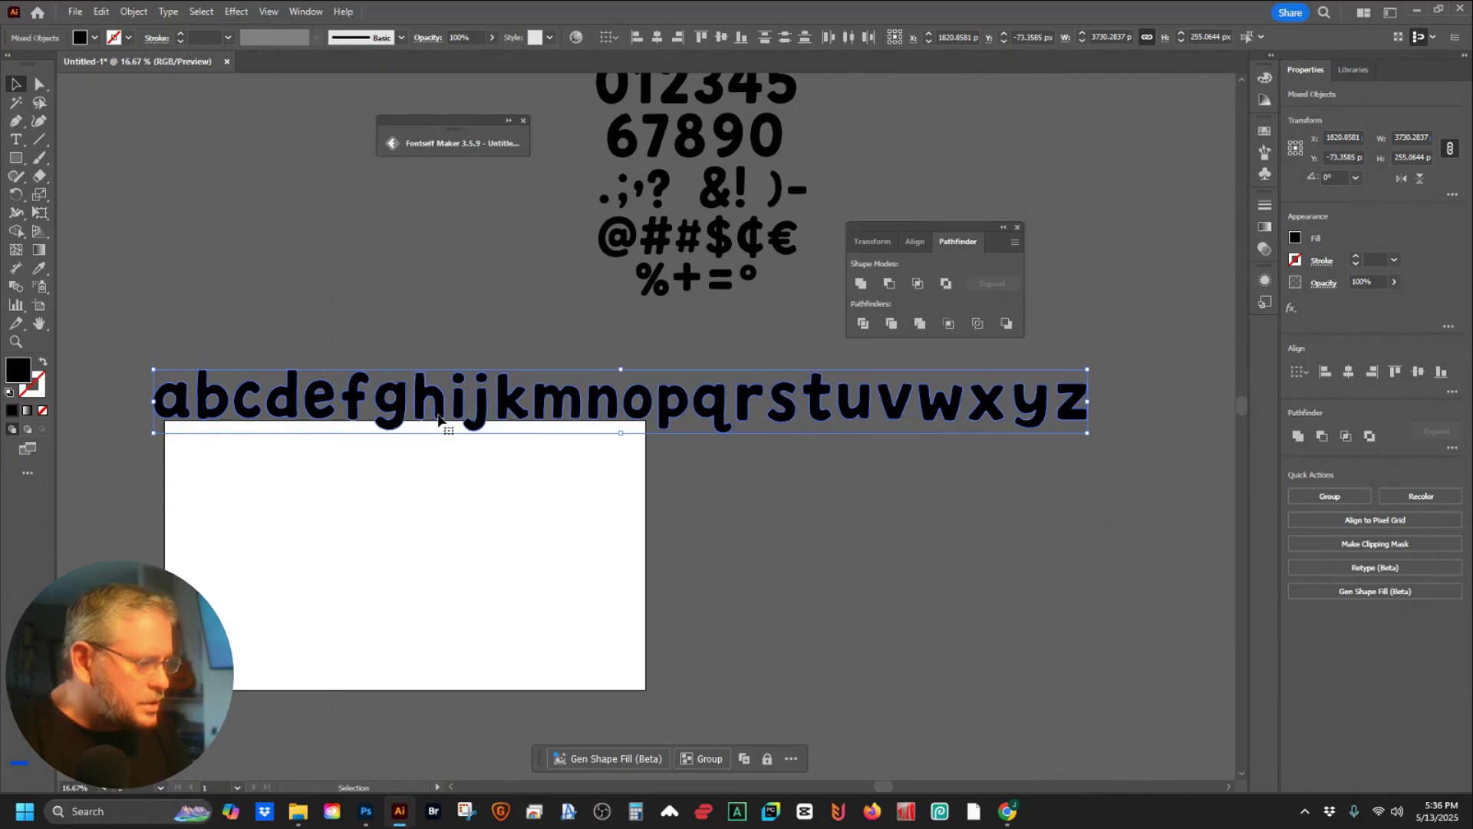
click(155, 322)
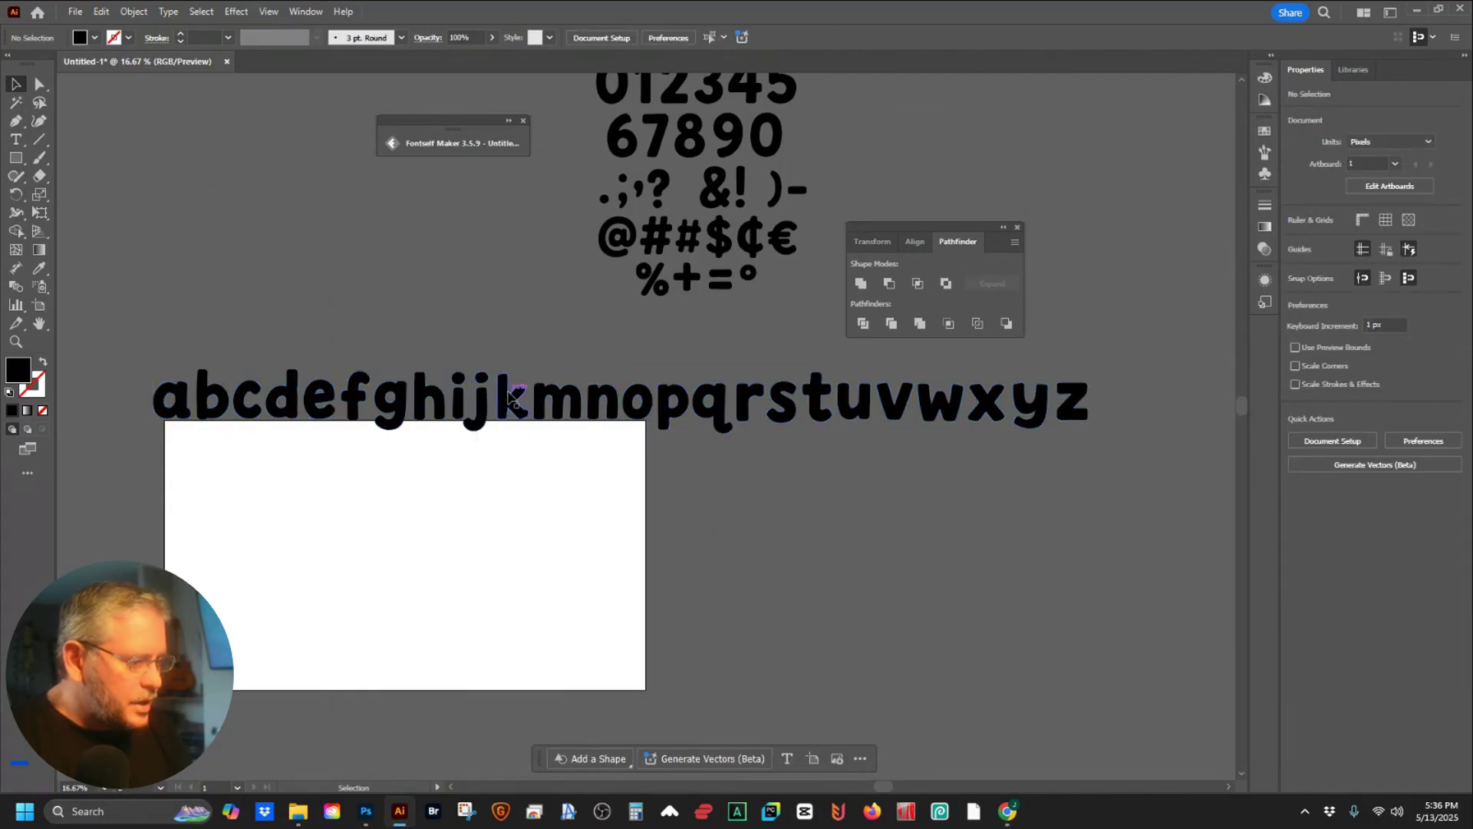
- Move the k next to the j and build the missing l between k and m from a copy of the i
scroll(542, 418, up, 4)
drag(514, 421, 482, 417)
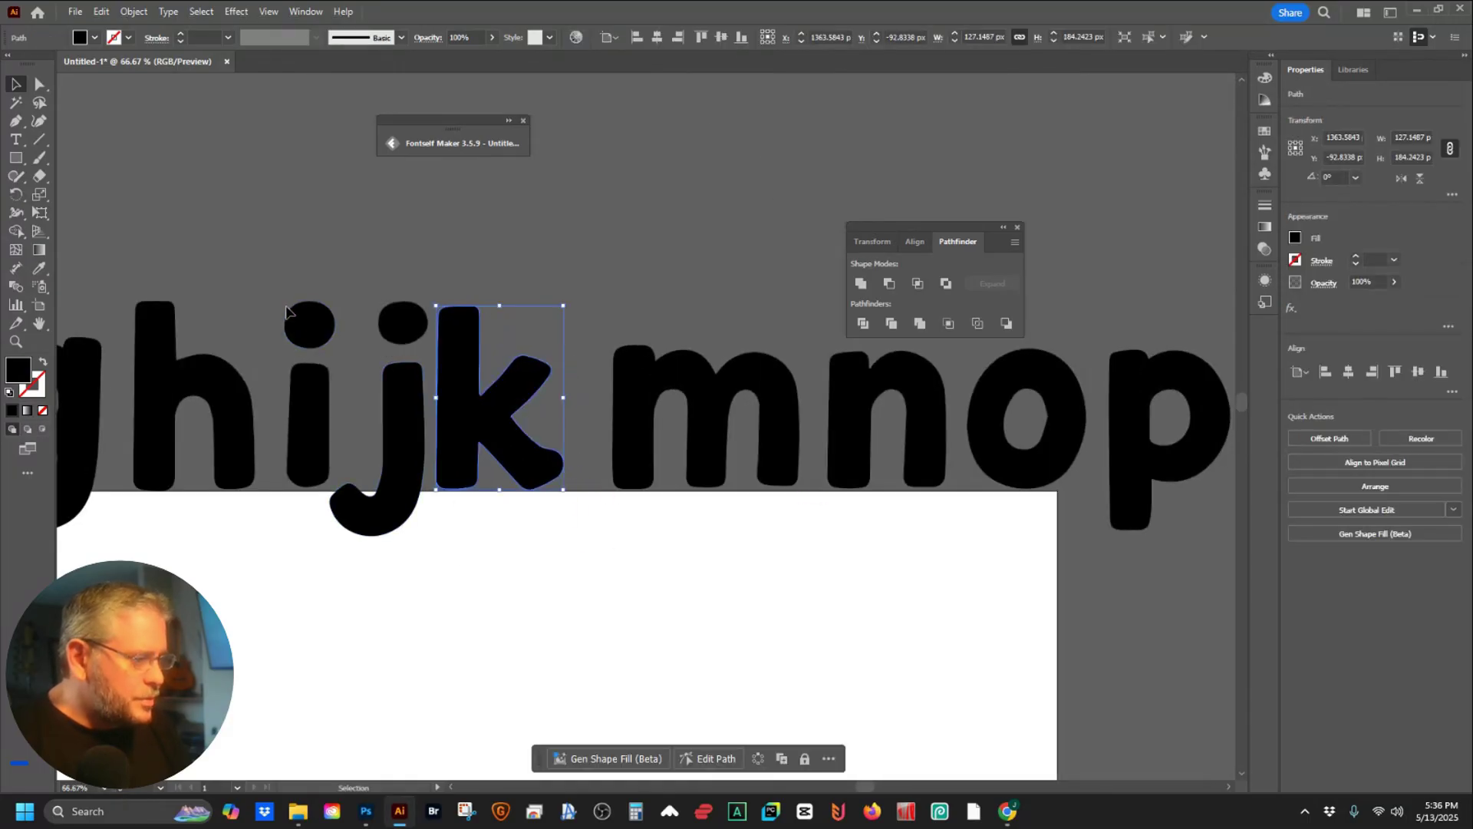
drag(311, 406, 584, 406)
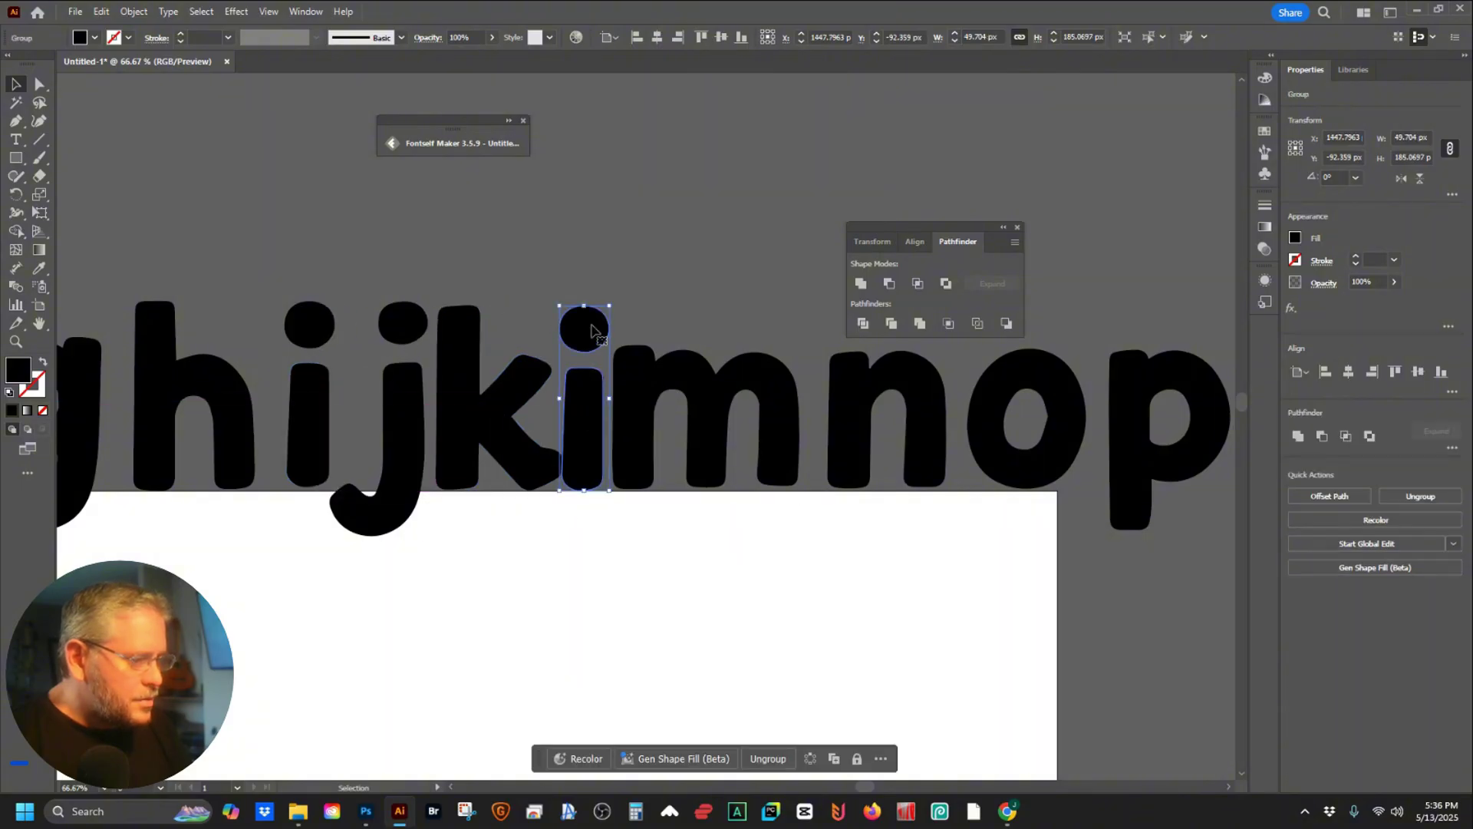
click(677, 306)
scroll(676, 306, down, 6)
- Create the a–z glyphs from the completed lowercase row, check them in the glyph list and collapse the Fontself panel
drag(720, 376, 608, 461)
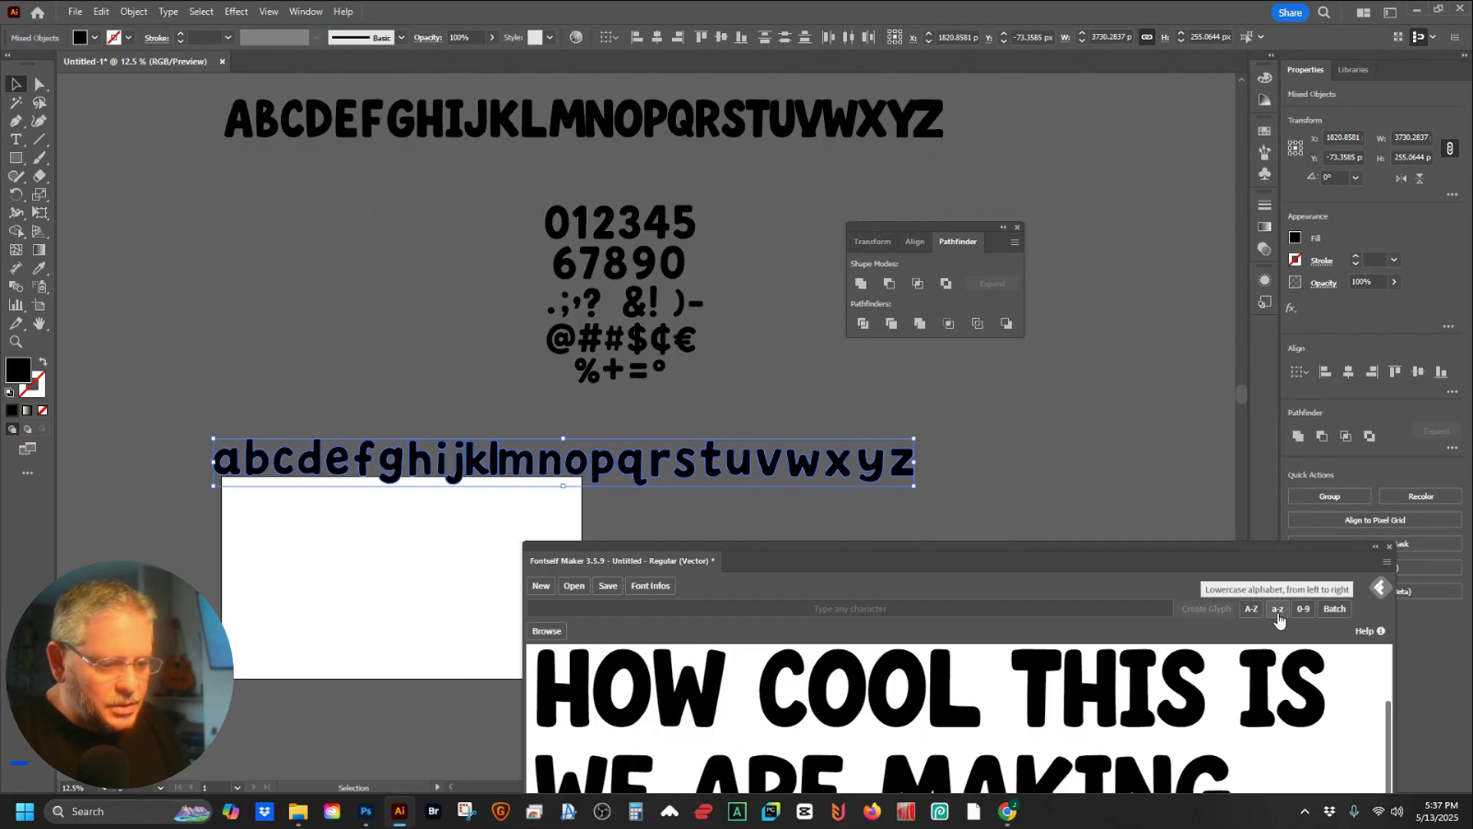
click(1278, 614)
scroll(850, 647, down, 3)
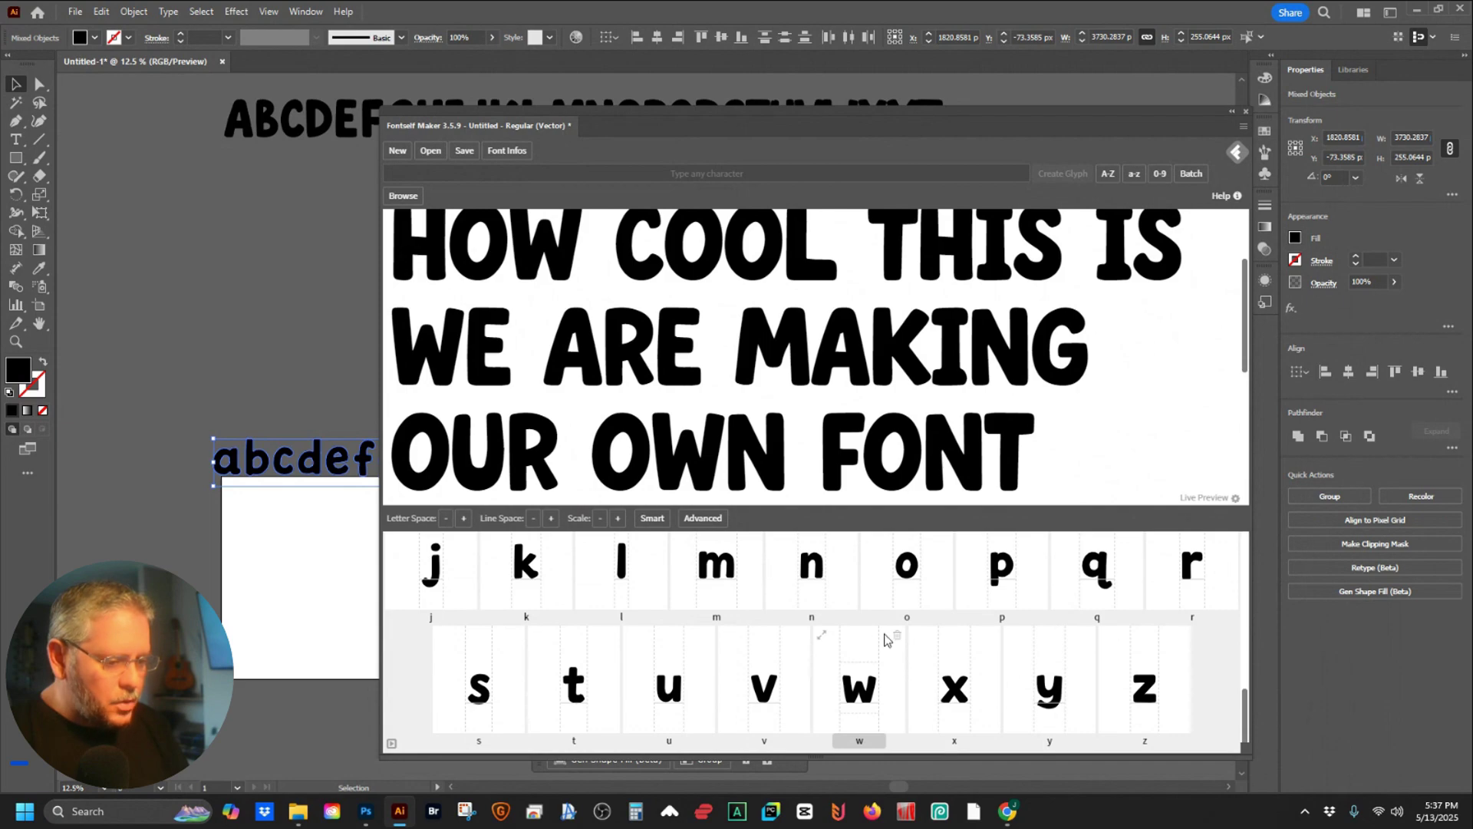
scroll(860, 599, up, 3)
click(1230, 112)
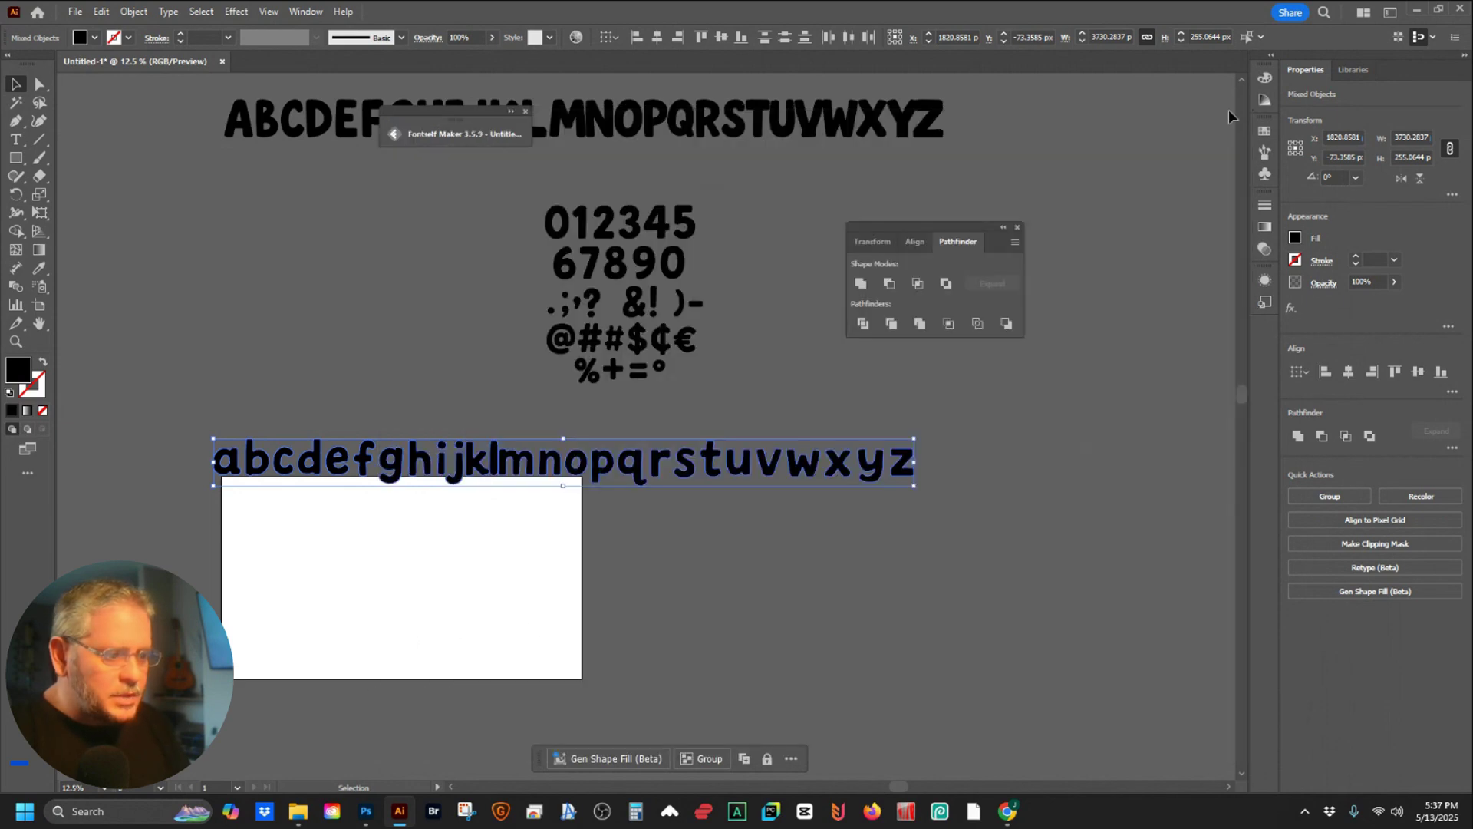
- Move the lowercase row beneath the uppercase row and arrange the digits 0–9 as one row just above the artboard
scroll(345, 412, up, 2)
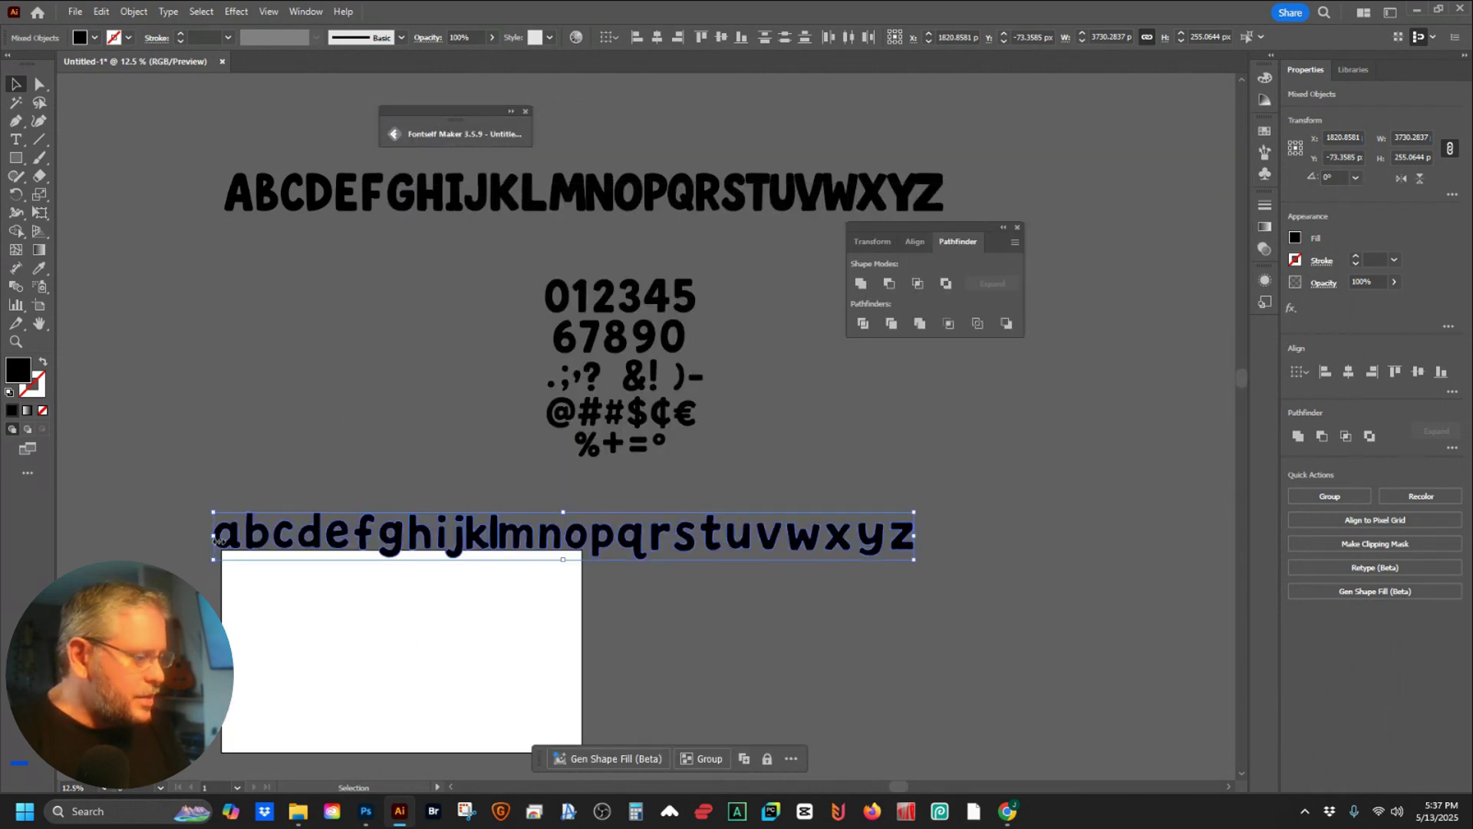
drag(234, 541, 250, 247)
click(656, 299)
drag(549, 320, 273, 555)
- Create the 0–9 glyphs from the digit row and compare them with the uppercase glyphs in the glyph list
click(461, 134)
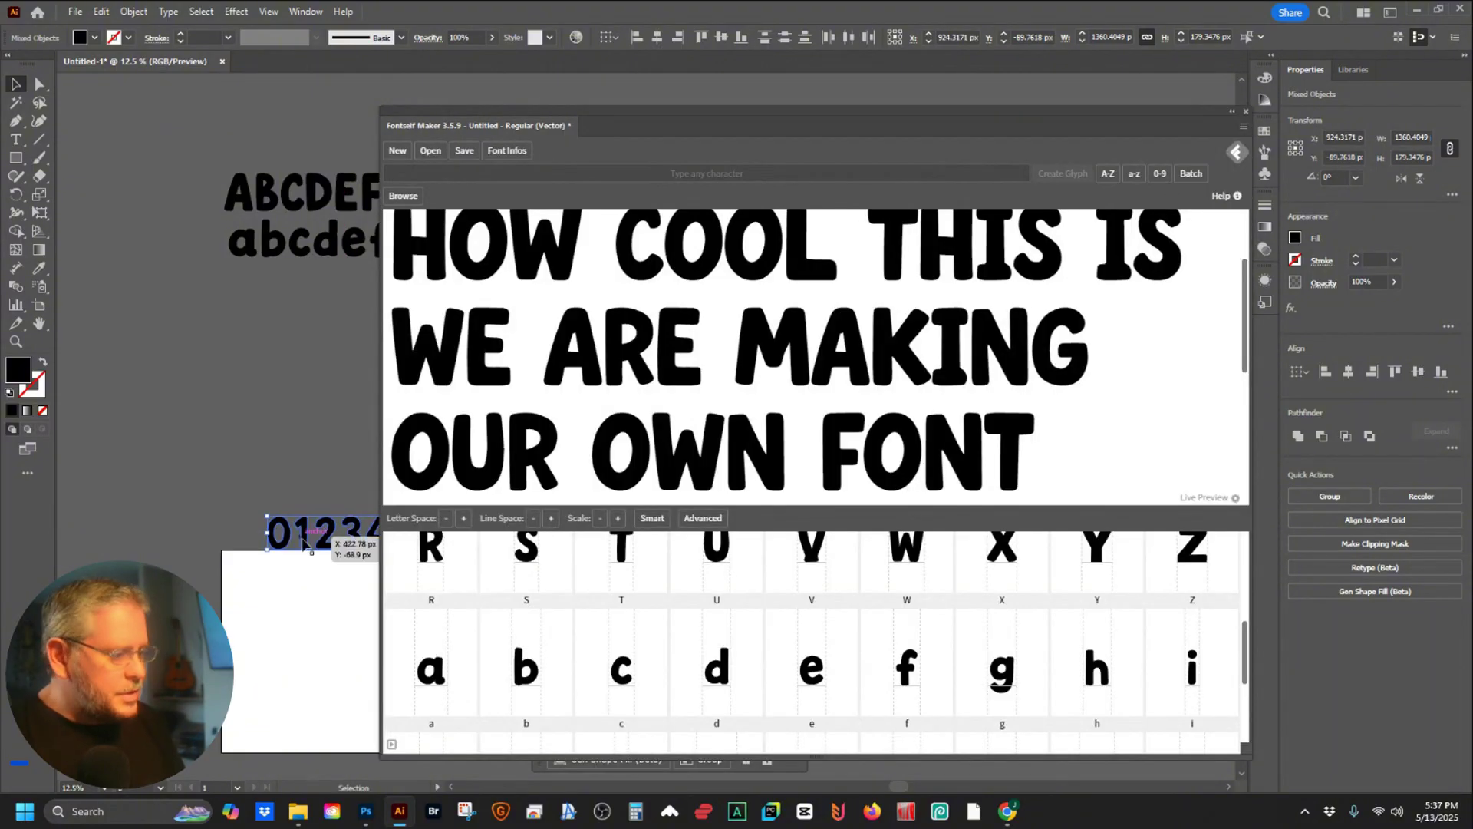
click(1161, 177)
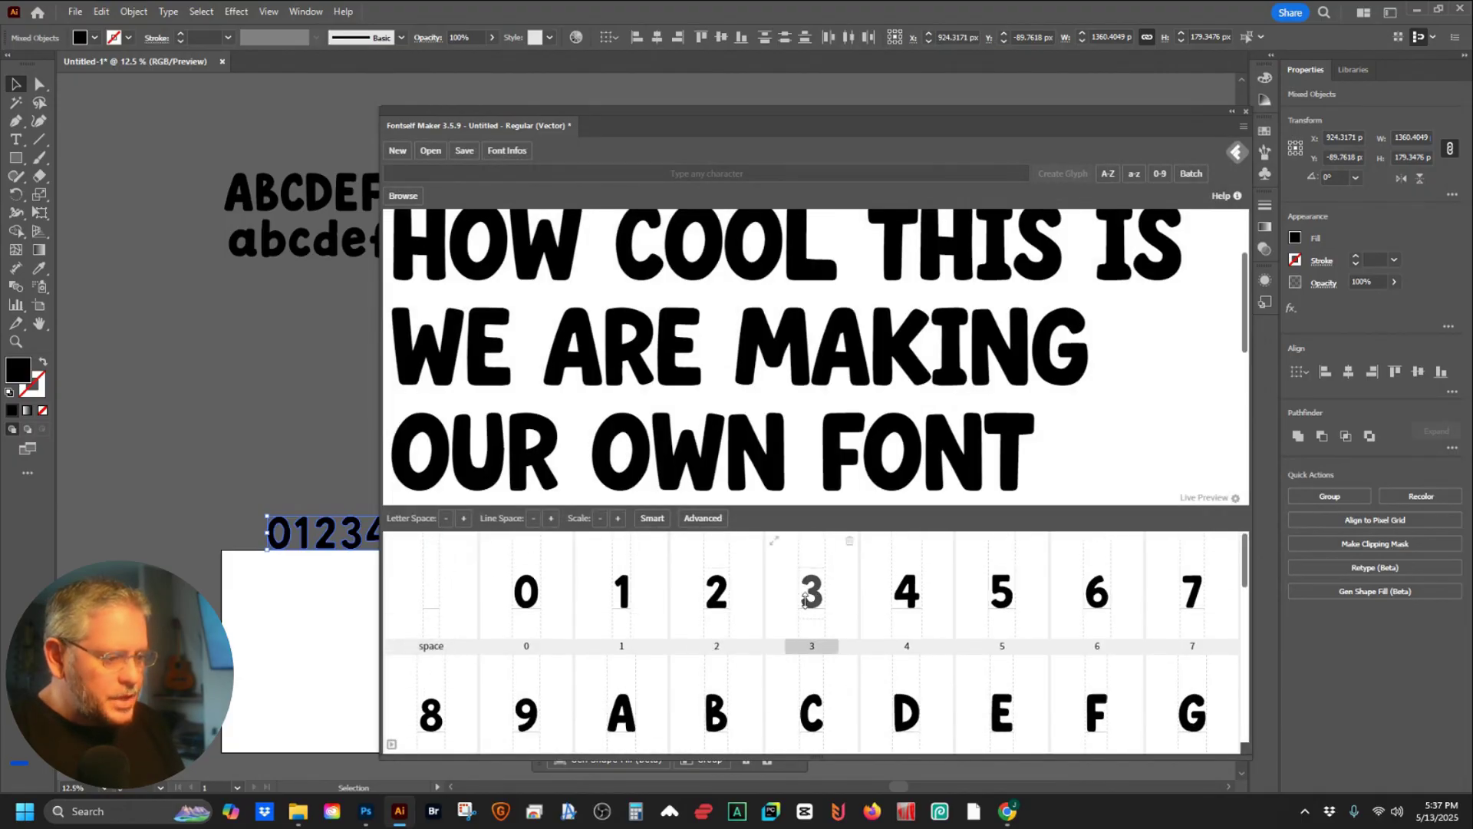
scroll(808, 614, down, 1)
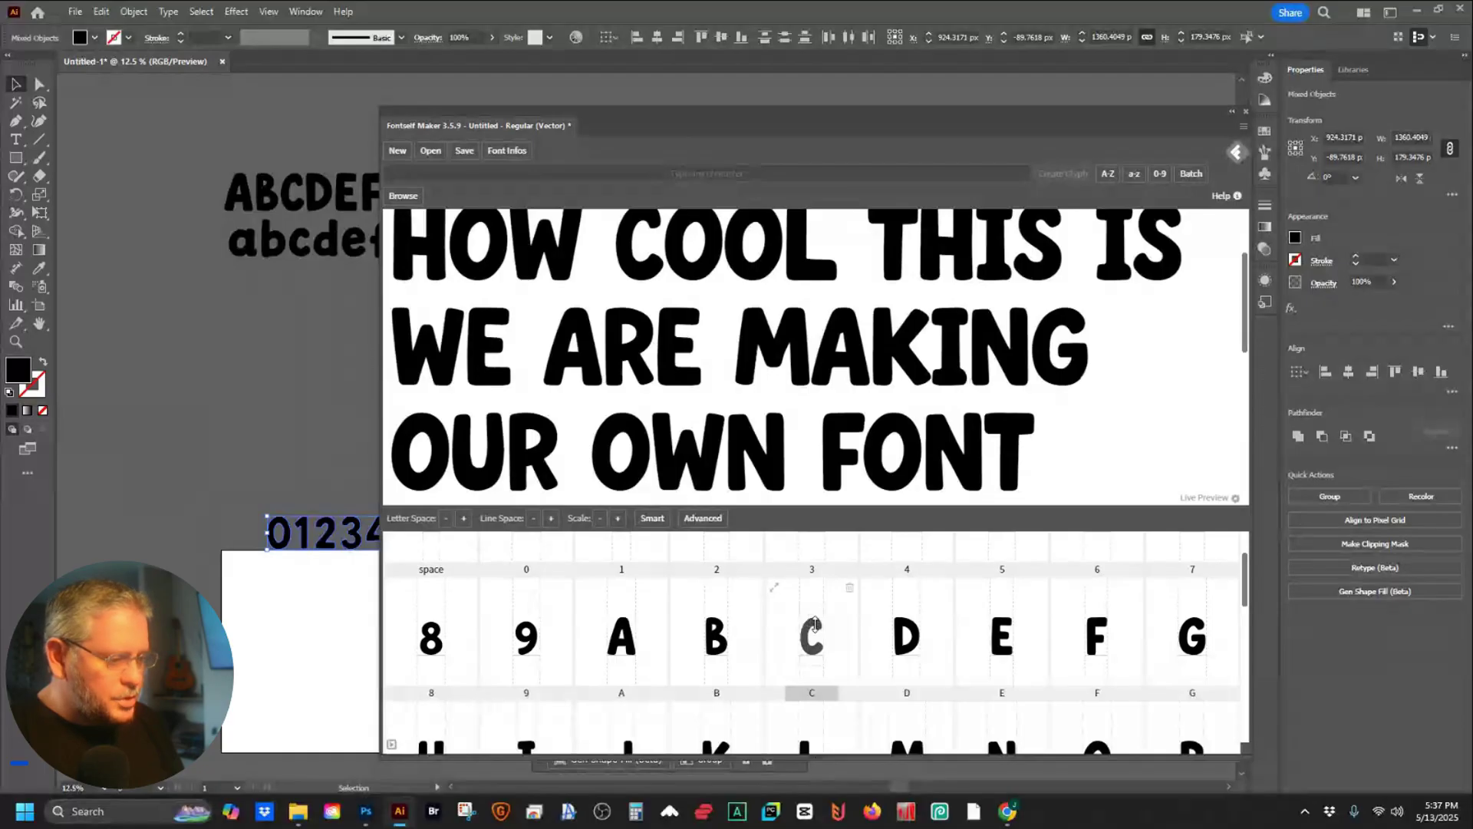
scroll(815, 625, up, 1)
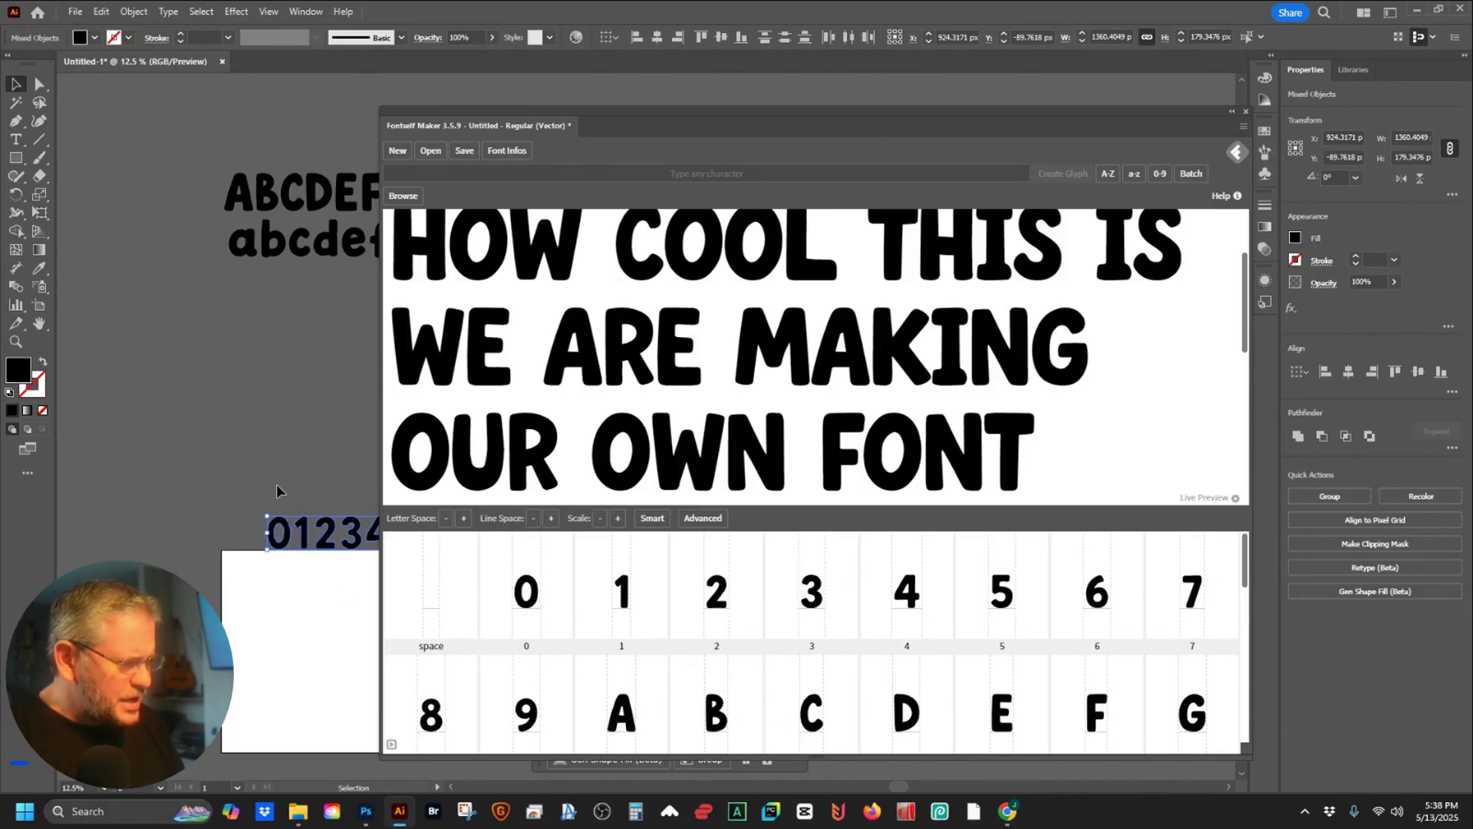
- Enlarge the digit row to about 1512 × 199 px and recreate the 0–9 glyphs from it, replacing the existing ones
drag(683, 126, 813, 613)
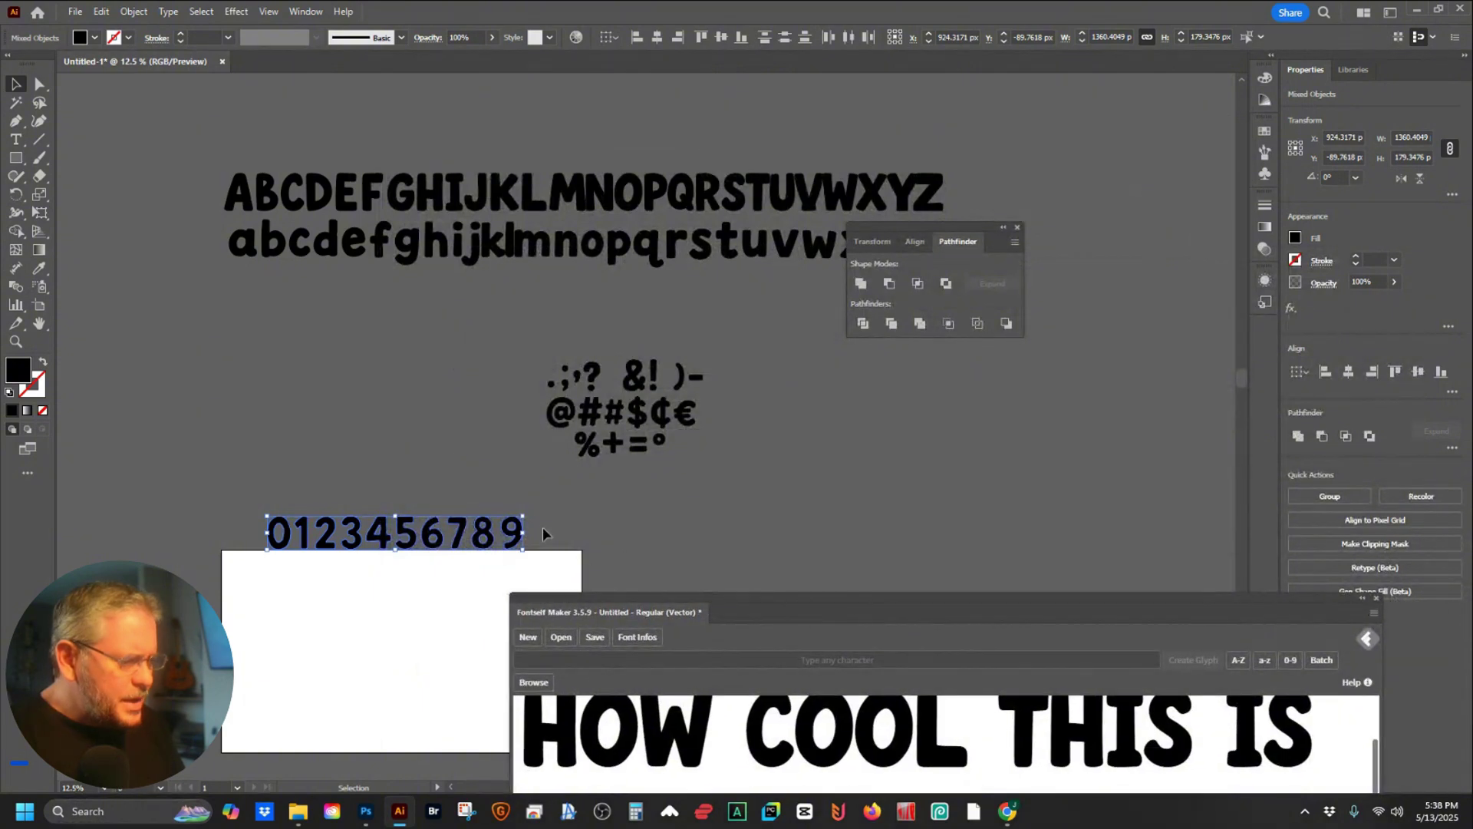
drag(527, 514, 552, 510)
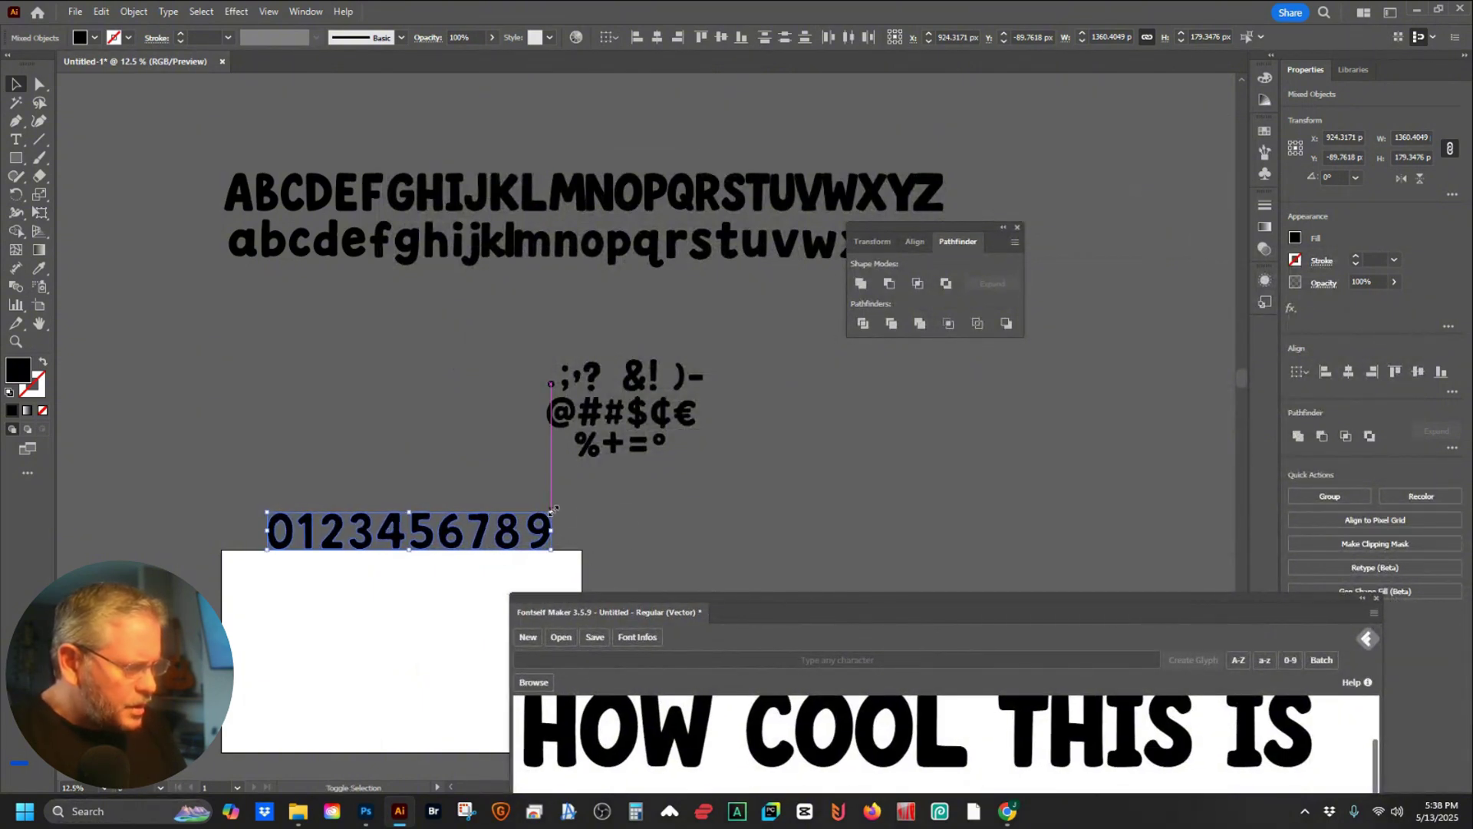
click(1294, 661)
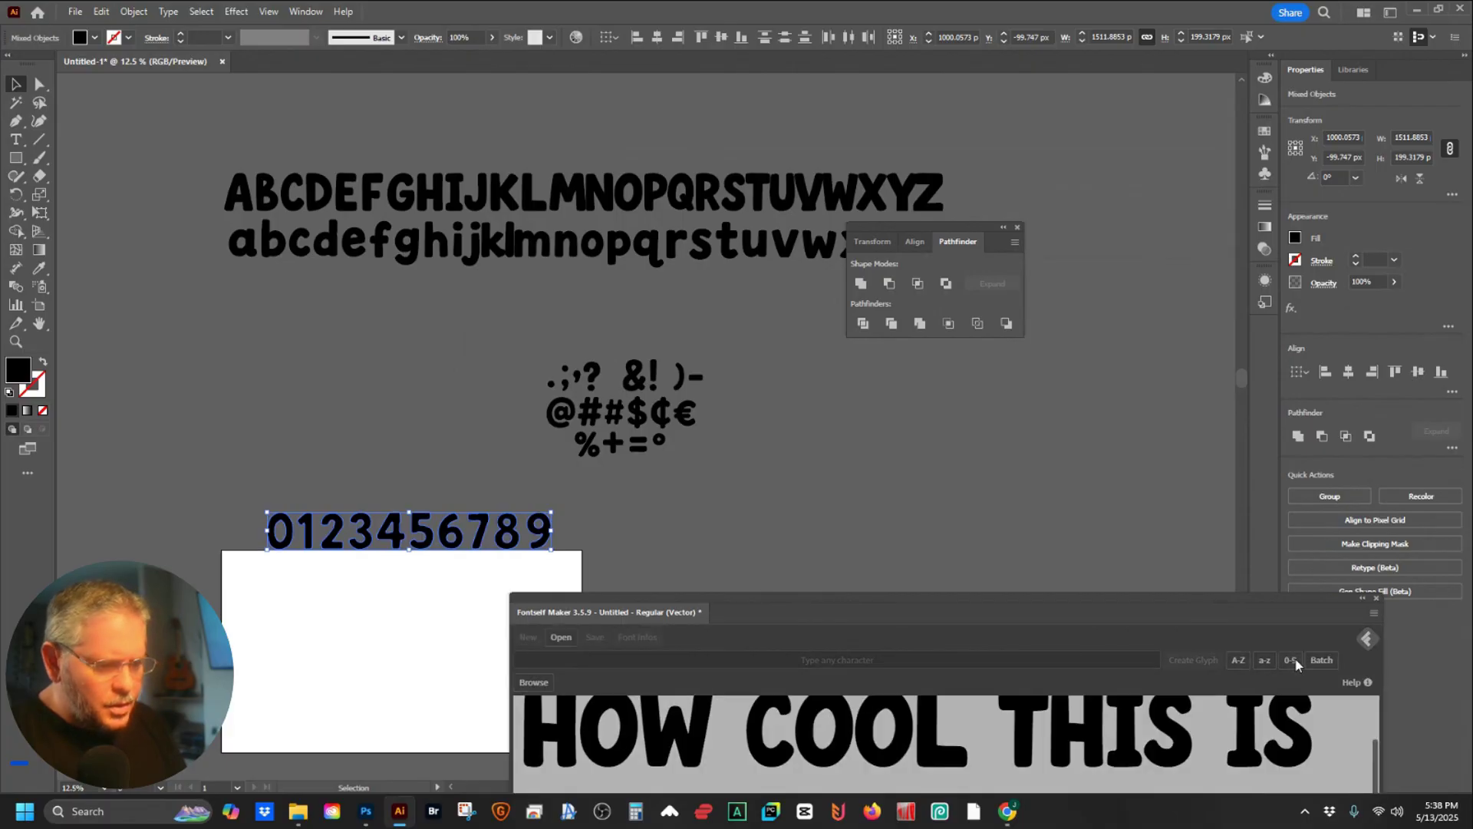
drag(964, 623, 938, 214)
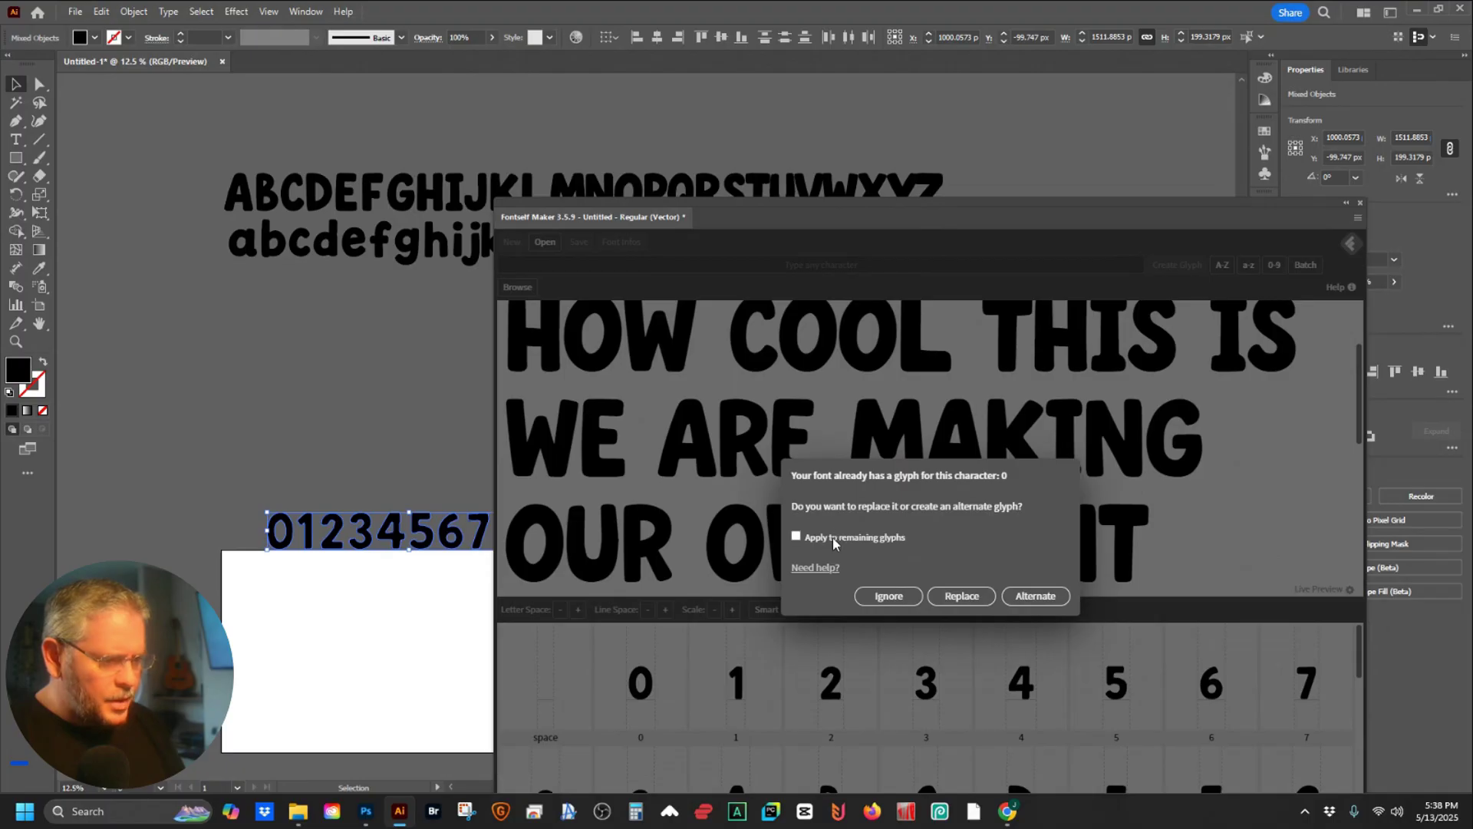
click(961, 597)
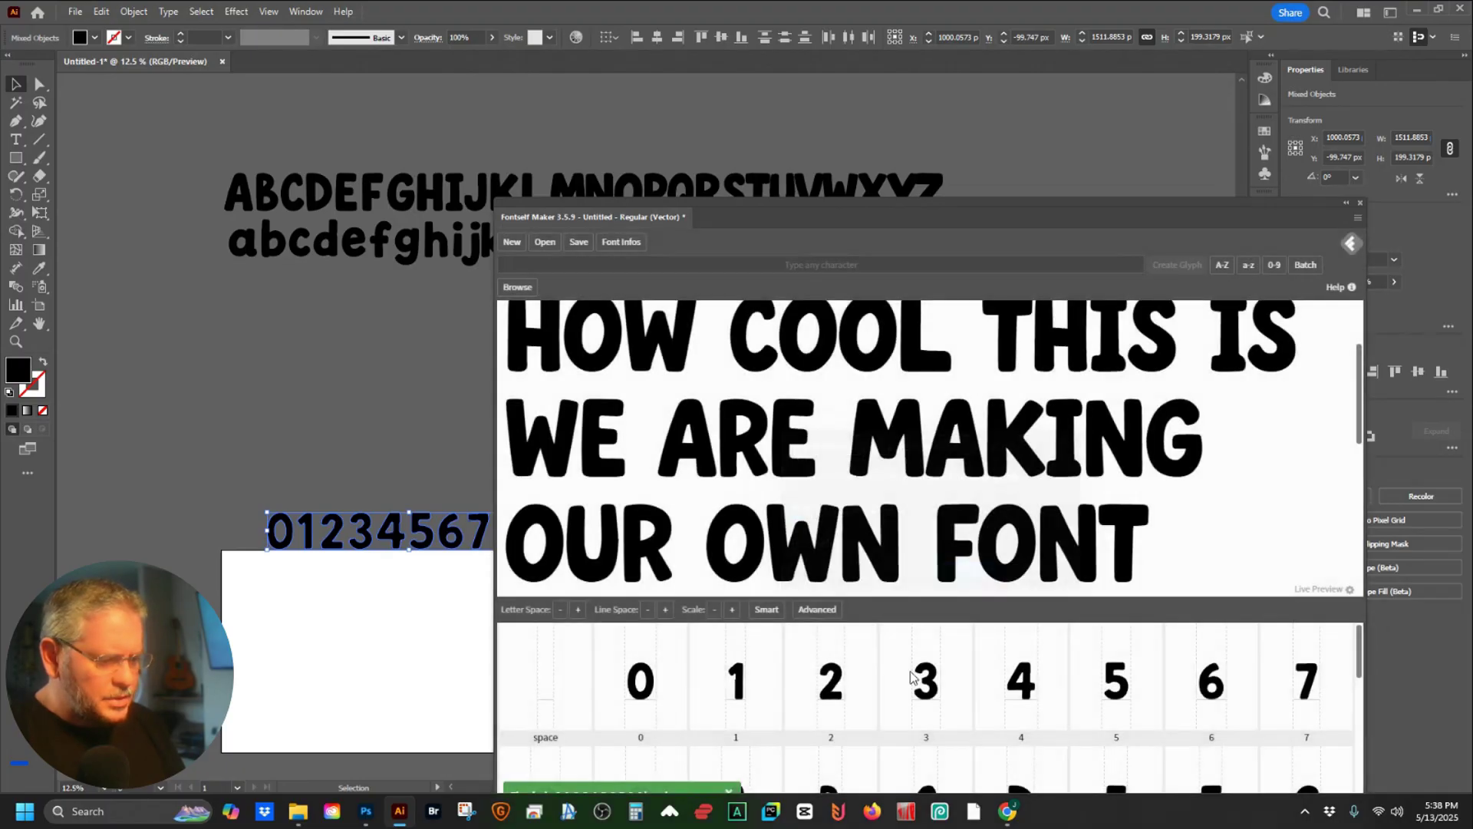
scroll(889, 690, down, 1)
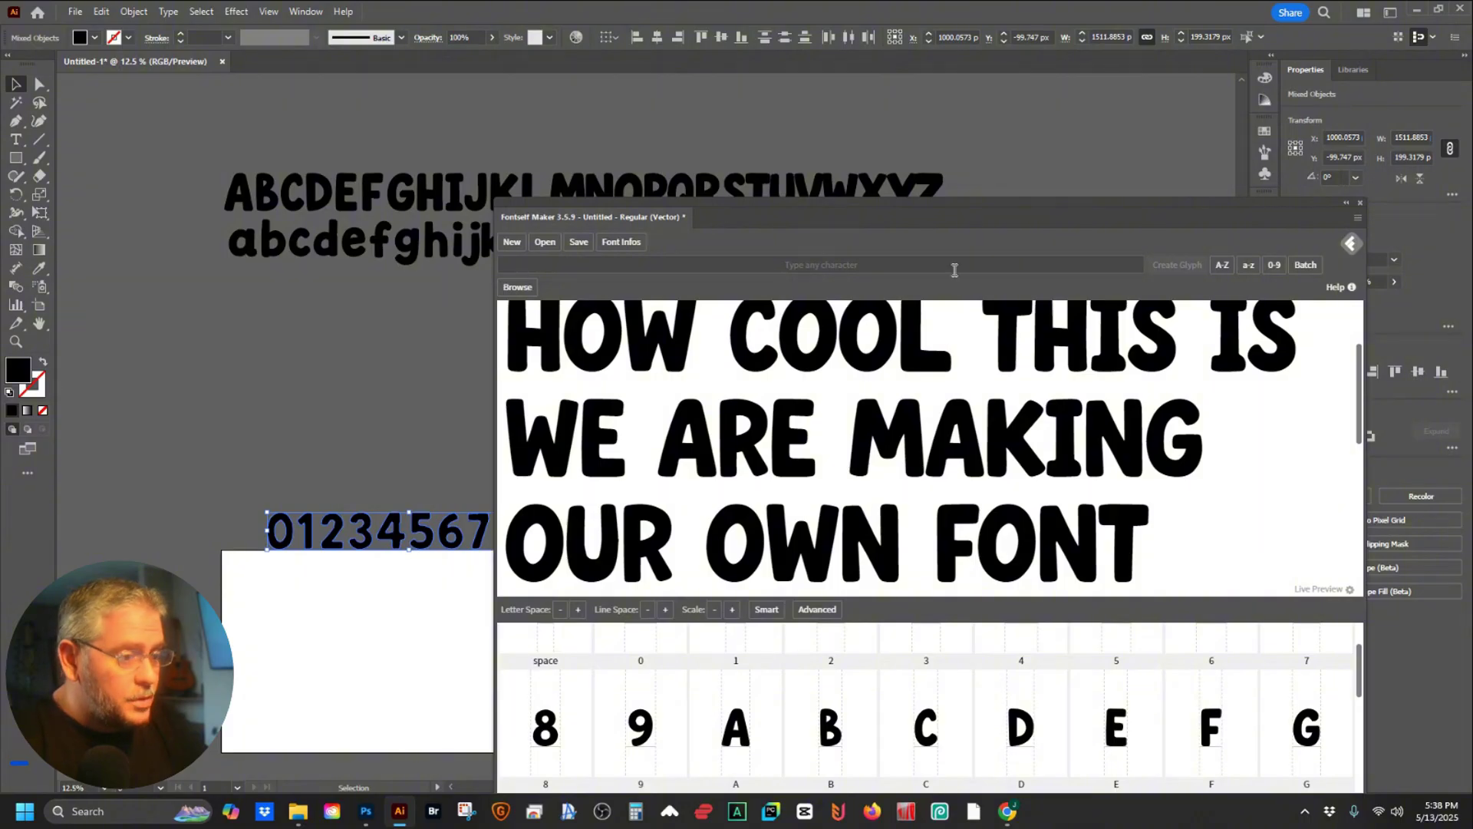
- Move the digit row below the lowercase row and line up all punctuation and symbols in one row after the 9
drag(907, 215, 680, 519)
click(583, 376)
drag(507, 520, 526, 596)
key(ctrl+plus)
- Add an opening parenthesis between the exclamation mark and the closing parenthesis using a flipped copy of the closing one
click(793, 381)
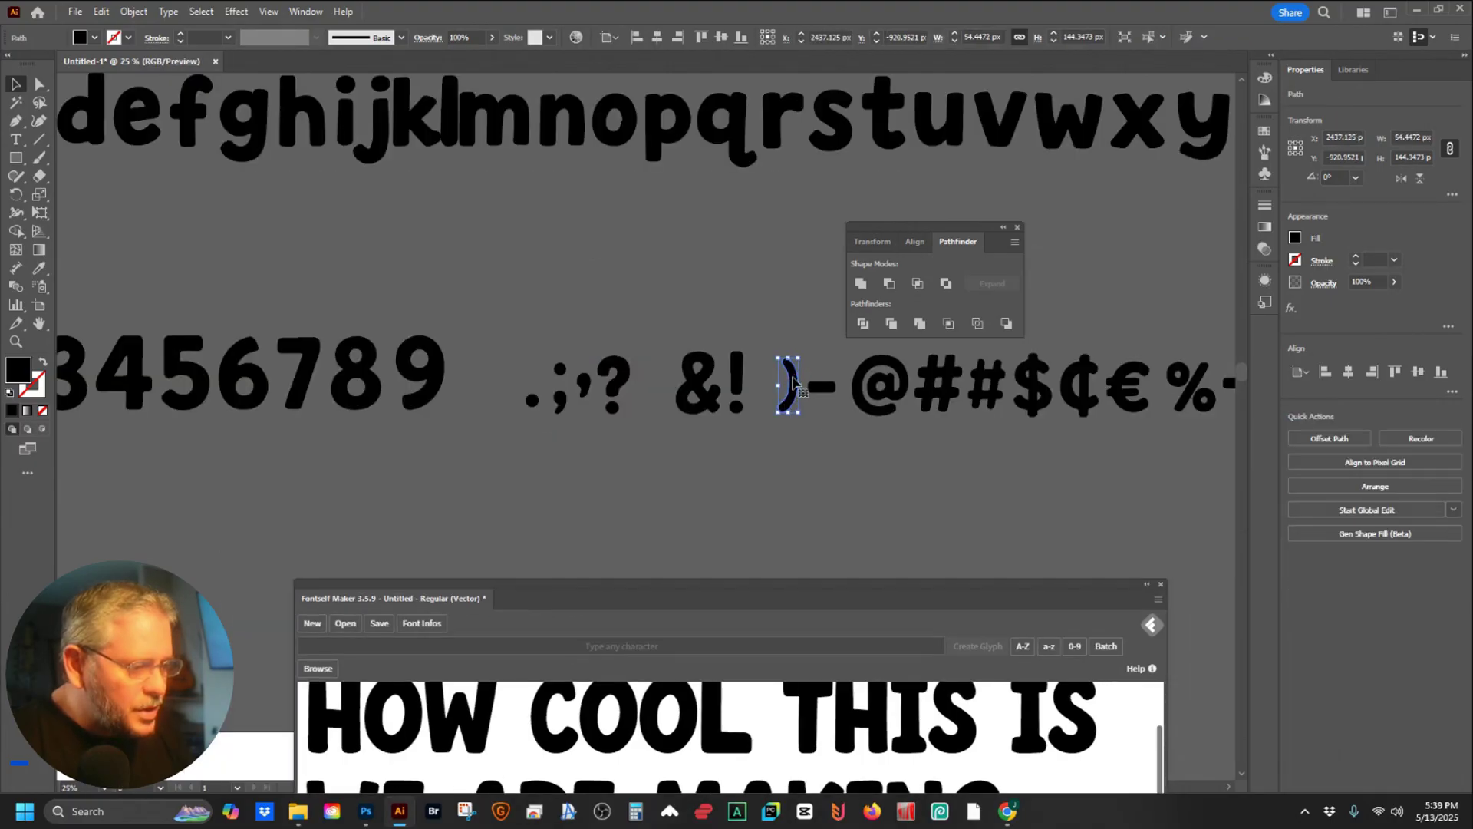
drag(794, 382, 744, 434)
click(755, 278)
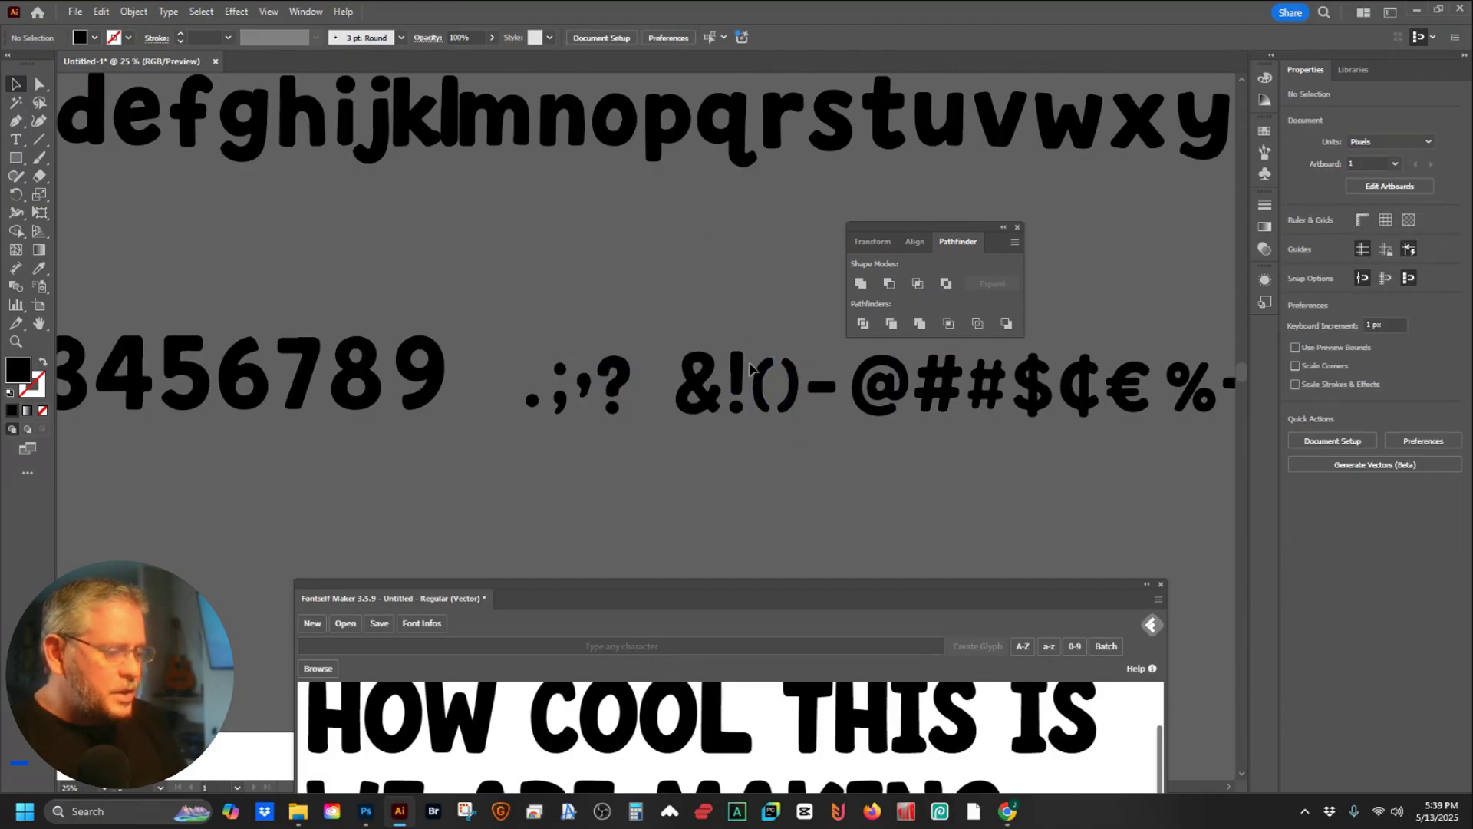
- Enlarge the symbol row to about 2747 × 220 px right after the 9 and create individual glyphs from it in Fontself
key(ctrl+minus)
click(546, 390)
drag(556, 376, 560, 370)
click(551, 335)
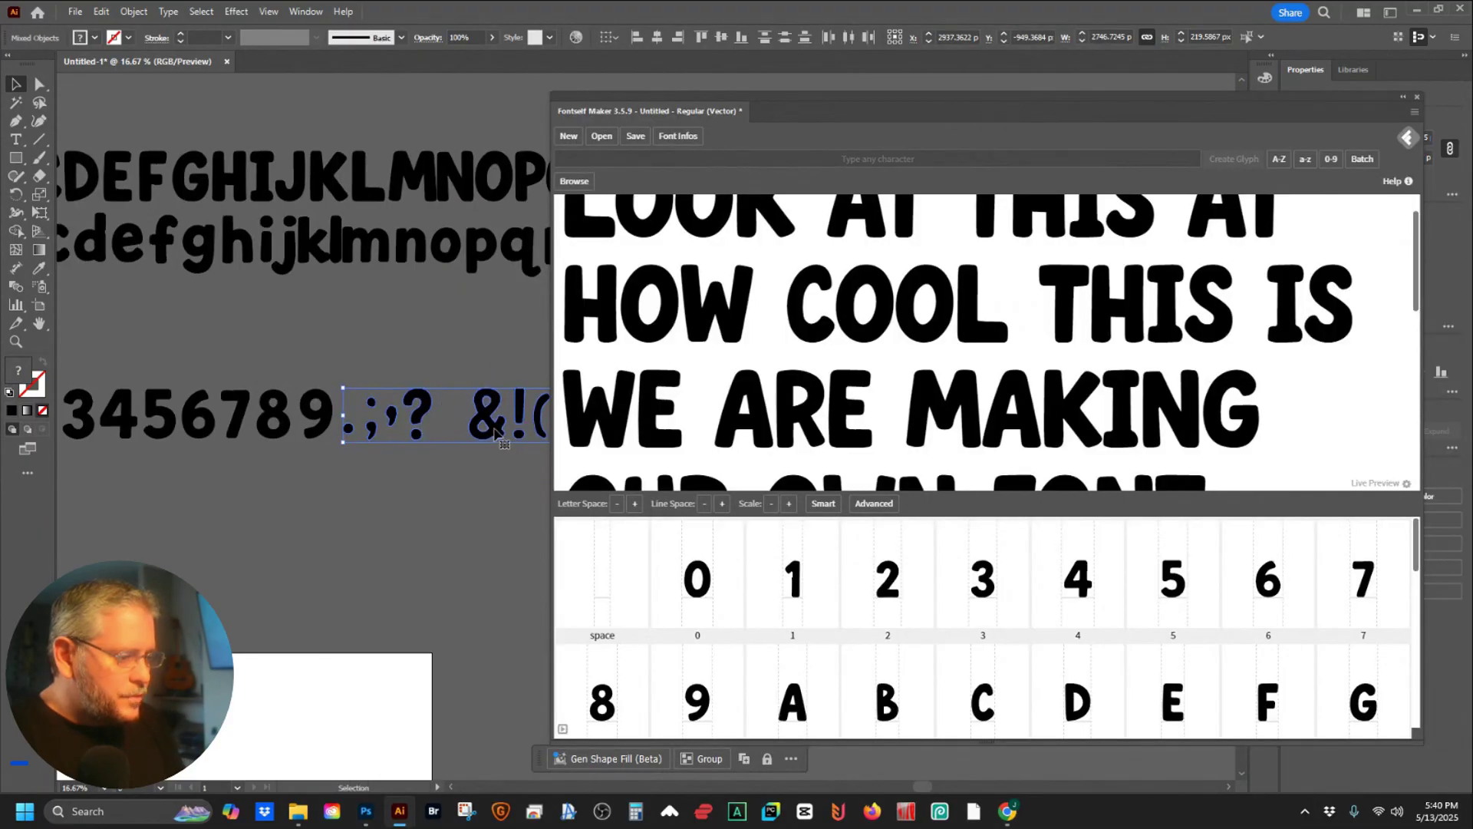
drag(499, 434, 951, 641)
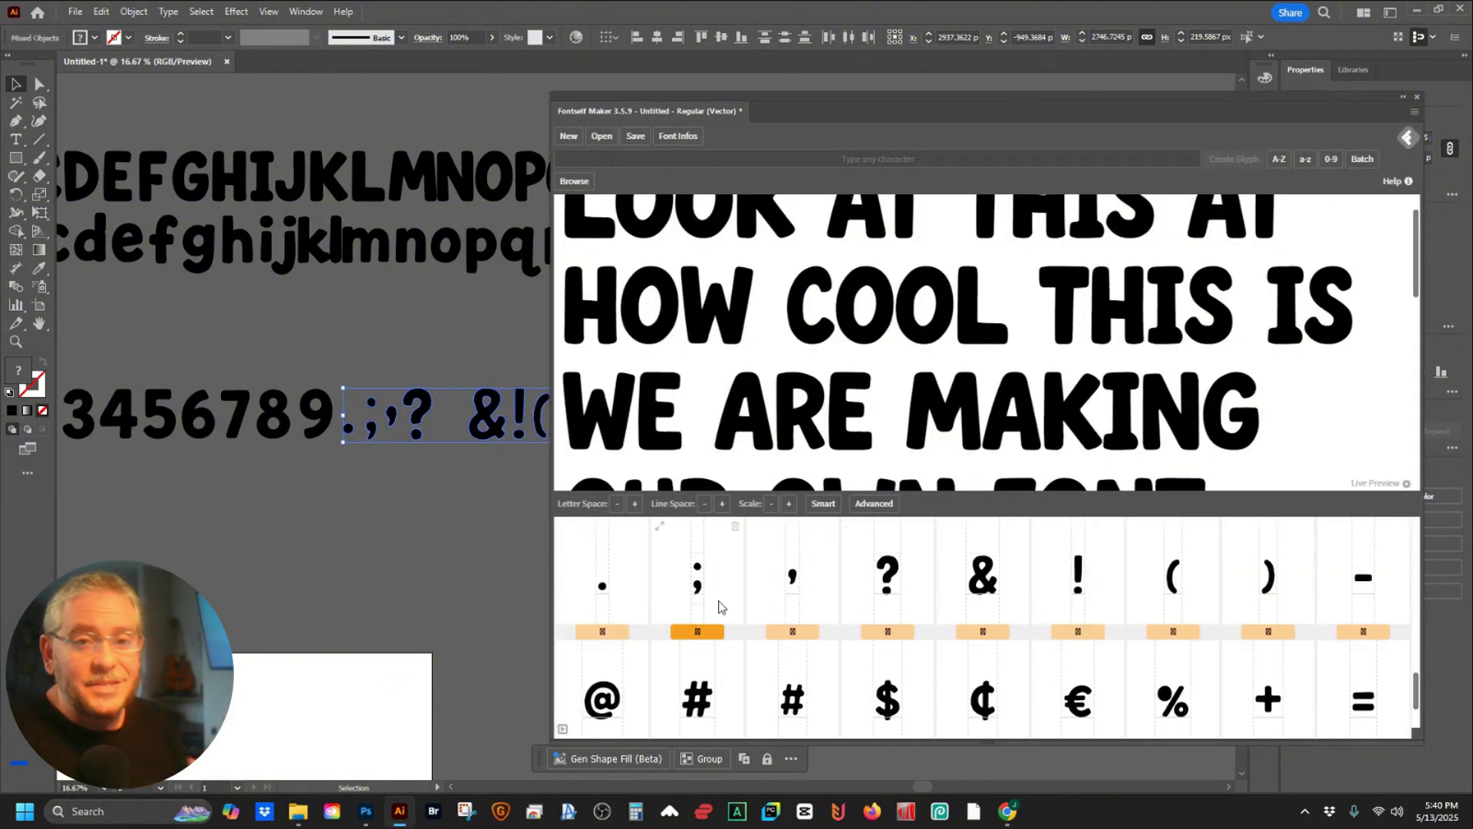
- Assign the period, semicolon and comma characters to their matching unlabelled glyphs
click(608, 630)
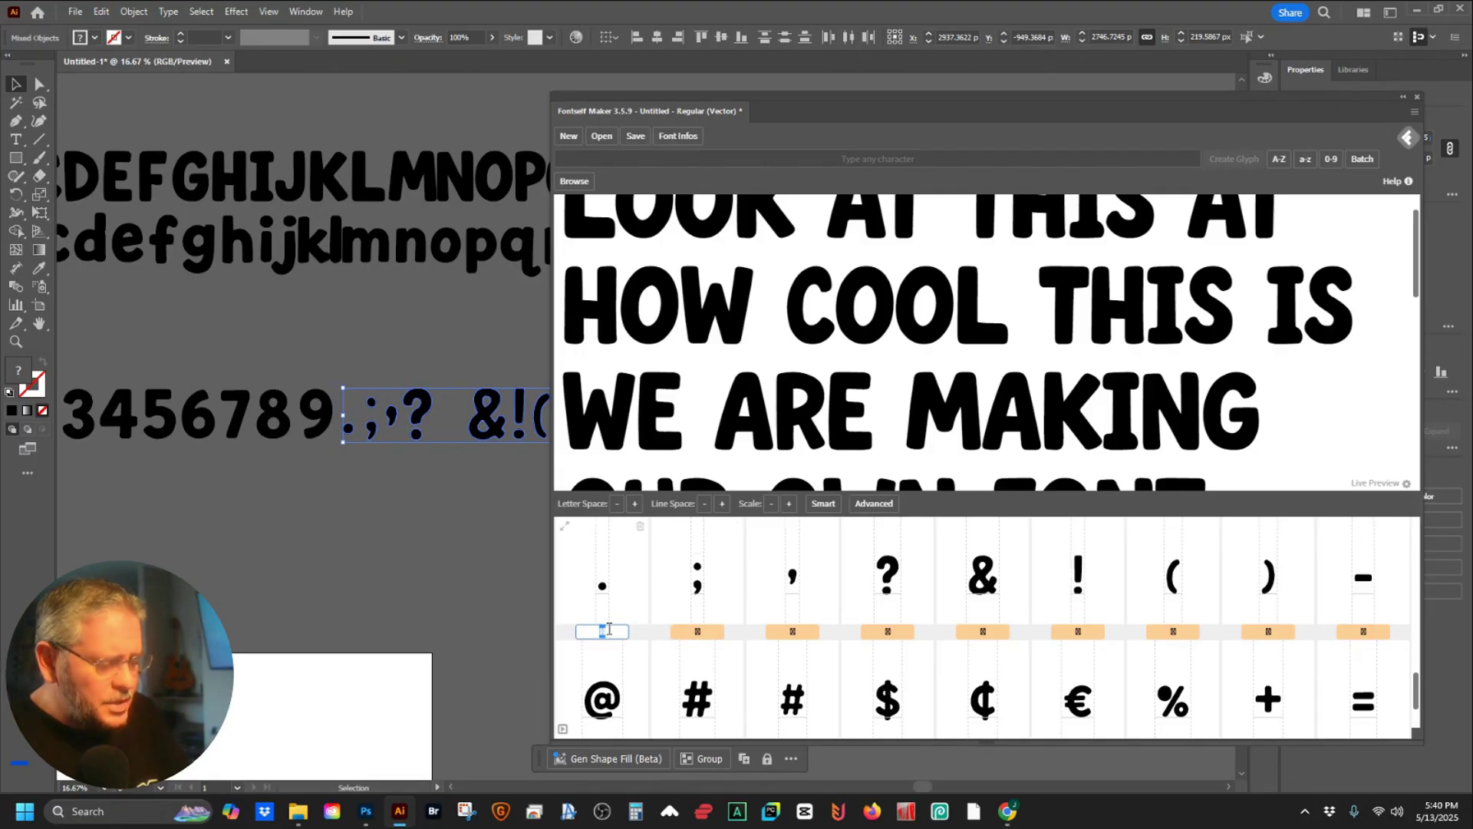
key(BackSpace)
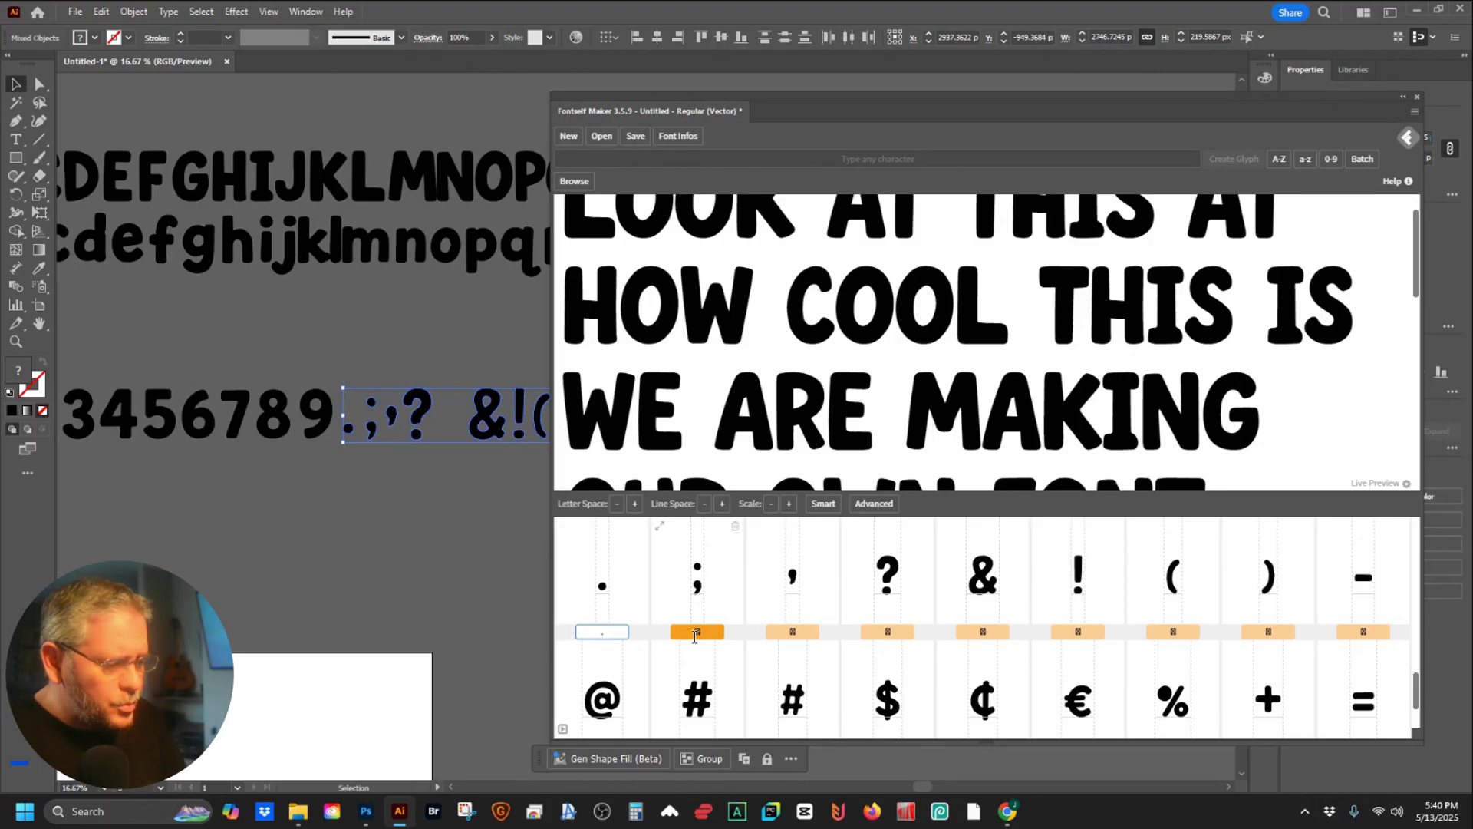
text(z)
click(696, 634)
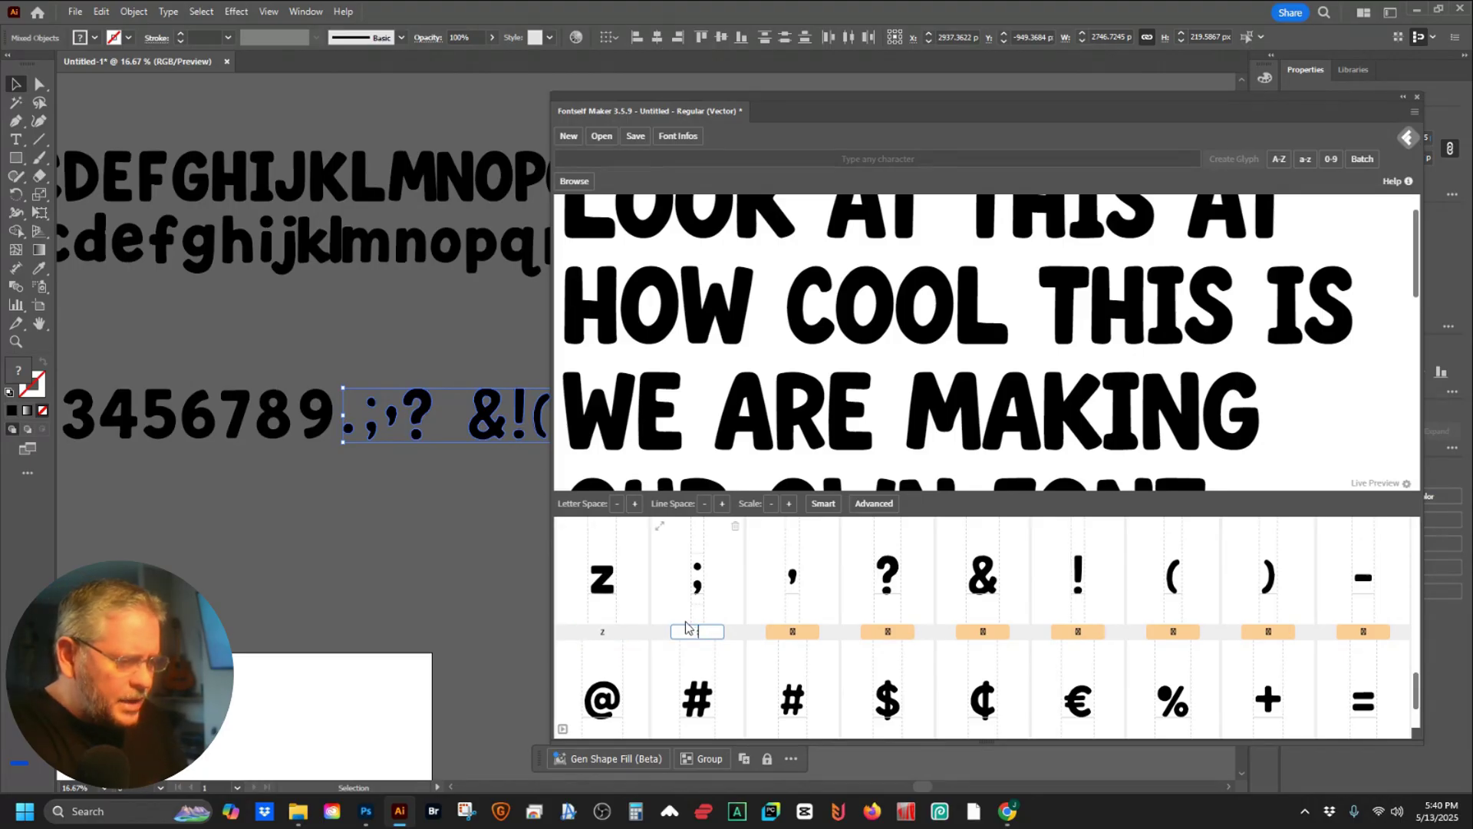
key(BackSpace)
text(y)
click(793, 631)
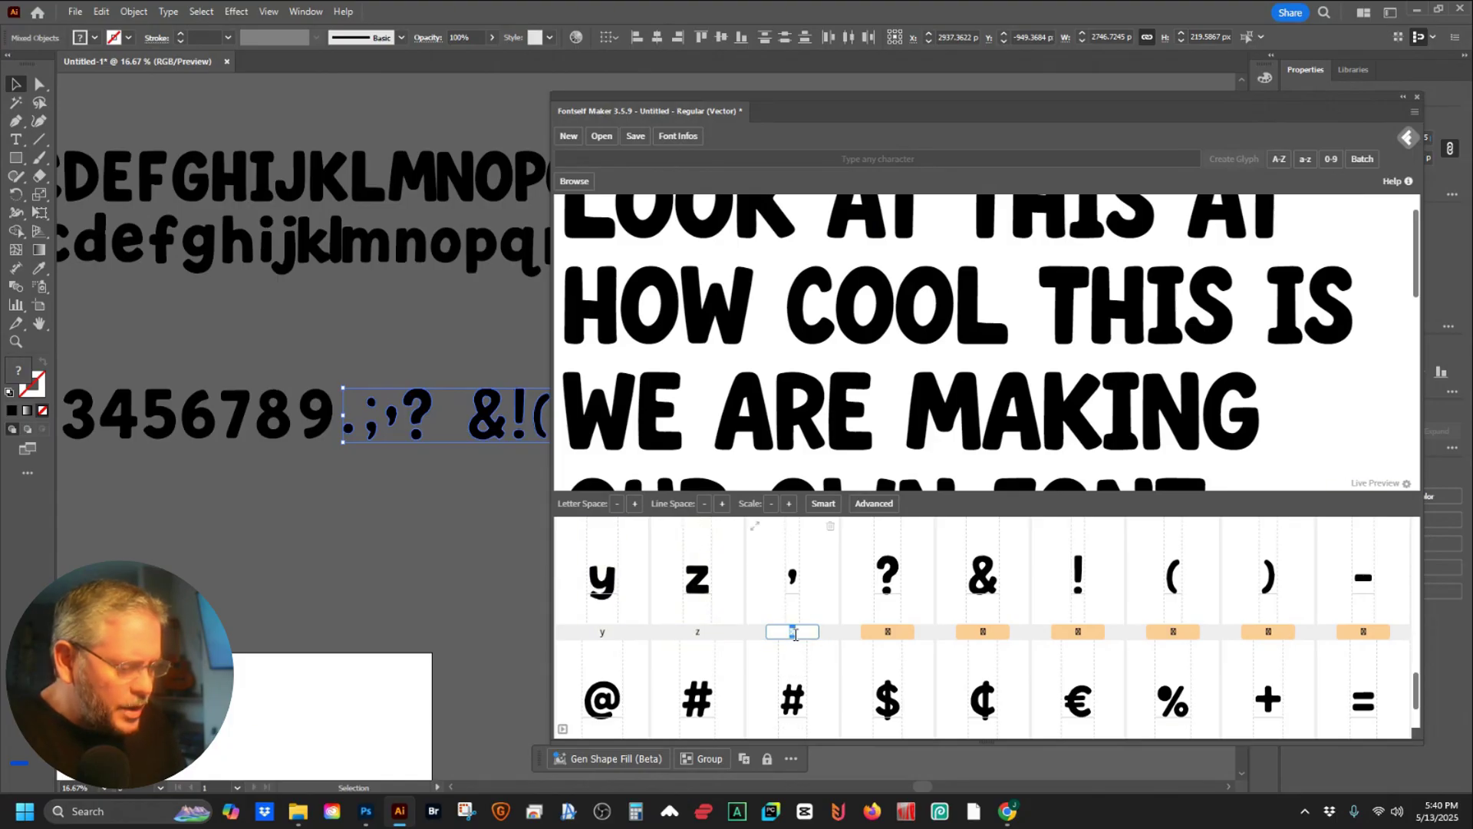
text(,)
- Assign the characters ?, &, ! and ( to their matching unlabelled glyphs
click(889, 632)
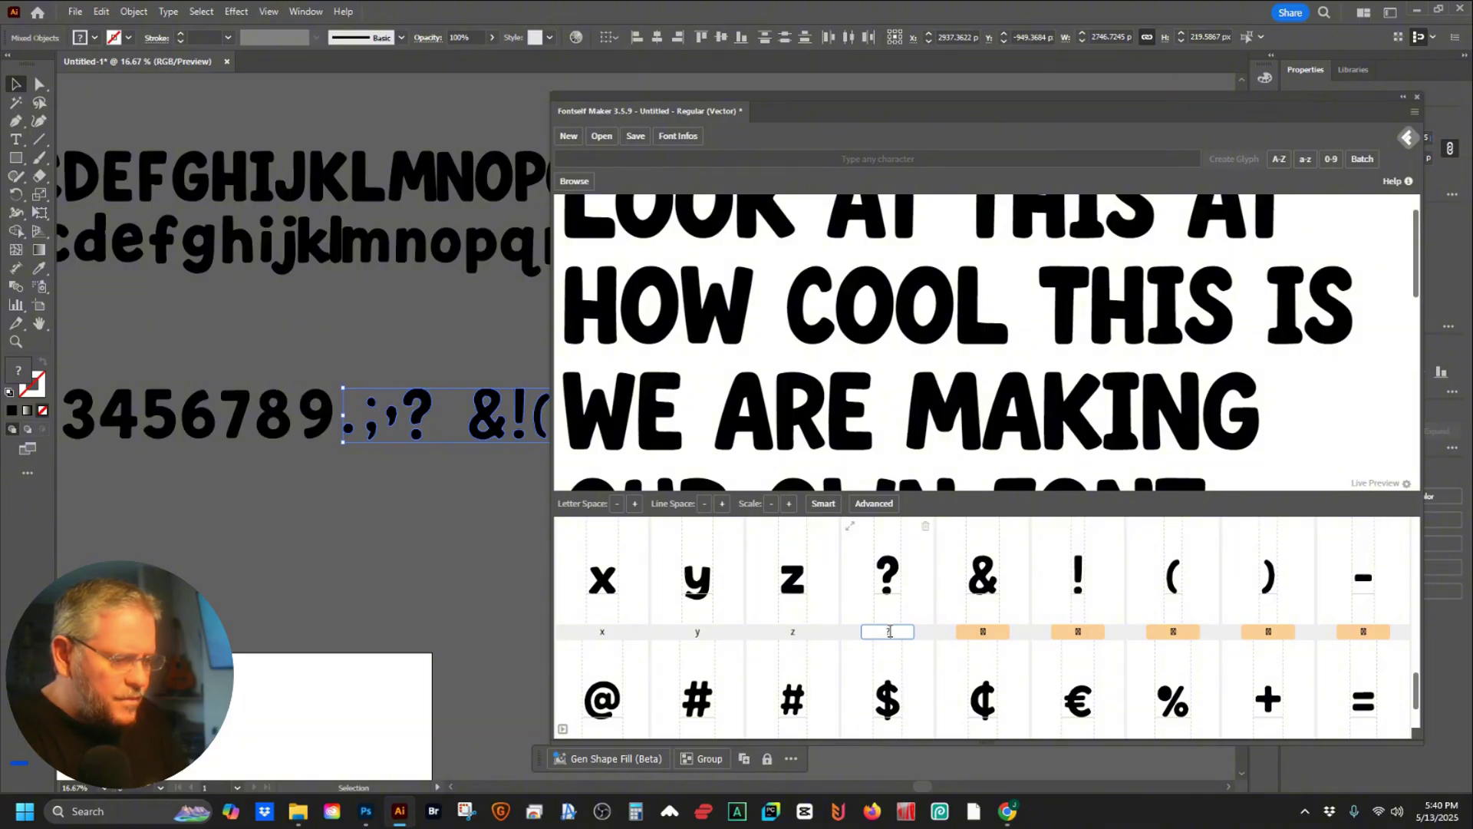
click(977, 633)
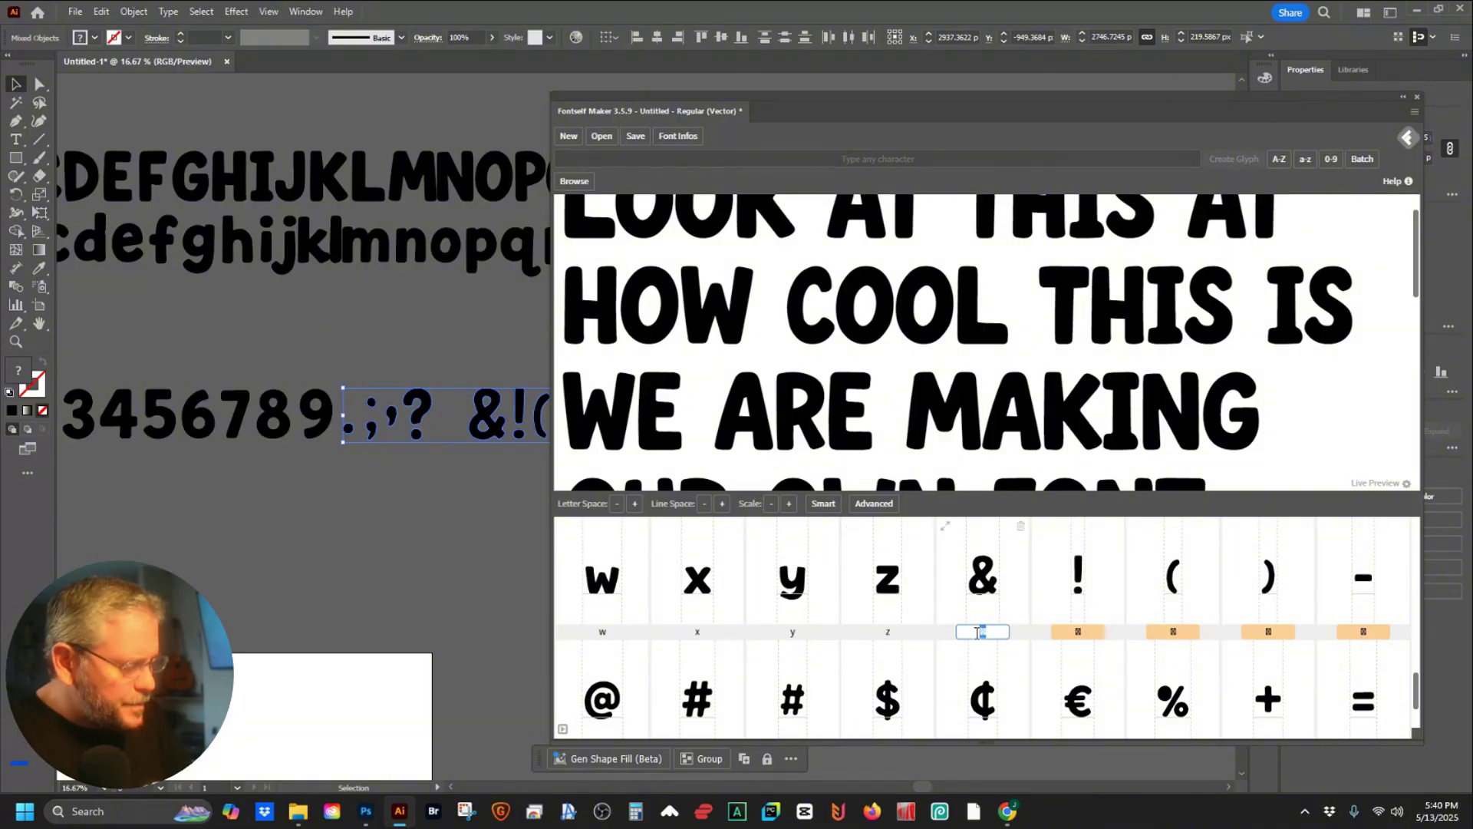
text(&)
click(1082, 632)
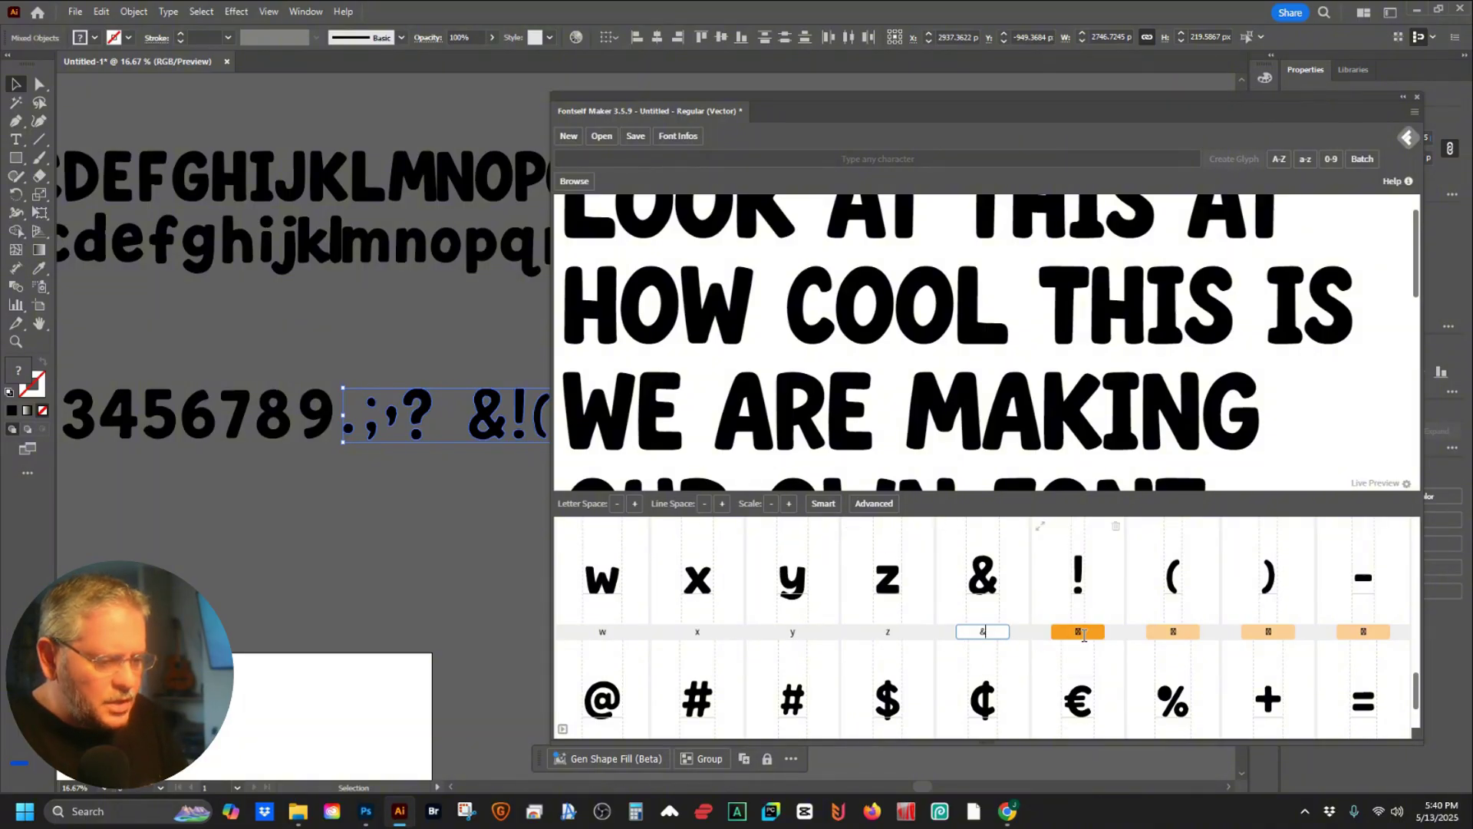
text(!)
click(1172, 632)
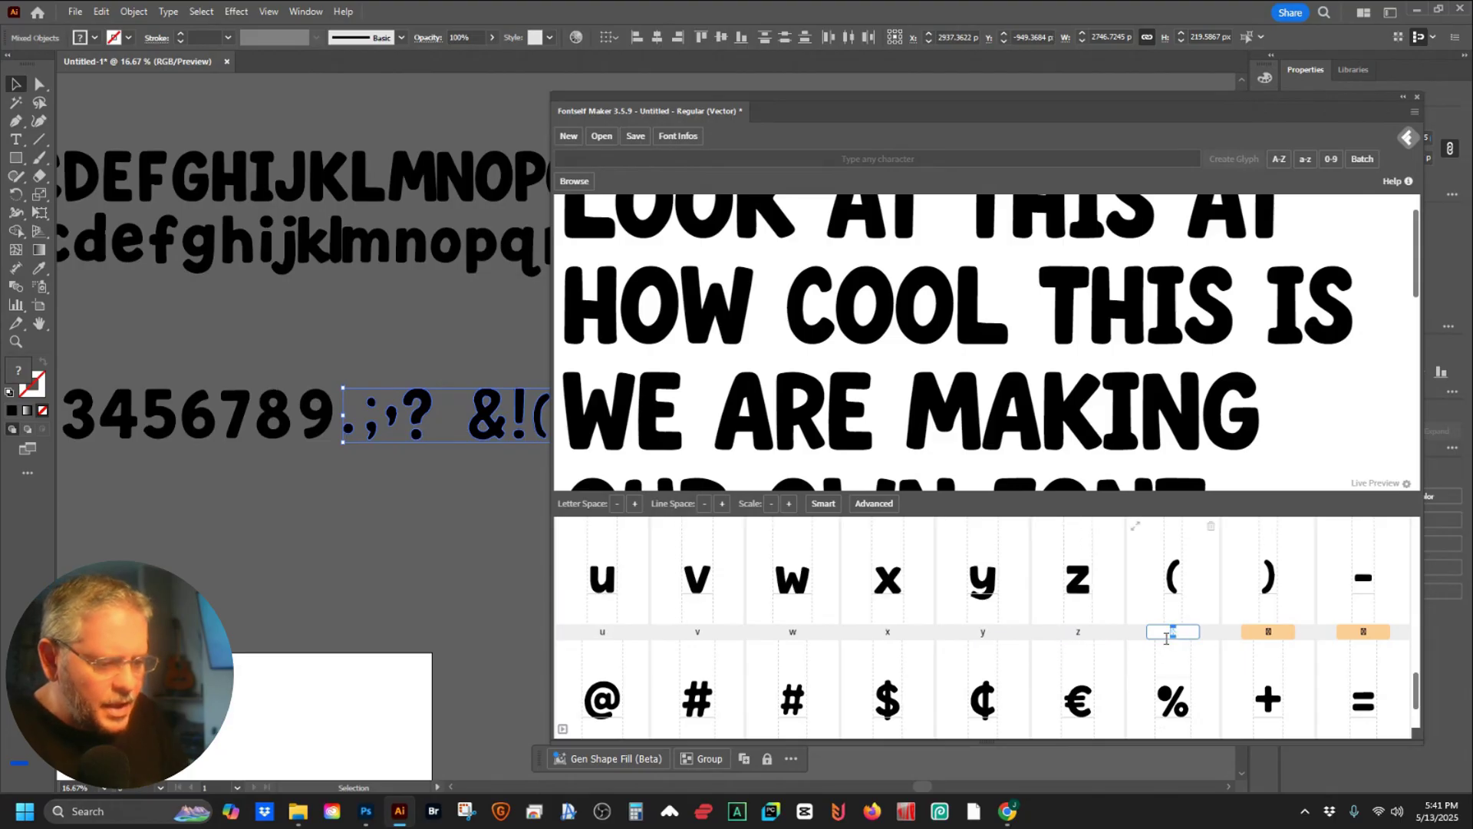
- Delete the unlabelled degree-sign glyph from the font
click(1269, 726)
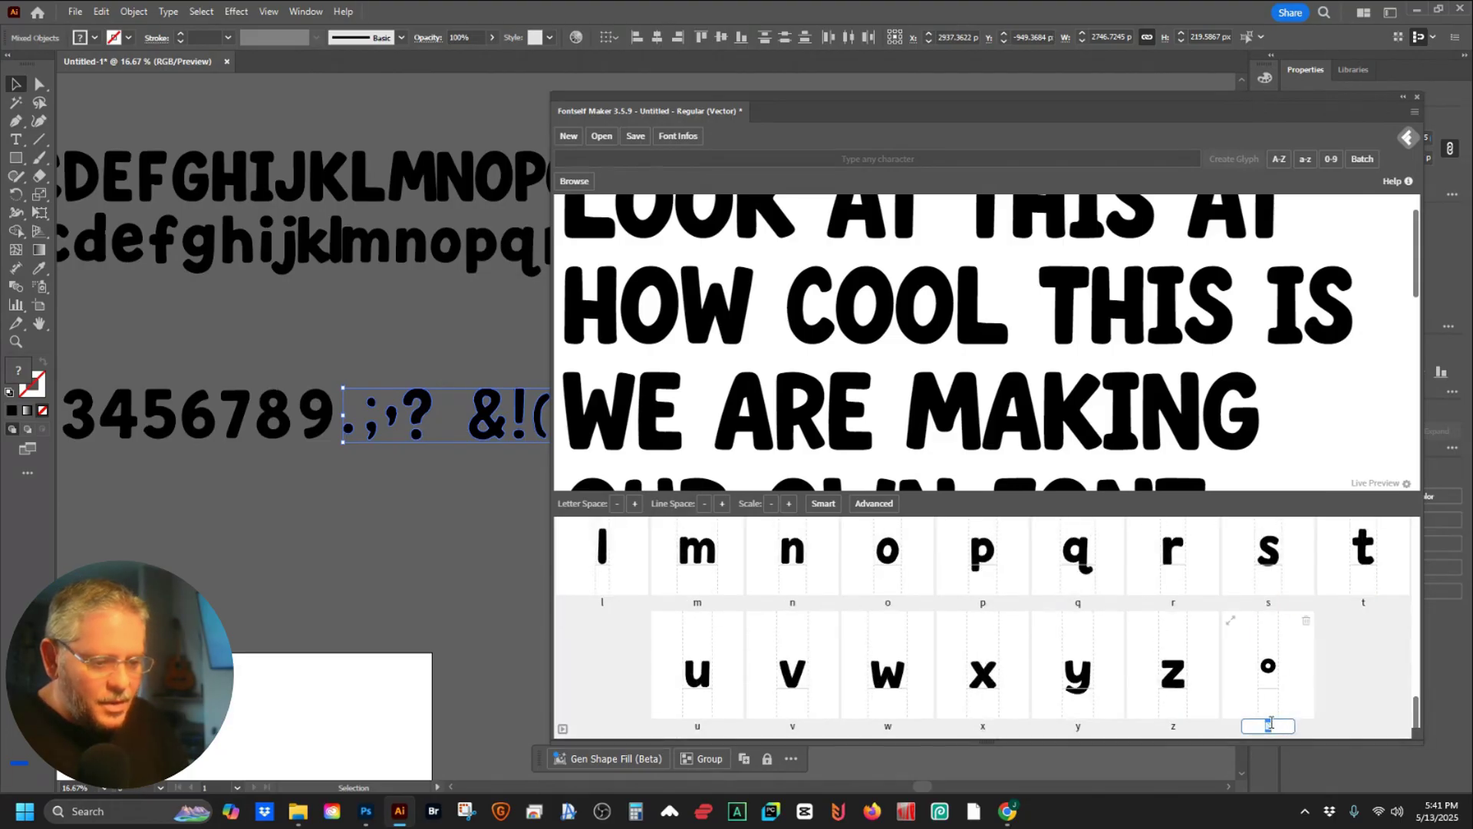
click(1304, 618)
click(1093, 460)
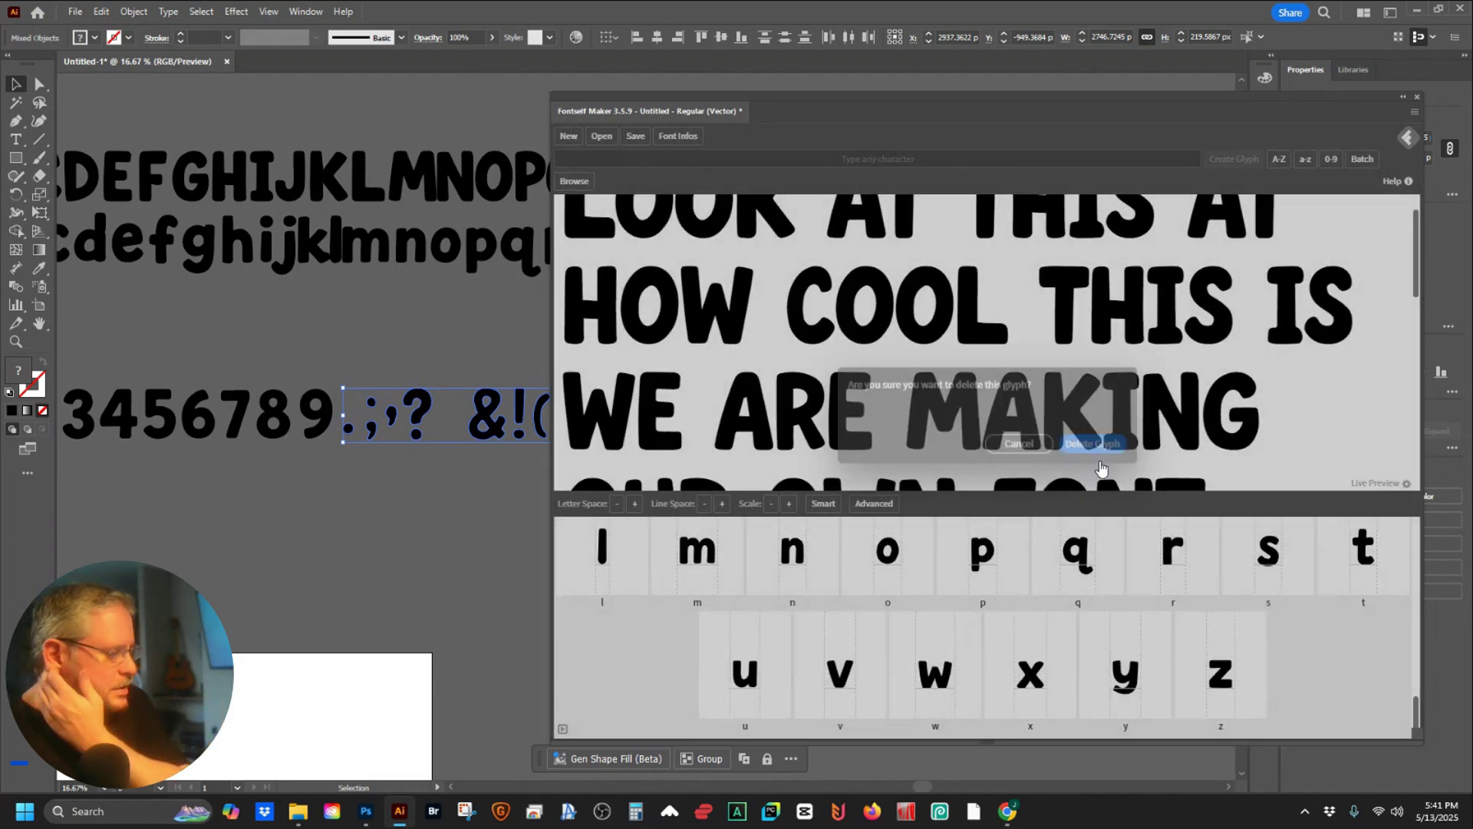
scroll(719, 612, up, 1)
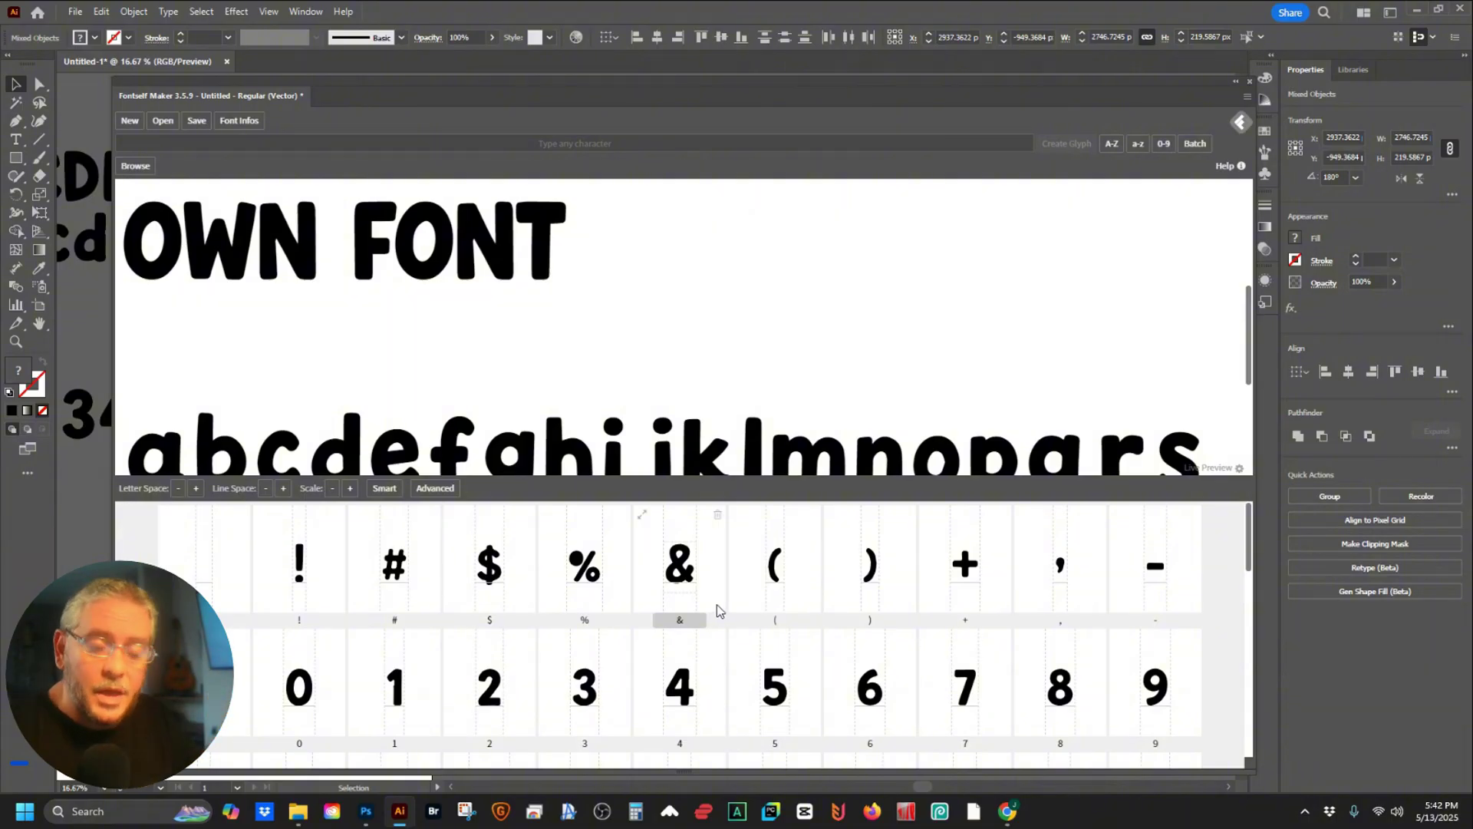
- Apply smart spacing and kerning to all glyphs with a maximum space of 30 around vertical shapes
click(388, 490)
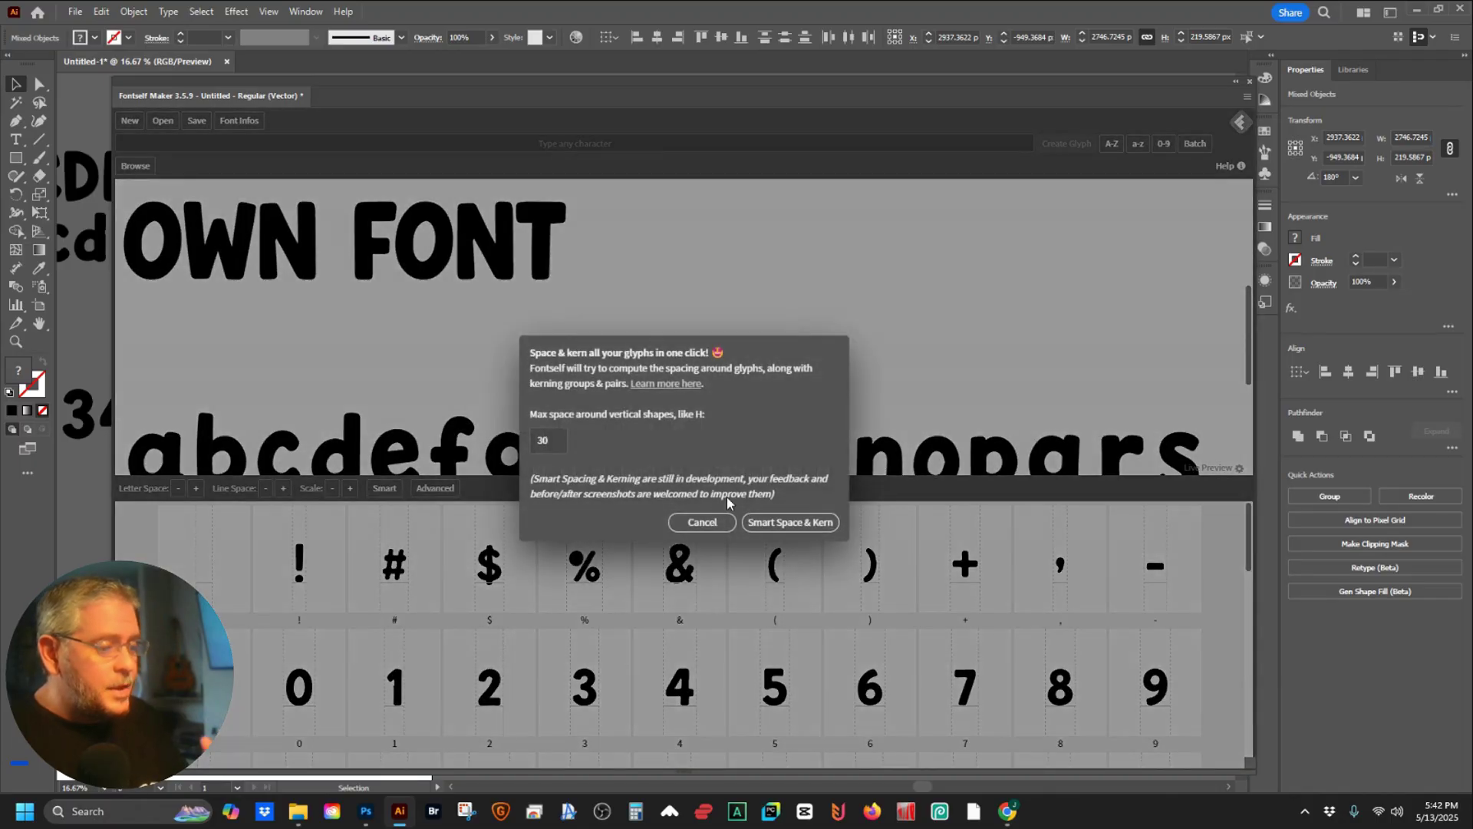
click(785, 529)
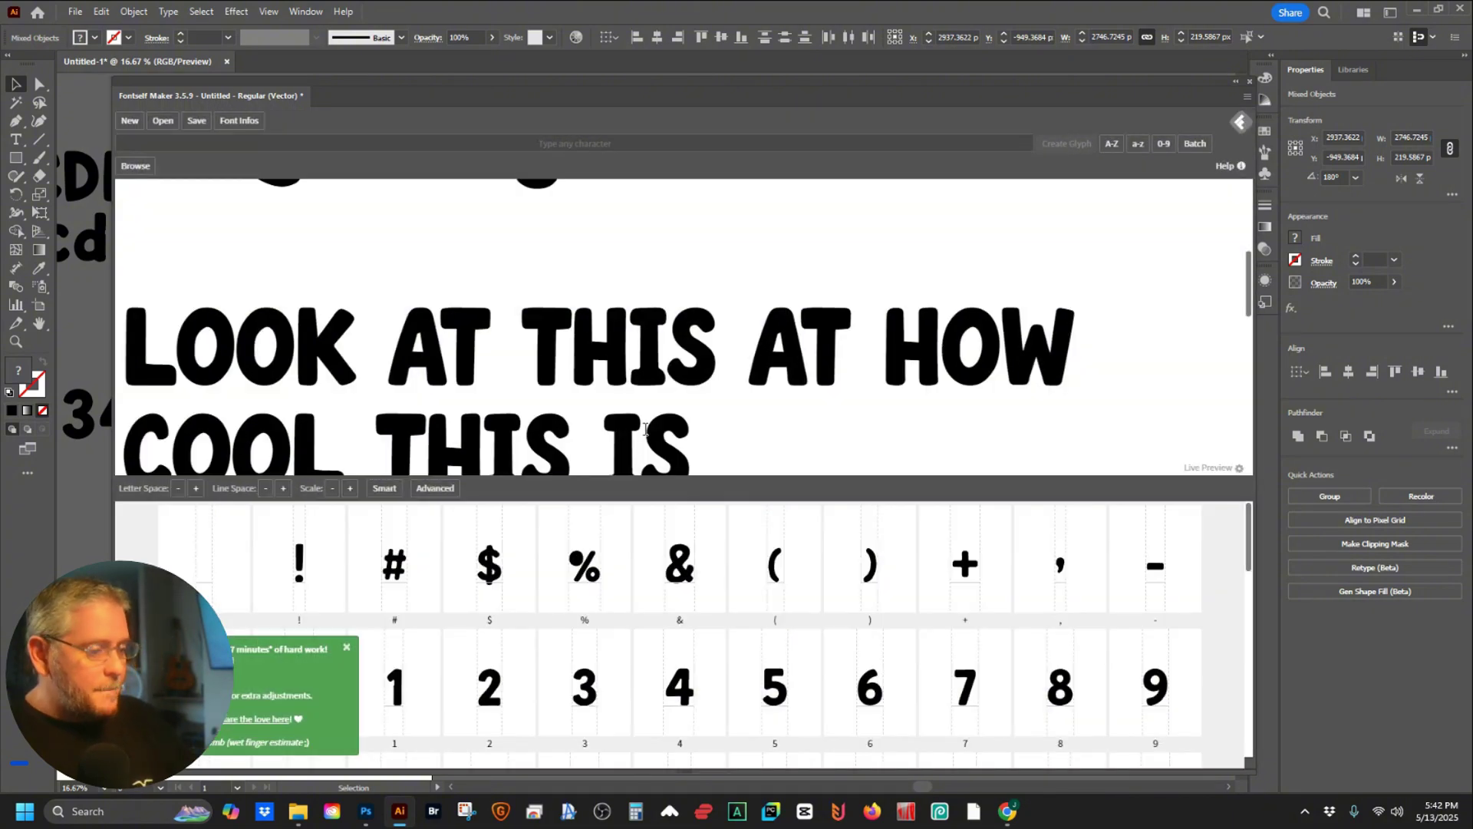
- Clear the existing sample text from the live preview
scroll(679, 414, down, 3)
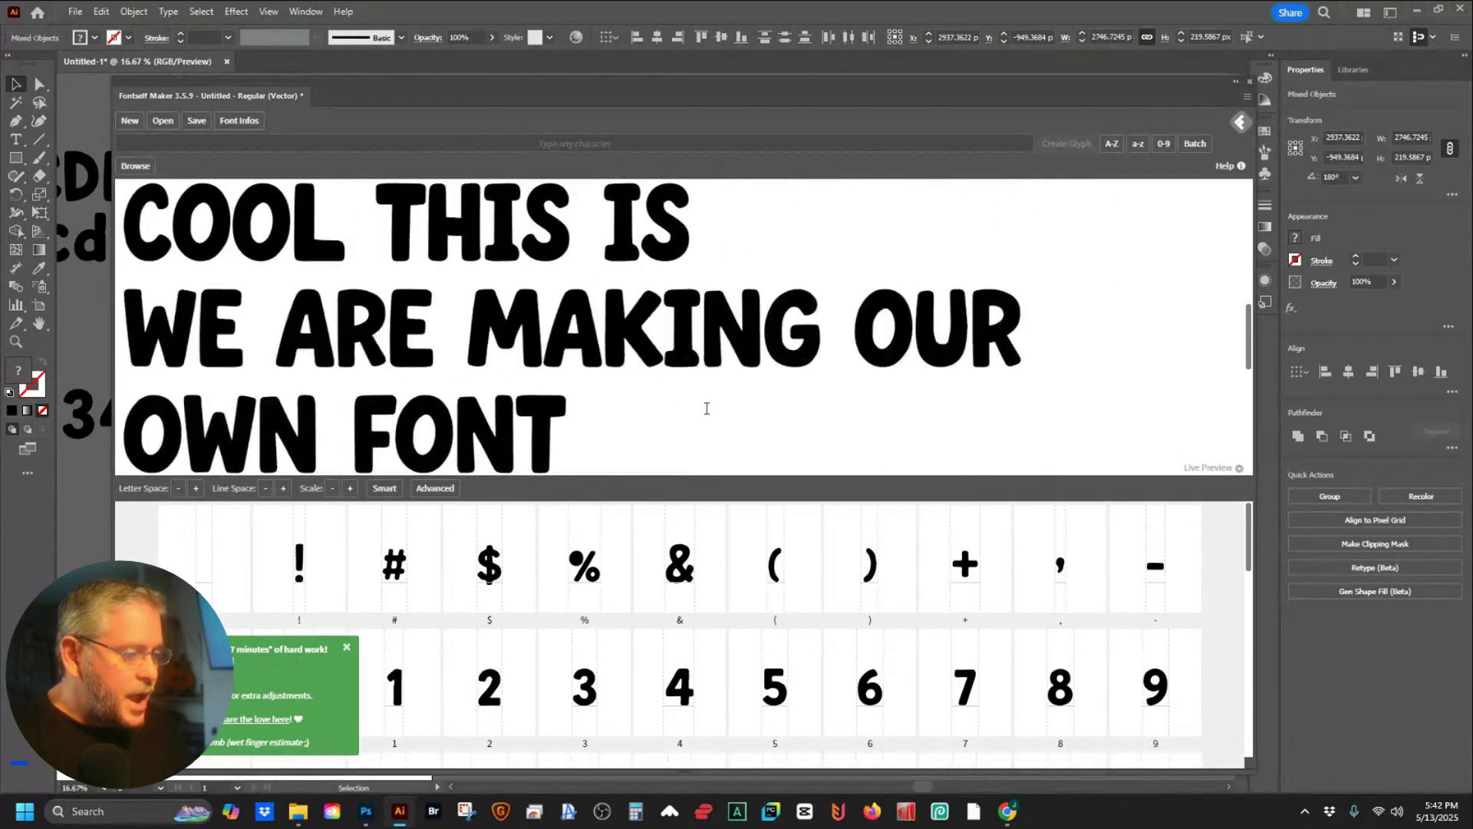
drag(707, 407, 274, 281)
key(ctrl+a)
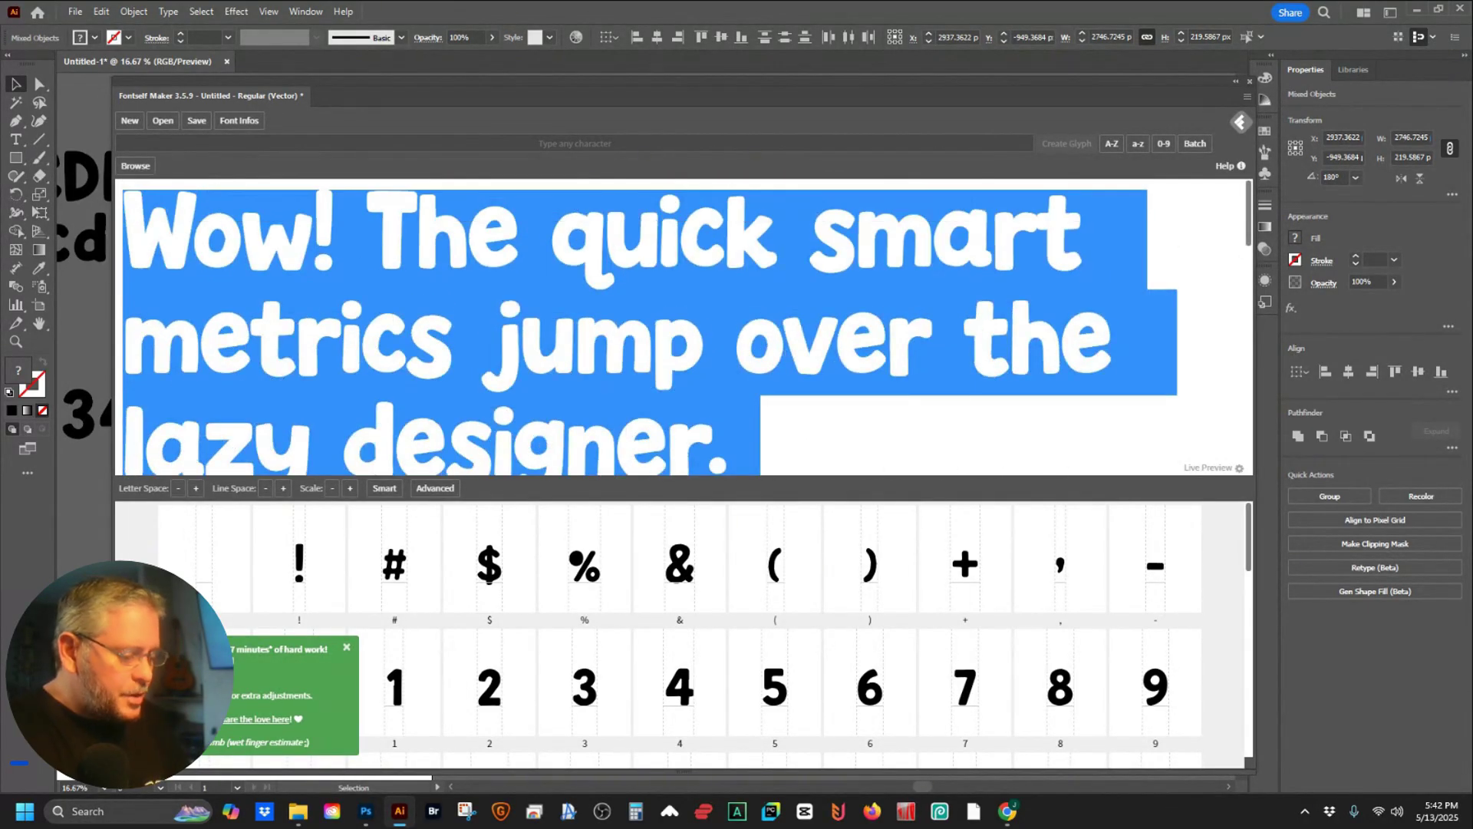
text(ASDFSDFA)
key(BackSpace)
key(BackSpace)
key(BackSpace)
key(BackSpace)
key(BackSpace)
key(BackSpace)
key(BackSpace)
key(BackSpace)
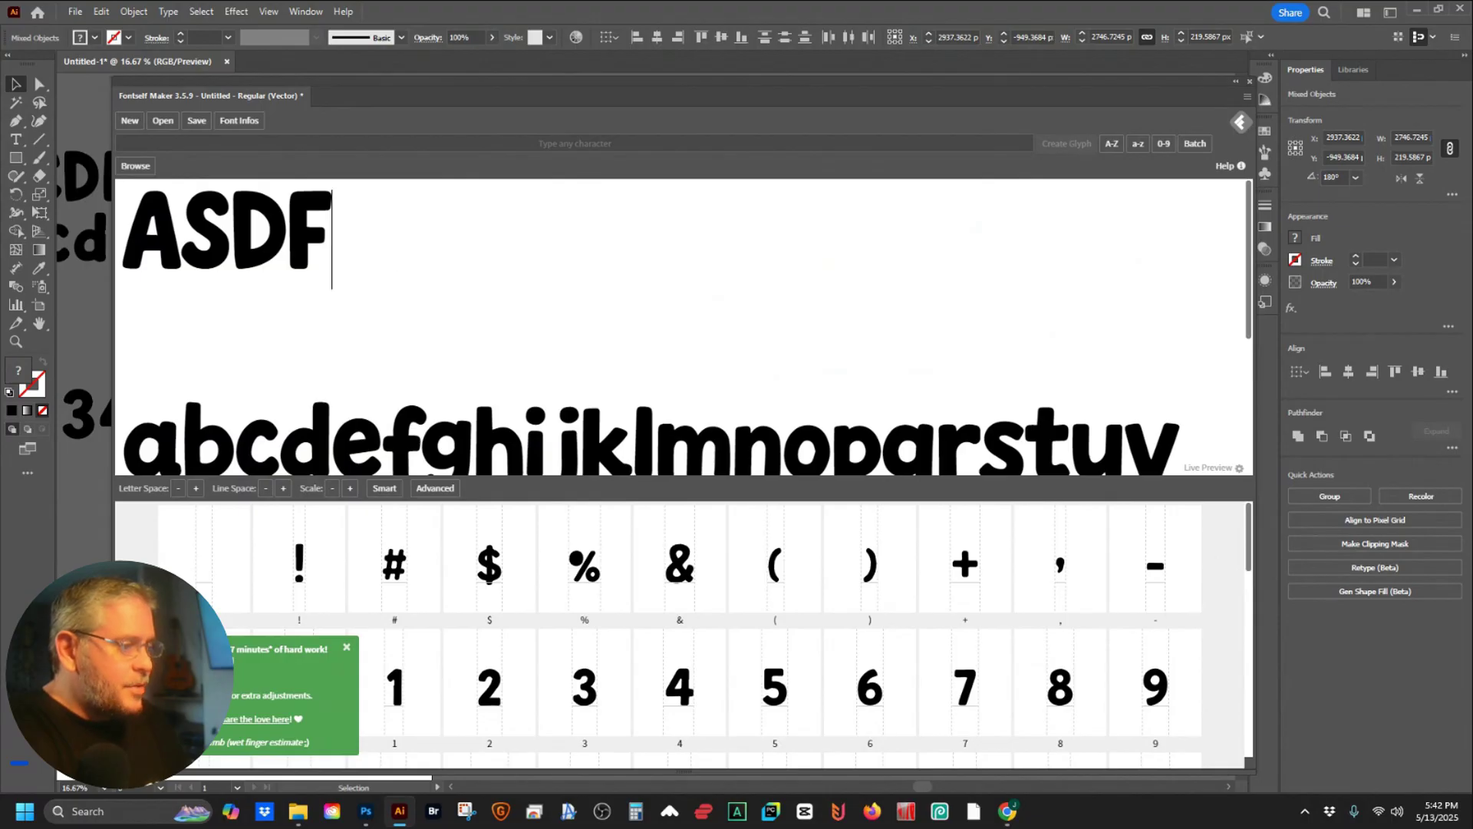
- Enter the preview sentence "THE QUICK BROWN FOX JUMPS OVER THE LAZY DOG."
text(THE QUICK BR)
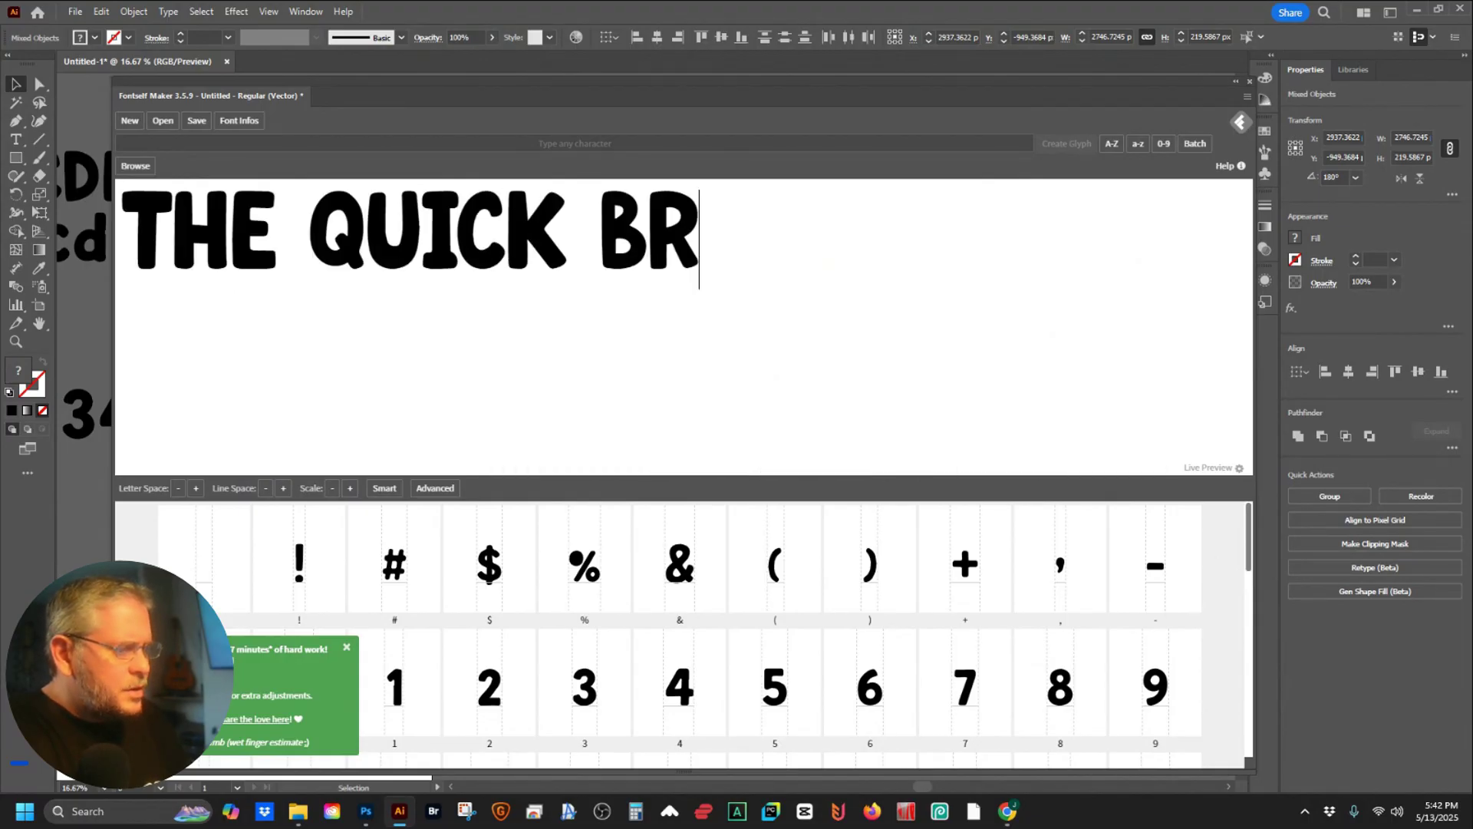
text(OWN FOX JUMPS)
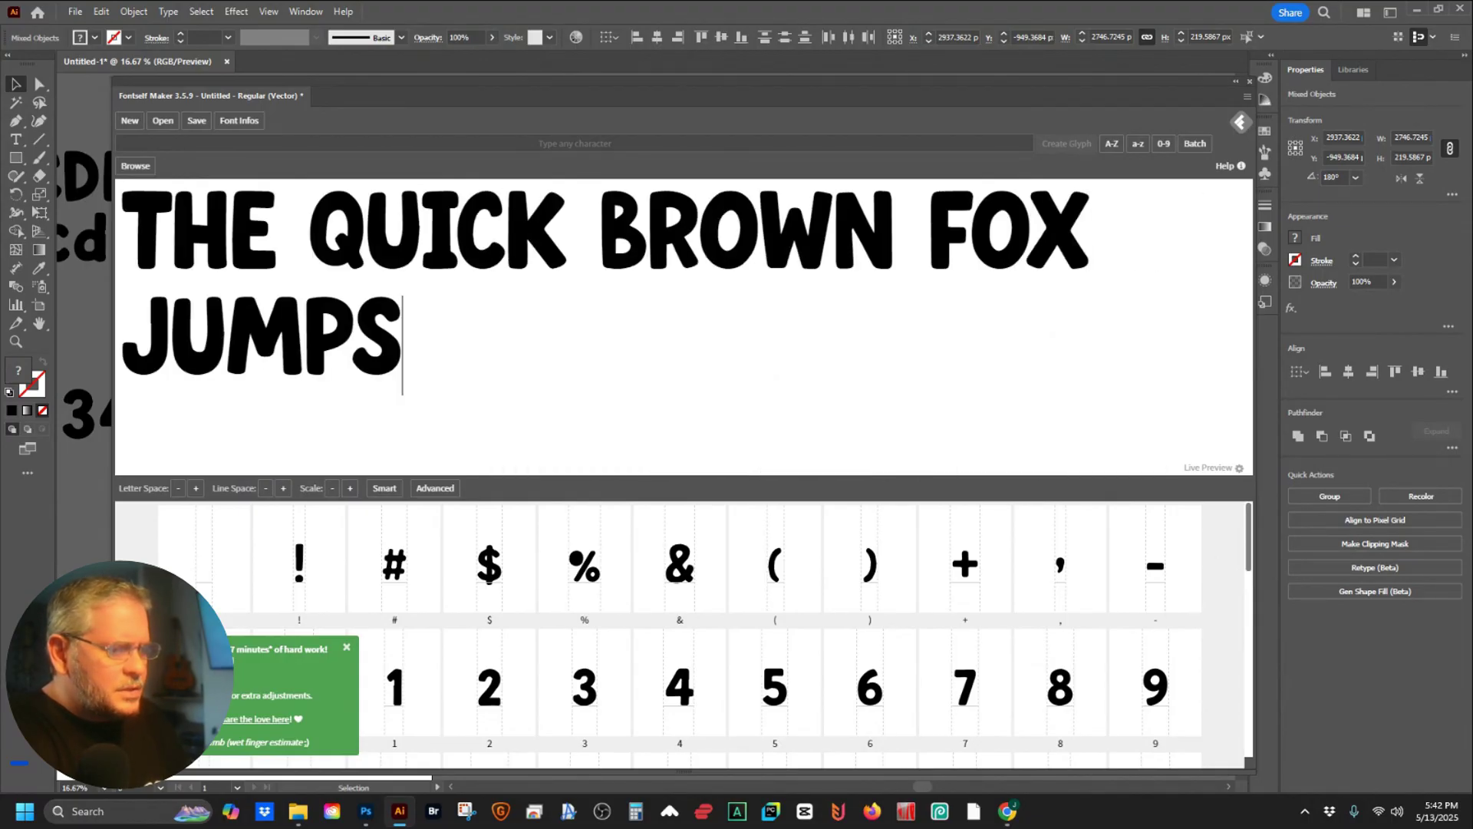
text( OVER THE LAZY )
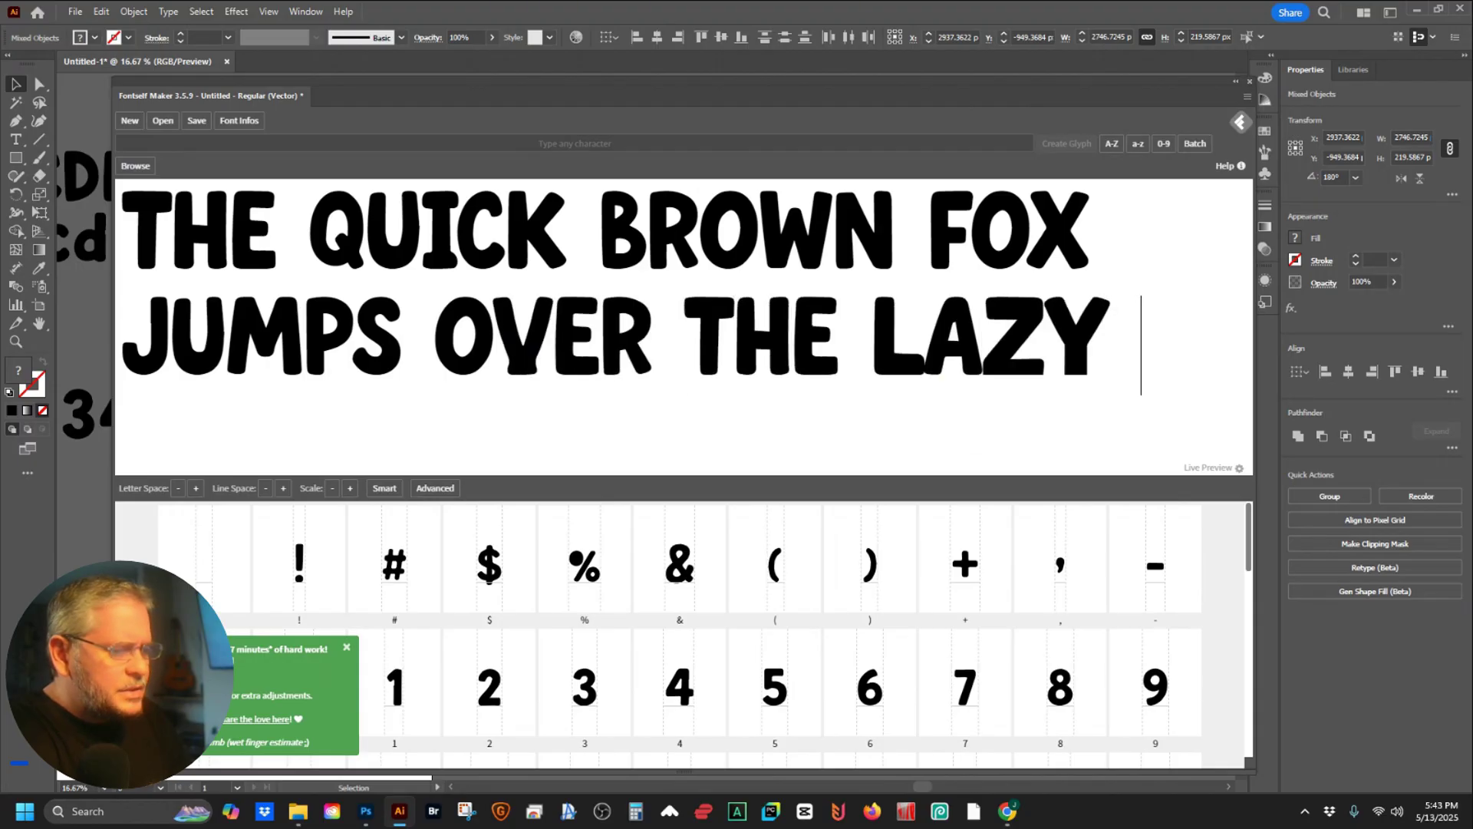
text(DOG.)
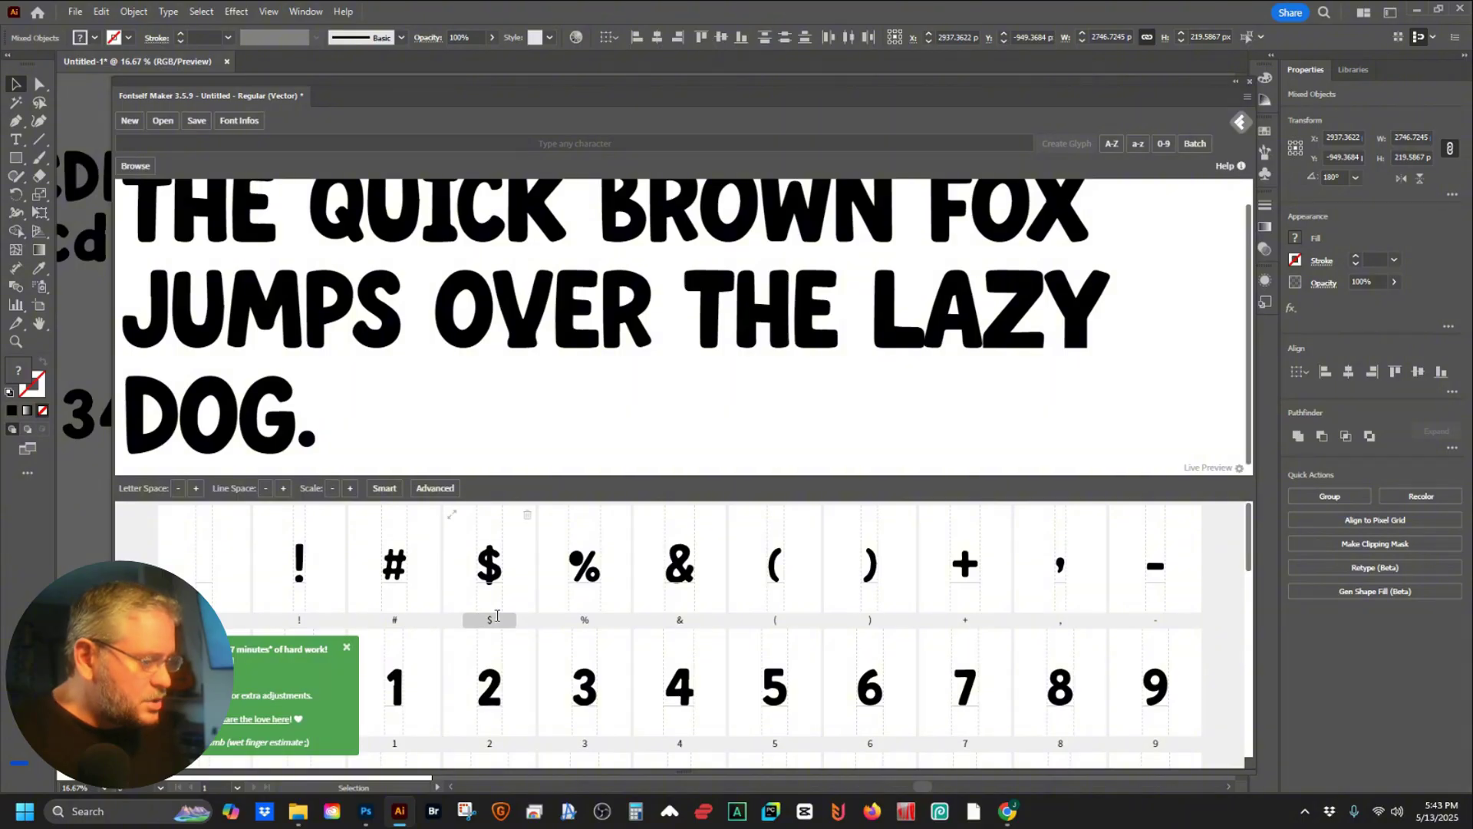
- Dismiss the green notification and lower the period glyph to the baseline, with a bottom value of -7
click(346, 649)
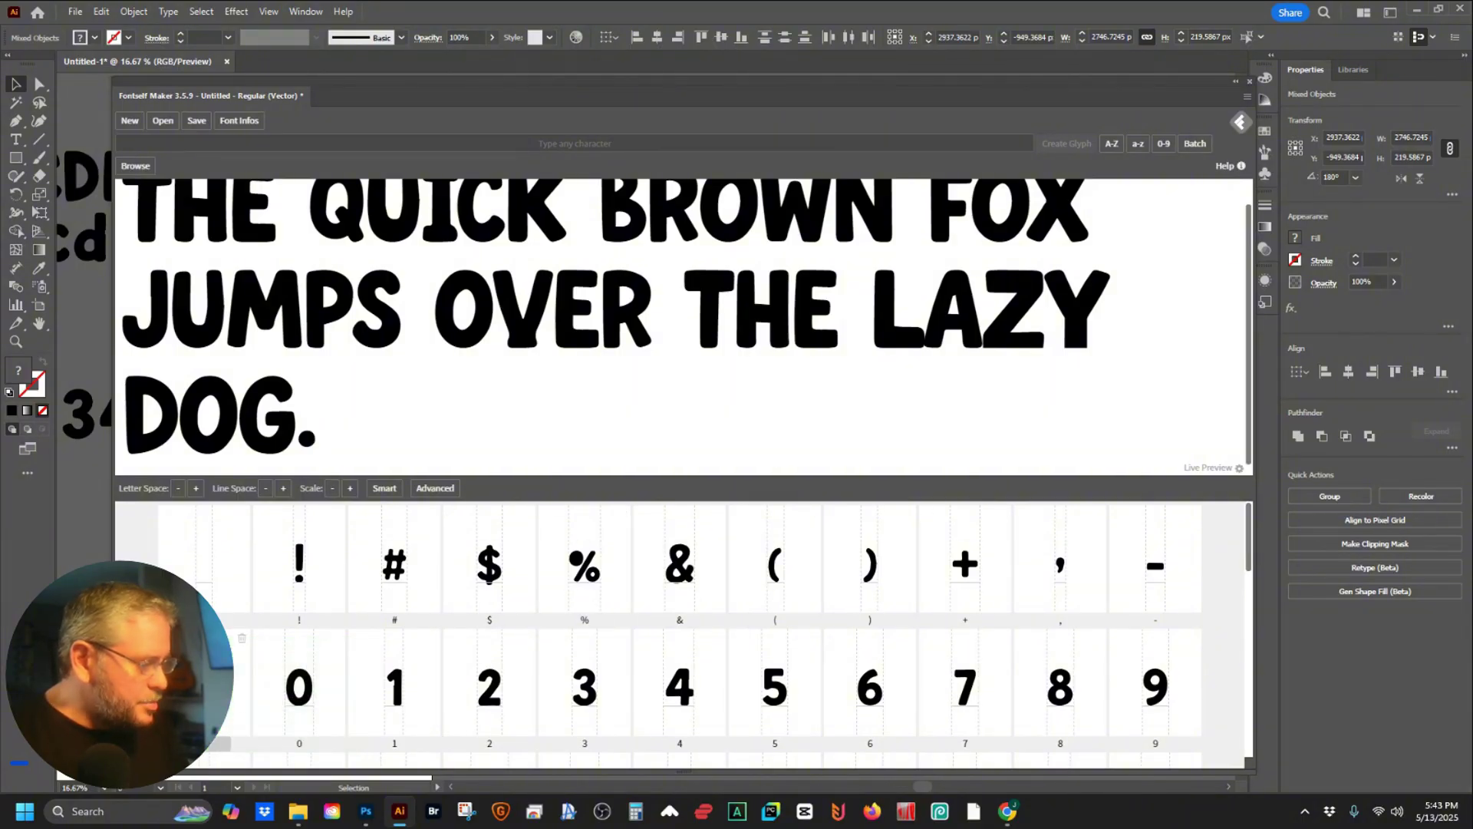
click(203, 683)
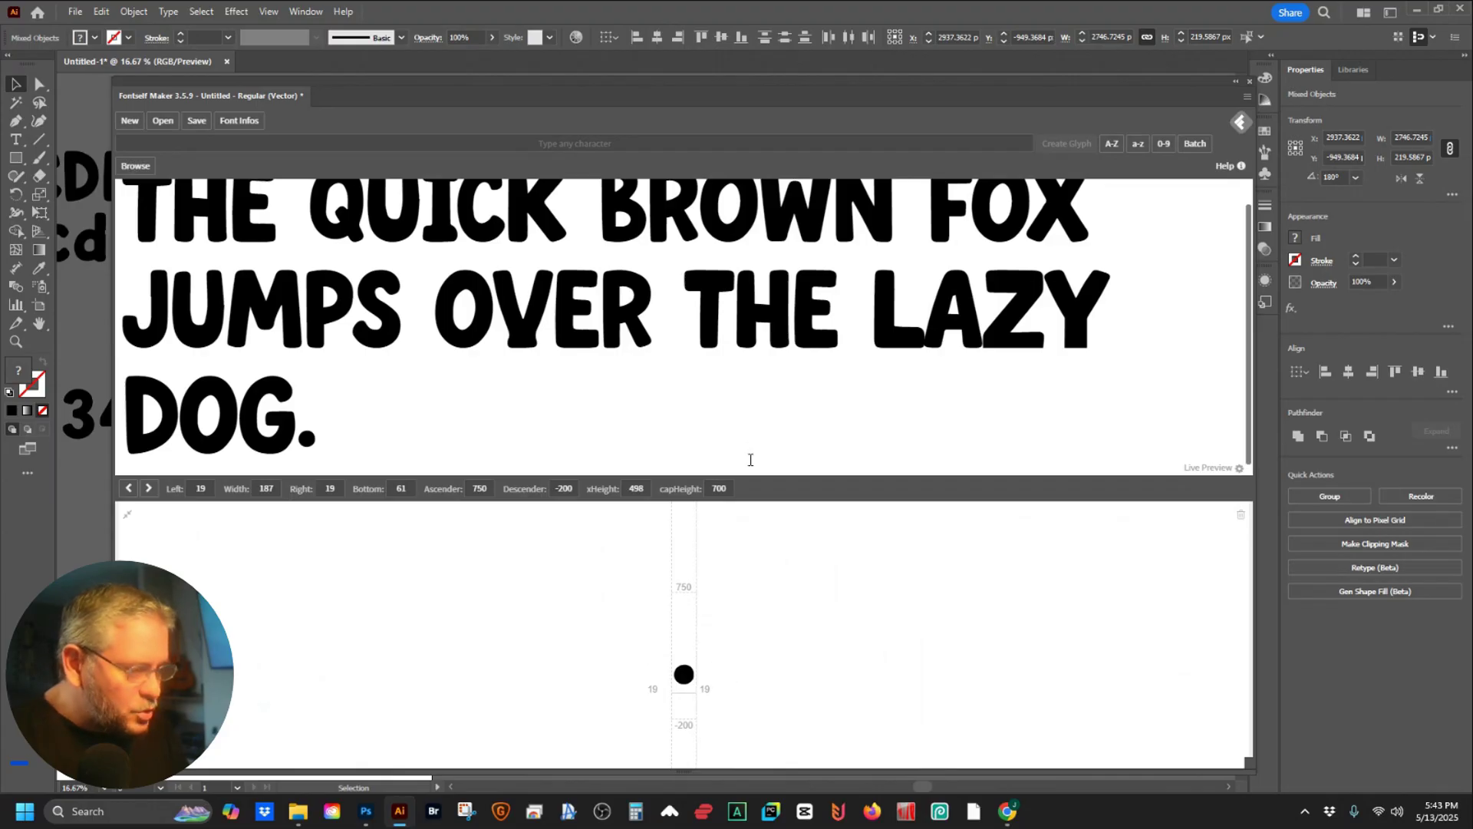
drag(749, 476, 744, 298)
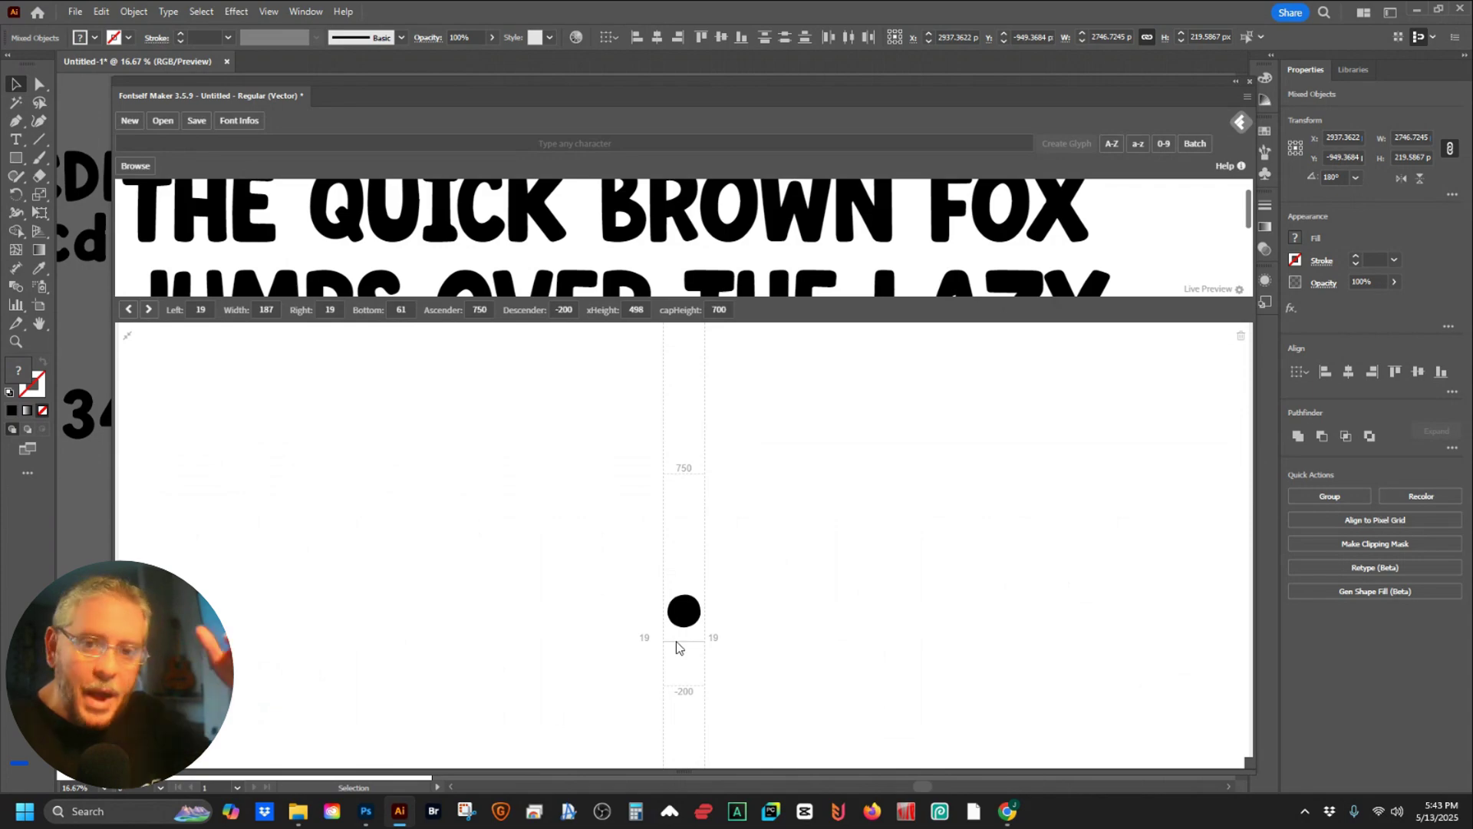
drag(687, 612, 693, 628)
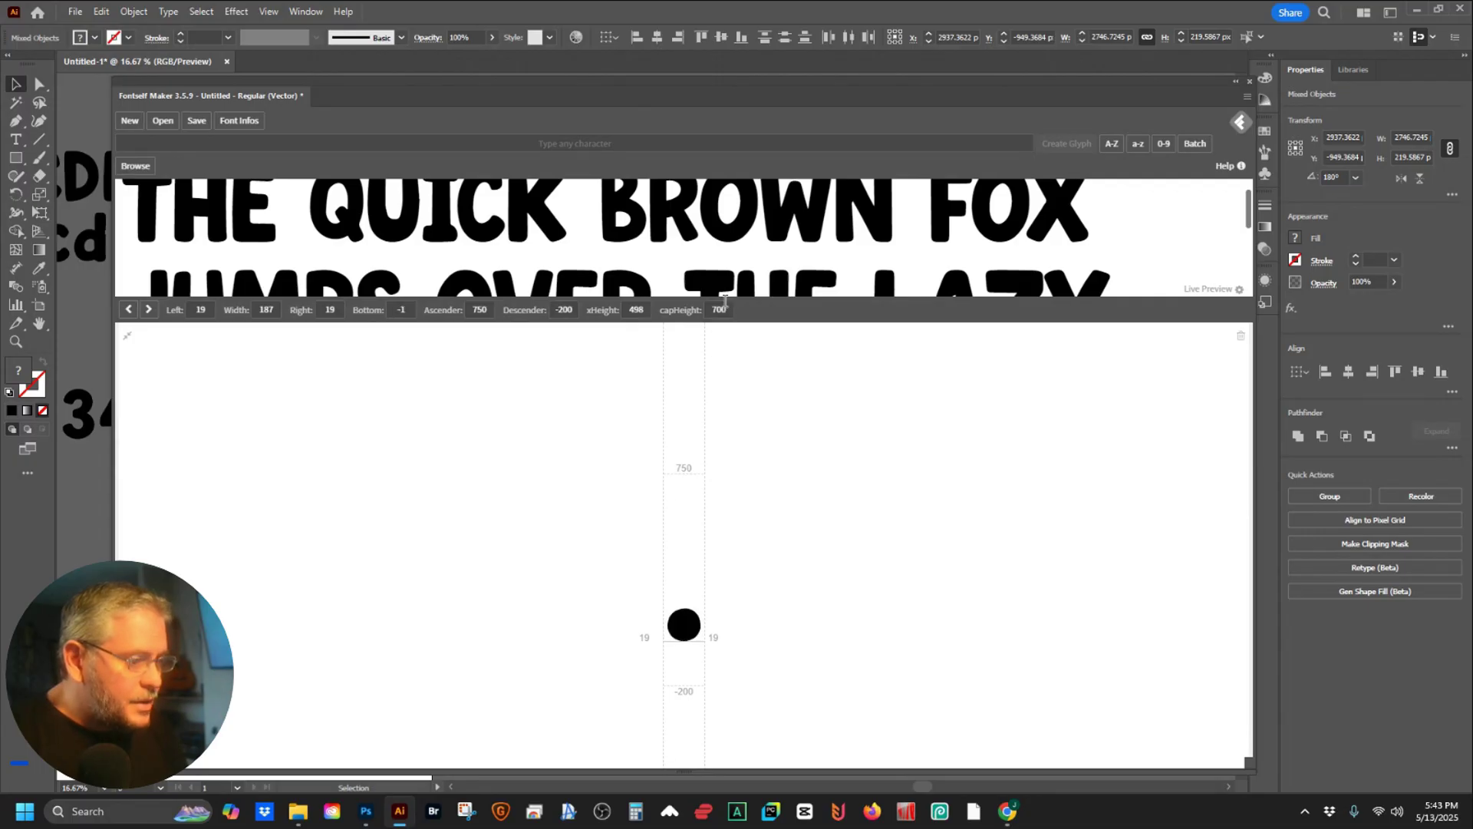
drag(723, 295, 723, 481)
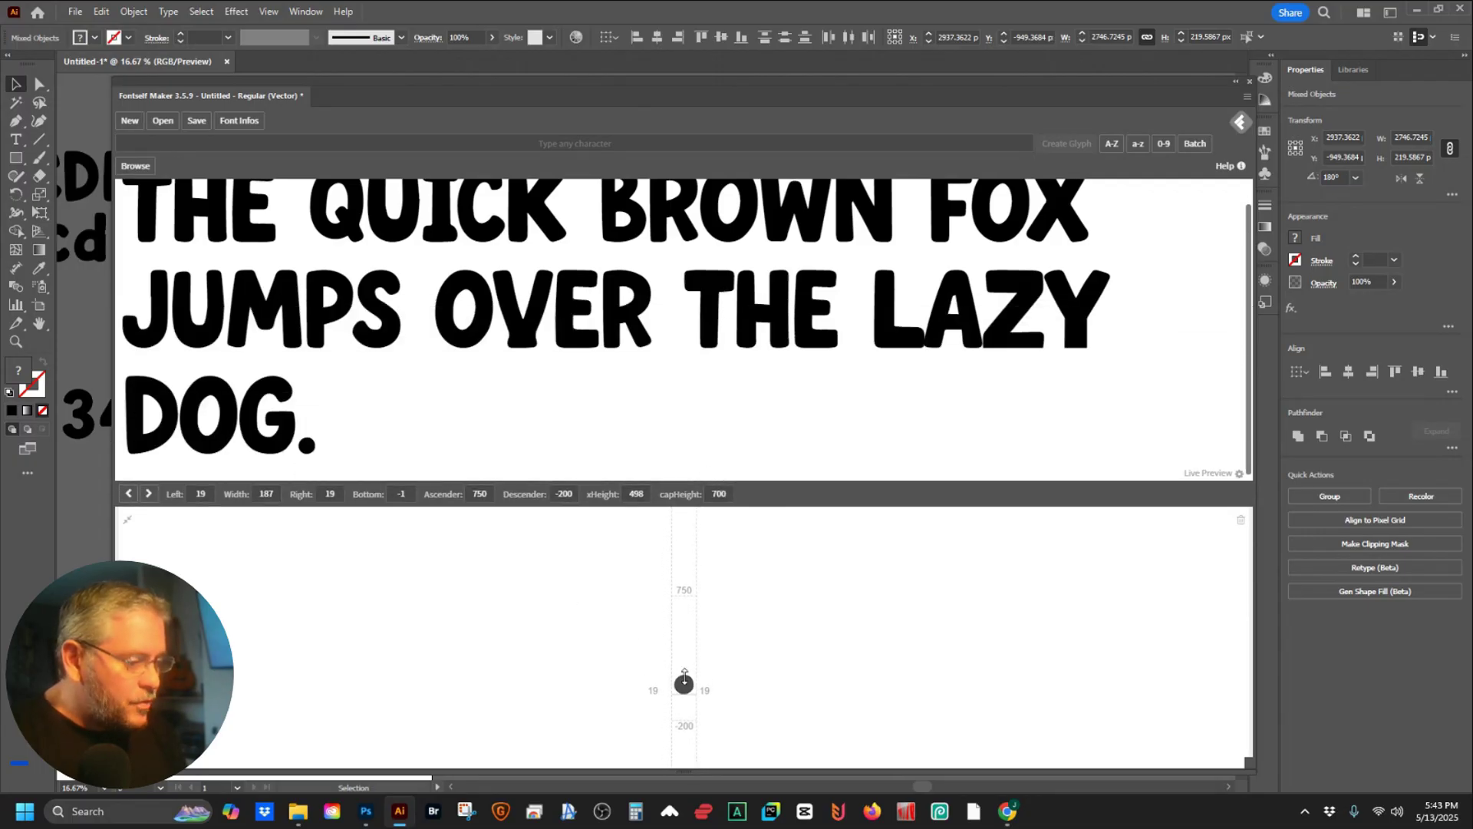
drag(673, 614, 684, 683)
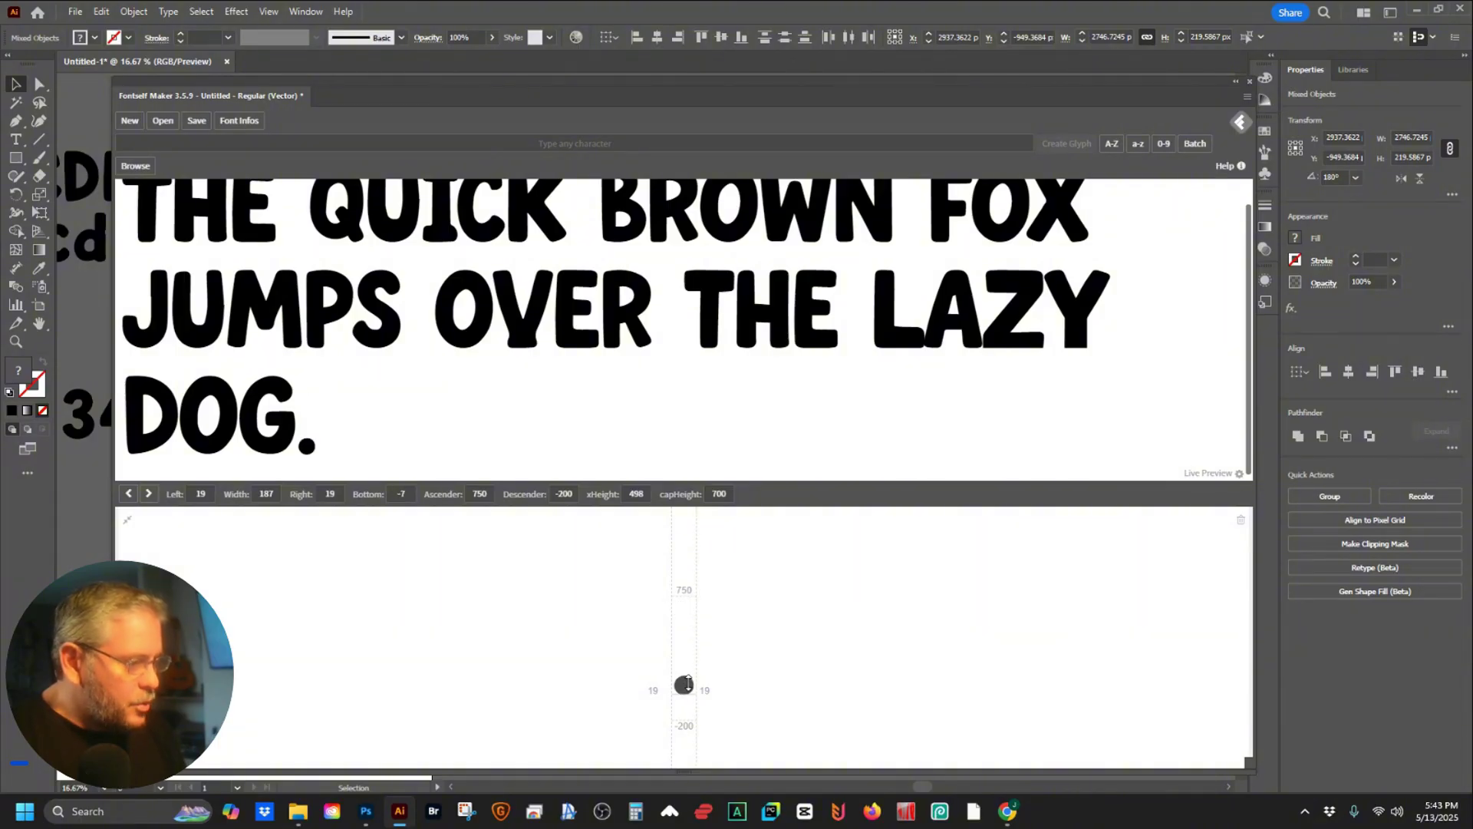
click(581, 575)
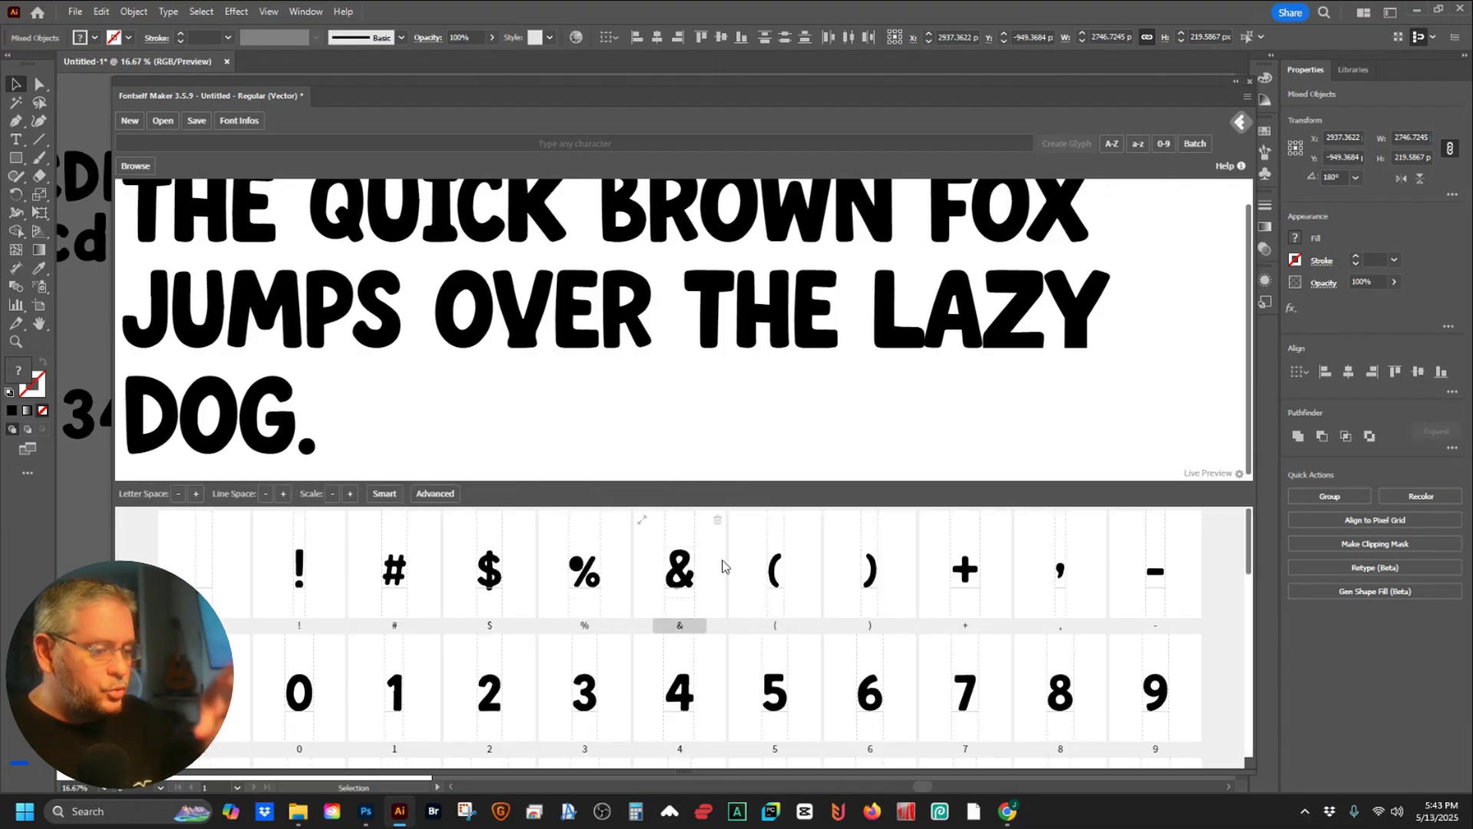
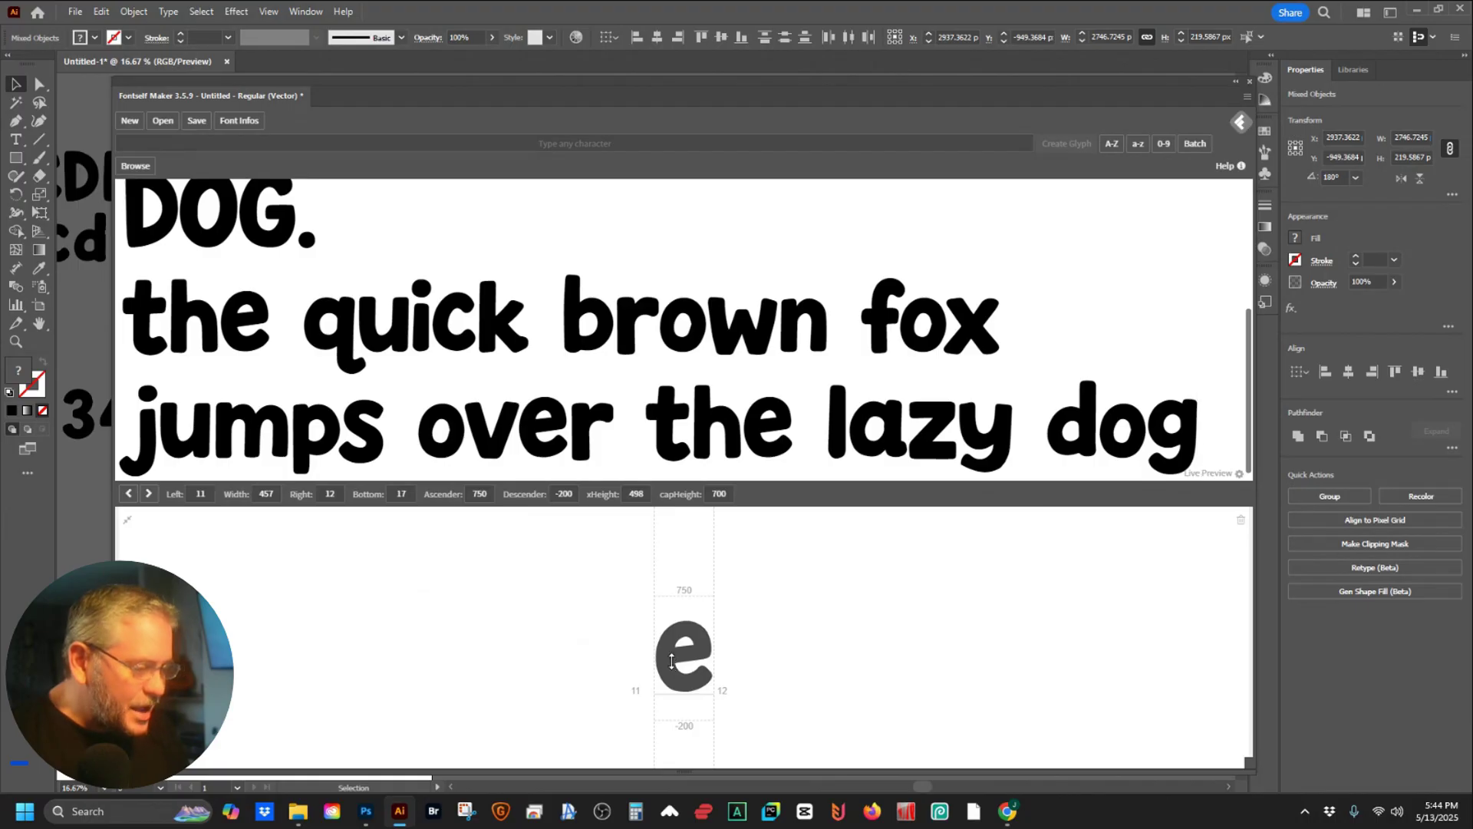
- Lower the lowercase e glyph to a bottom value of -12
key(Down)
key(Down)
key(Down)
key(Down)
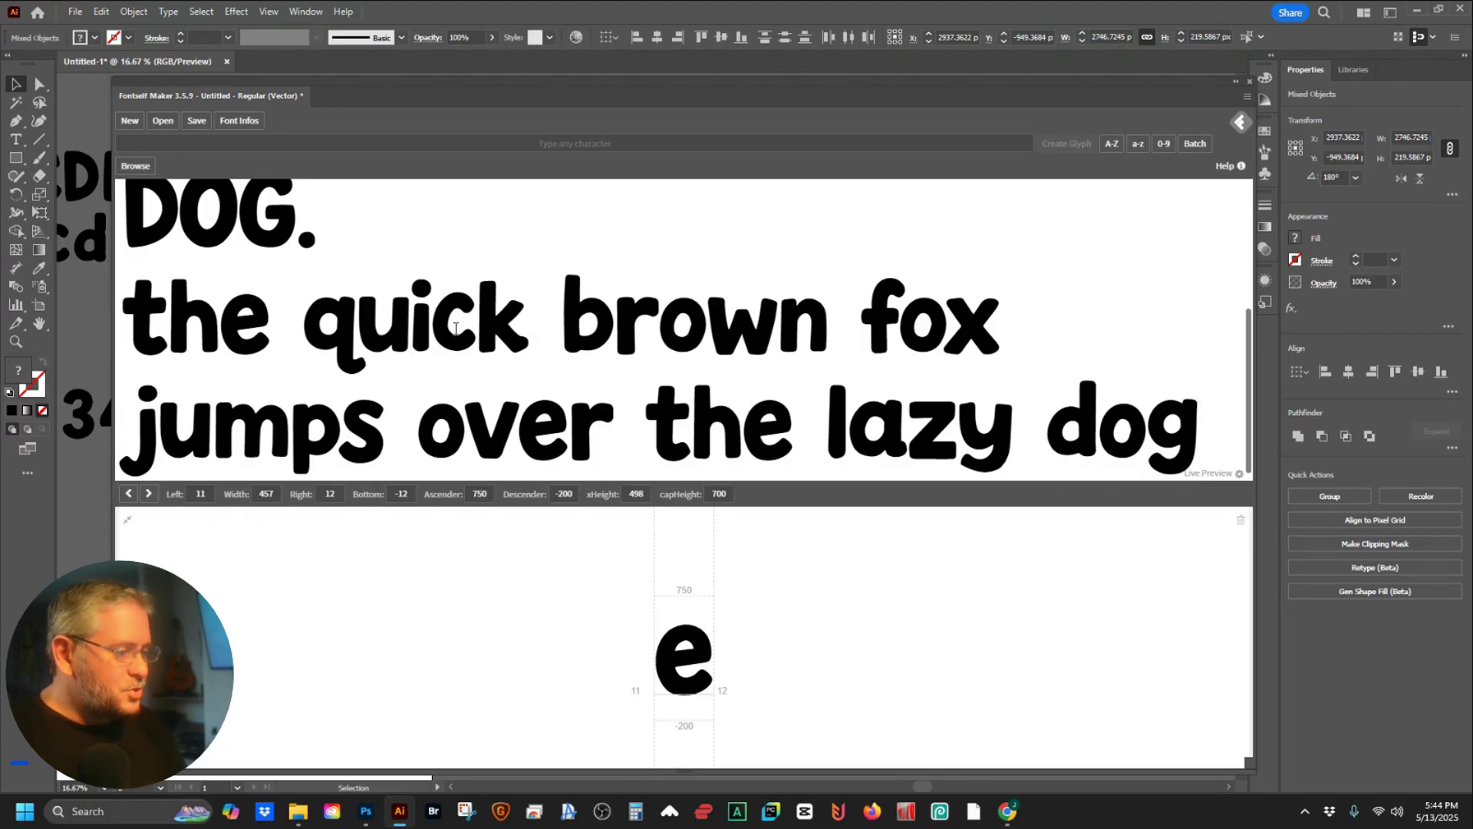
double_click(430, 554)
- Lower the lowercase c glyph to a bottom value of -13 and the lowercase o glyph to -18
scroll(478, 629, up, 2)
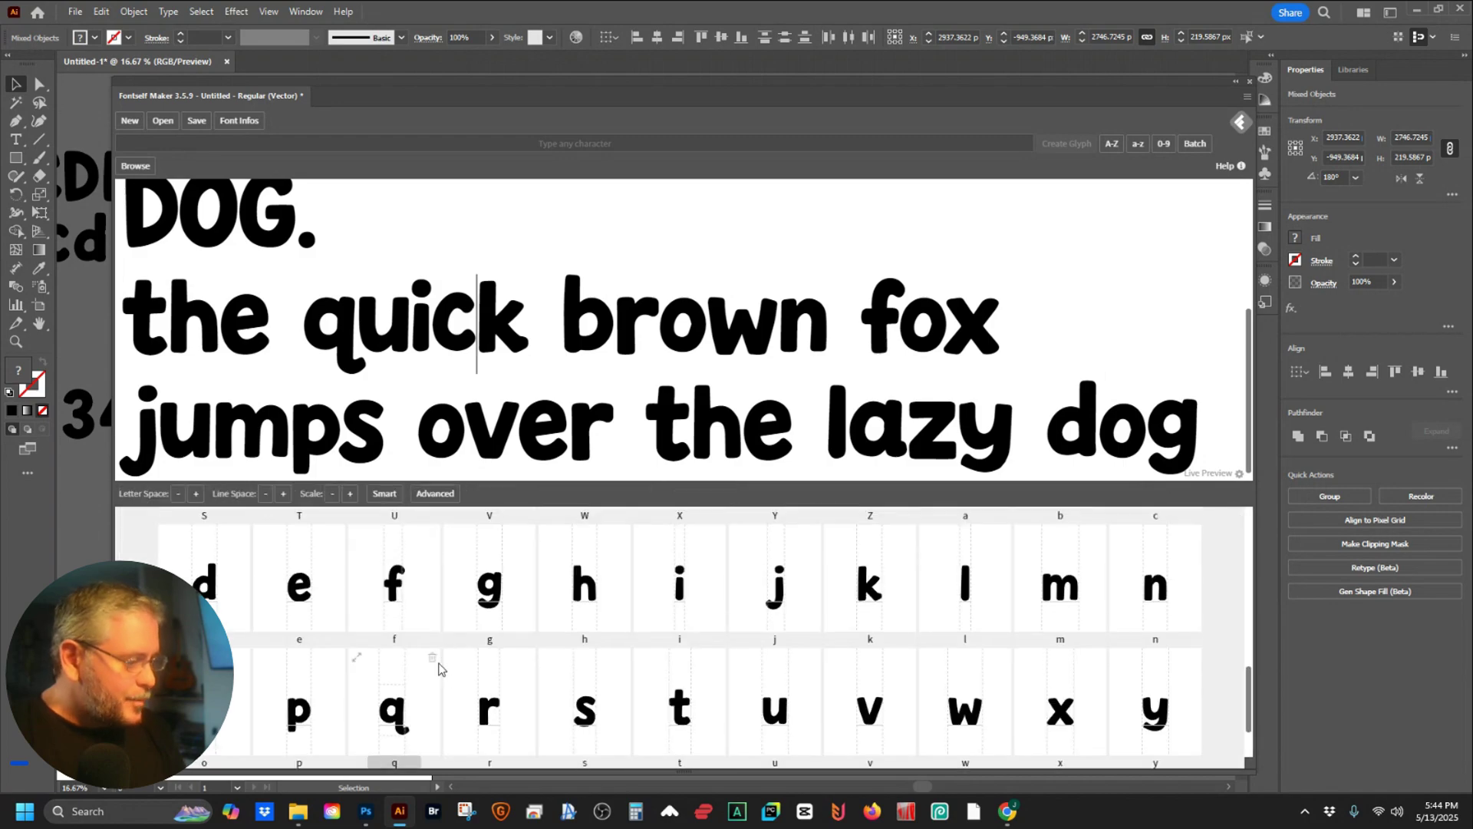
double_click(1161, 542)
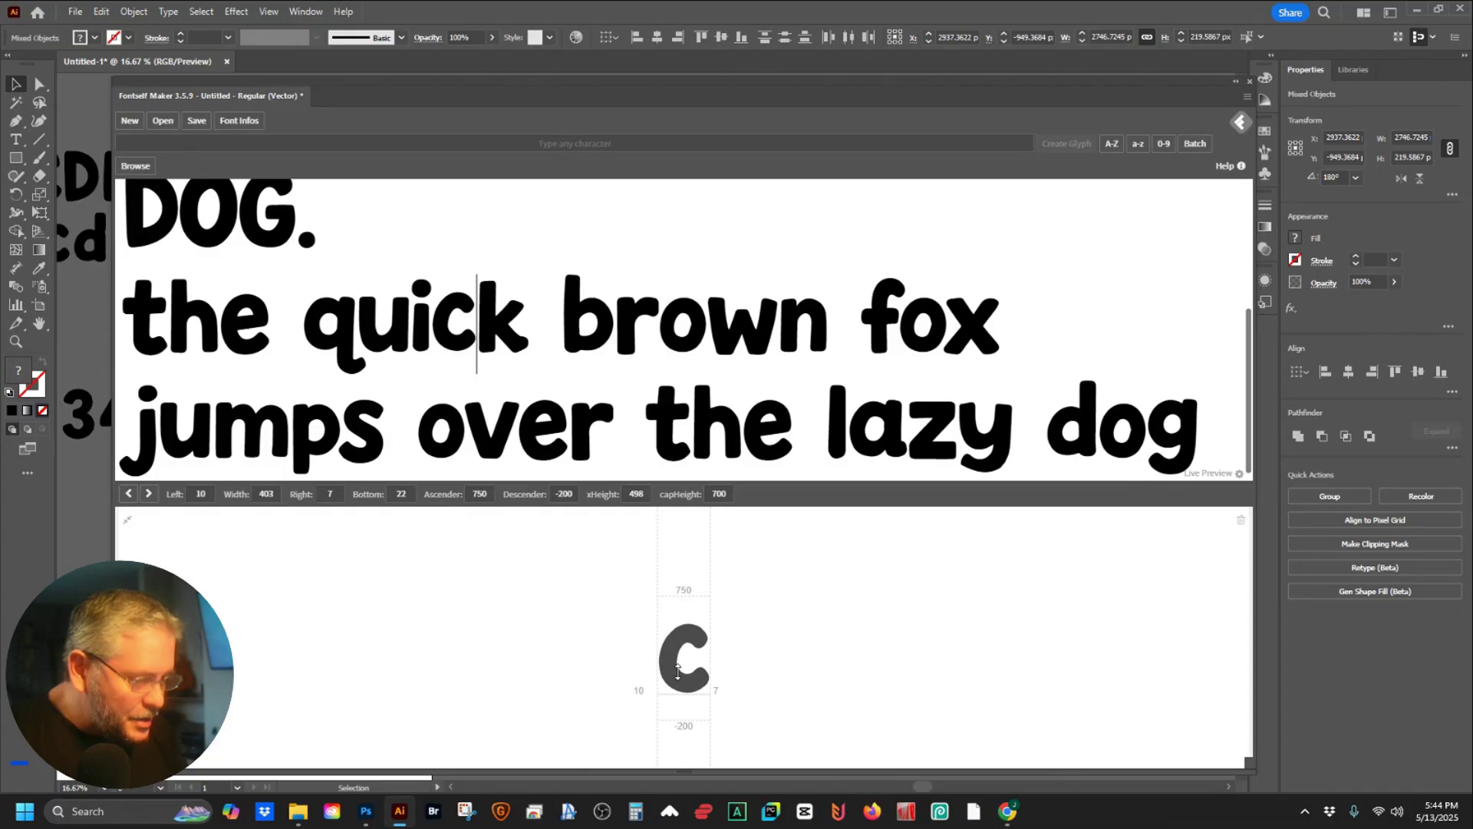
drag(677, 675, 679, 676)
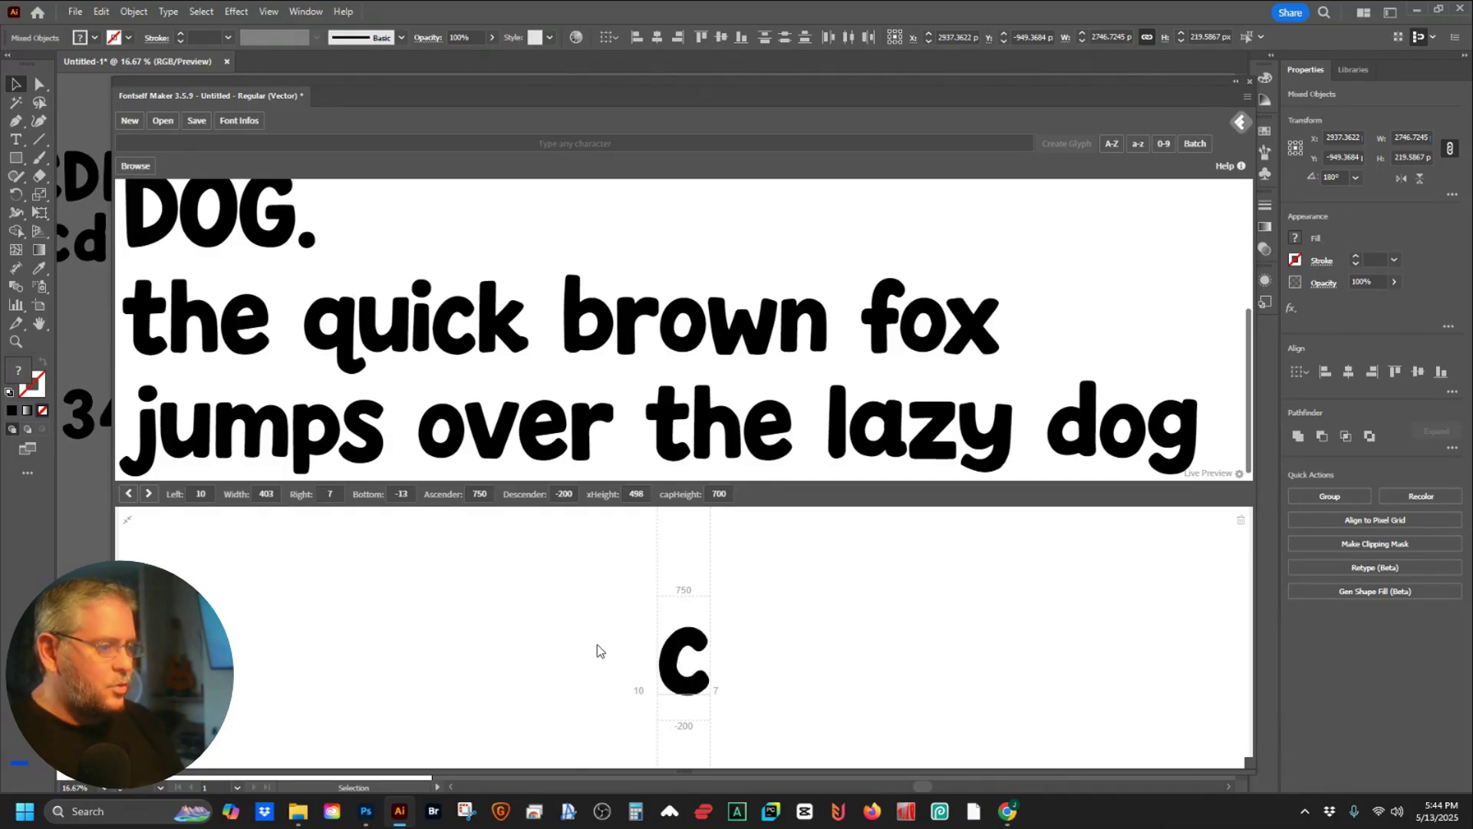
click(682, 330)
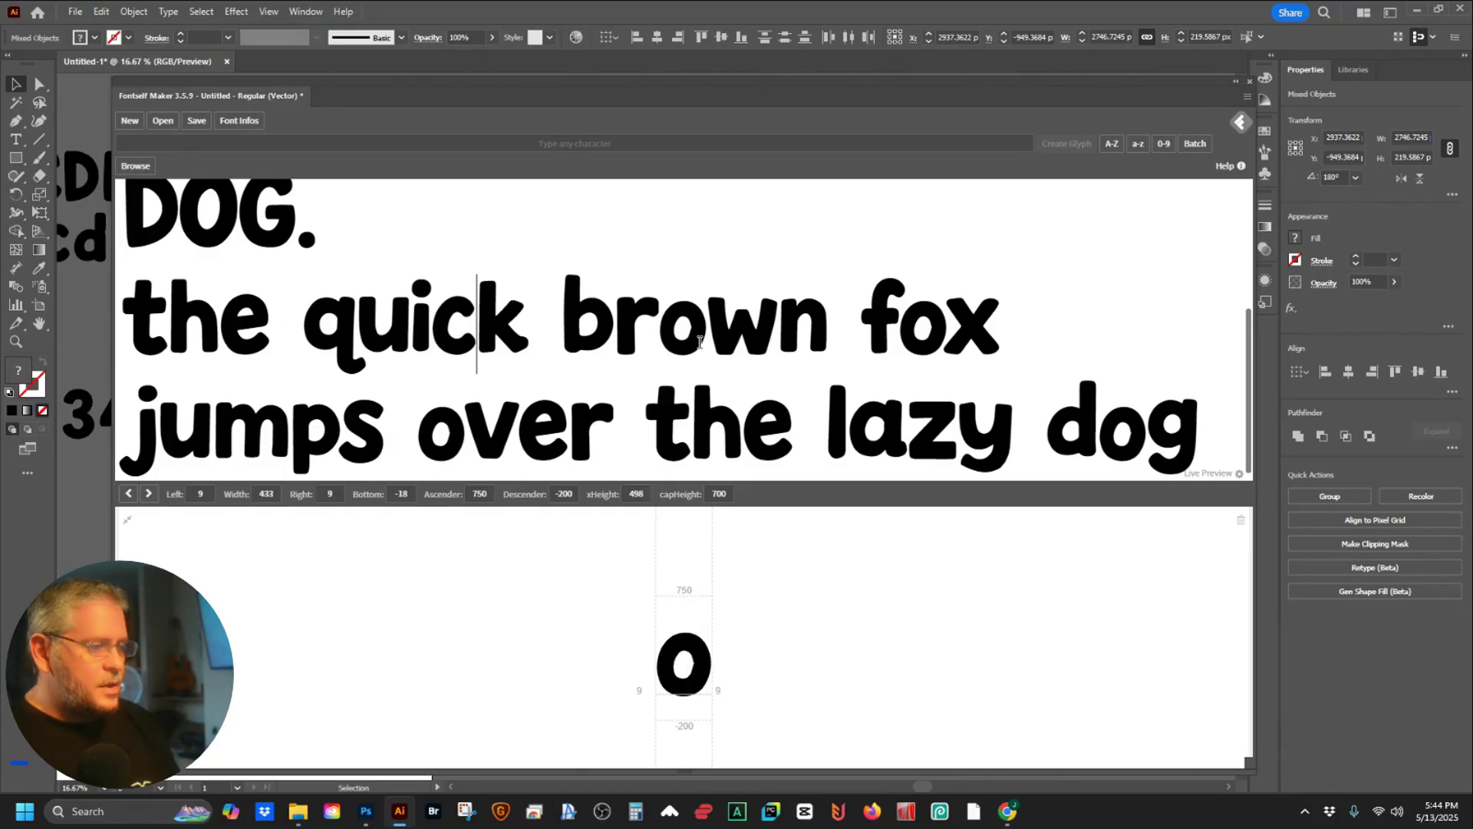
click(518, 614)
- Lower the lowercase b glyph to a bottom value of -18
scroll(518, 614, up, 3)
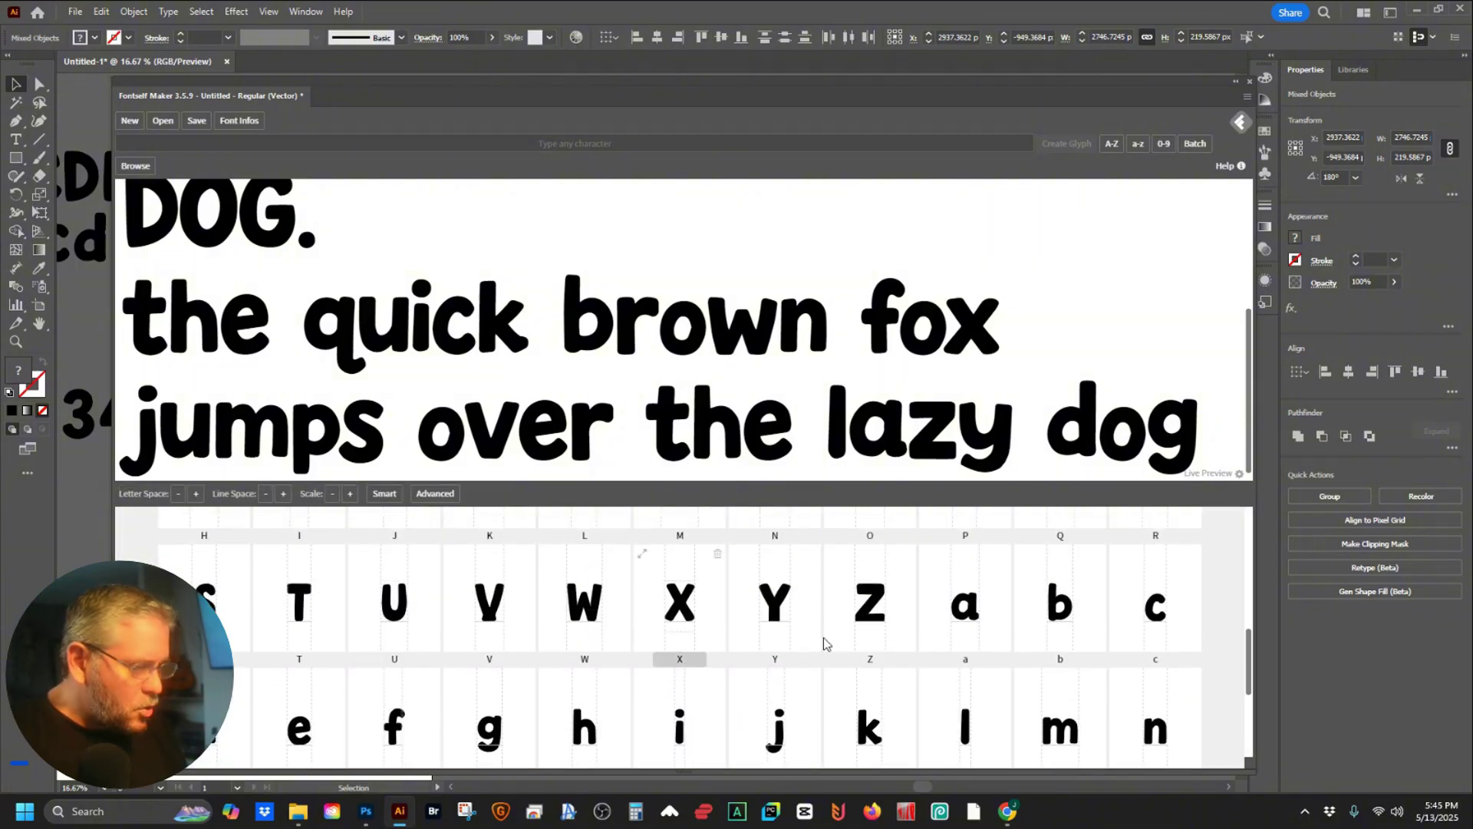
click(1062, 614)
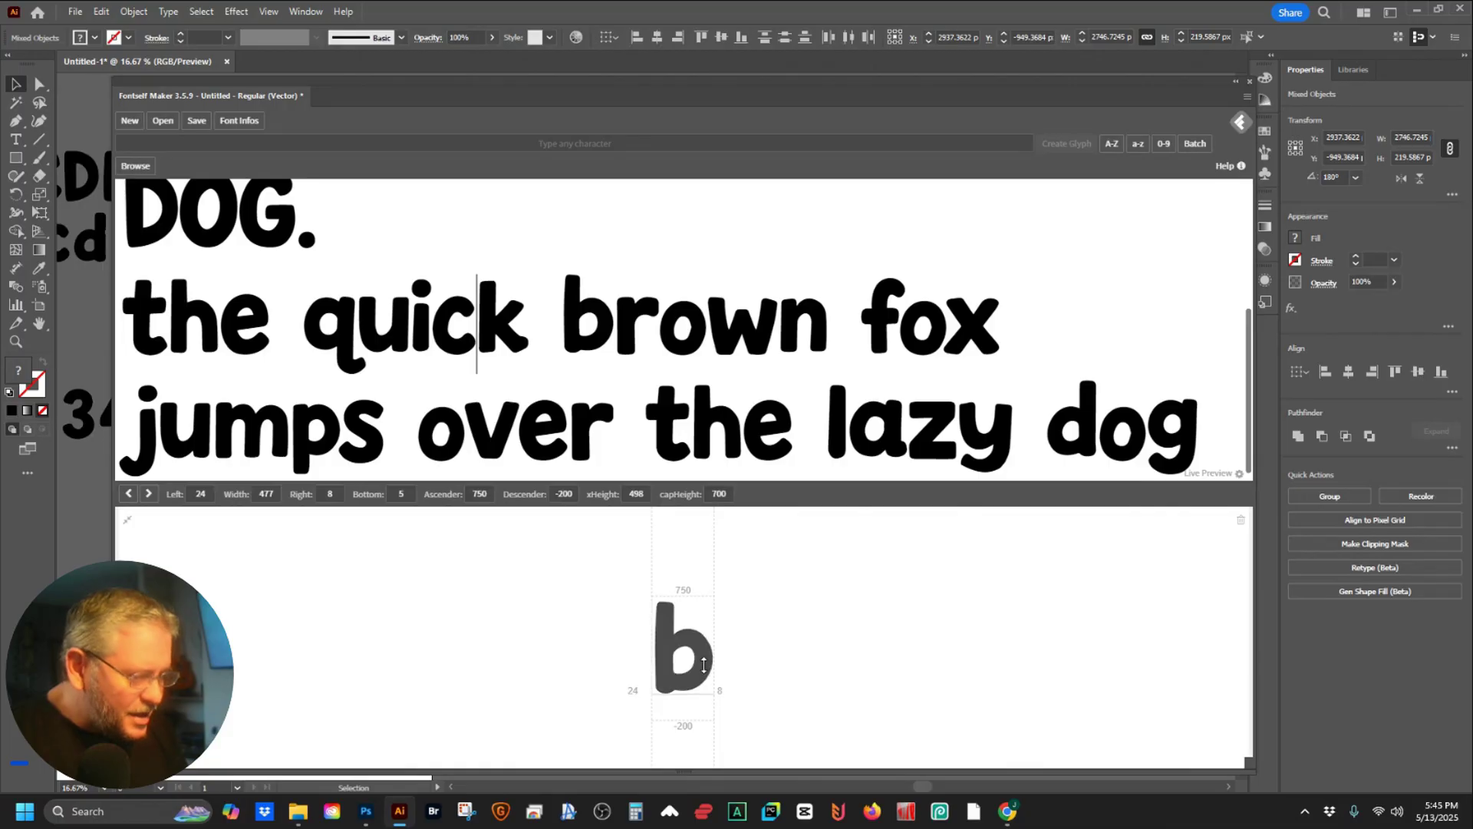
drag(704, 667, 705, 670)
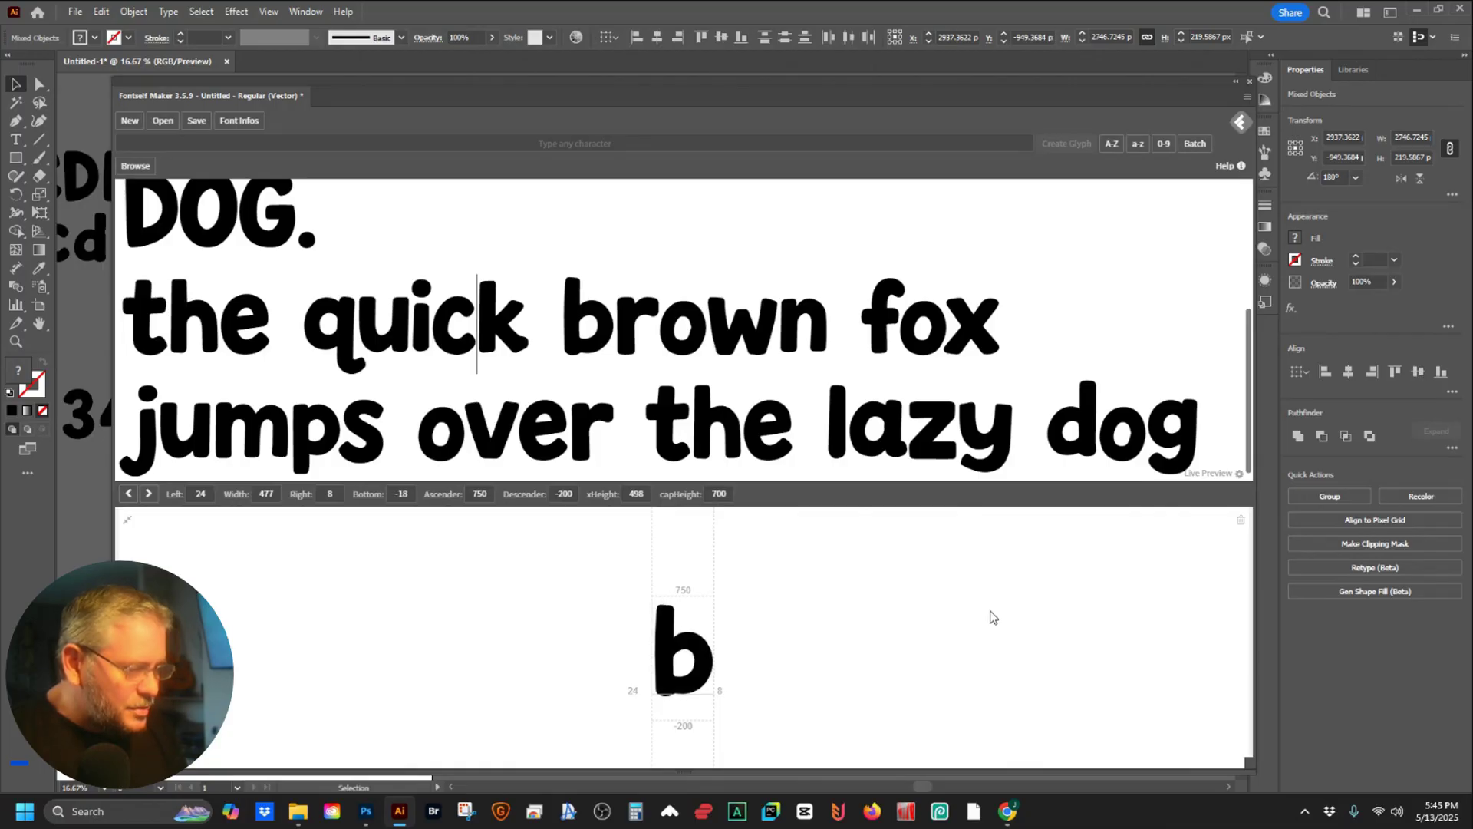
scroll(881, 359, down, 1)
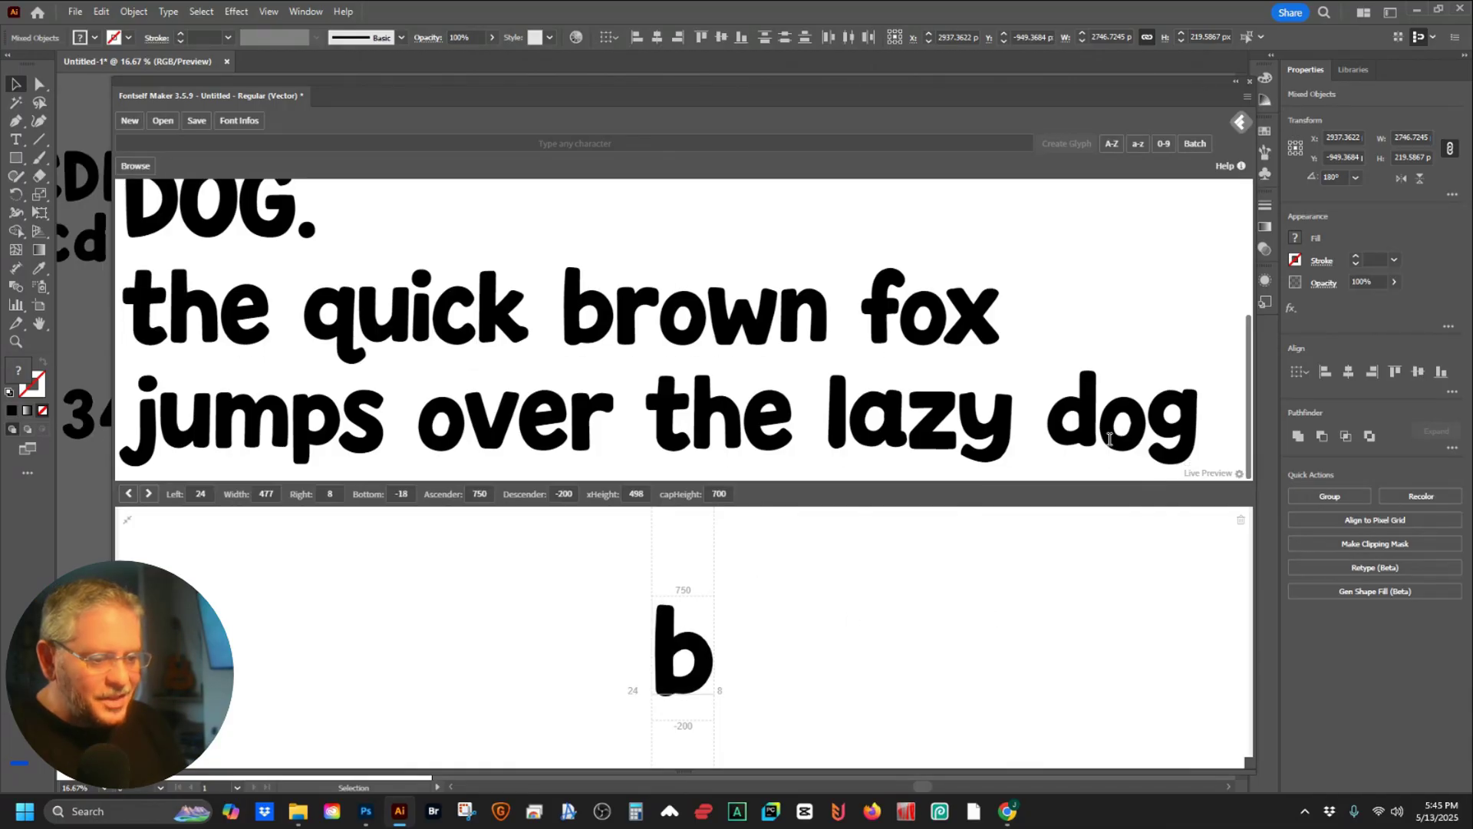
click(522, 635)
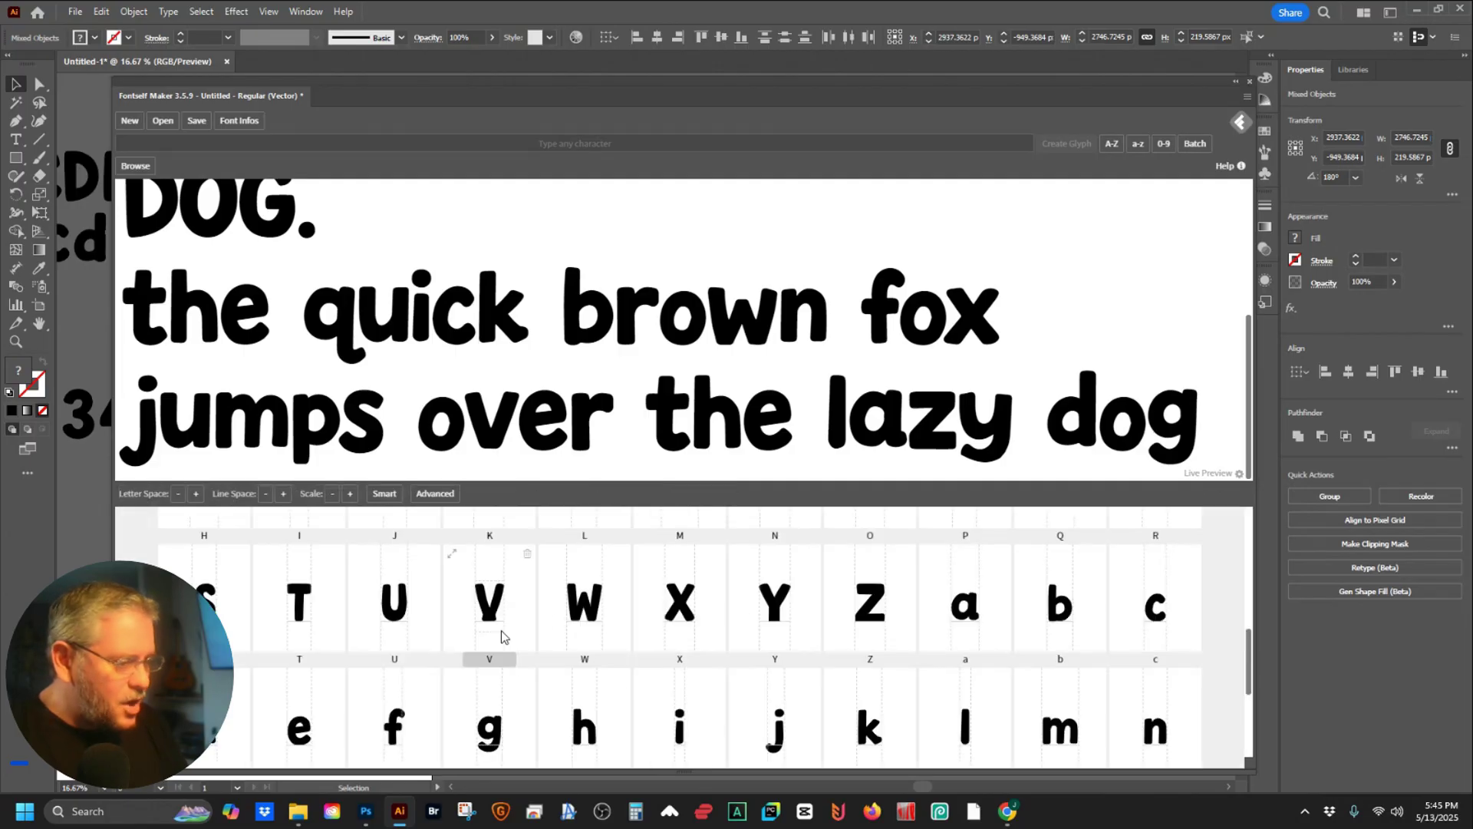
- Lower the lowercase d glyph to a bottom value of -10
scroll(515, 635, down, 1)
click(515, 637)
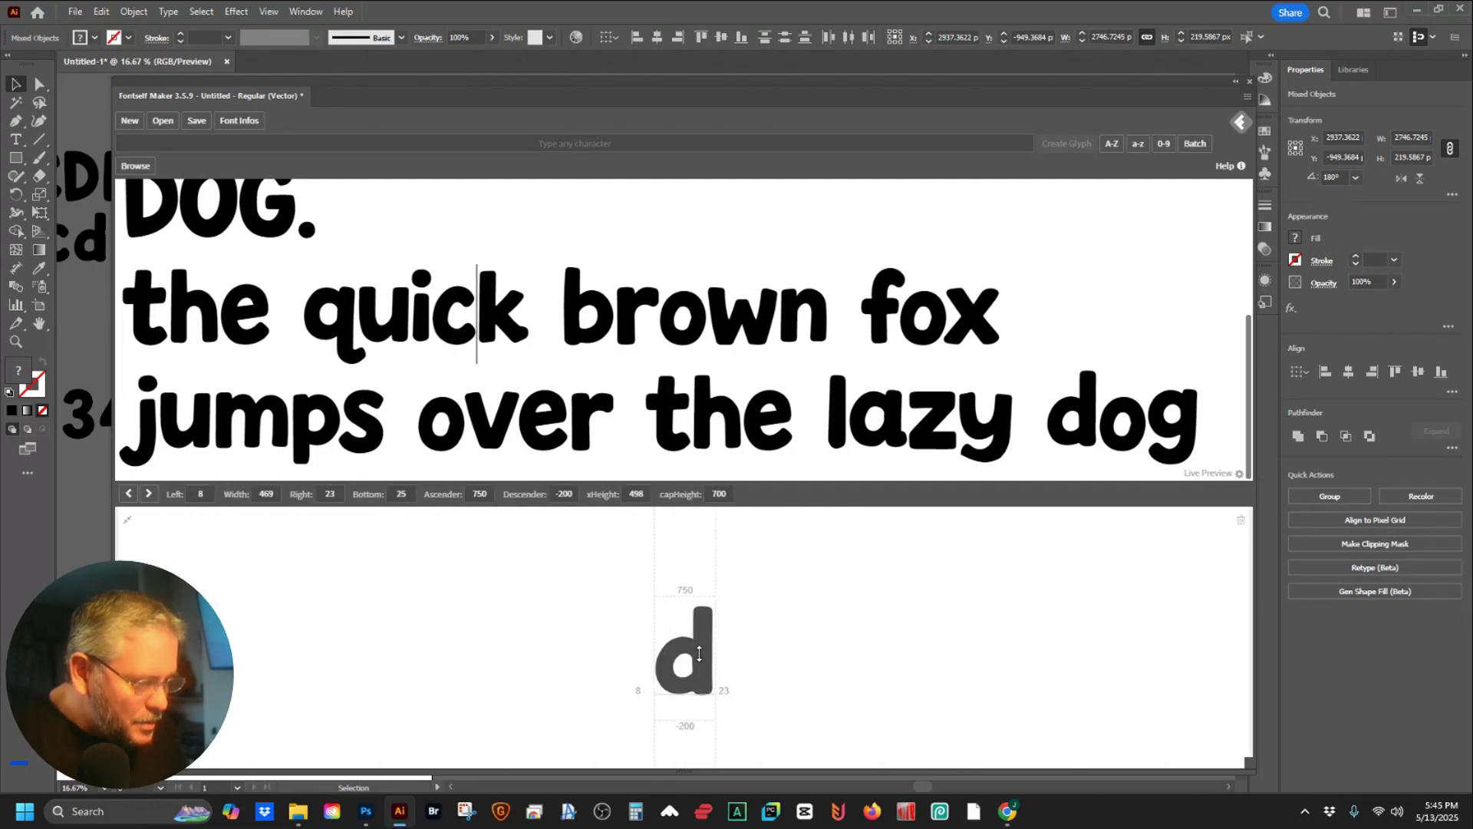
drag(699, 654, 699, 652)
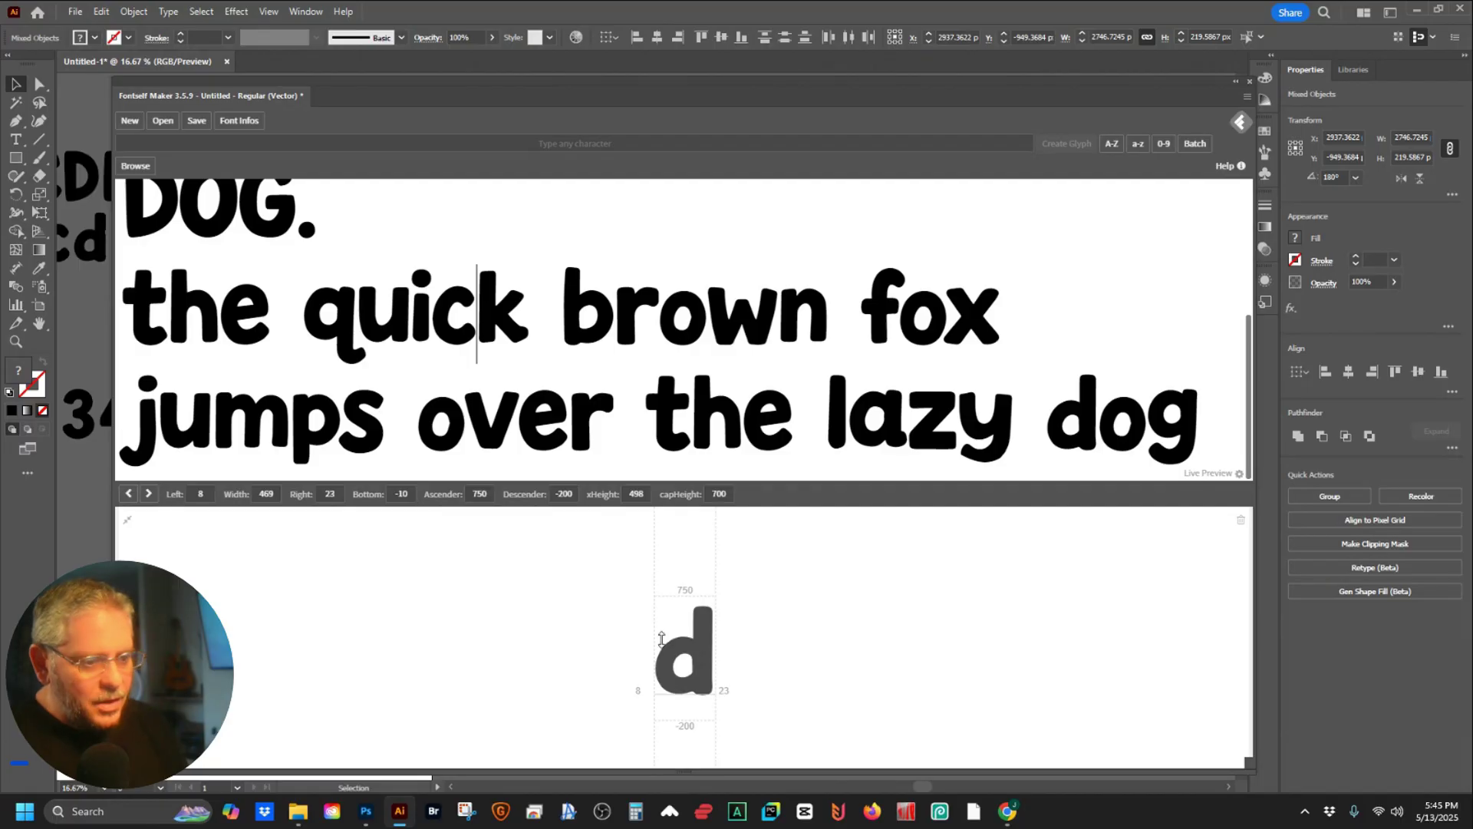
click(431, 625)
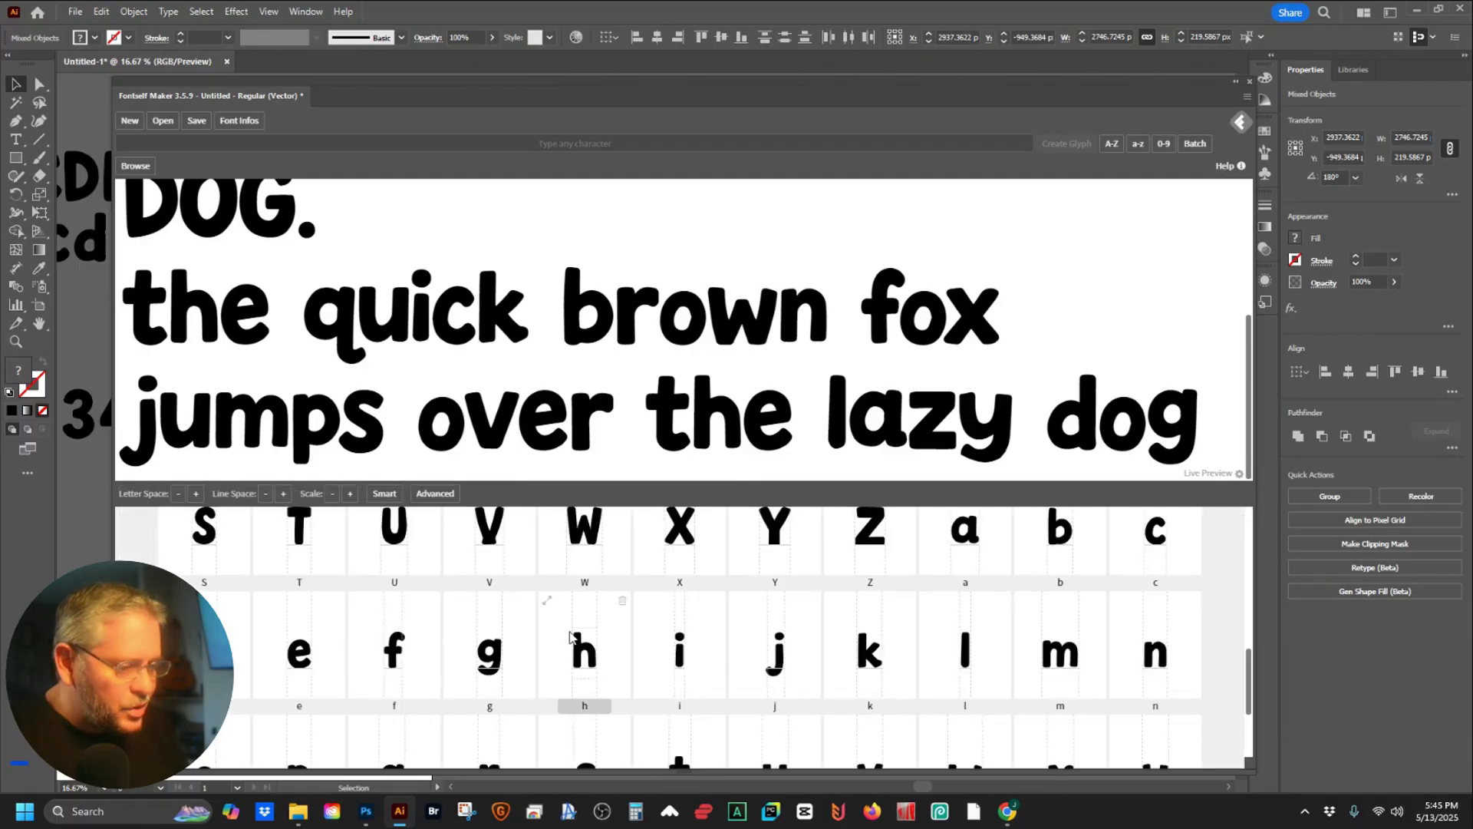
- Lower the lowercase g glyph to a bottom value of -206 and the lowercase u glyph to -13
click(504, 664)
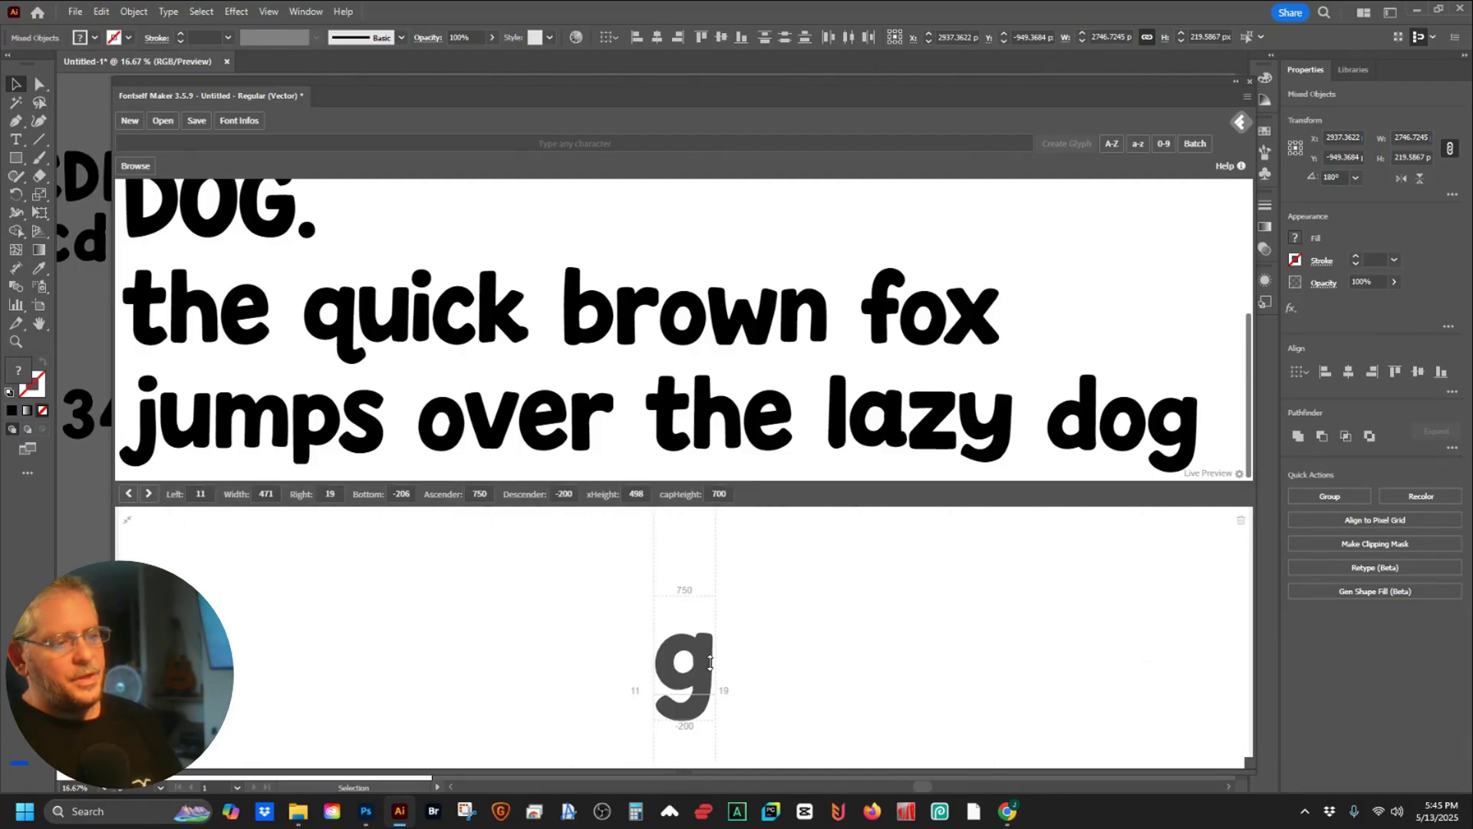
click(703, 710)
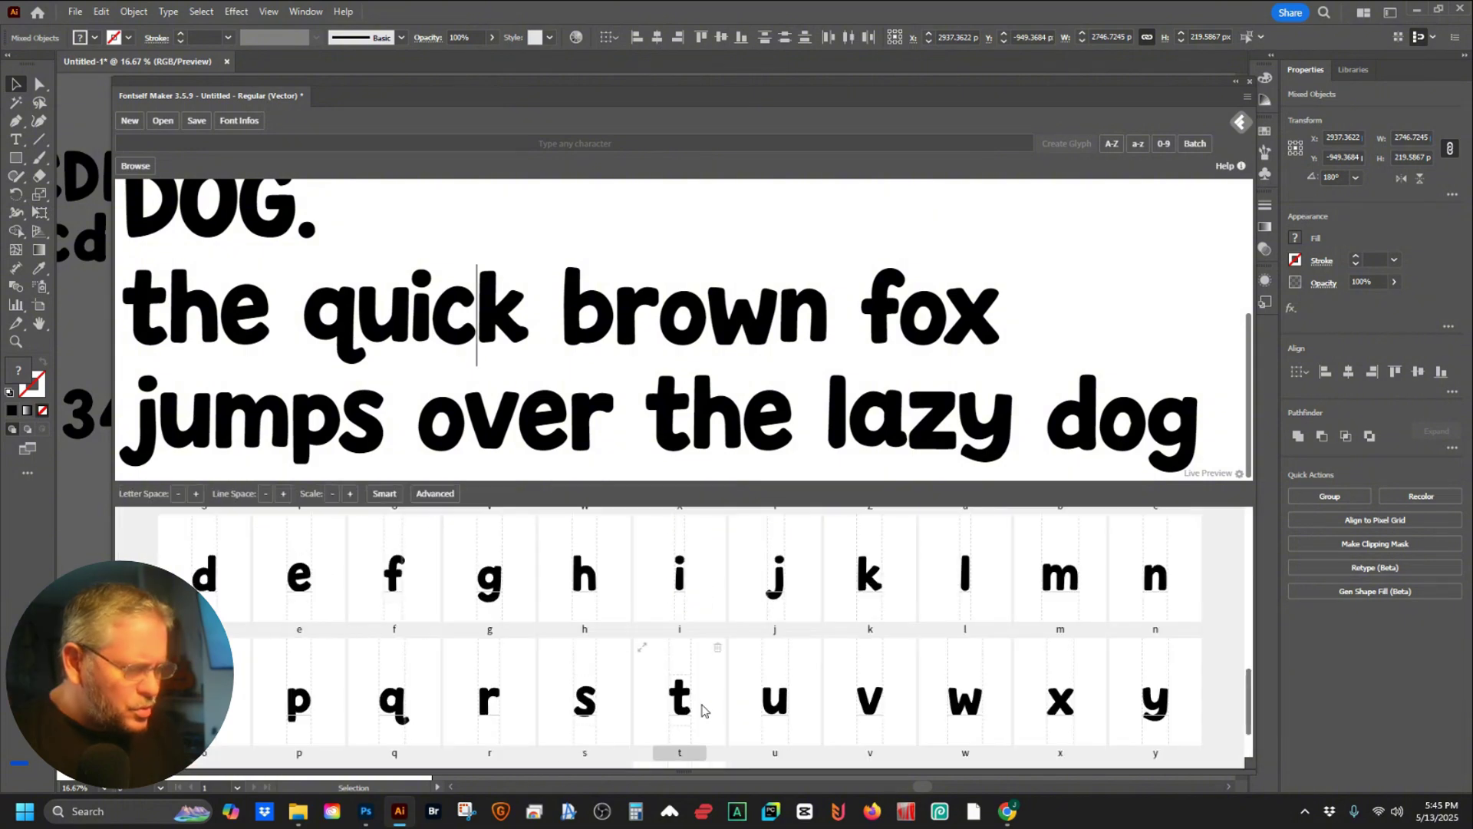
click(774, 700)
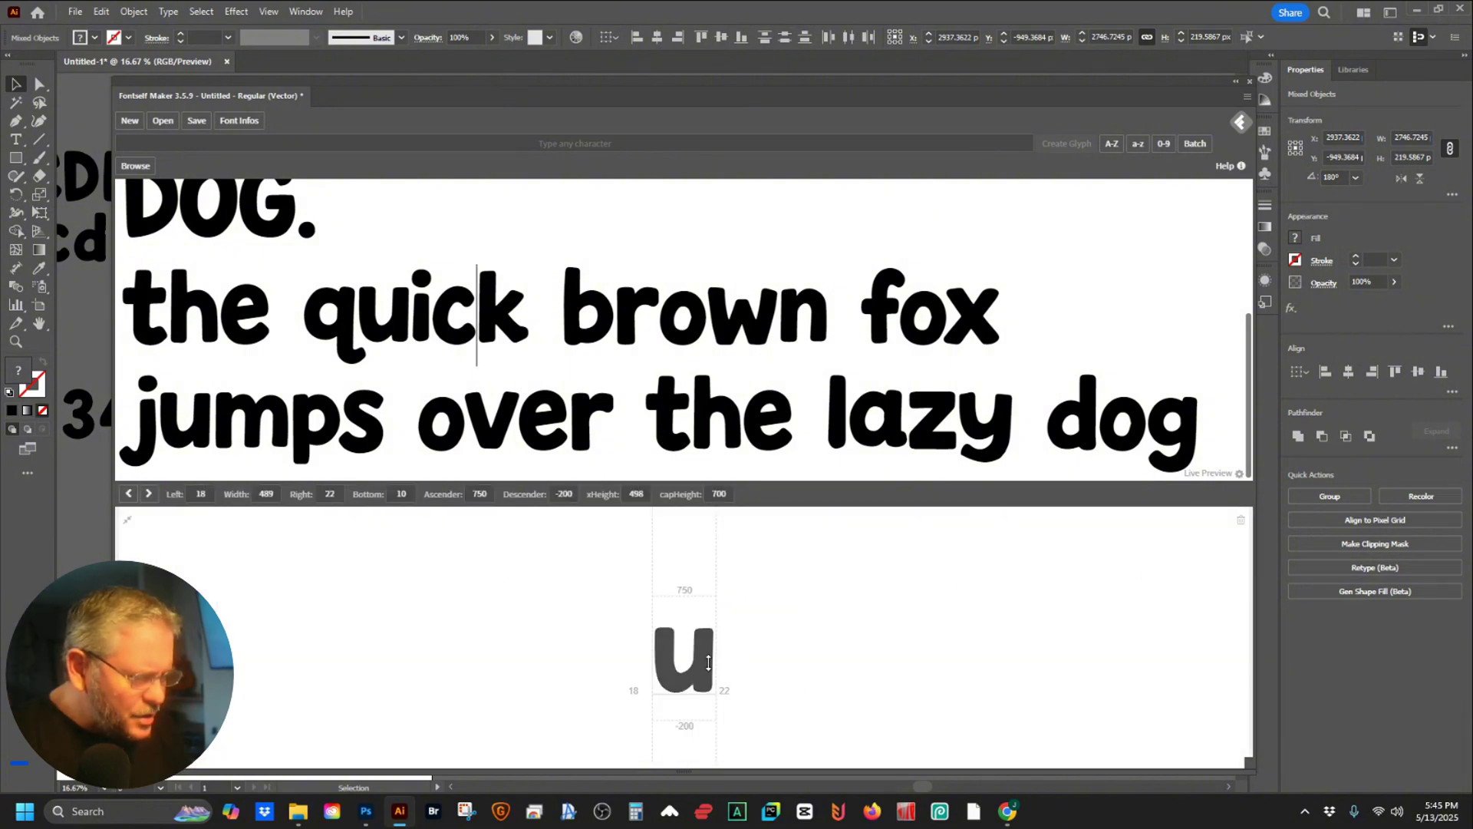
drag(707, 663, 708, 676)
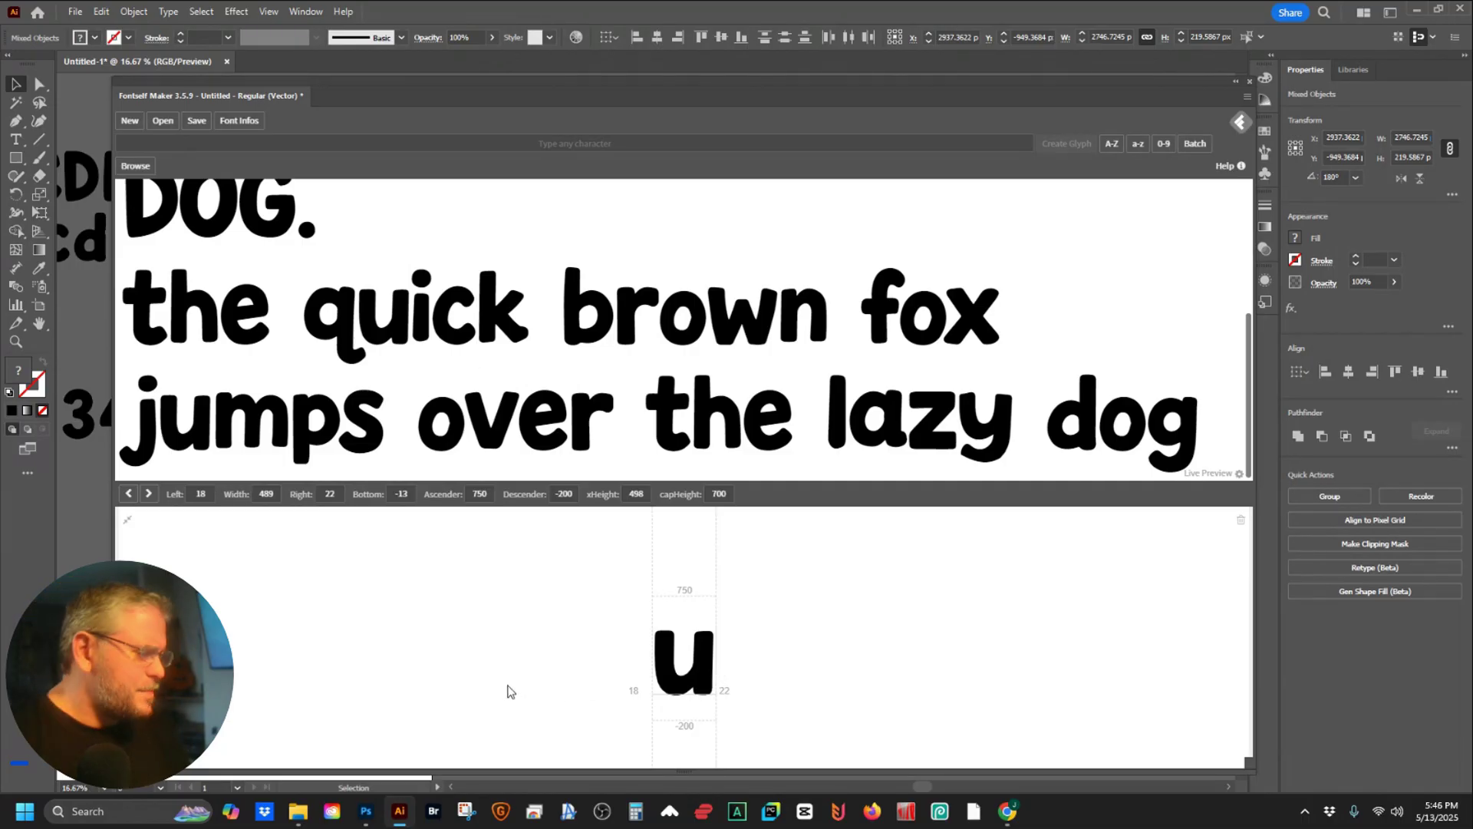
key(Escape)
- Position the lowercase j glyph vertically at a bottom value of -131
double_click(772, 593)
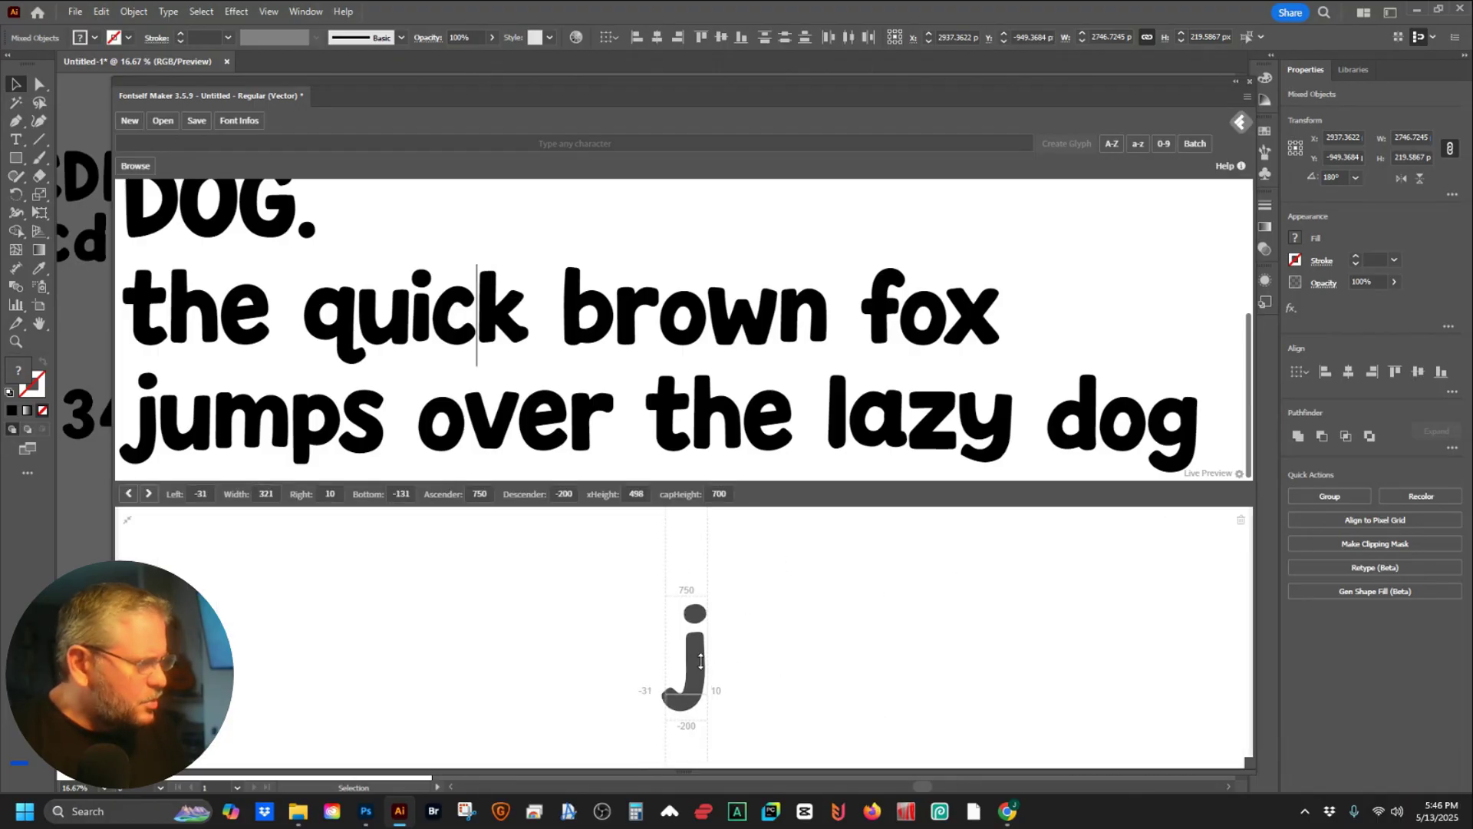
drag(700, 661, 702, 670)
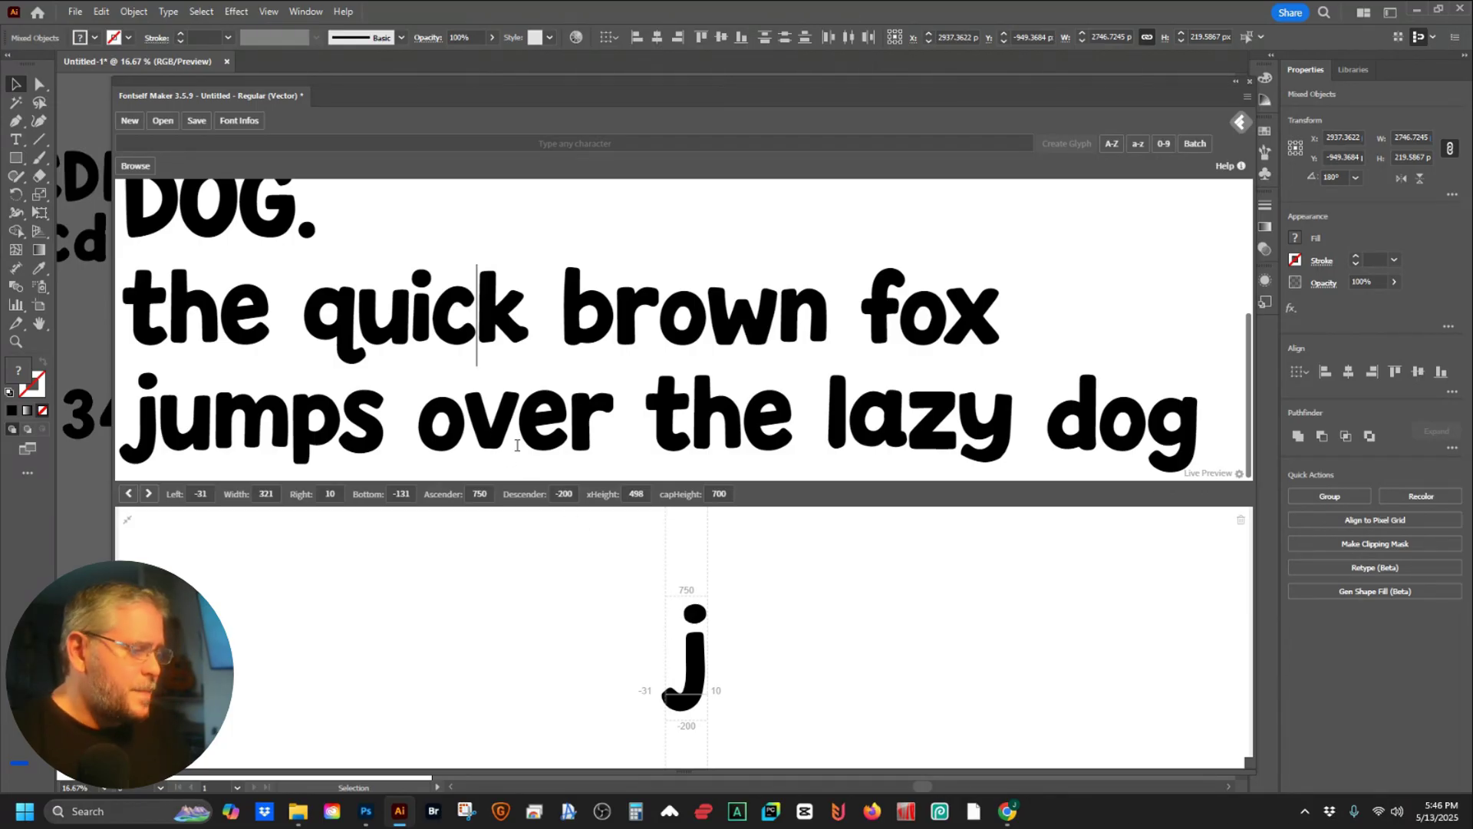
click(494, 582)
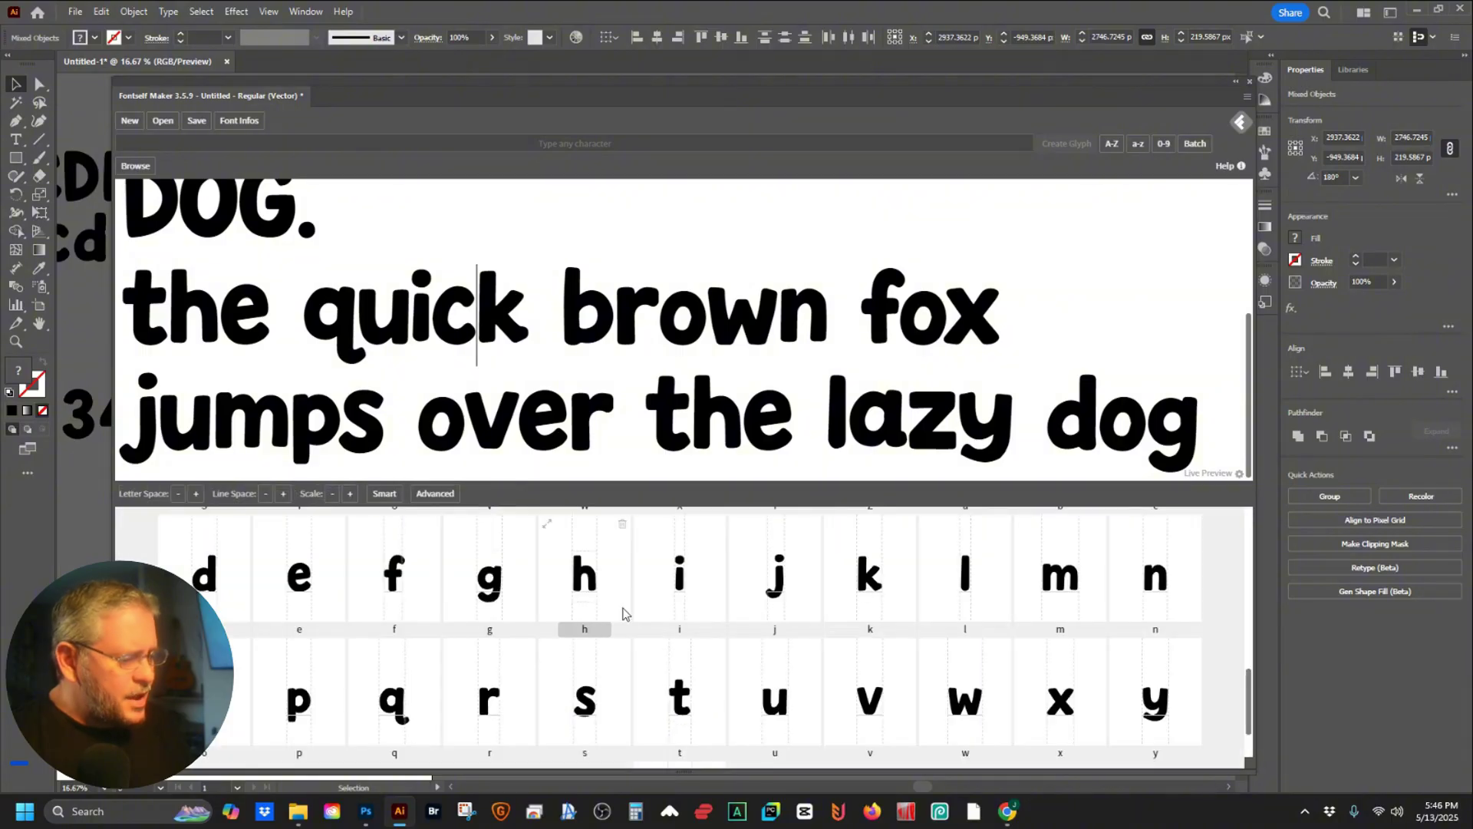
- Open the lowercase v glyph and add the test text "I'M" on a new line below the sample sentences in the live preview
click(869, 686)
text(I'm)
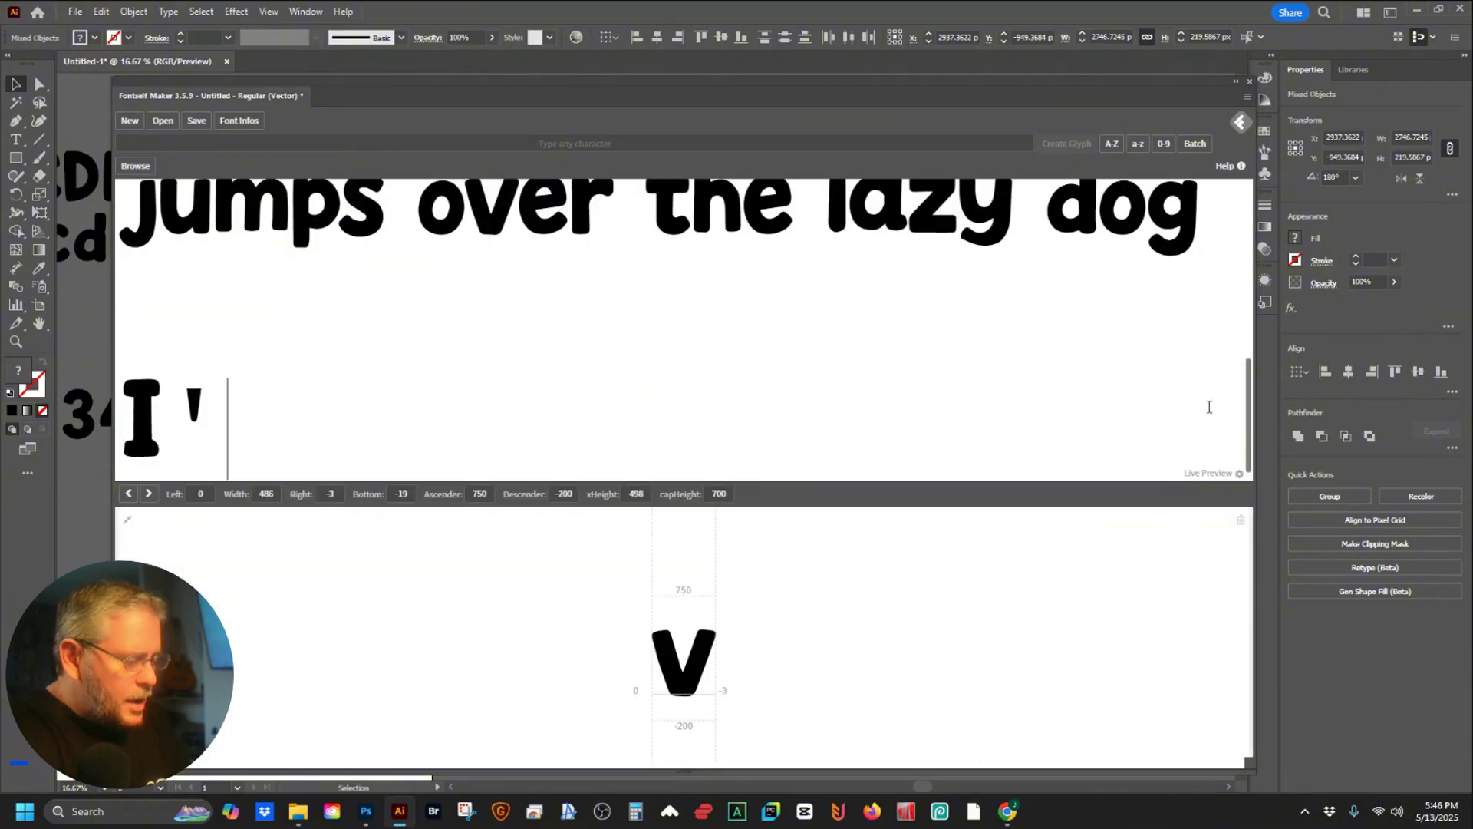
key(BackSpace)
key(BackSpace)
text(m)
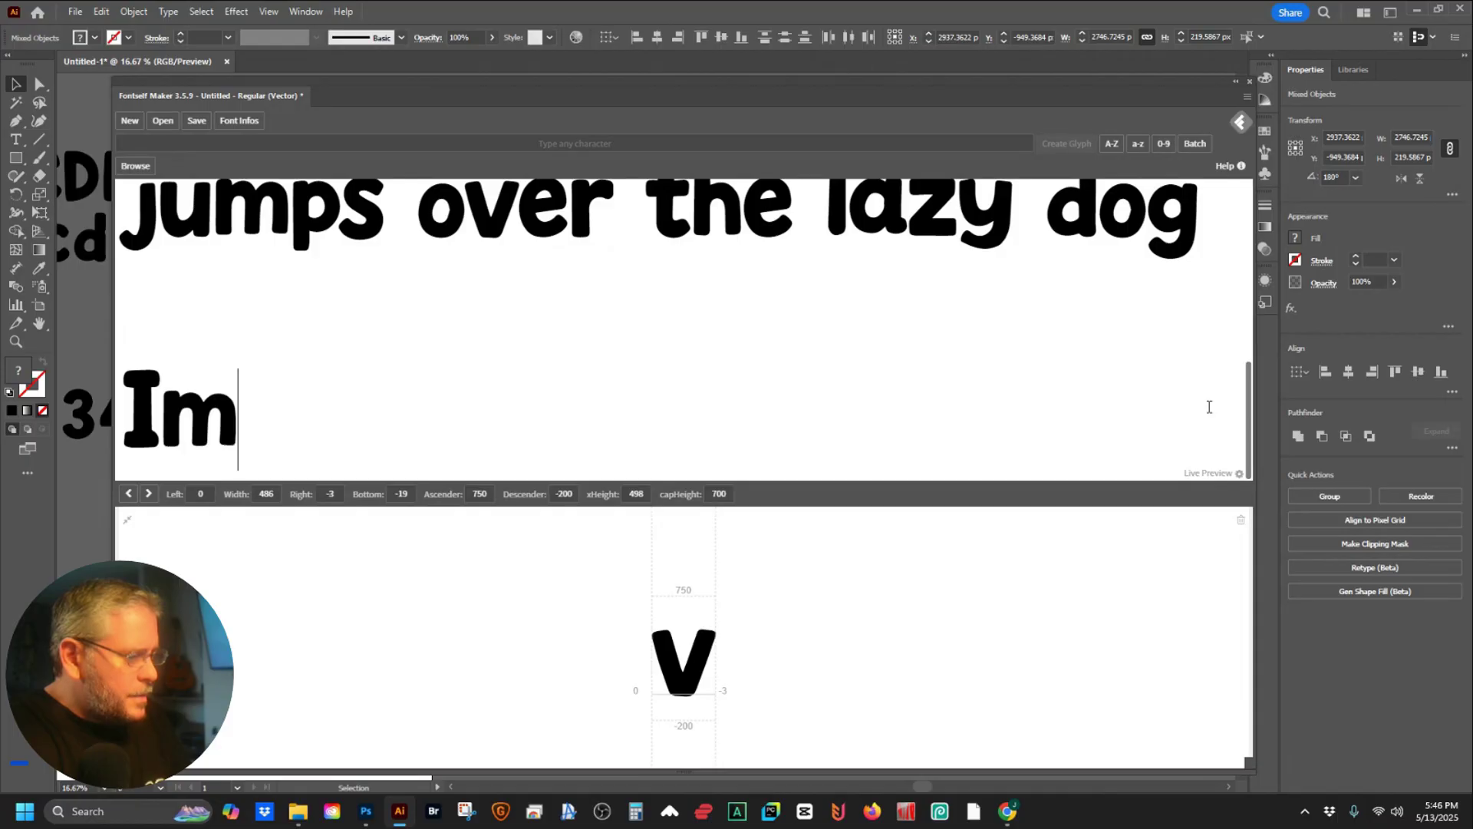
key(BackSpace)
text('m)
key(BackSpace)
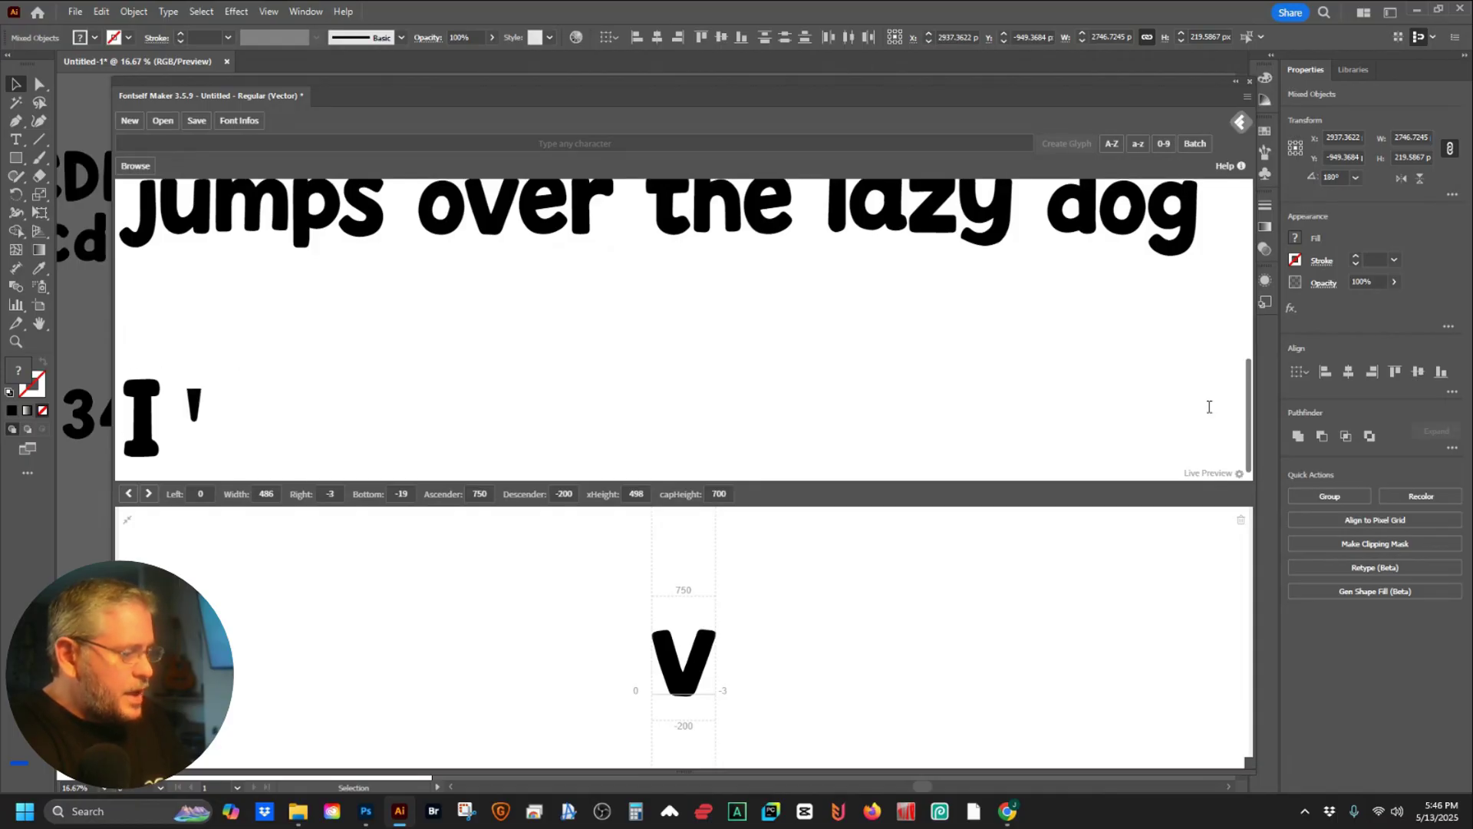
text(M)
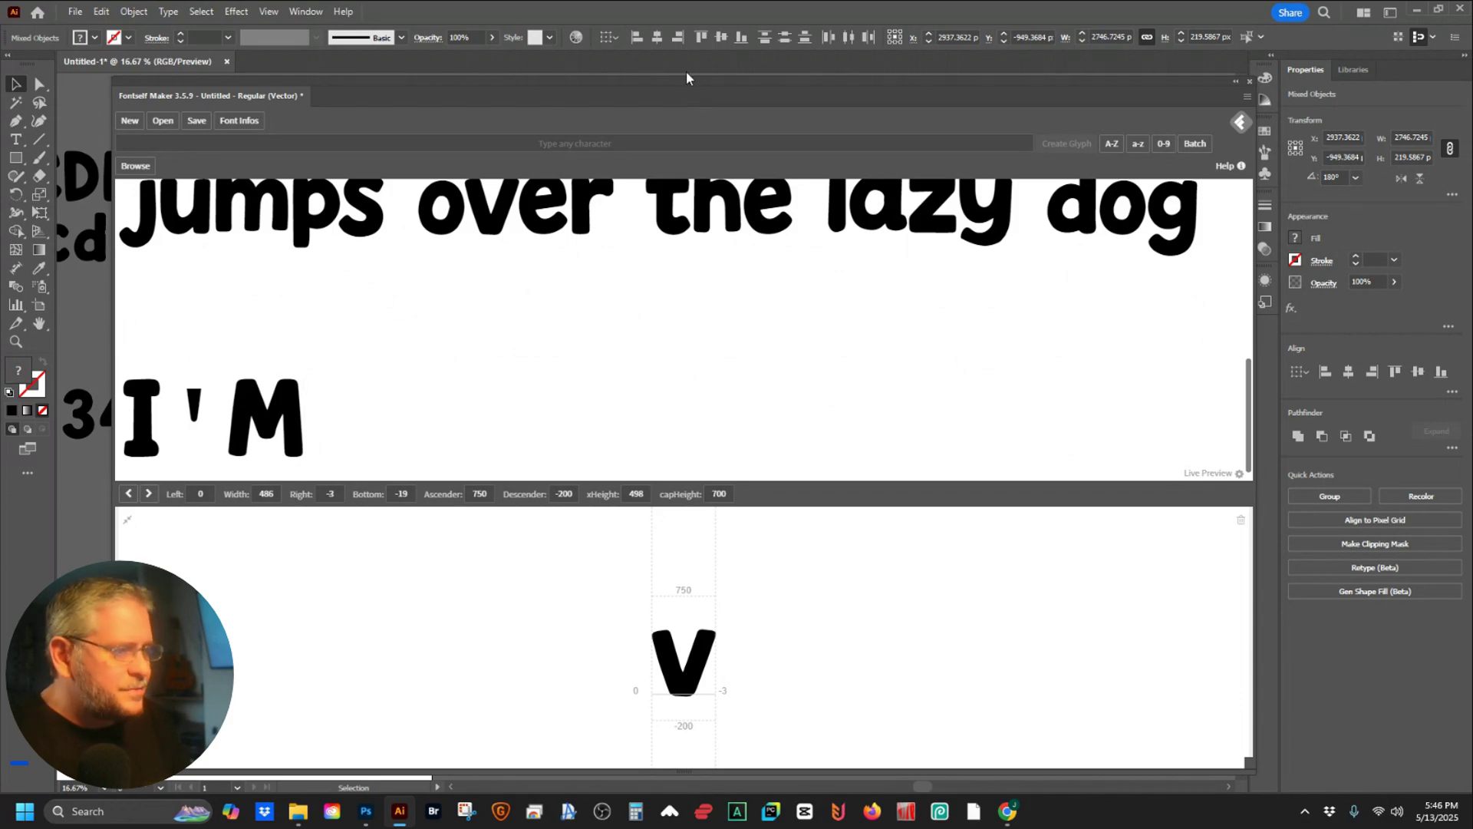
- Move the font panel aside and add the comma artwork from the punctuation row to the font as a new glyph
drag(687, 77, 651, 414)
click(652, 326)
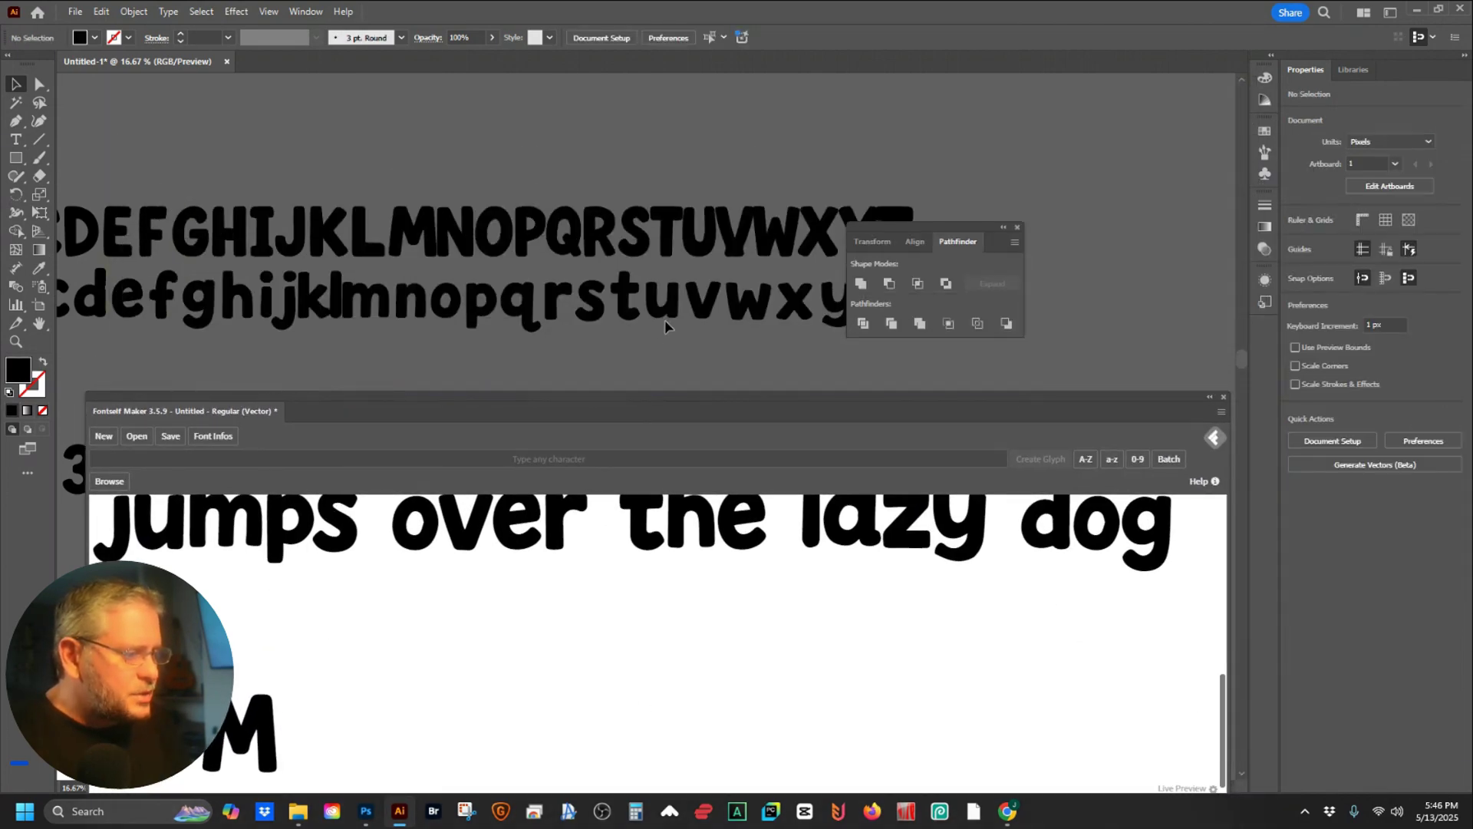
scroll(666, 317, down, 5)
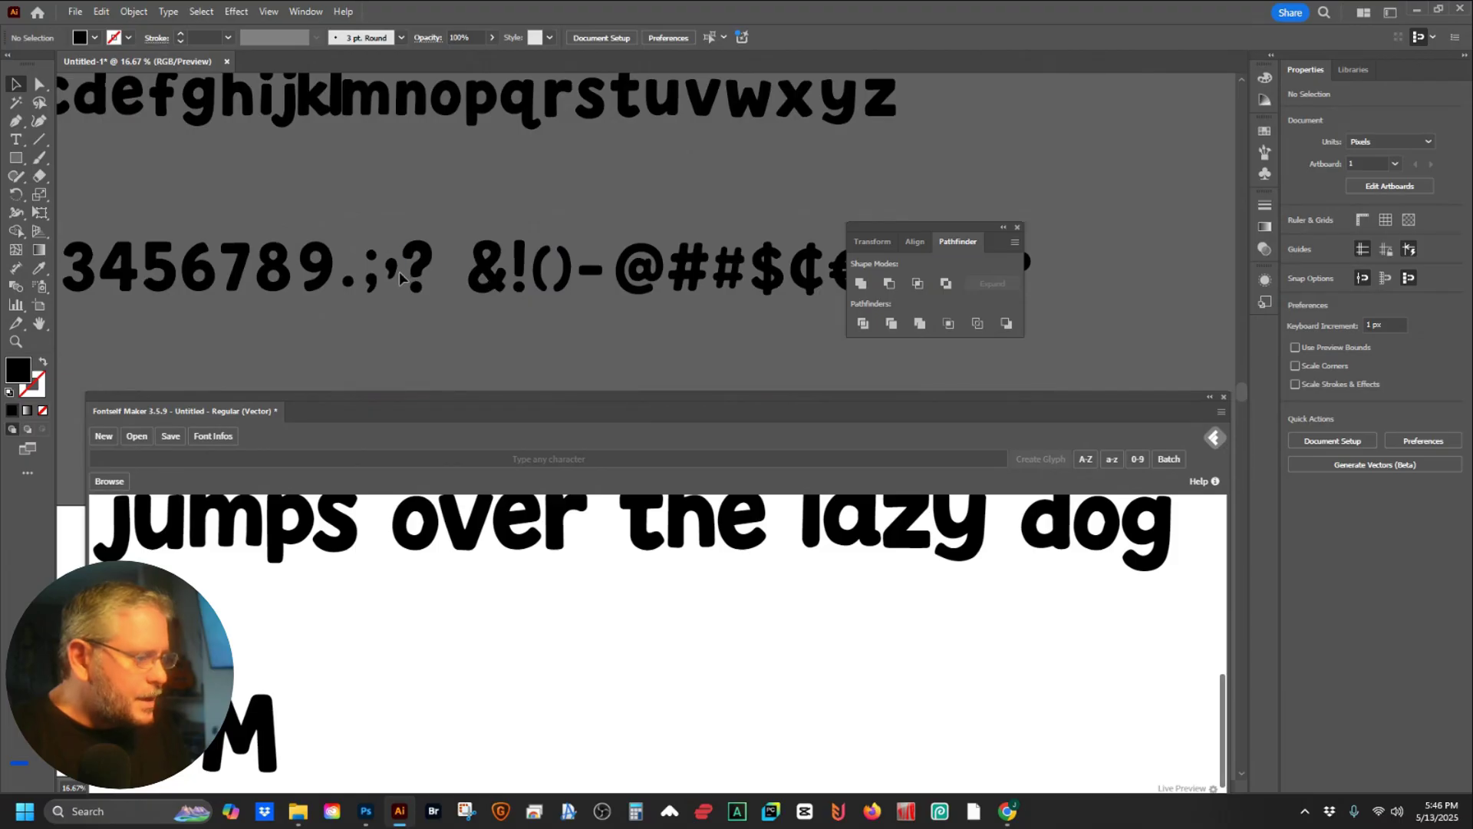
drag(393, 270, 1134, 737)
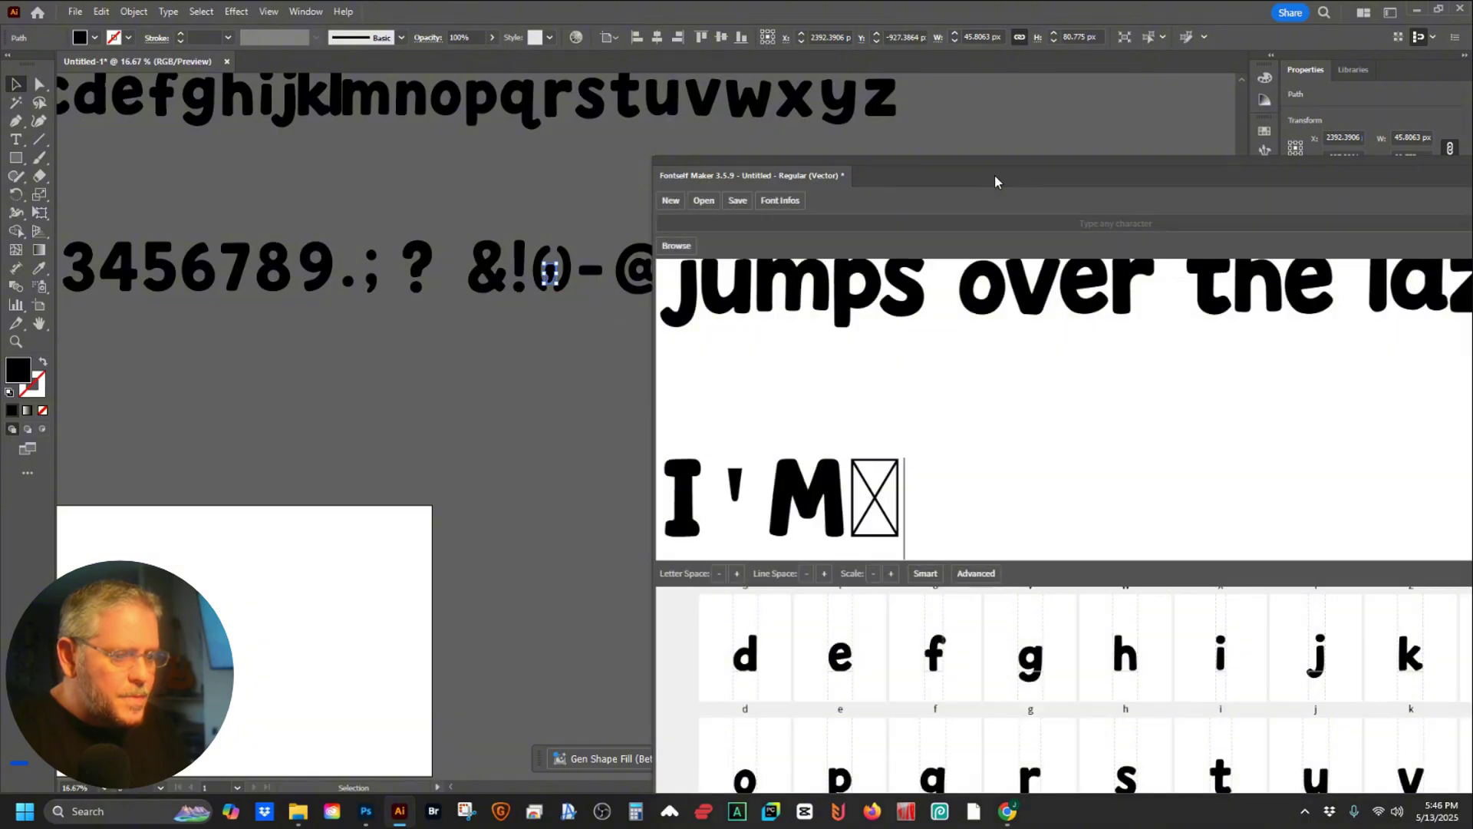
drag(994, 173, 556, 90)
- Raise the new comma-shaped glyph to a bottom value of 482 and reassign it to the apostrophe character
double_click(832, 698)
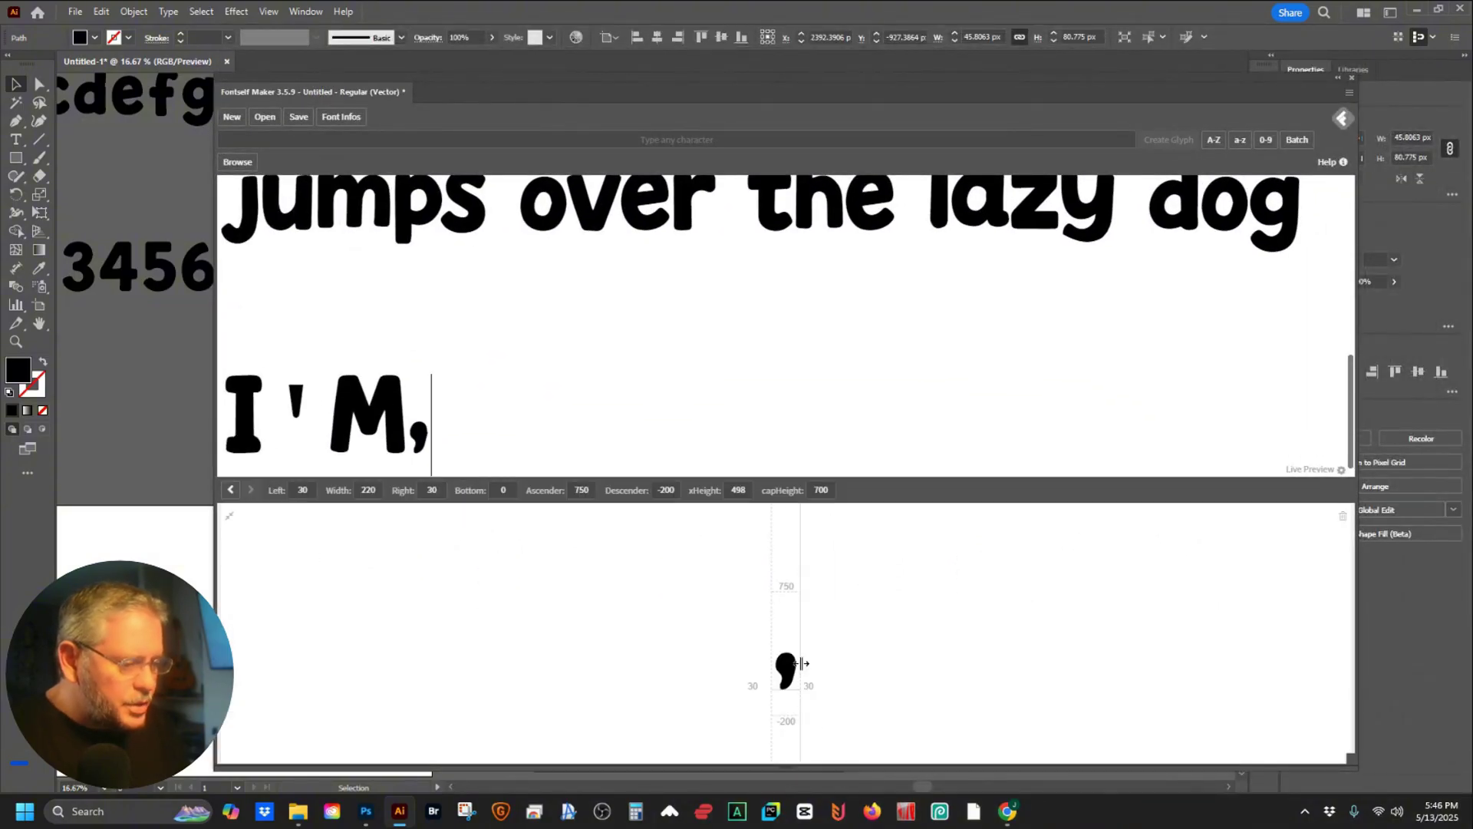
drag(795, 668, 785, 607)
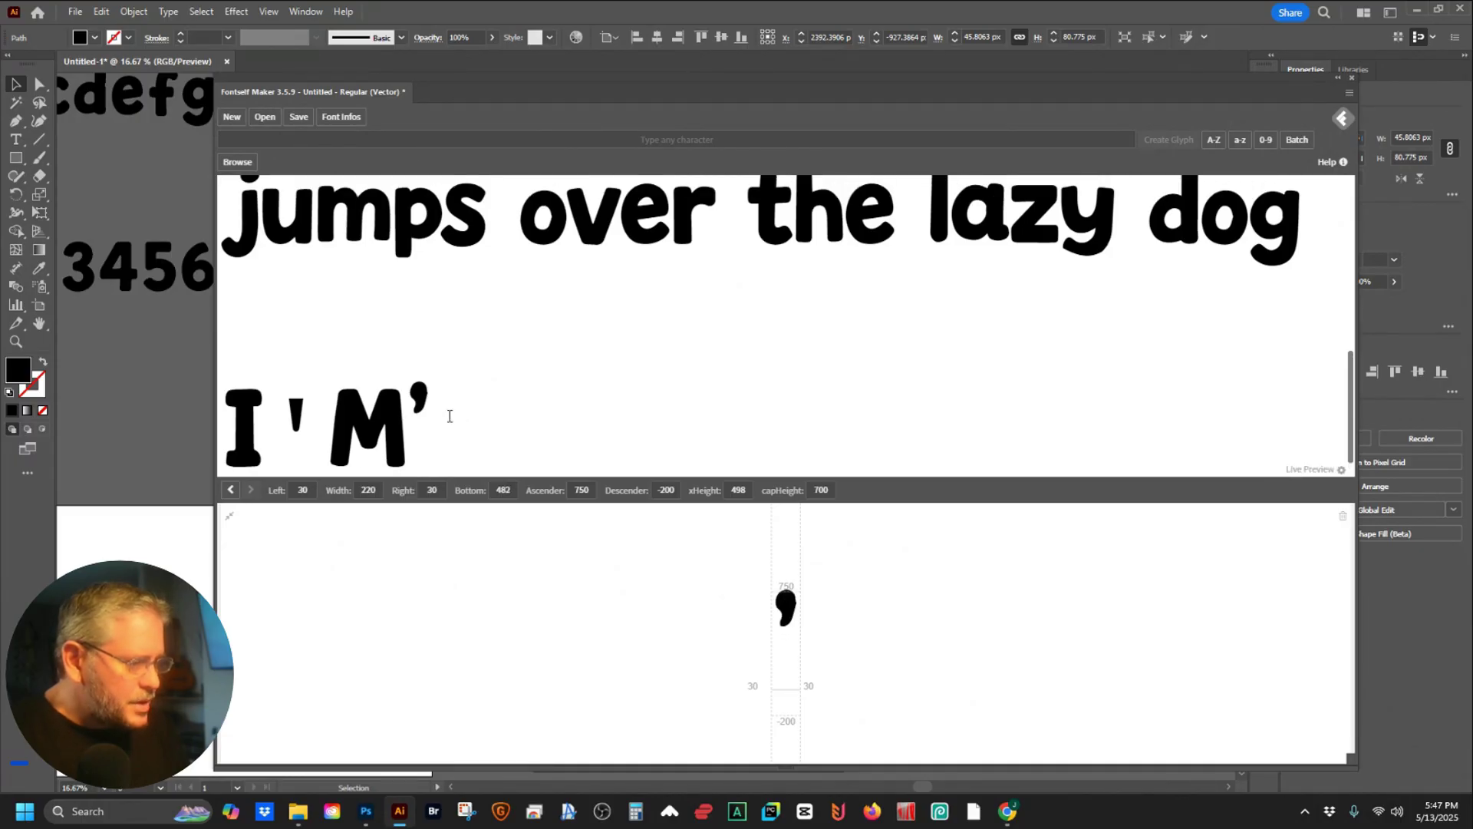
key(Escape)
double_click(834, 751)
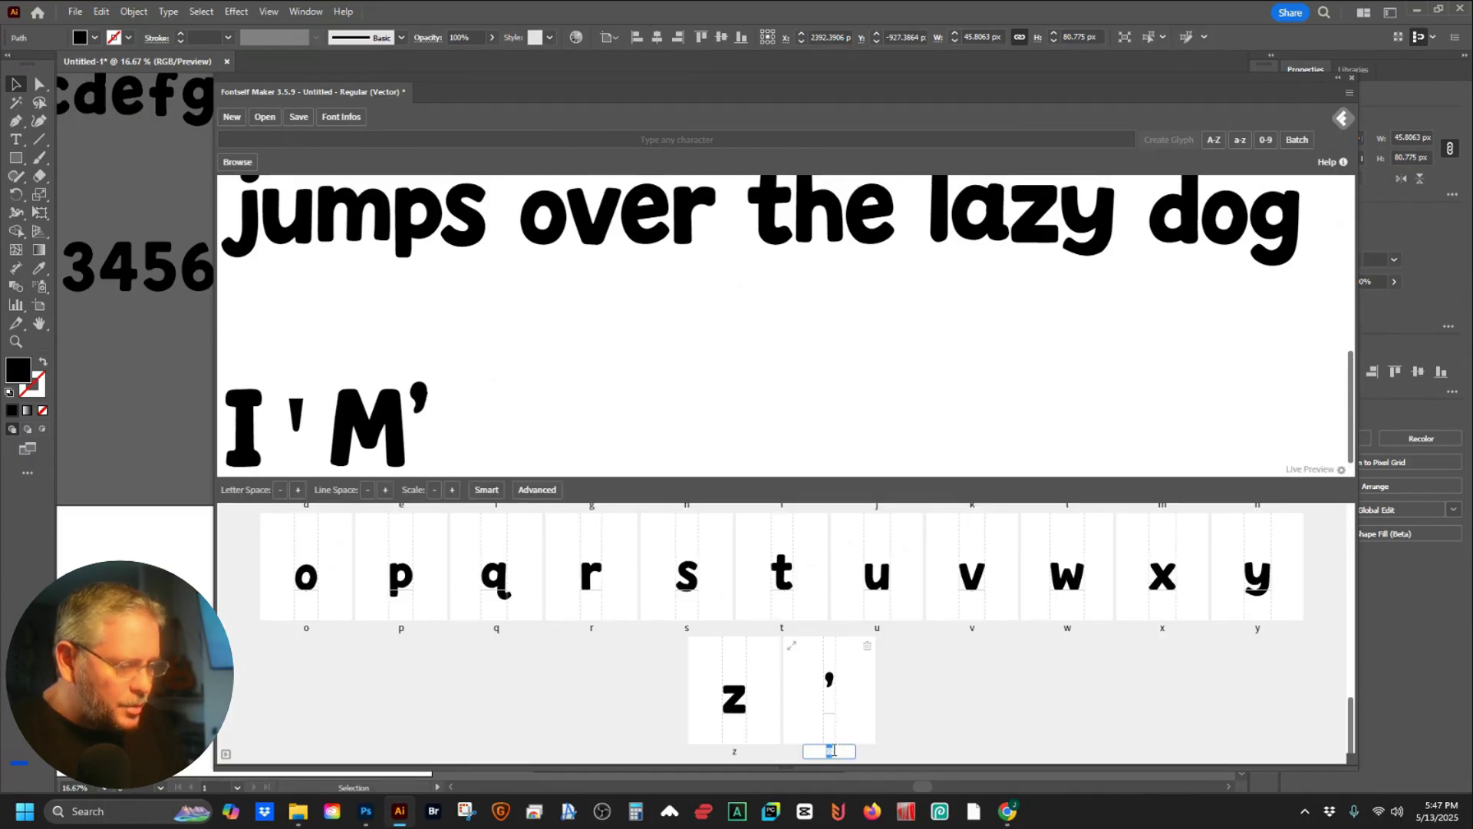
key(BackSpace)
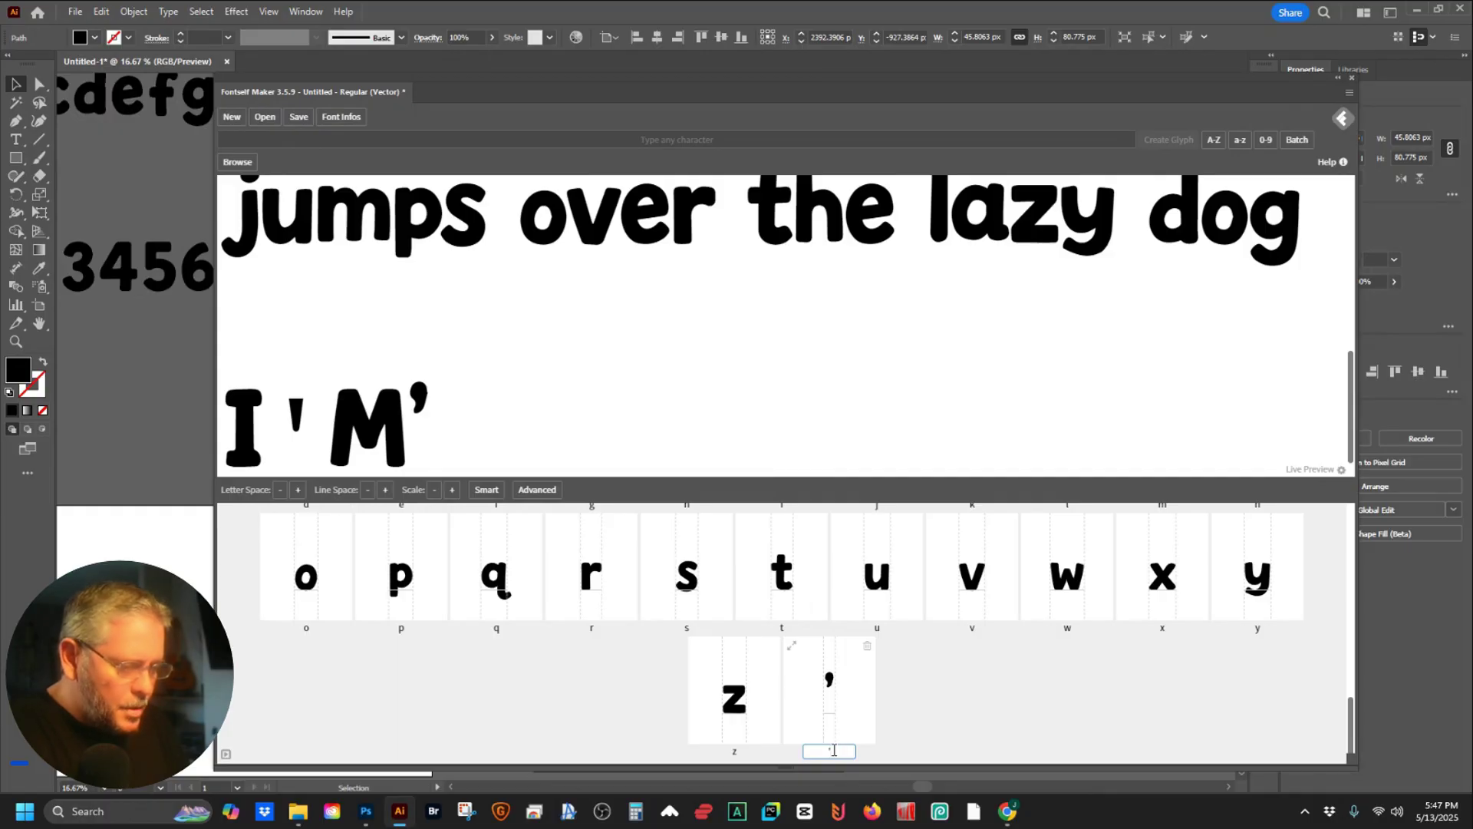
key(Return)
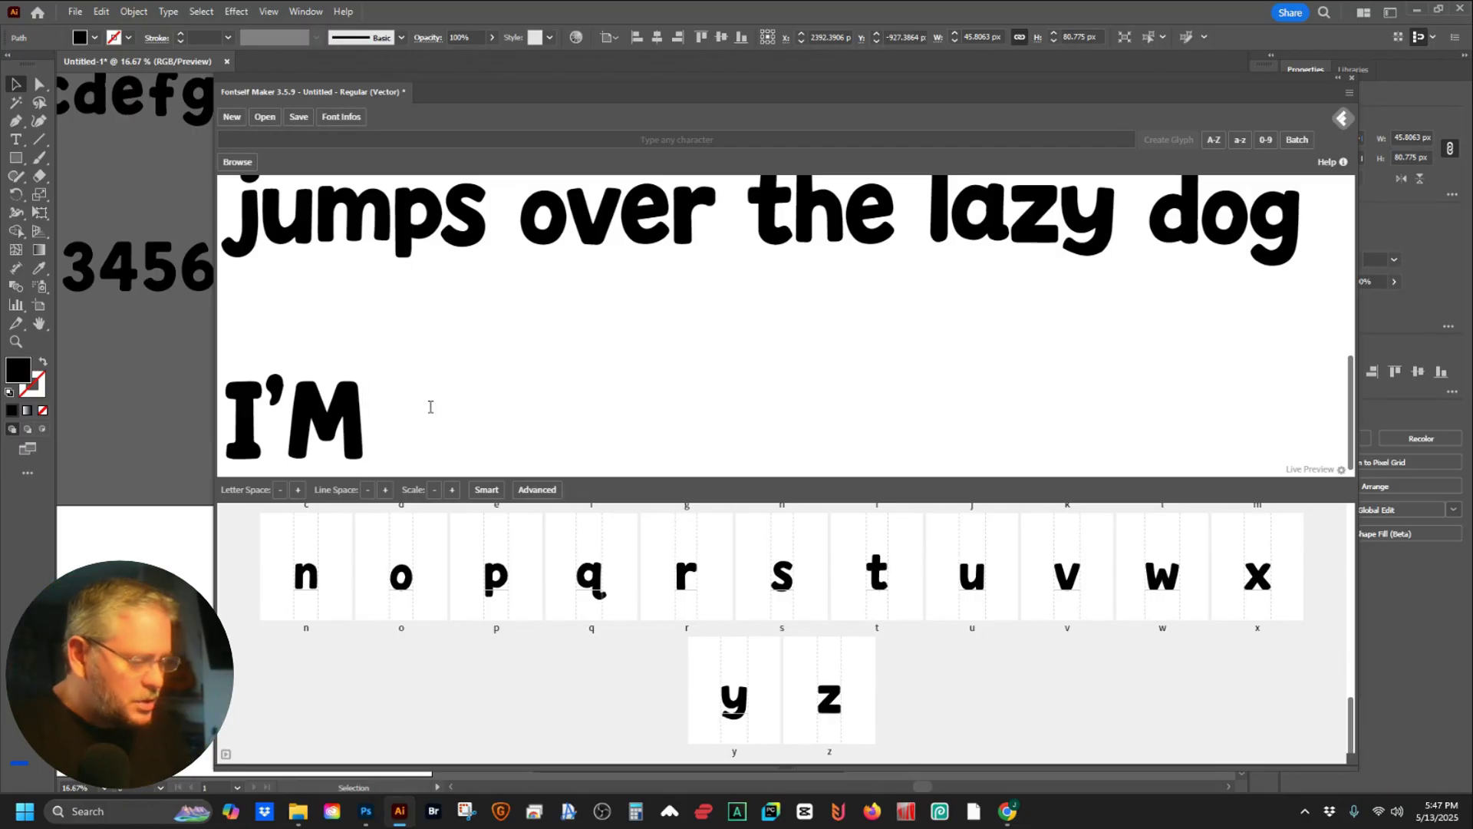
- Continue the preview text after "I'M" with "happy with the way this is"
text(happy )
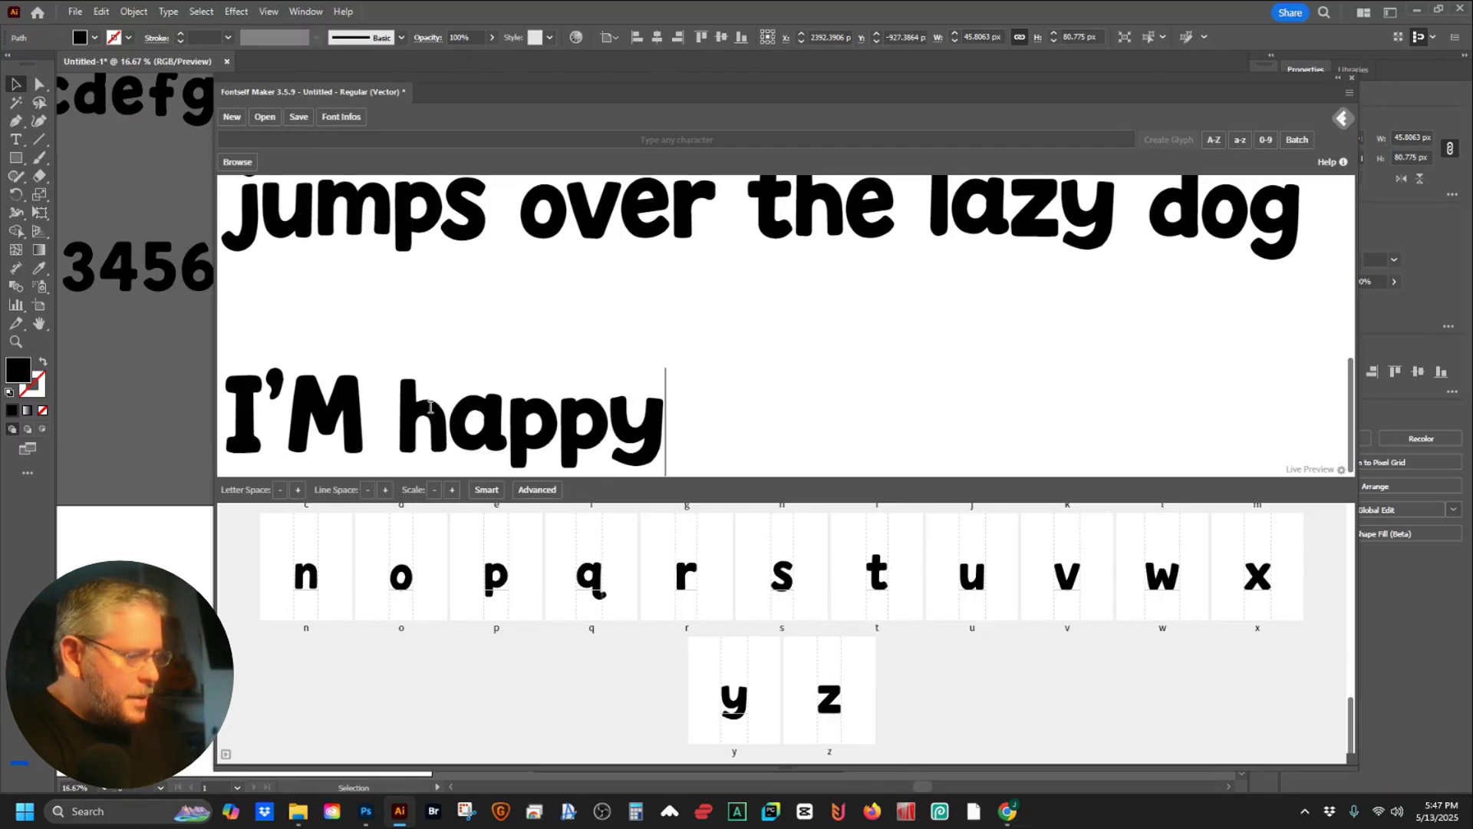
text(with th)
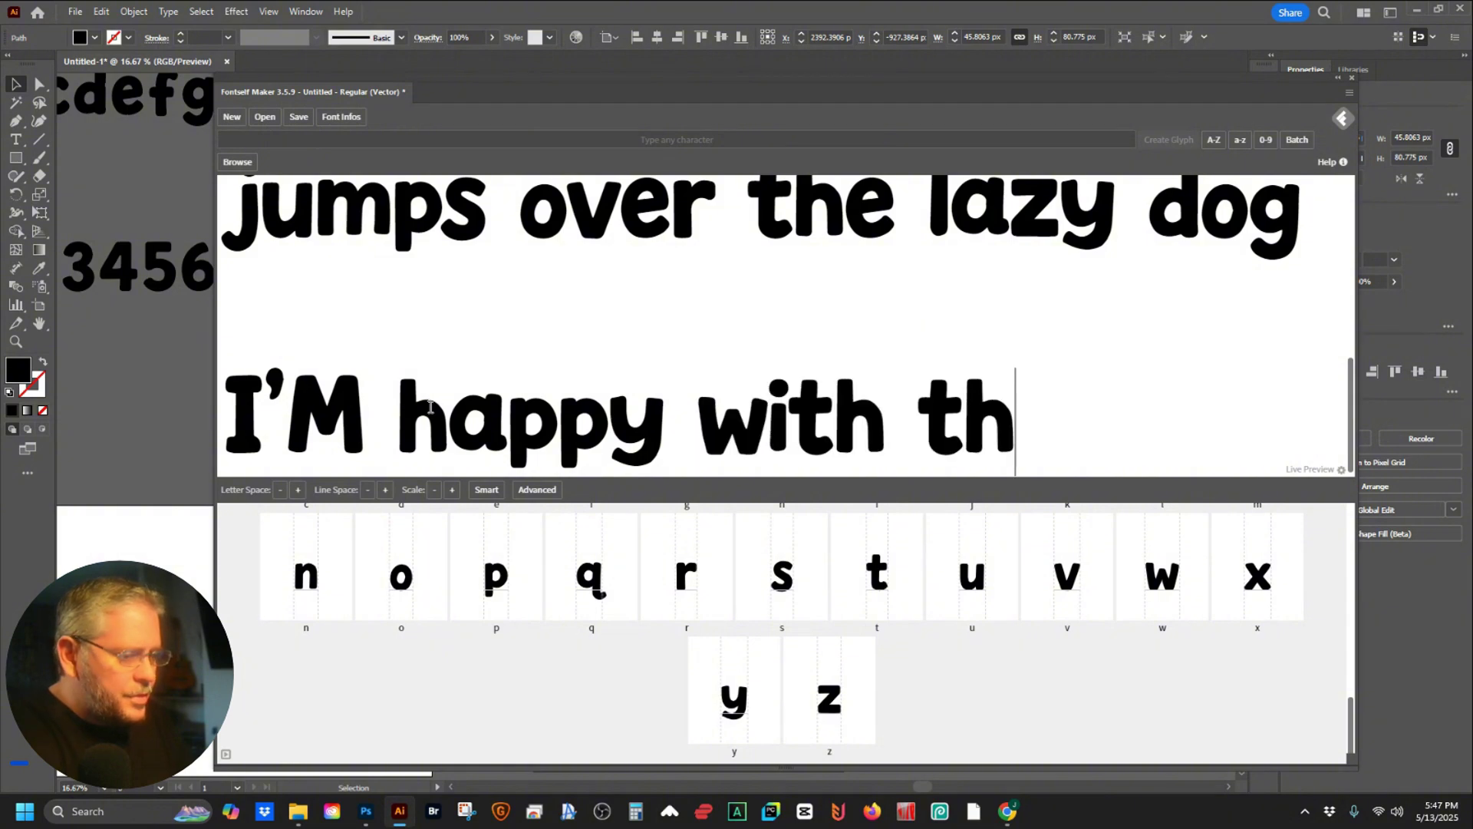
text(e way thi)
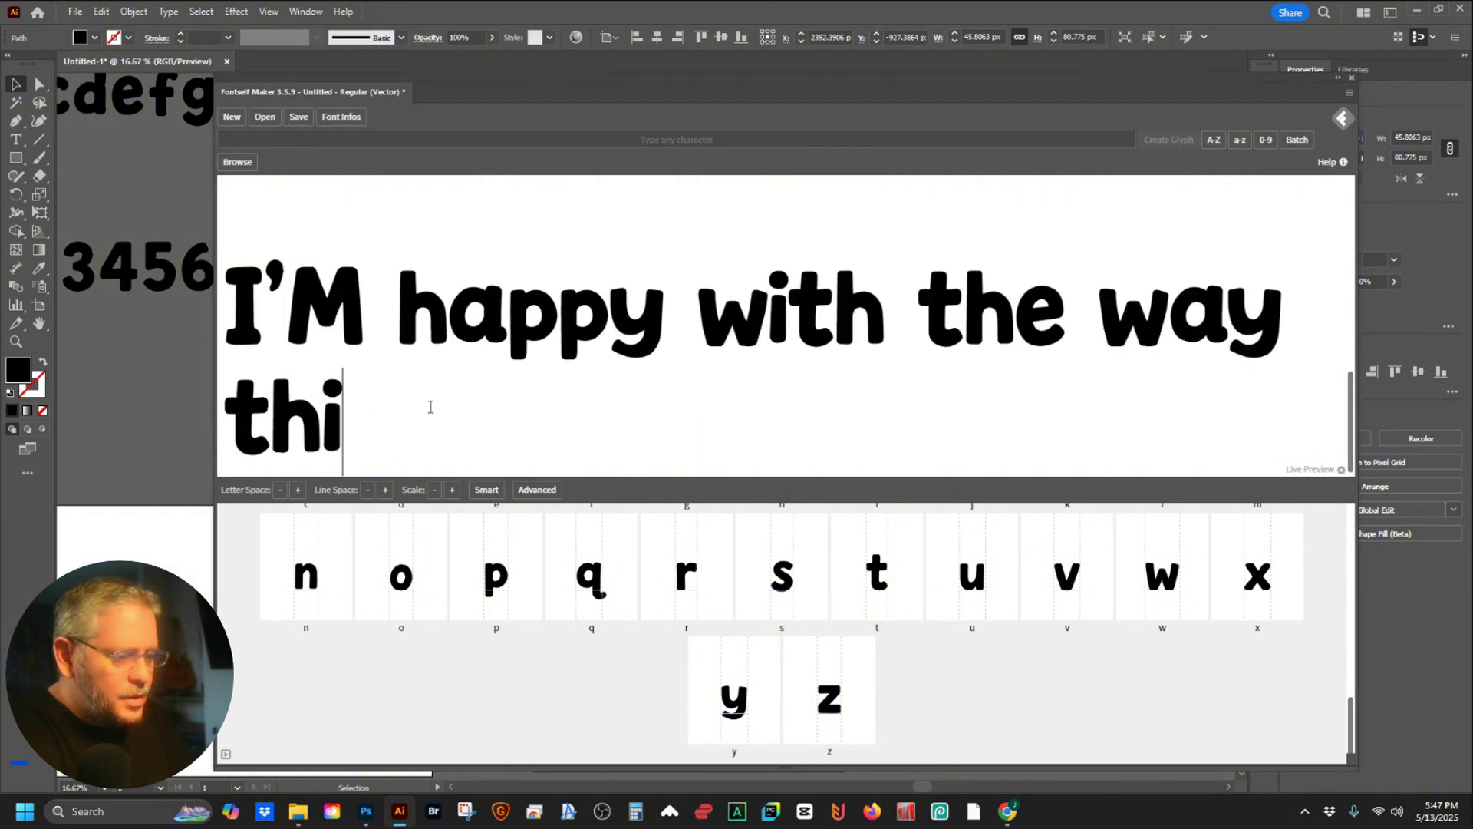
text(s i comin)
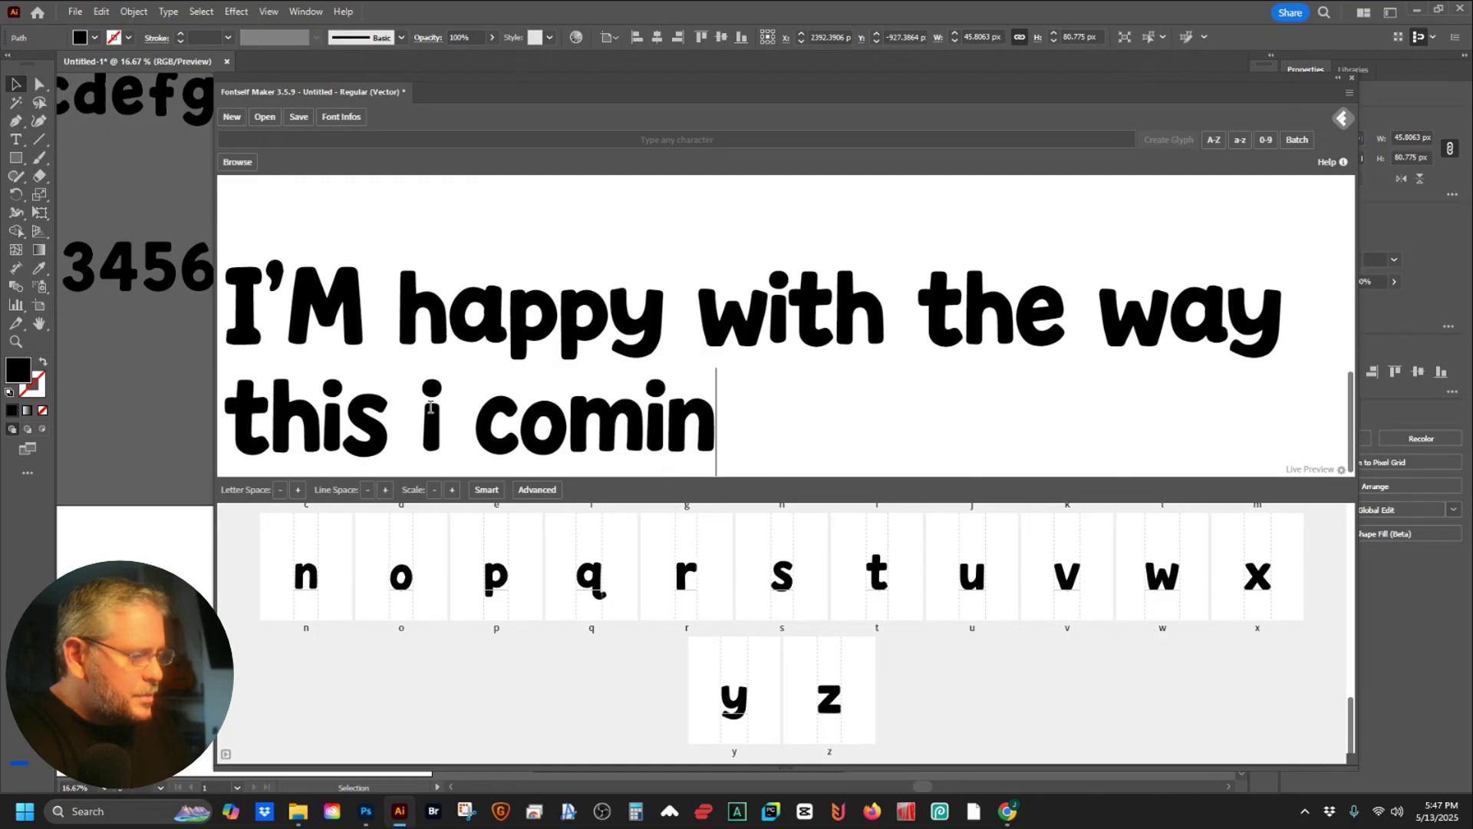
key(BackSpace)
key(BackSpace)
key(BackSpace)
key(BackSpace)
key(BackSpace)
key(BackSpace)
text(s)
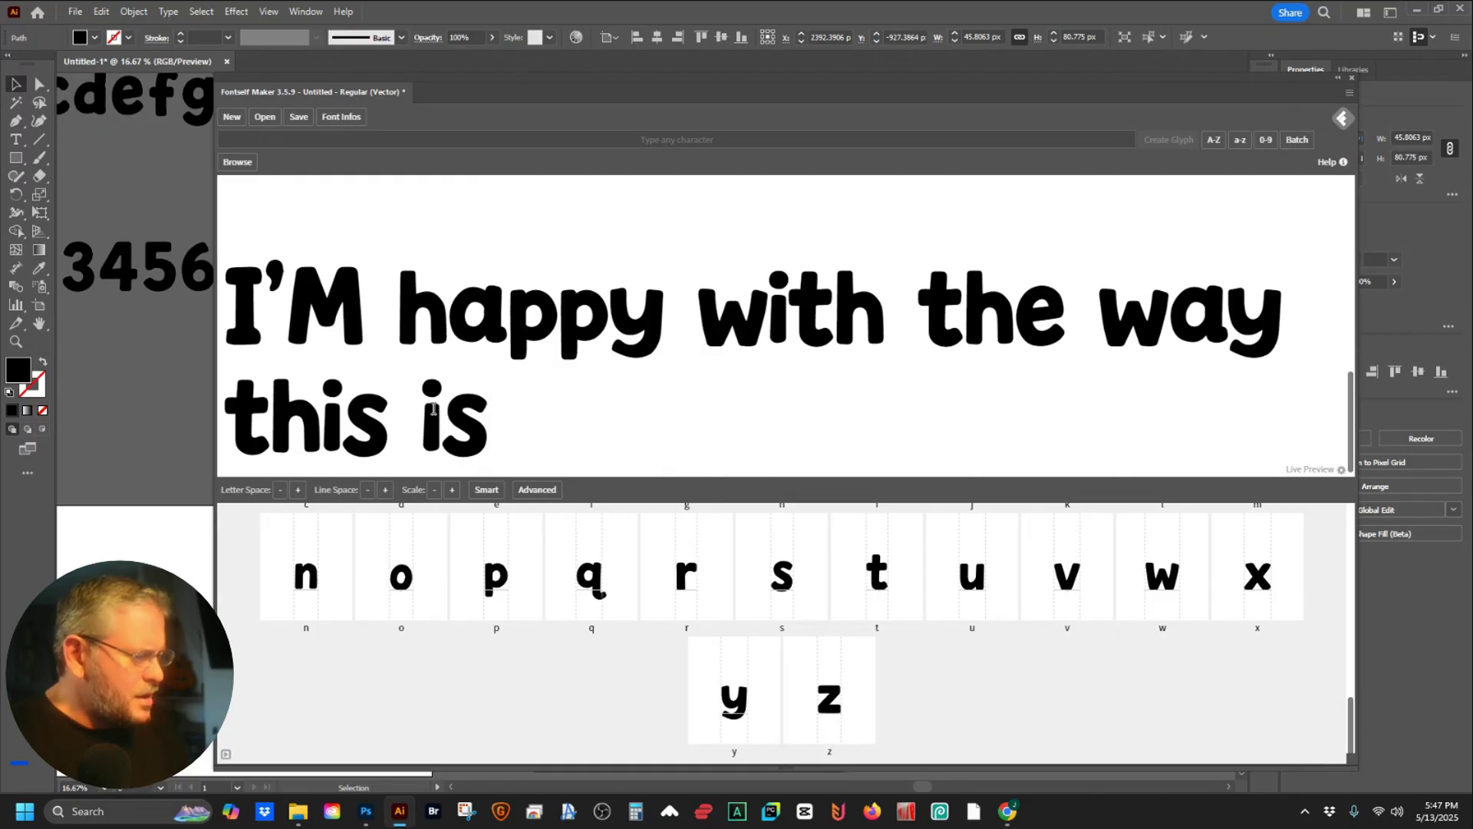
- Lower the lowercase i glyph to a bottom value of -18
scroll(870, 619, up, 2)
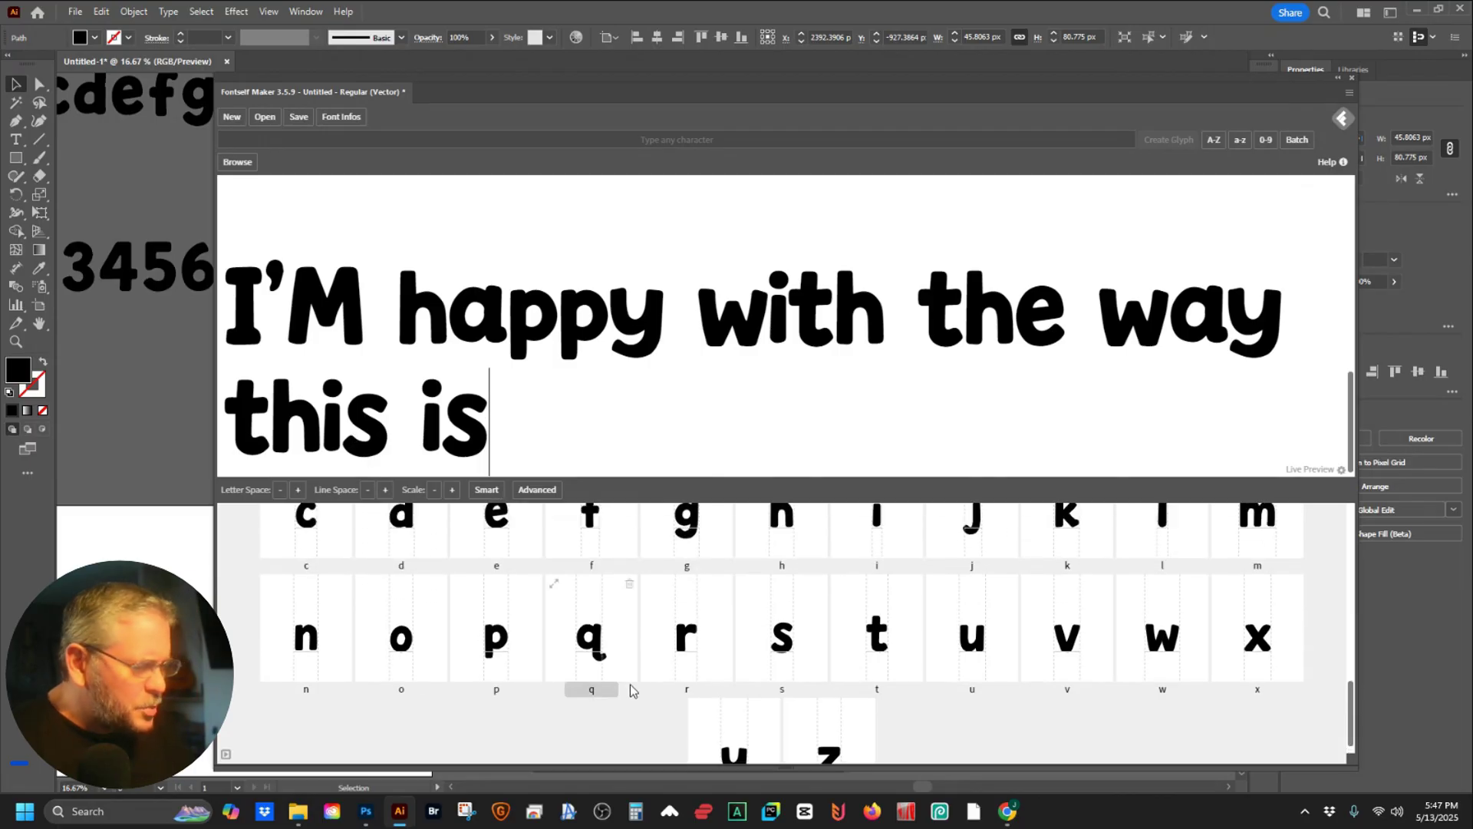
double_click(869, 619)
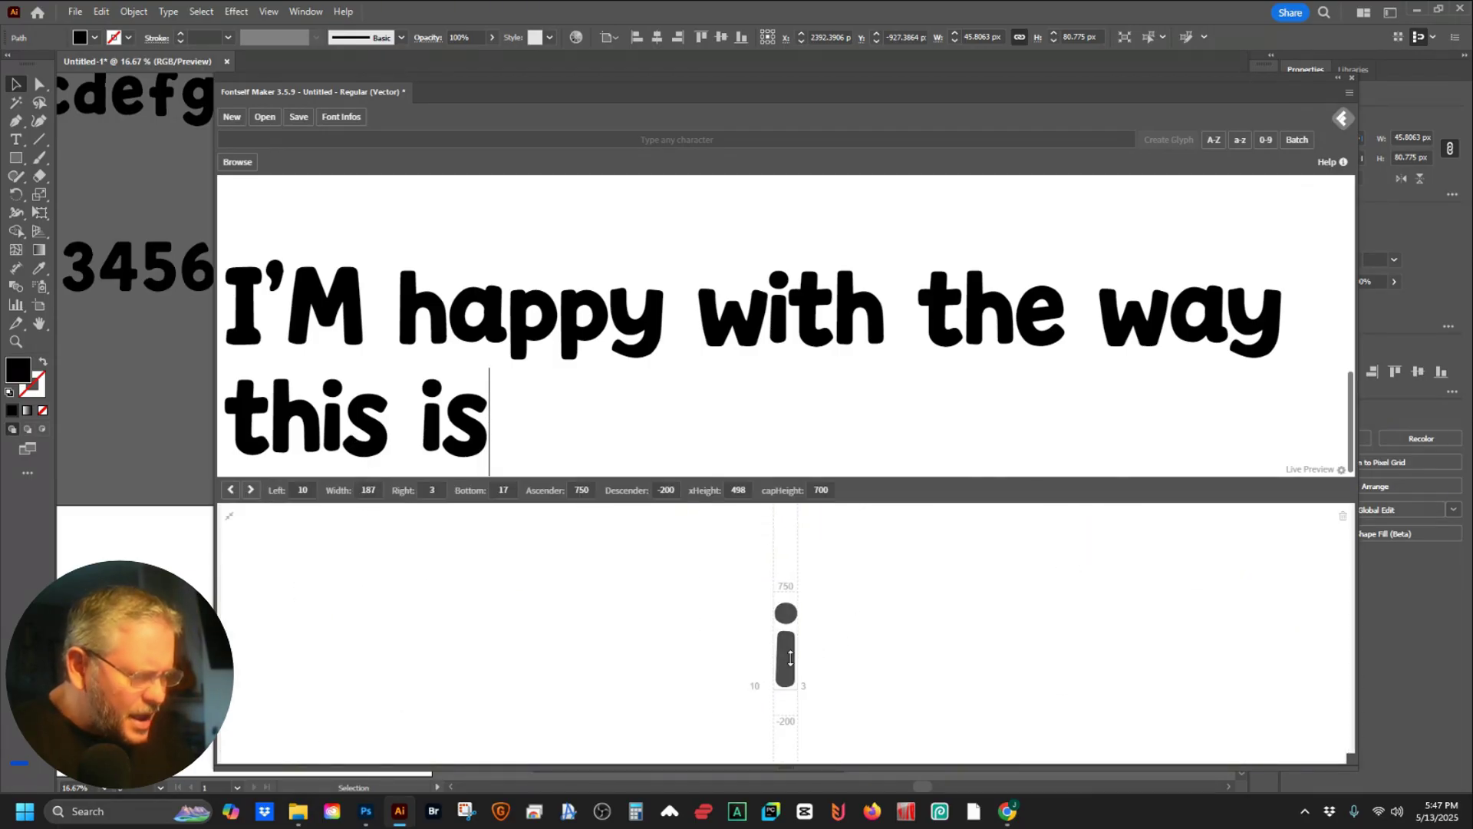
drag(789, 663, 789, 666)
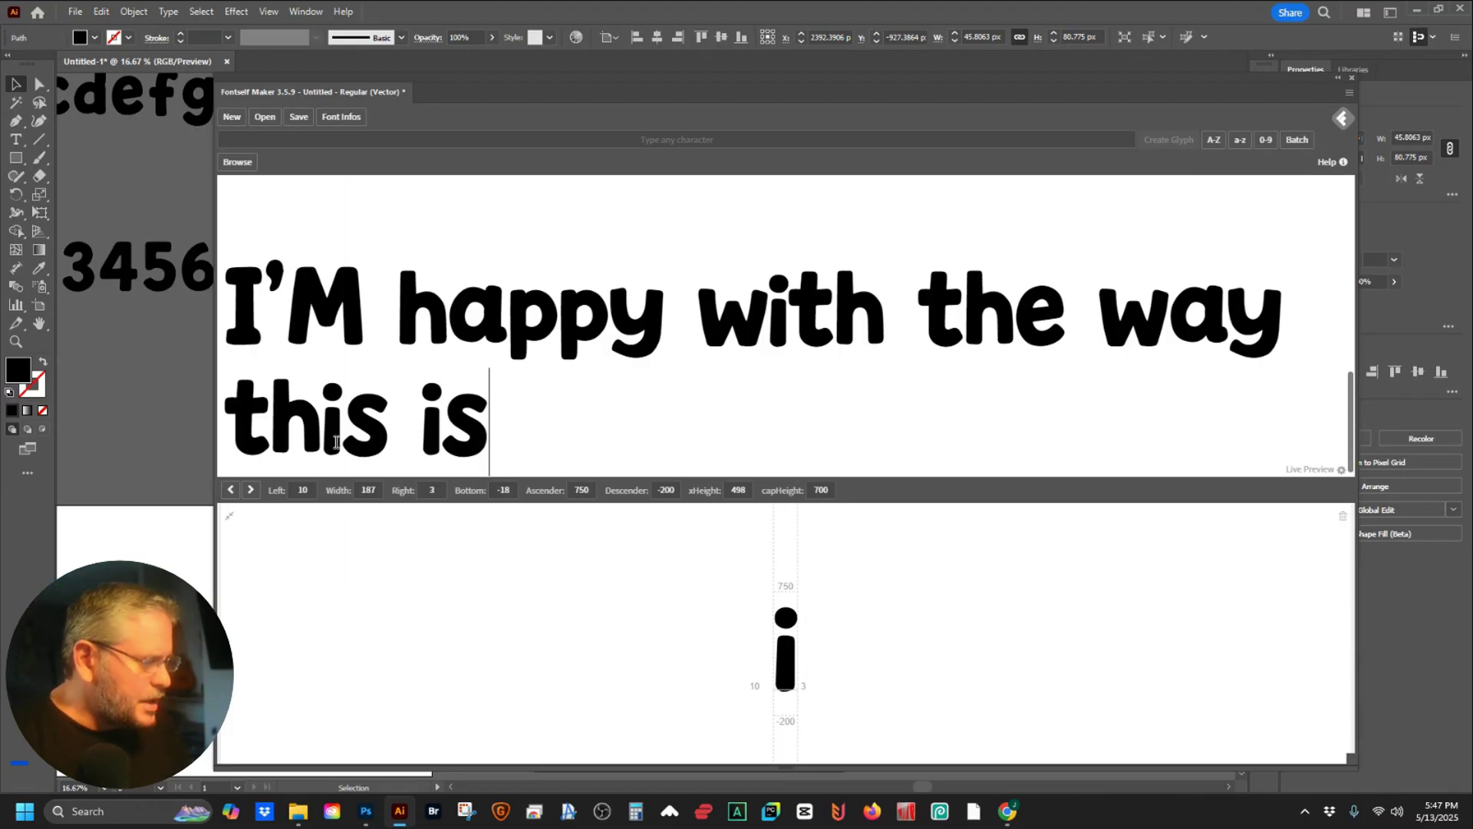
click(399, 581)
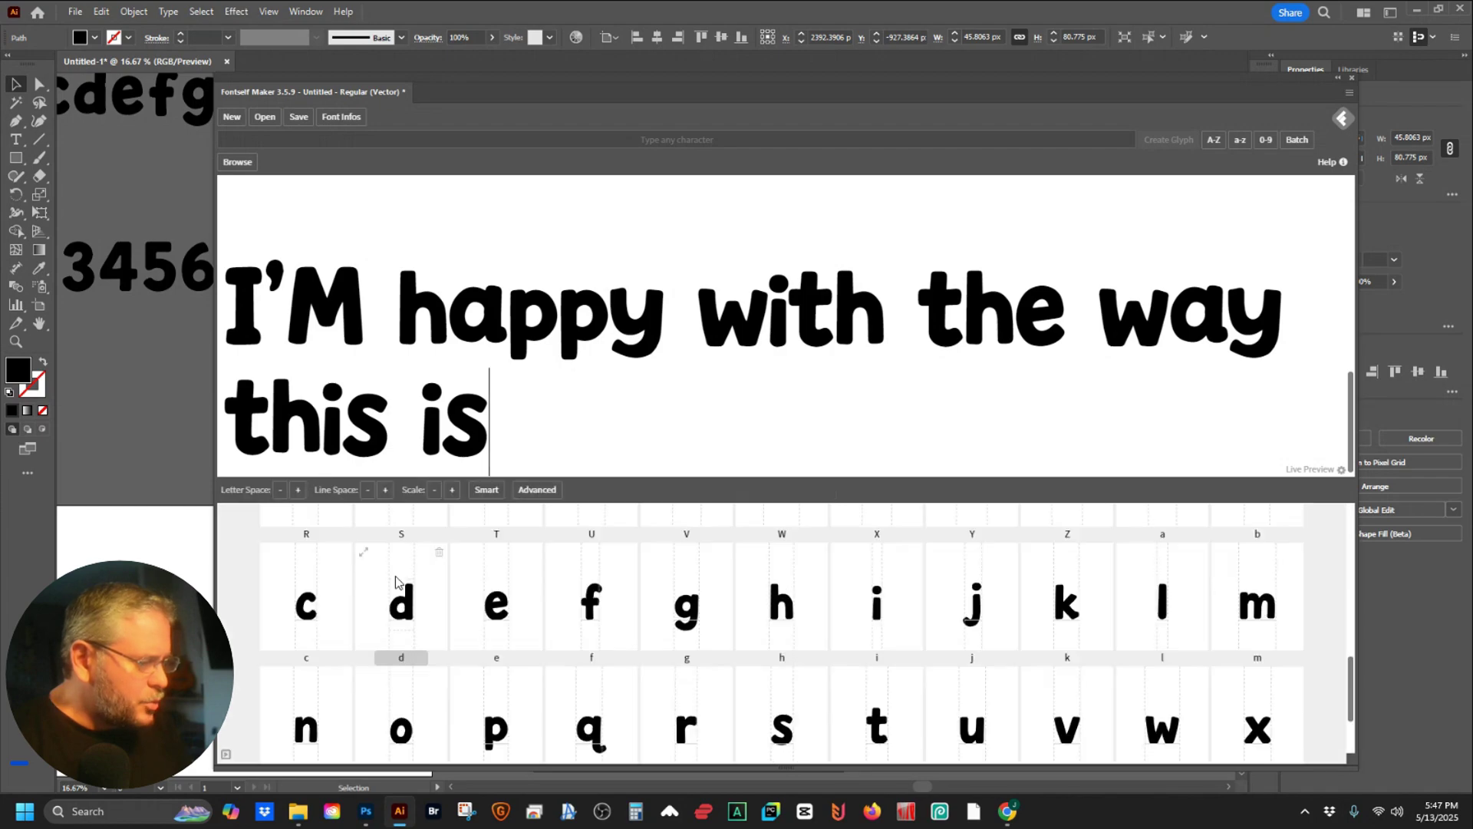
- Lower the lowercase h glyph slightly and extend the preview text with "coming out"
double_click(773, 587)
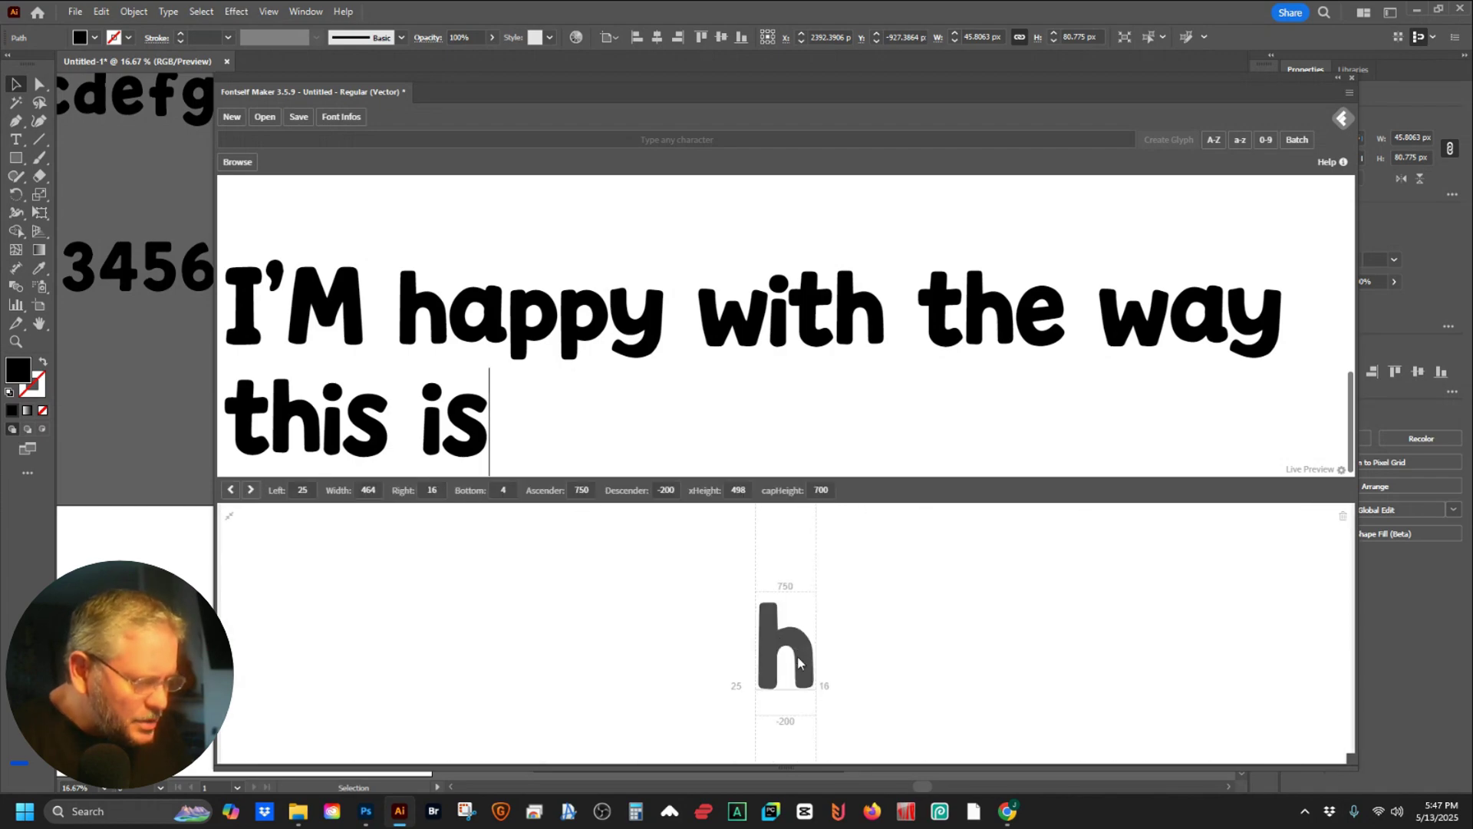
drag(798, 655, 798, 656)
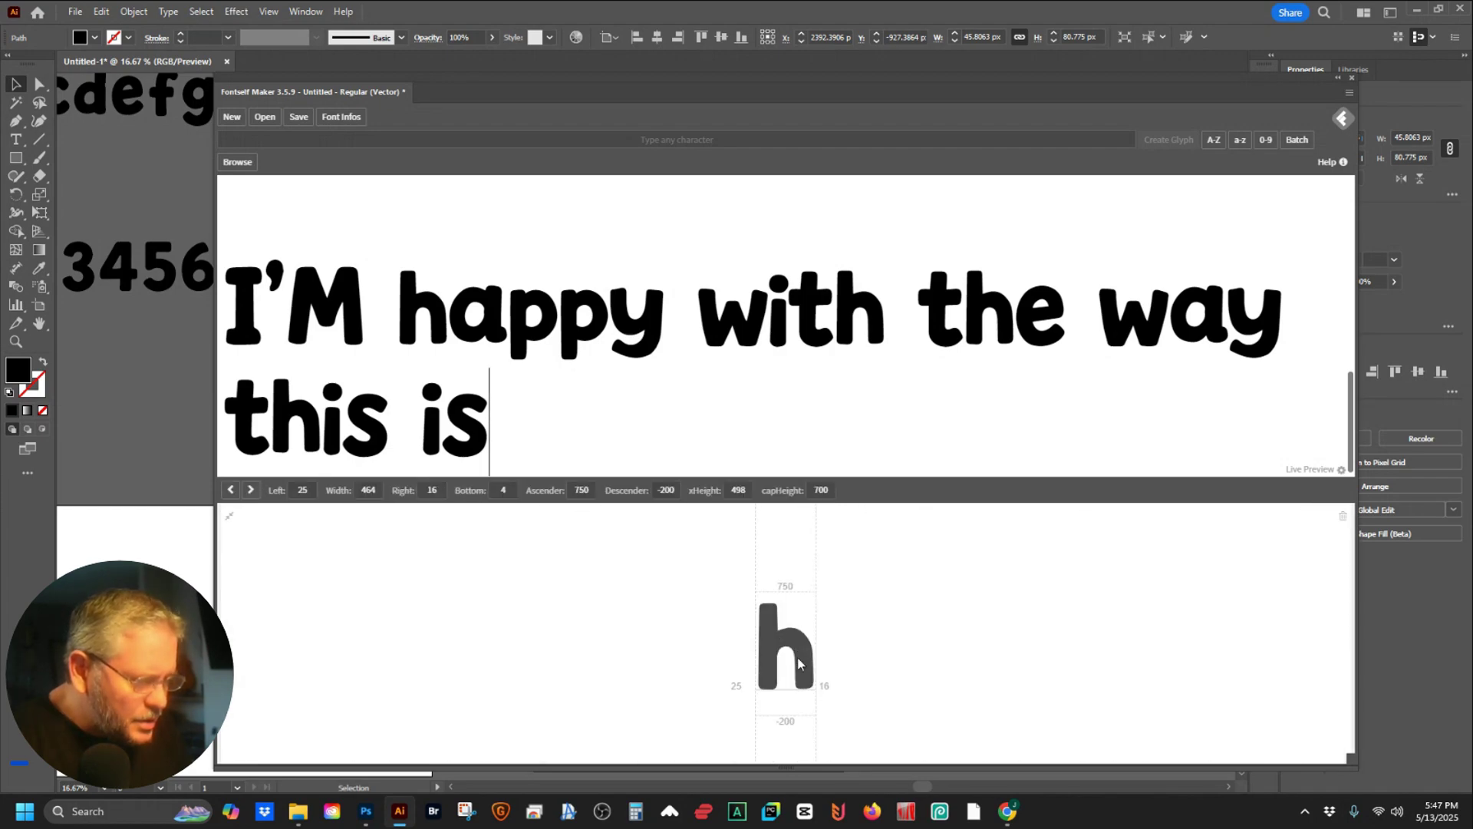
click(582, 654)
text(coming out)
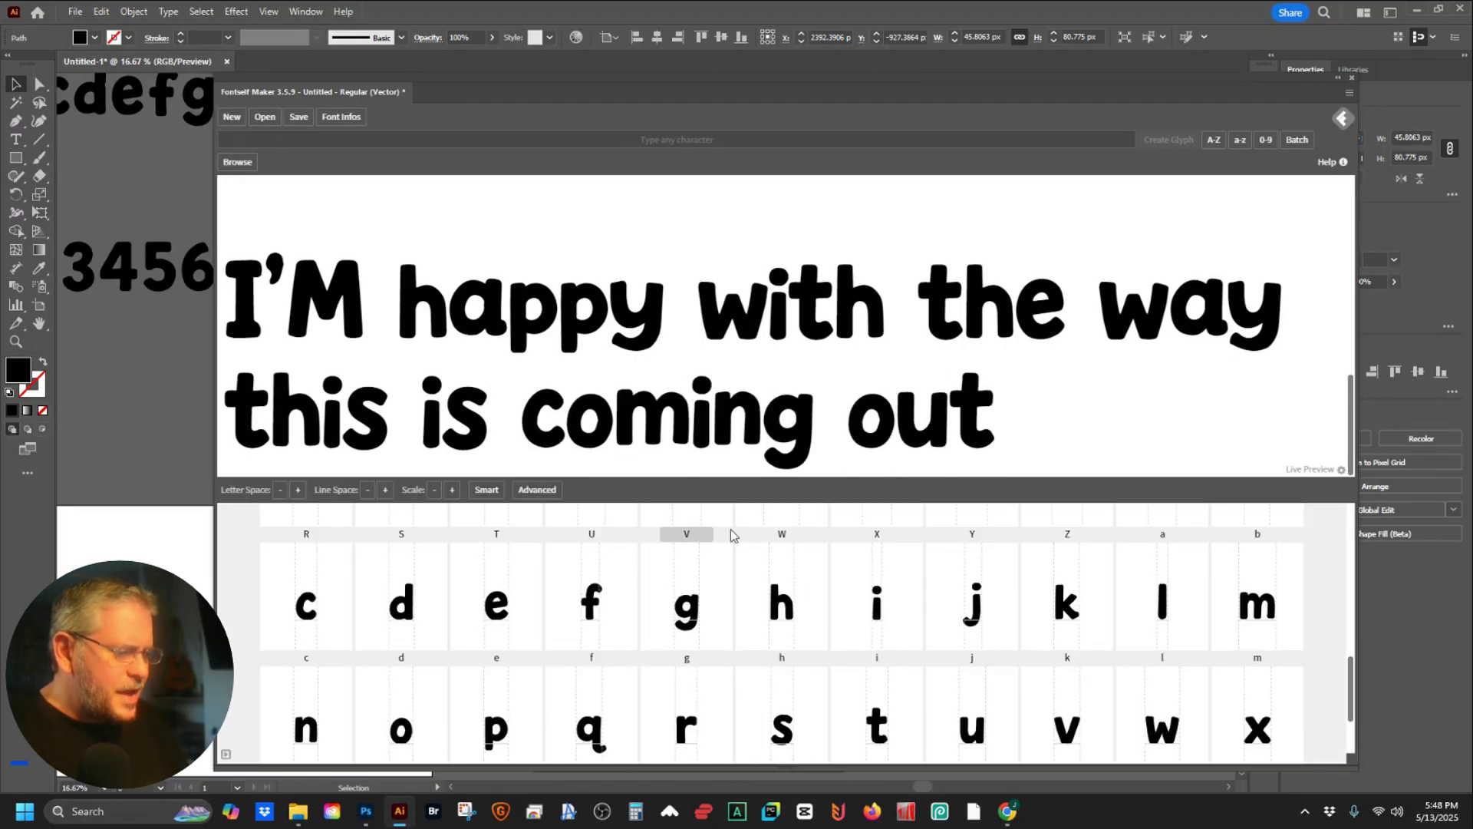
- Lower the lowercase m glyph to a bottom value of -14 and the lowercase n glyph to -12
double_click(1245, 639)
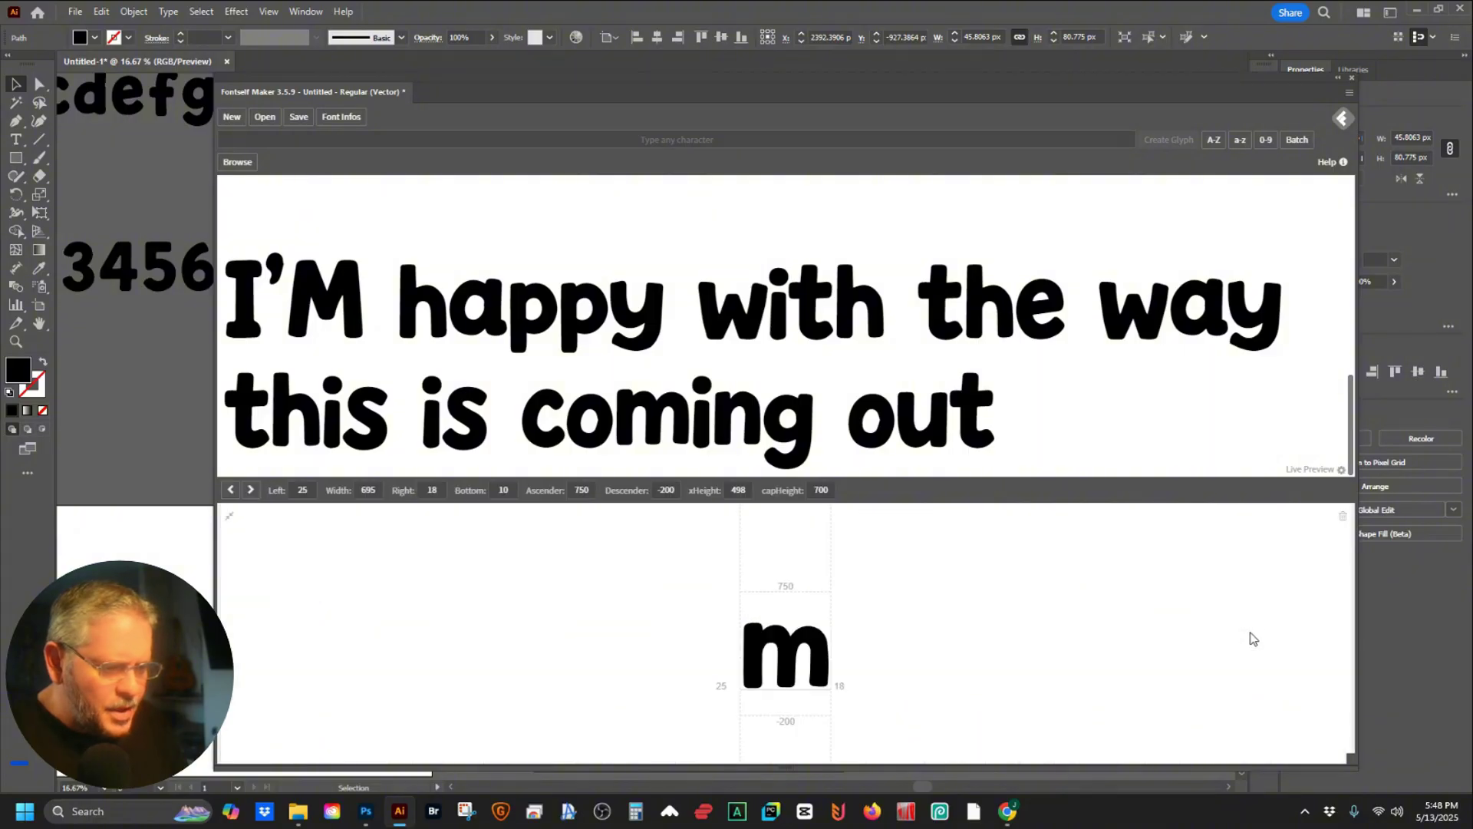
drag(823, 655, 824, 658)
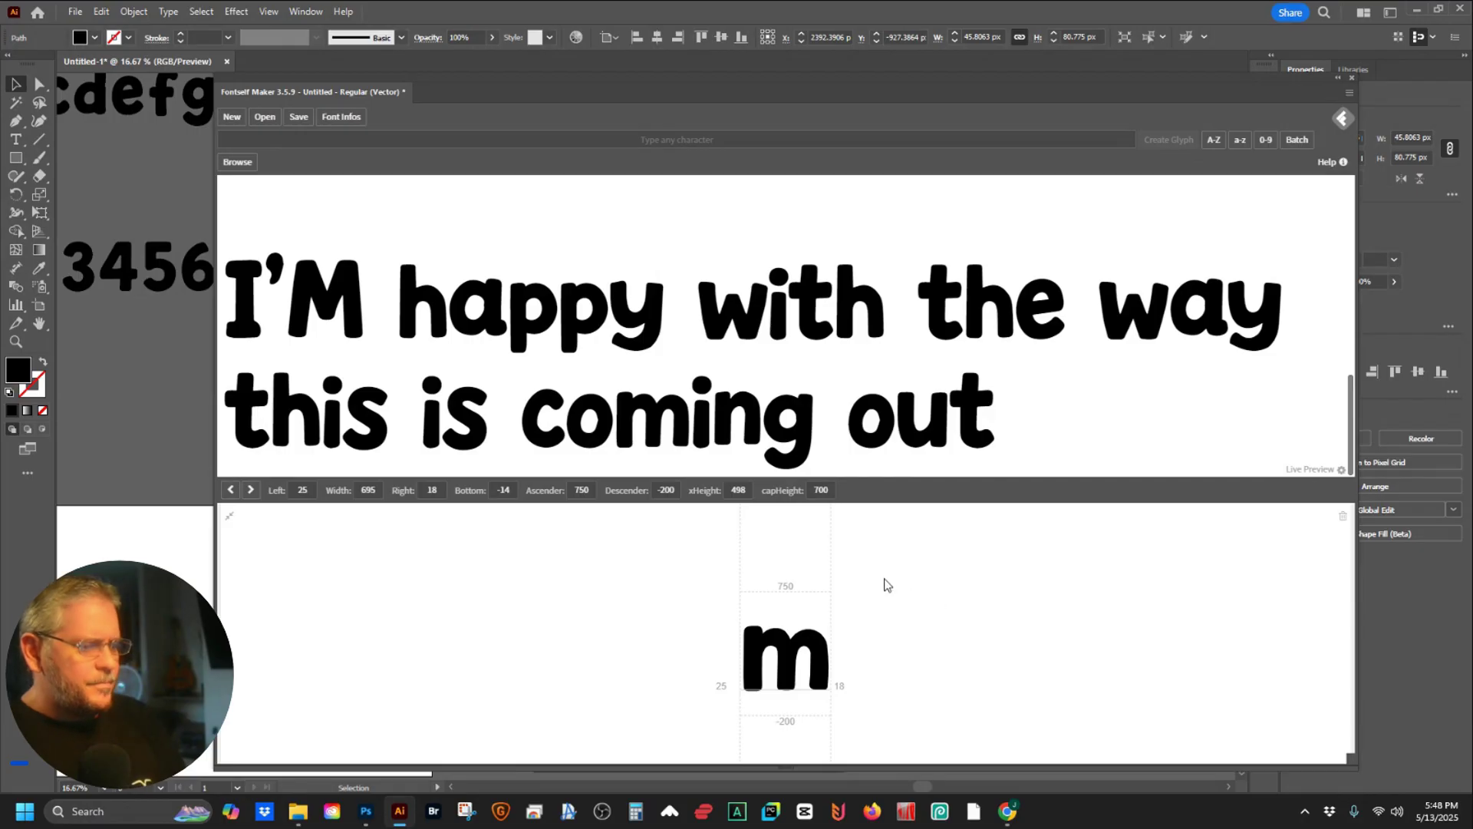
double_click(970, 653)
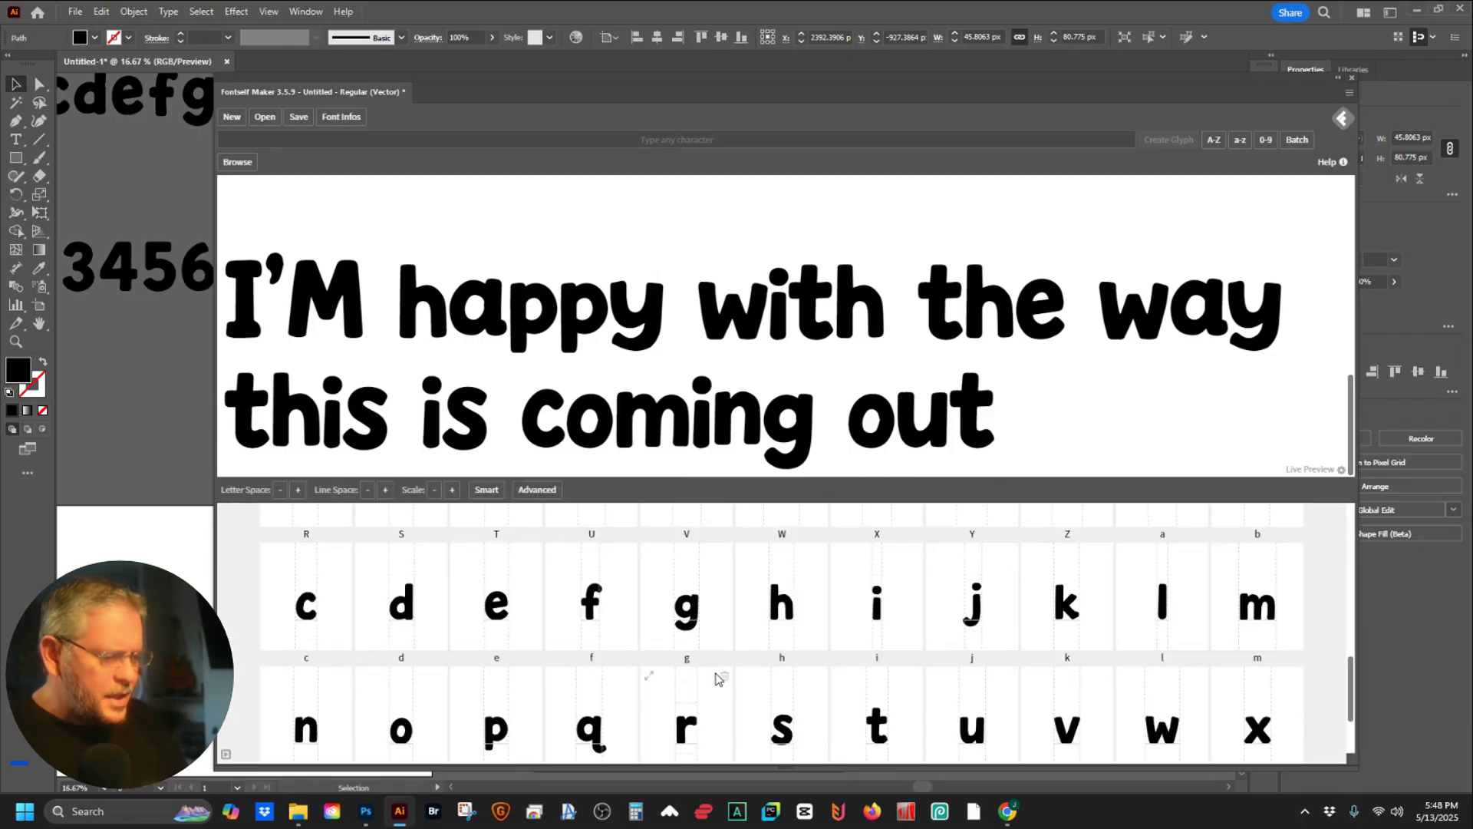
double_click(312, 703)
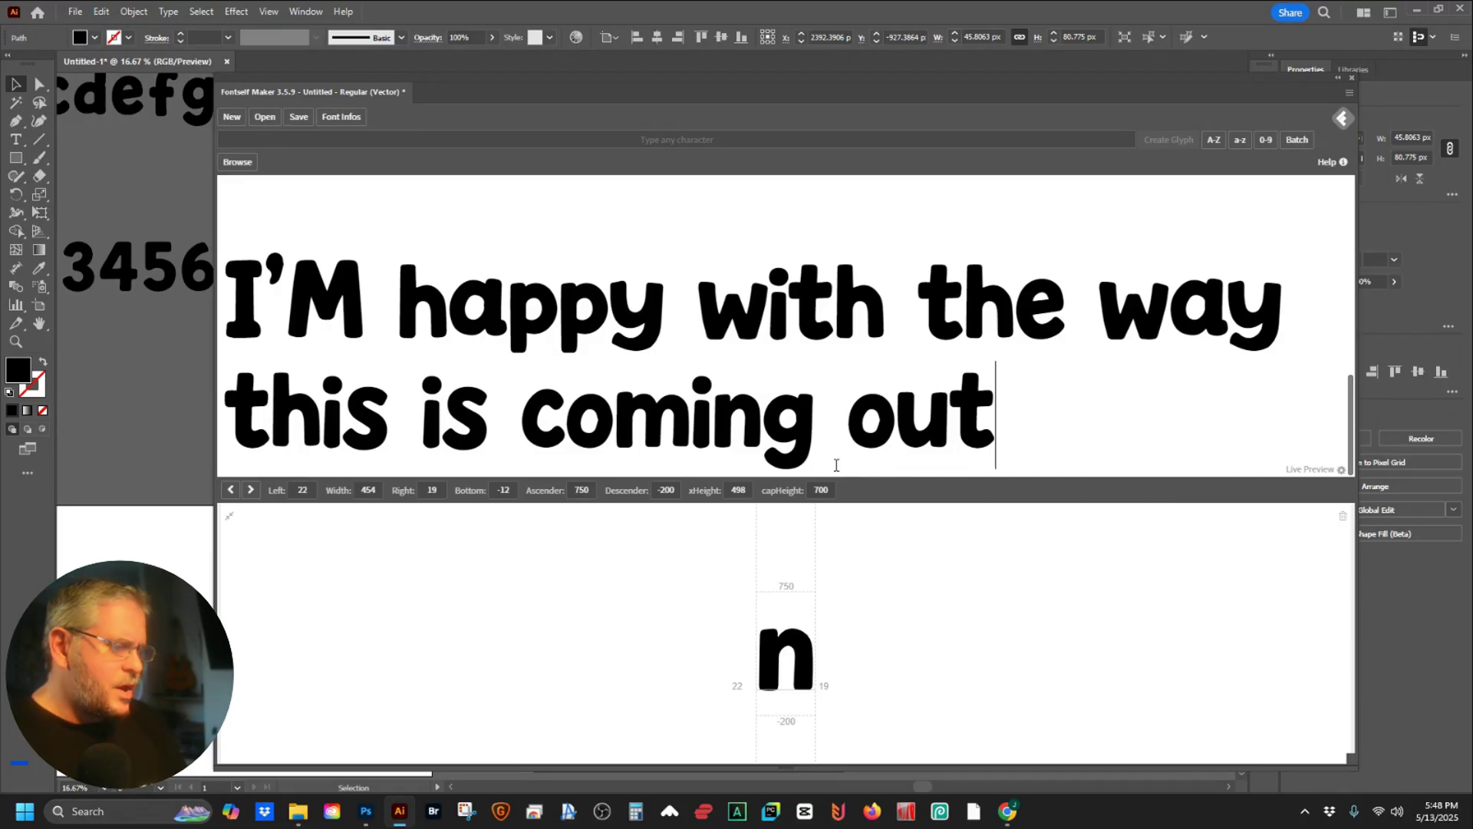
- End the preview sentence with a period and add "Little by little it's looking" after it
text(.)
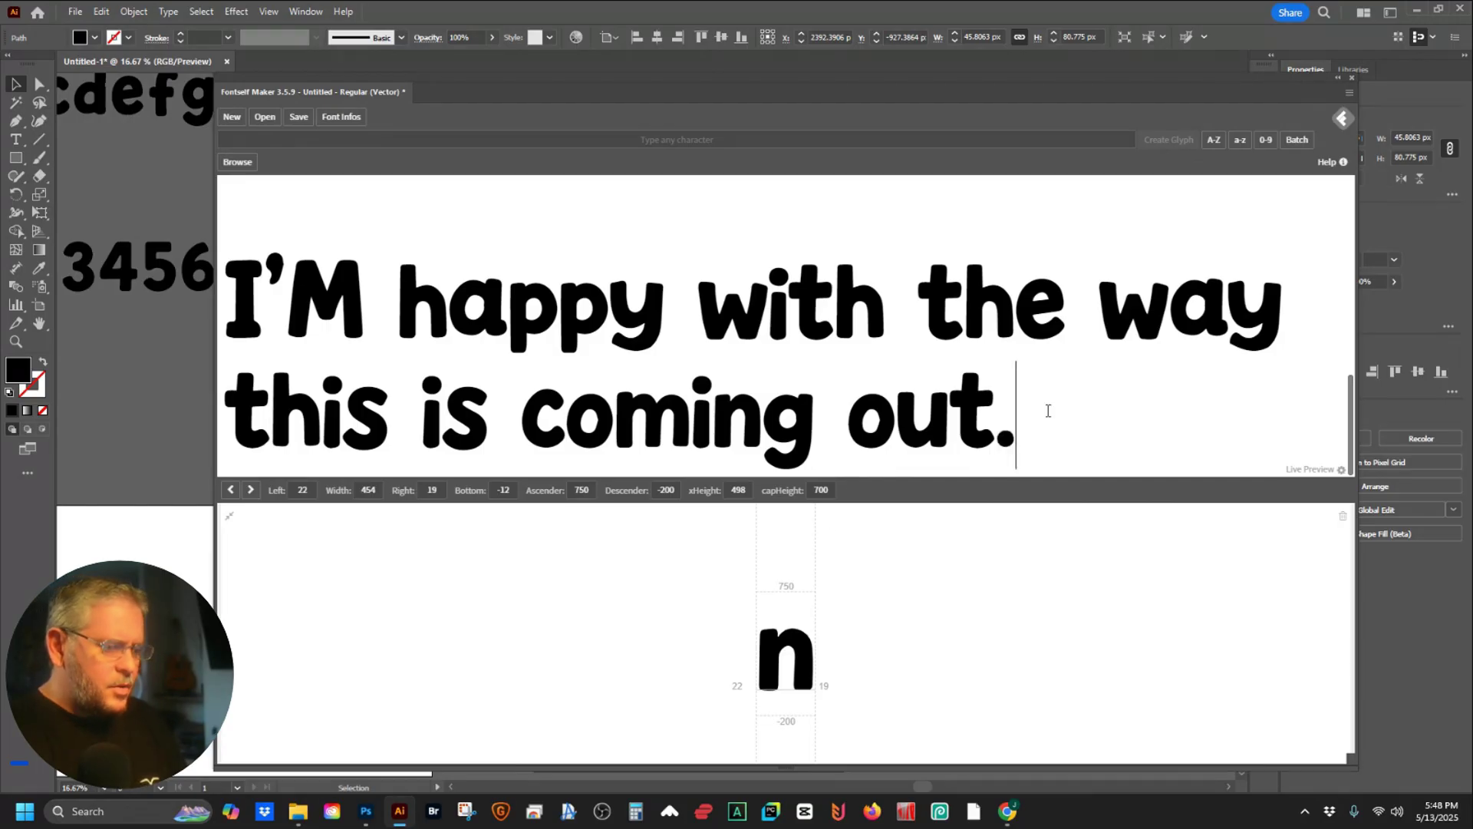
text( Little )
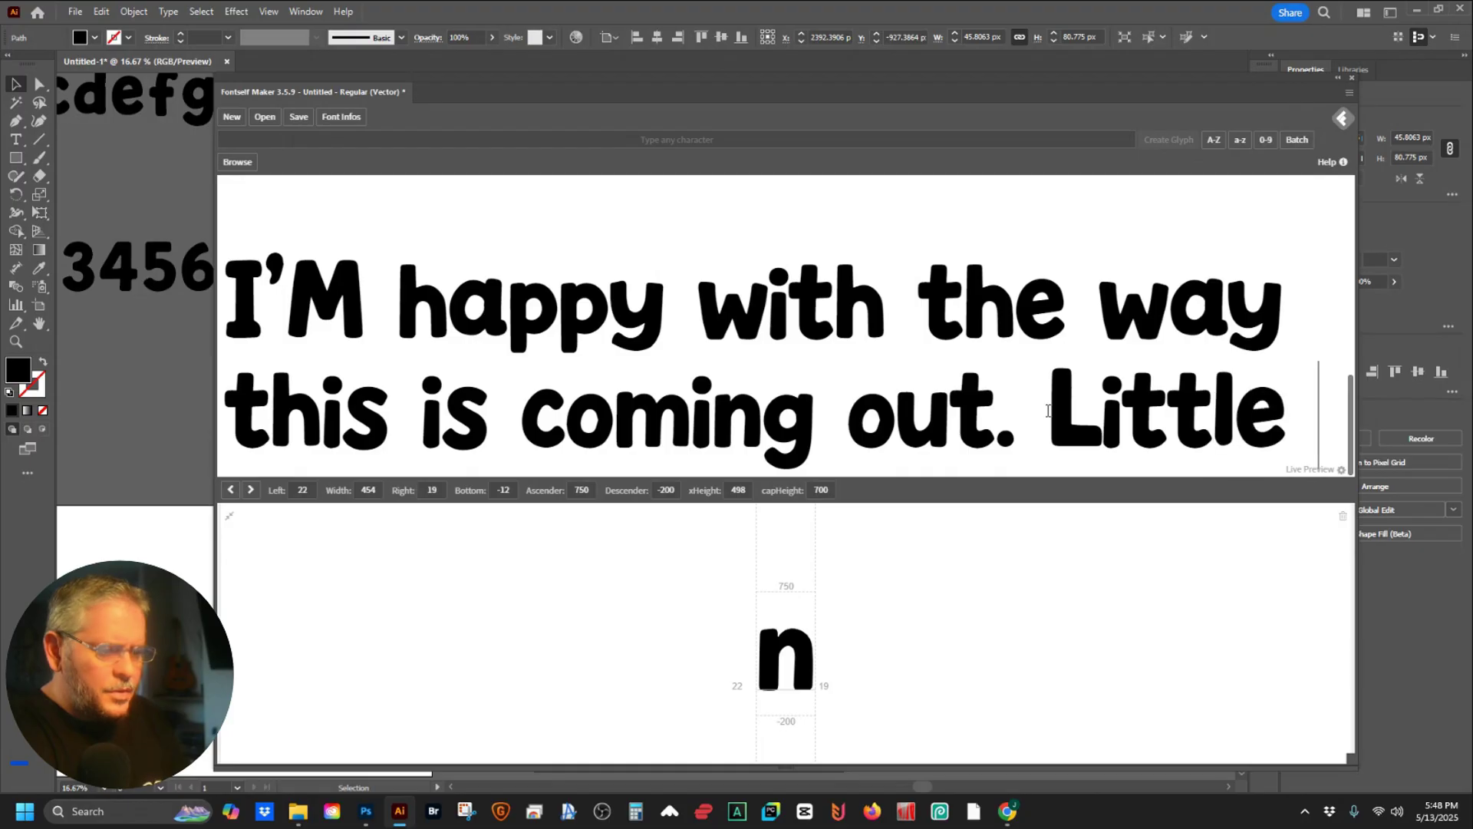
text(by little it’s)
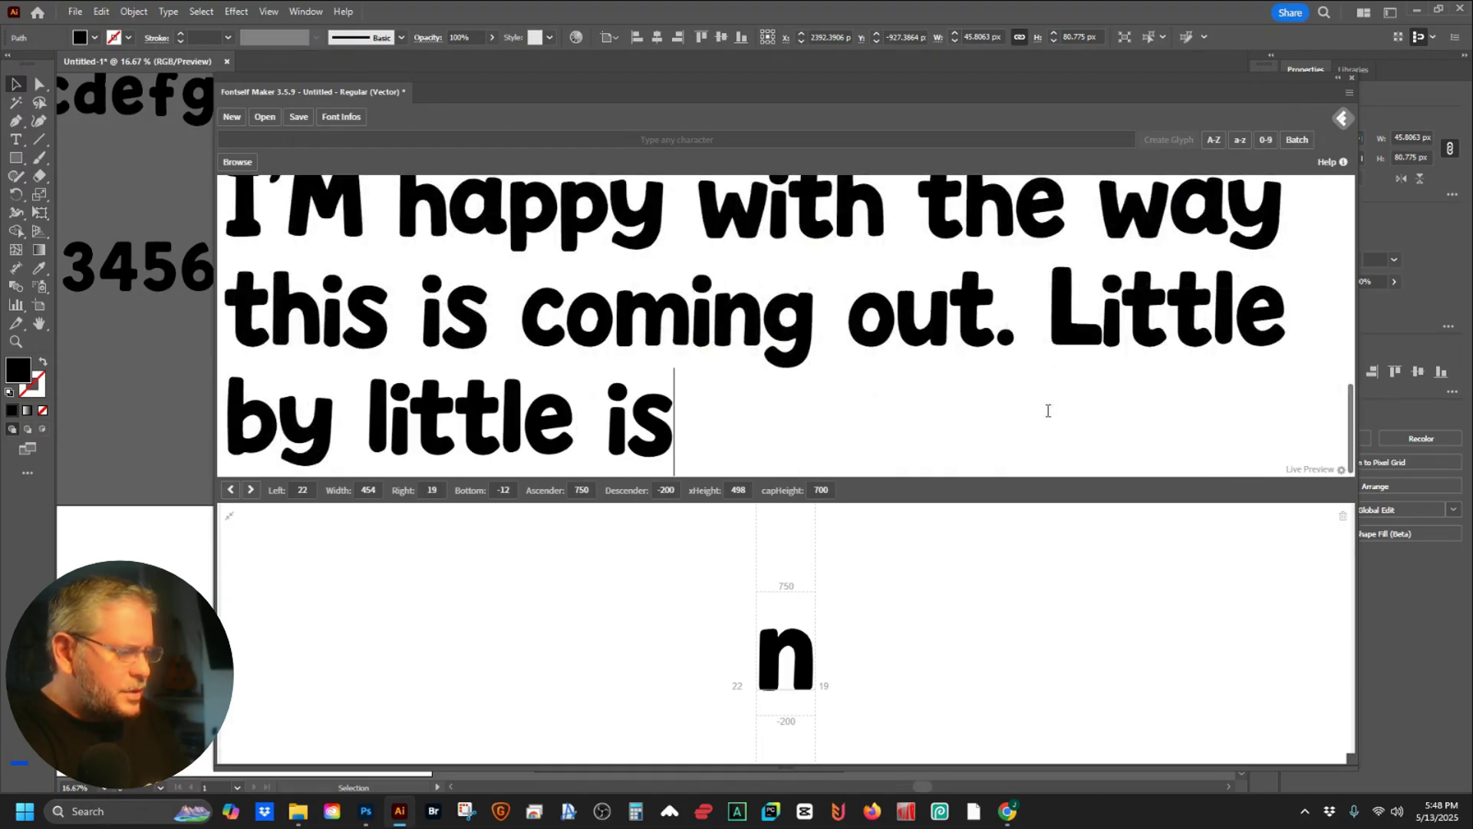
key(BackSpace)
text(t's)
text( looking)
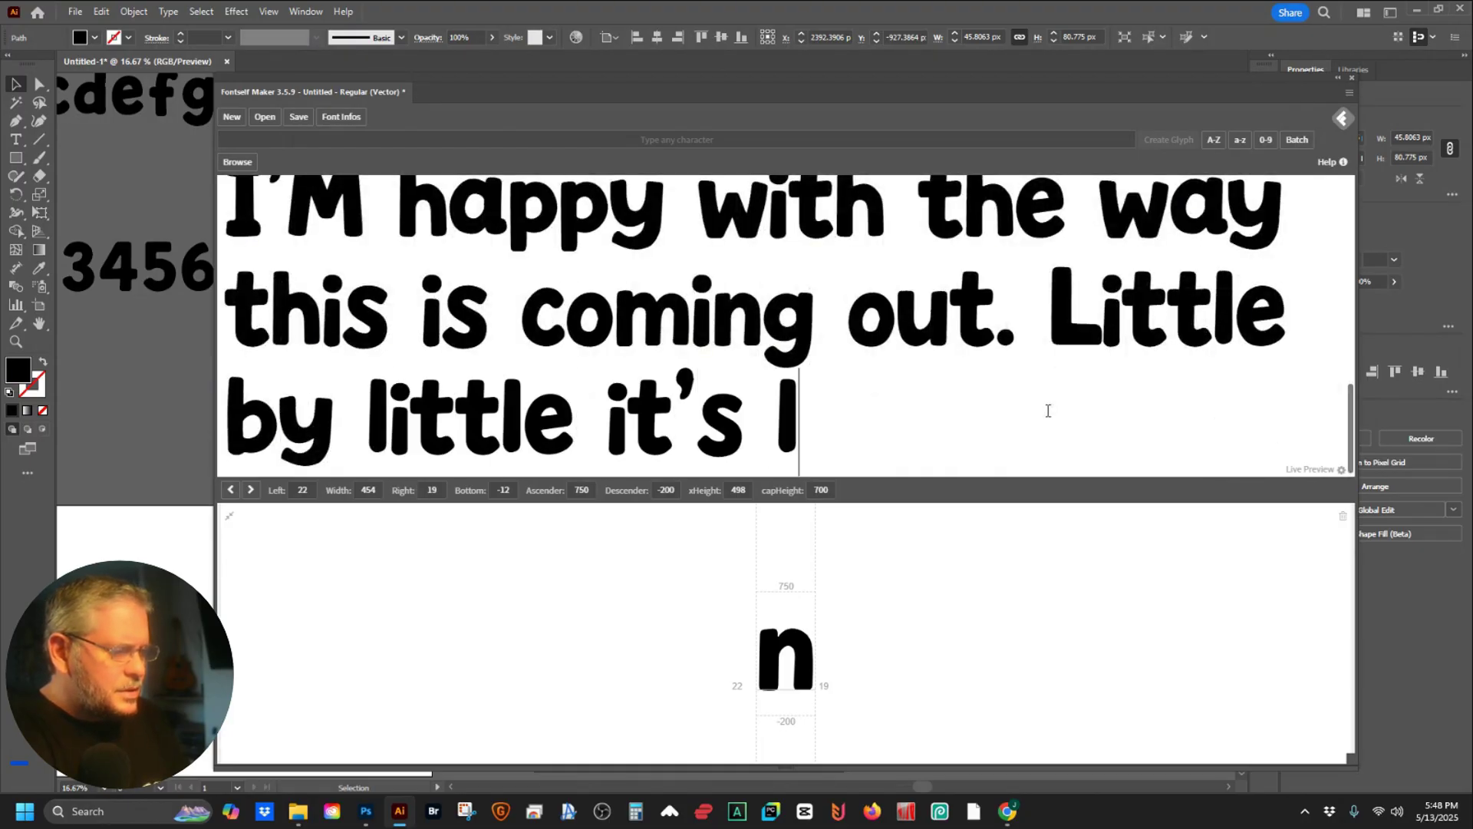
- Lower the lowercase l glyph to a bottom value of -18
click(637, 628)
double_click(1156, 629)
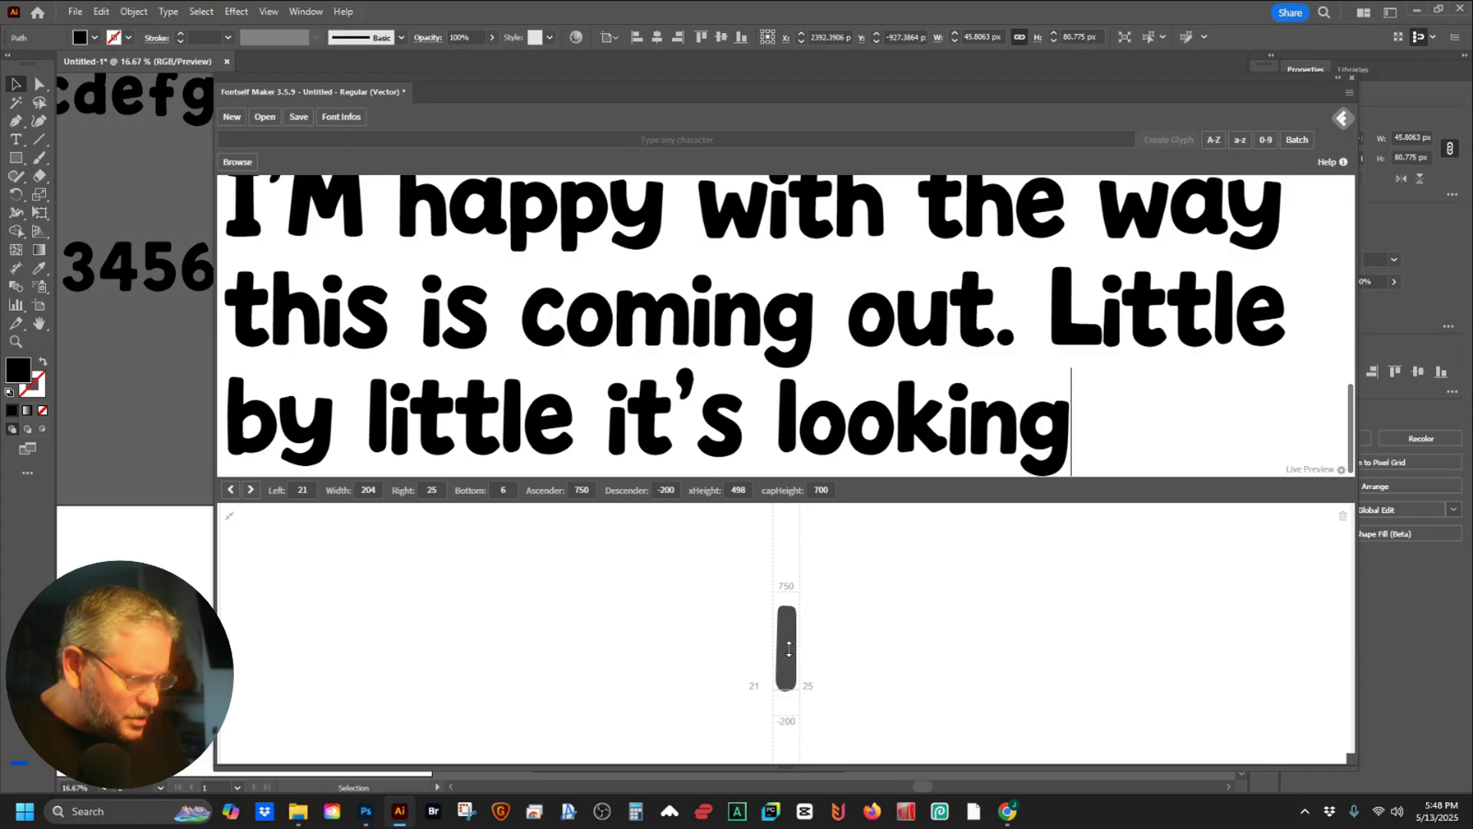
drag(789, 648, 790, 653)
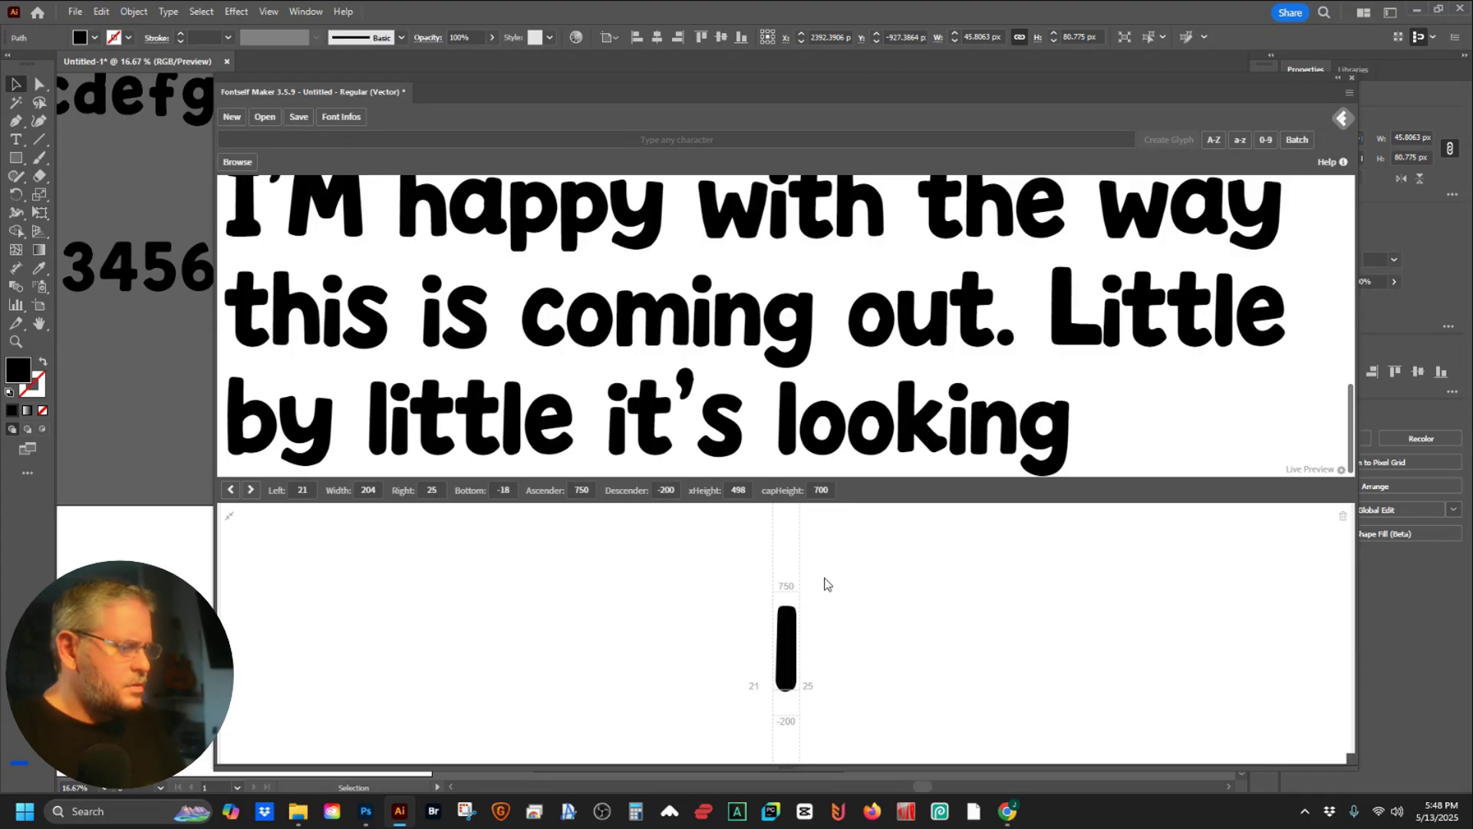
click(737, 565)
scroll(710, 632, down, 2)
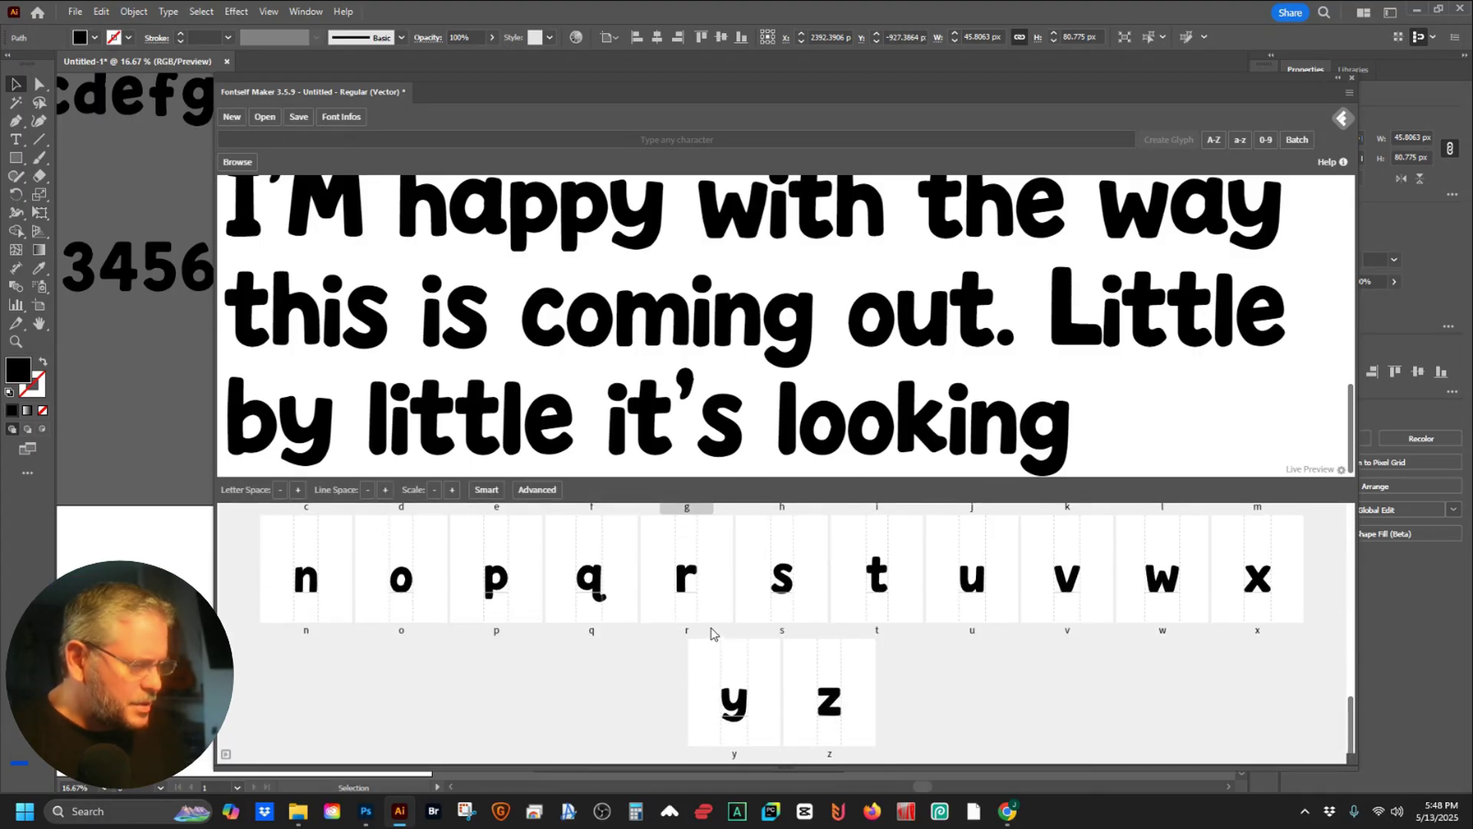
- Lower the apostrophe glyph to a bottom value of 412 and end the preview sentence with a period
double_click(785, 610)
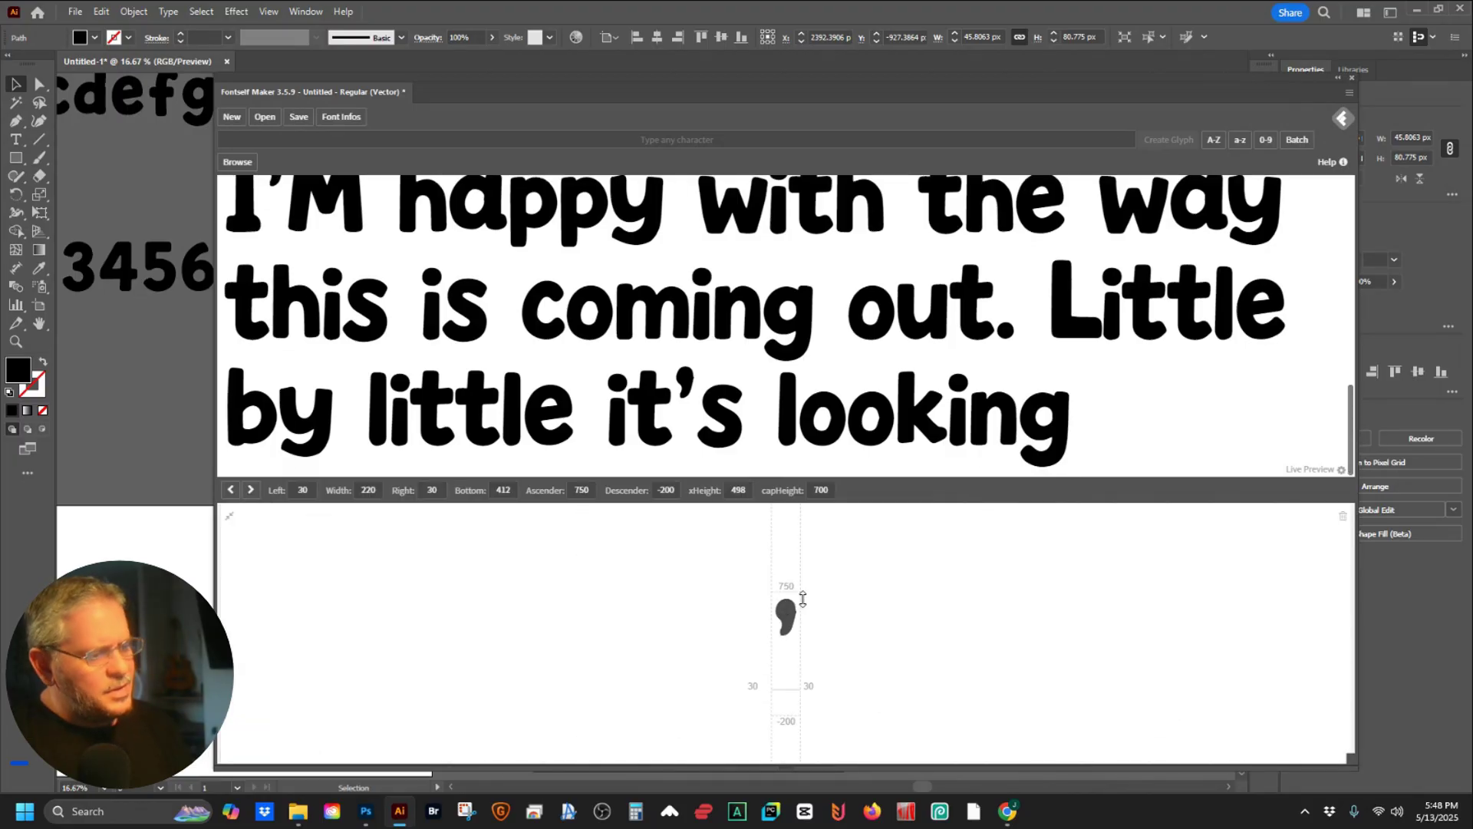
drag(803, 599, 803, 600)
text(.)
- Leave a blank line in the preview text and add "TRY ALL CAPS NOW," below it
key(Return)
key(Return)
text(TRY ALL CAPS NOW, I TH)
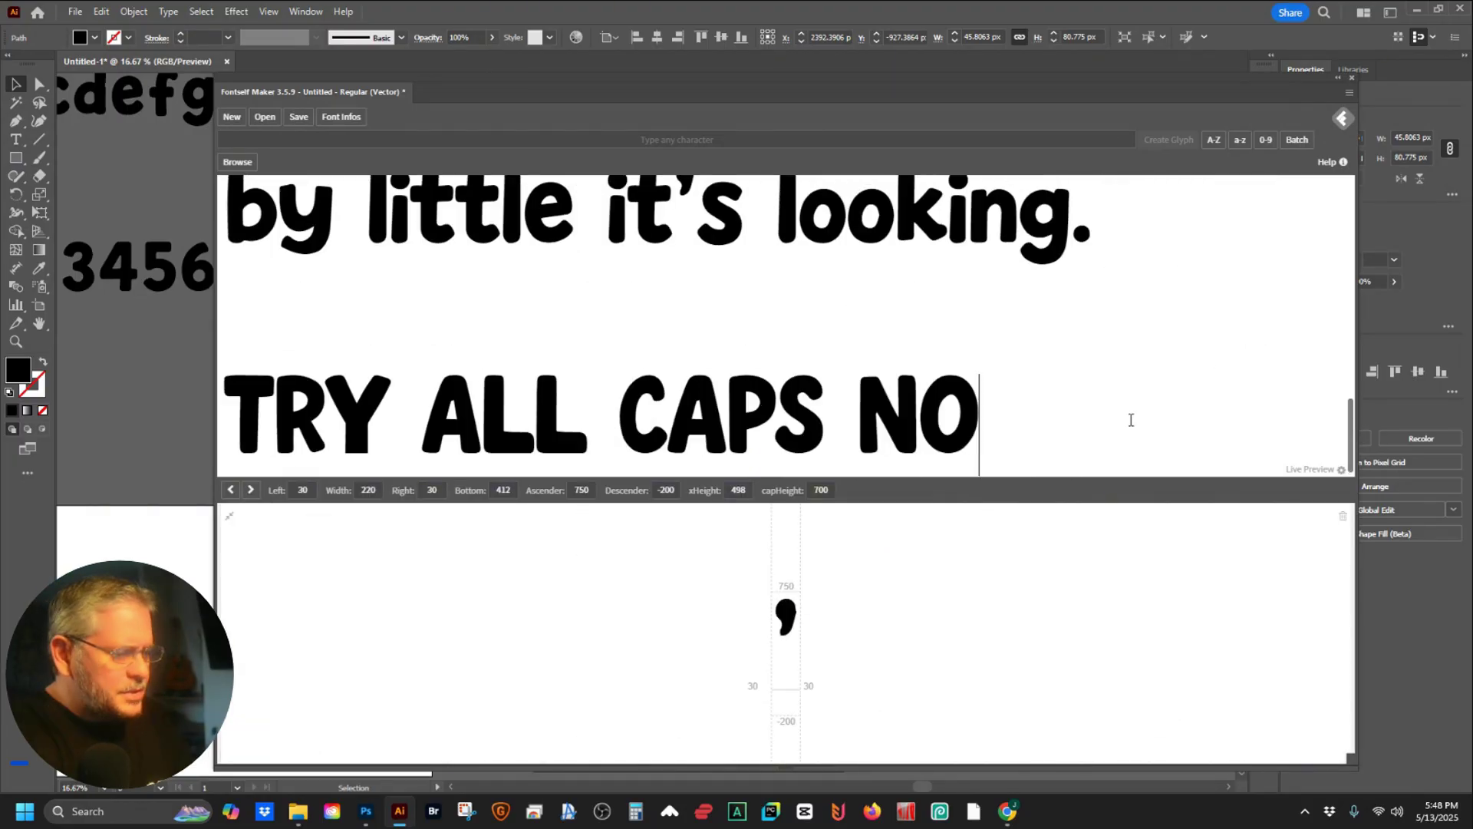
key(BackSpace)
key(BackSpace)
key(BackSpace)
key(BackSpace)
key(BackSpace)
key(BackSpace)
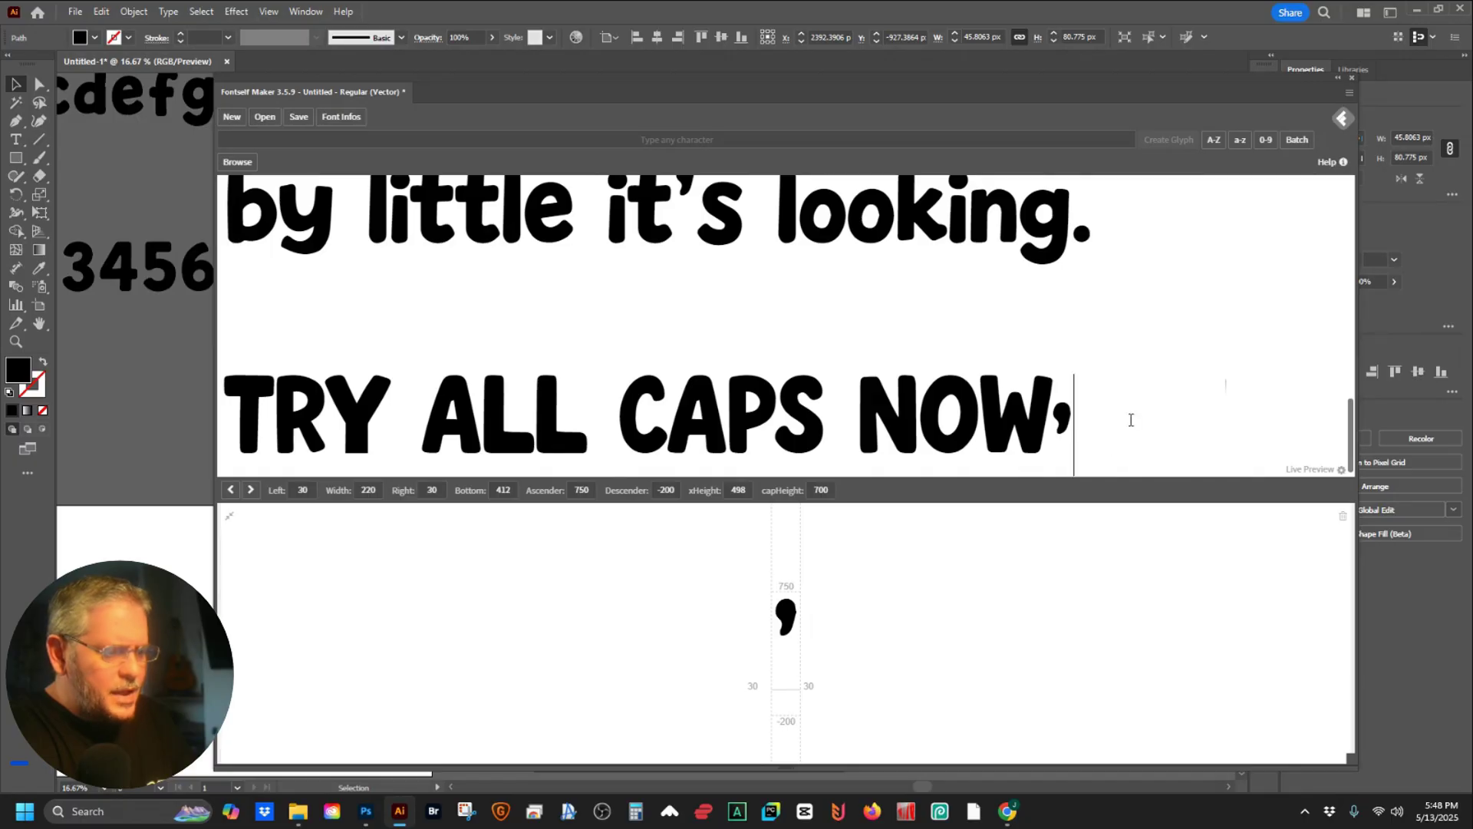
text(,)
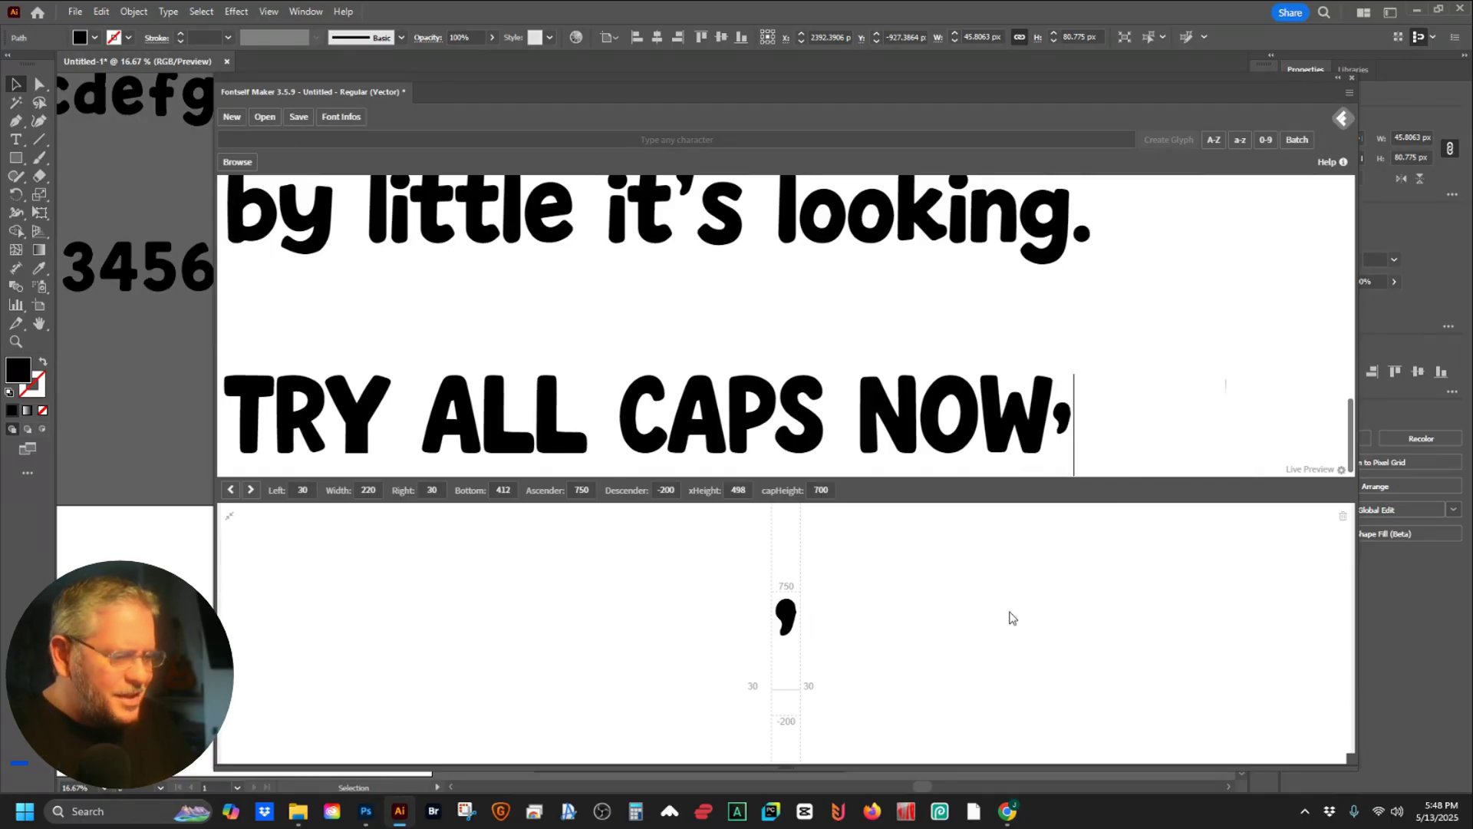
- Lower the comma glyph to a bottom value of -63 so that it sits across the baseline
click(1010, 615)
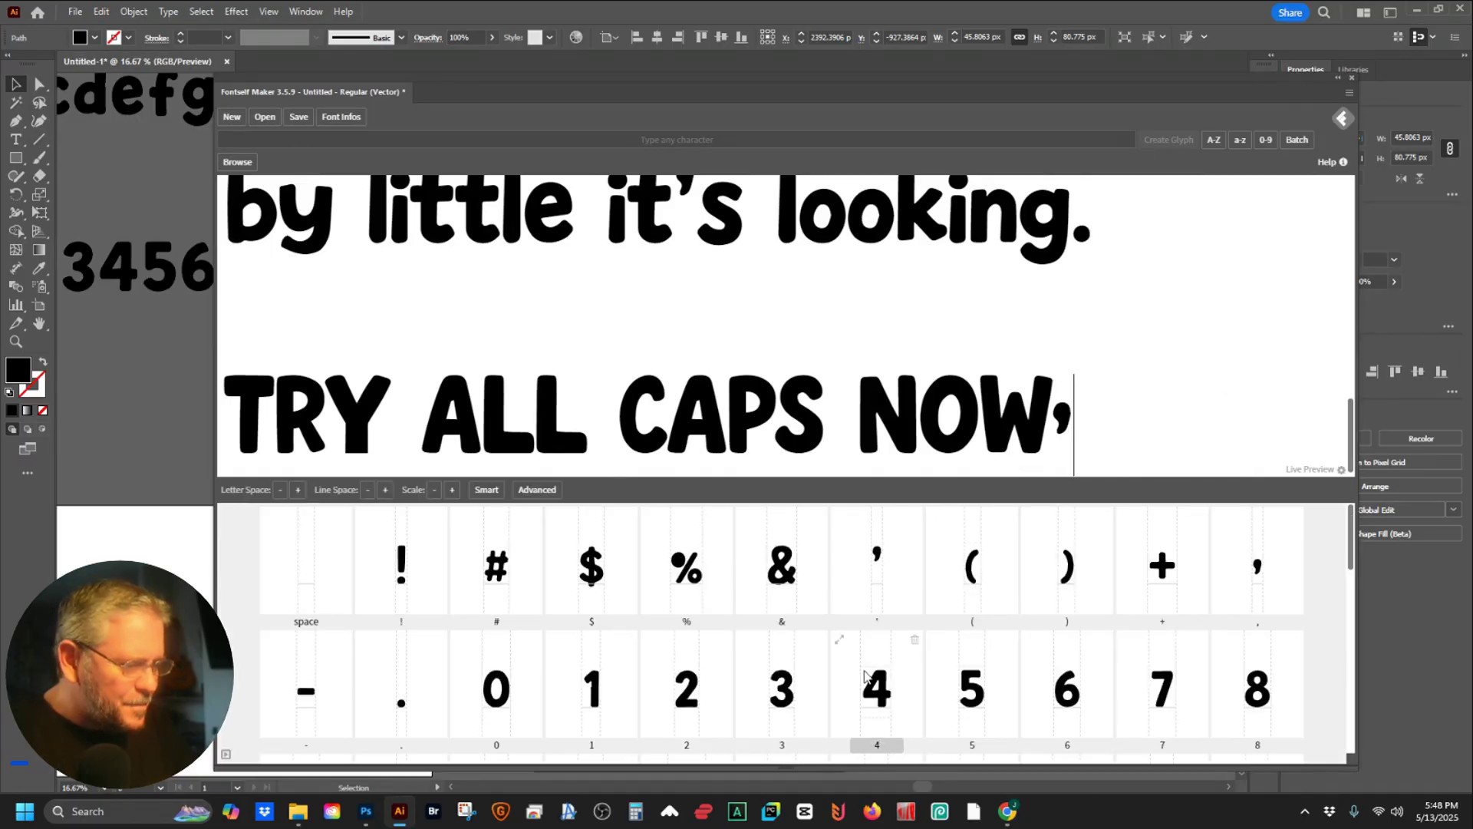
double_click(1266, 603)
drag(792, 646, 789, 671)
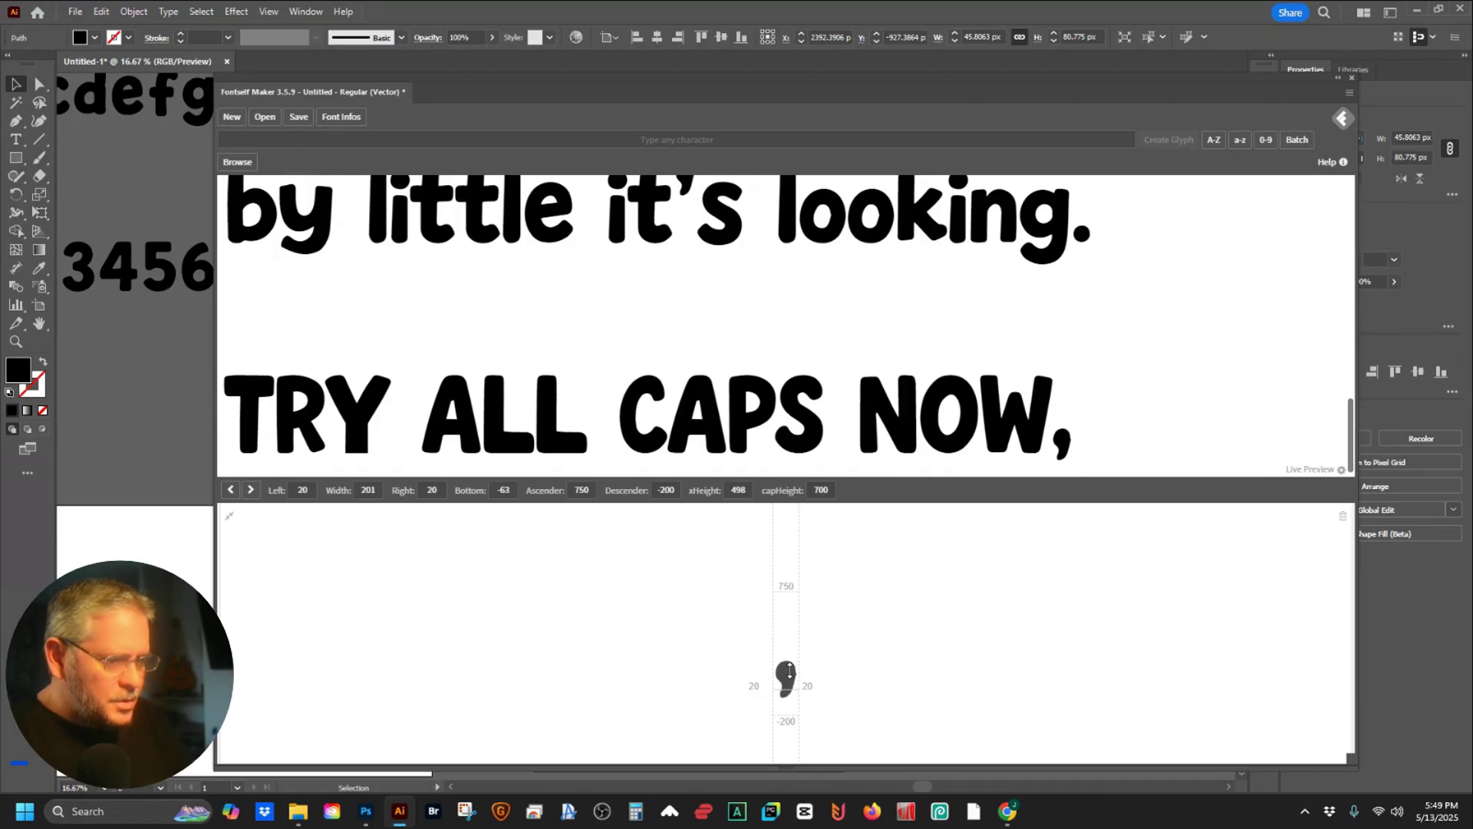
key(Escape)
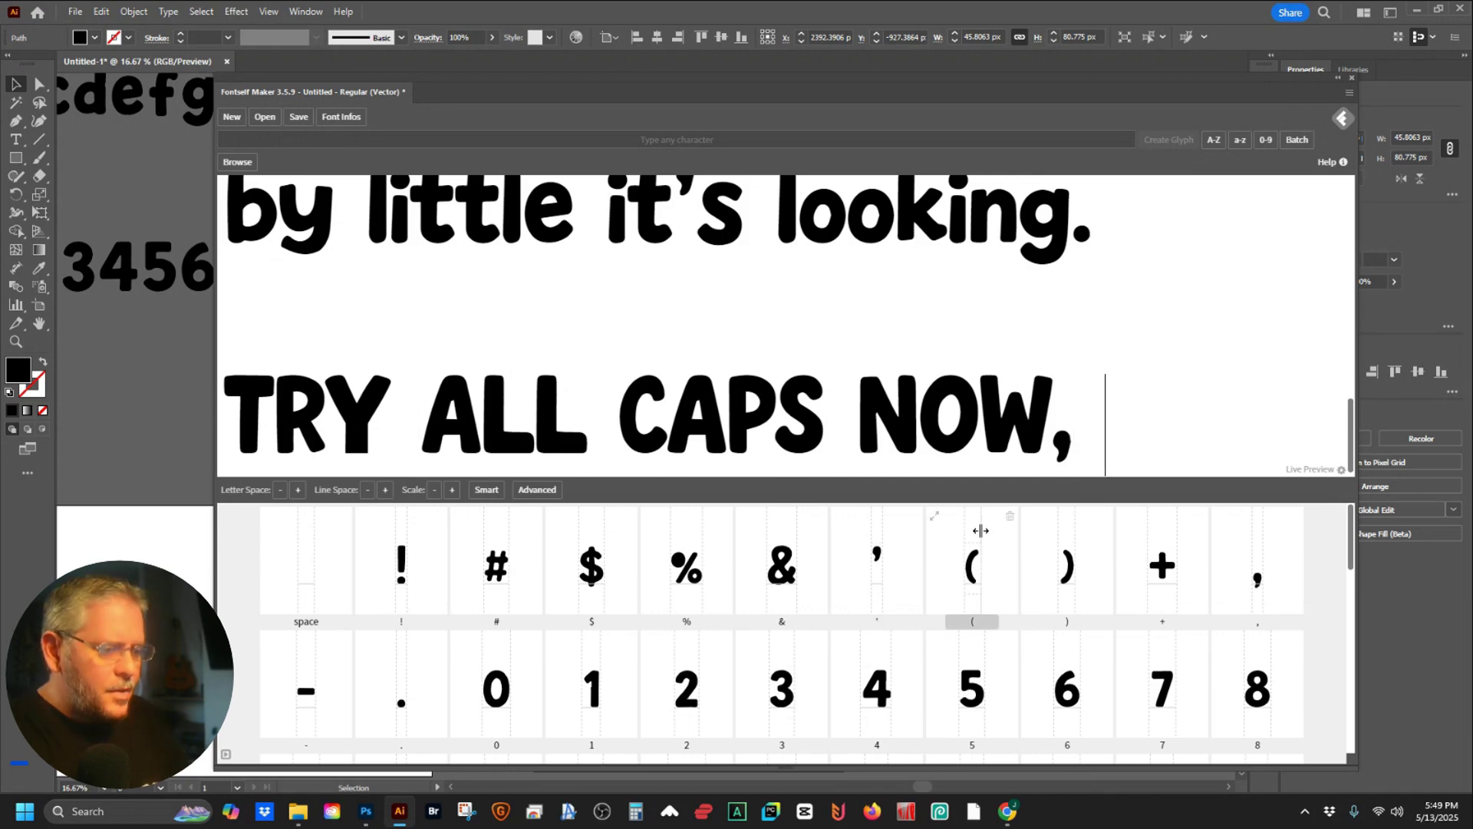
- Continue the preview text with "IT'S LOOKING BETTER, EVERYTHING IS WHERE IT IS SUPPOSED TO BE IT SEEMS"
text(IT'S LO)
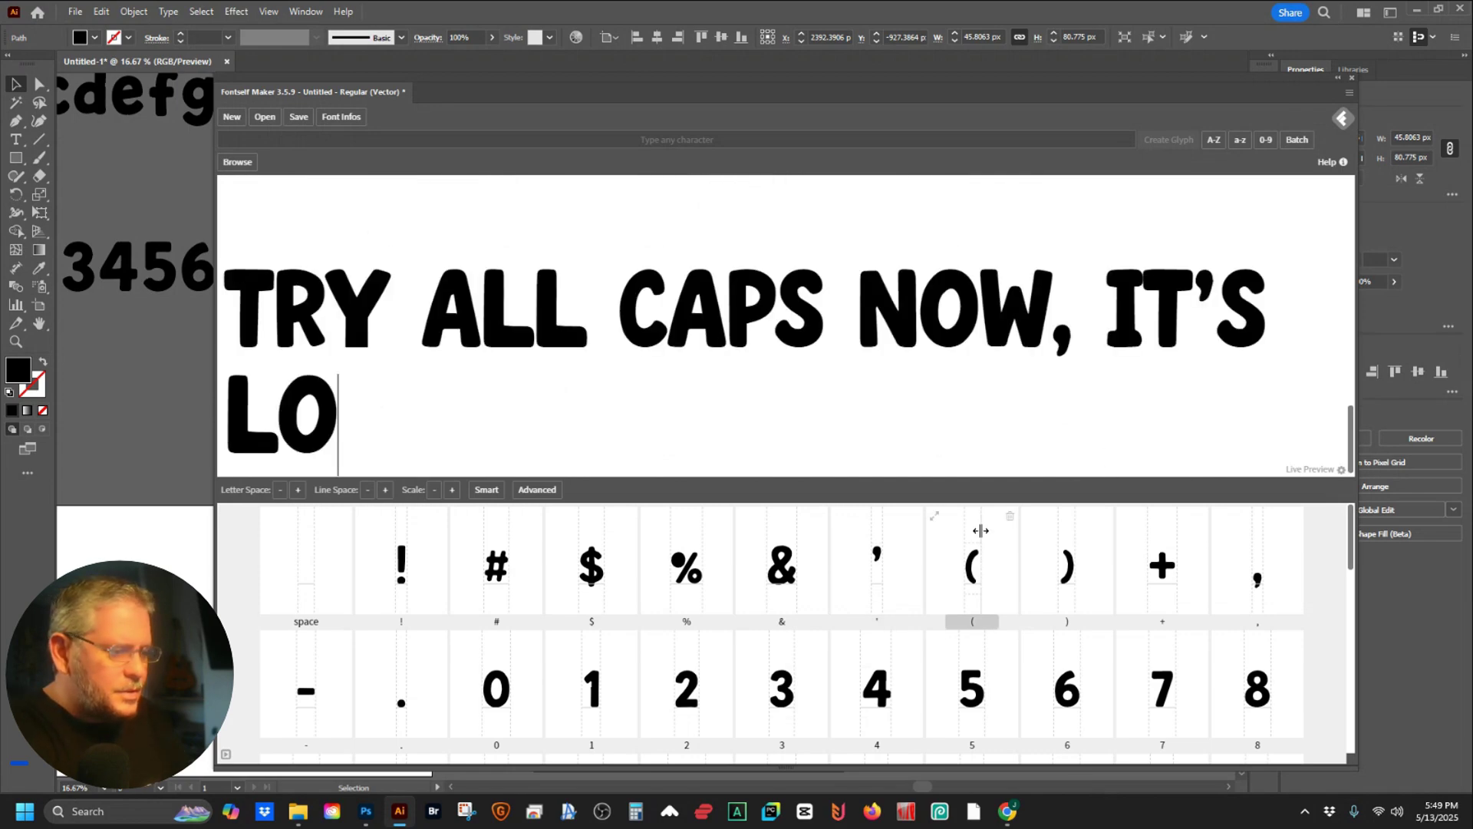
text(OKING BETTER,)
text(EV)
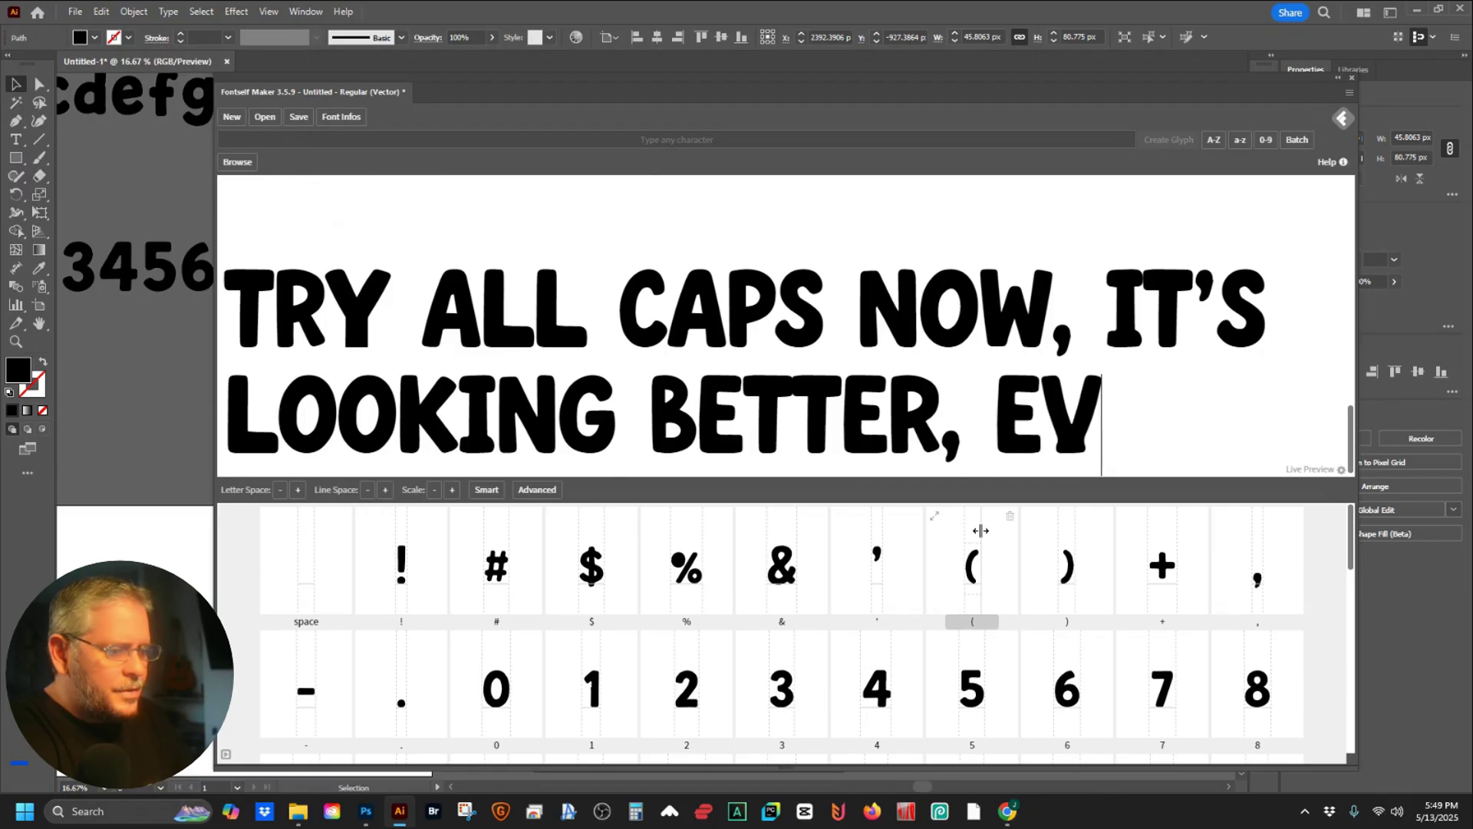
text(ERYTHING IS WHERE ITS)
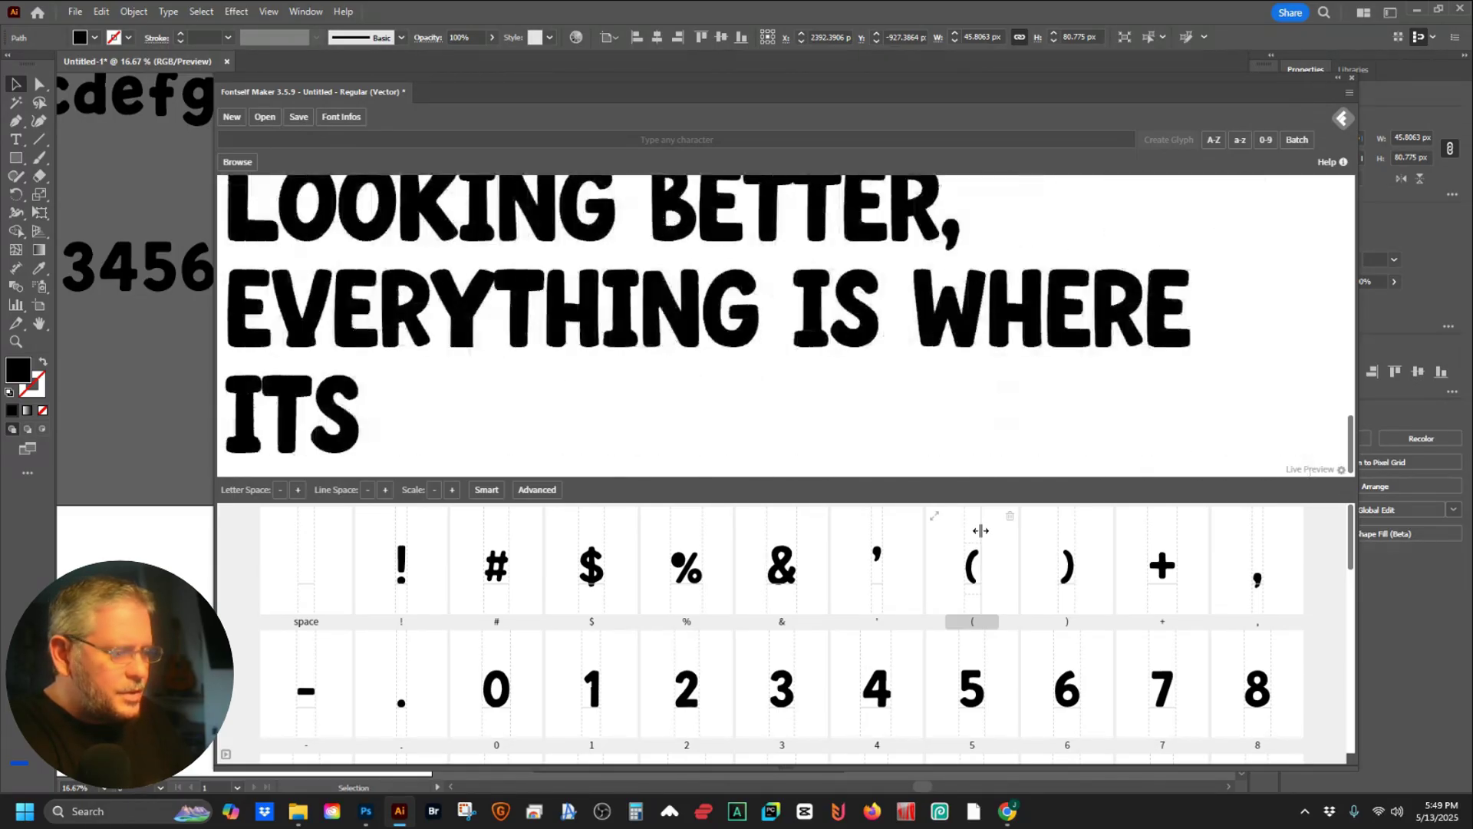
key(BackSpace)
text(IS )
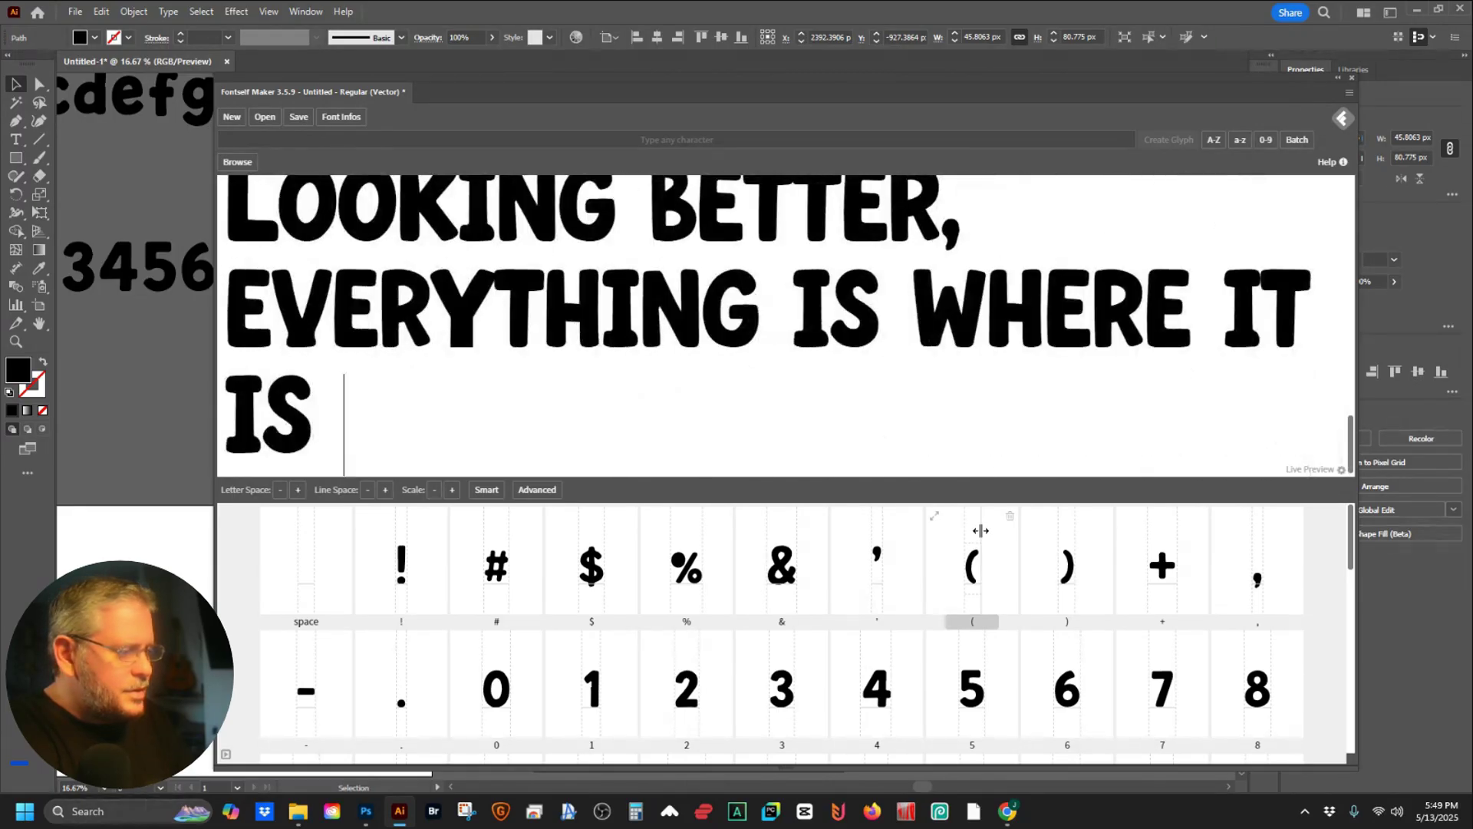
text(SUPPOSED TO )
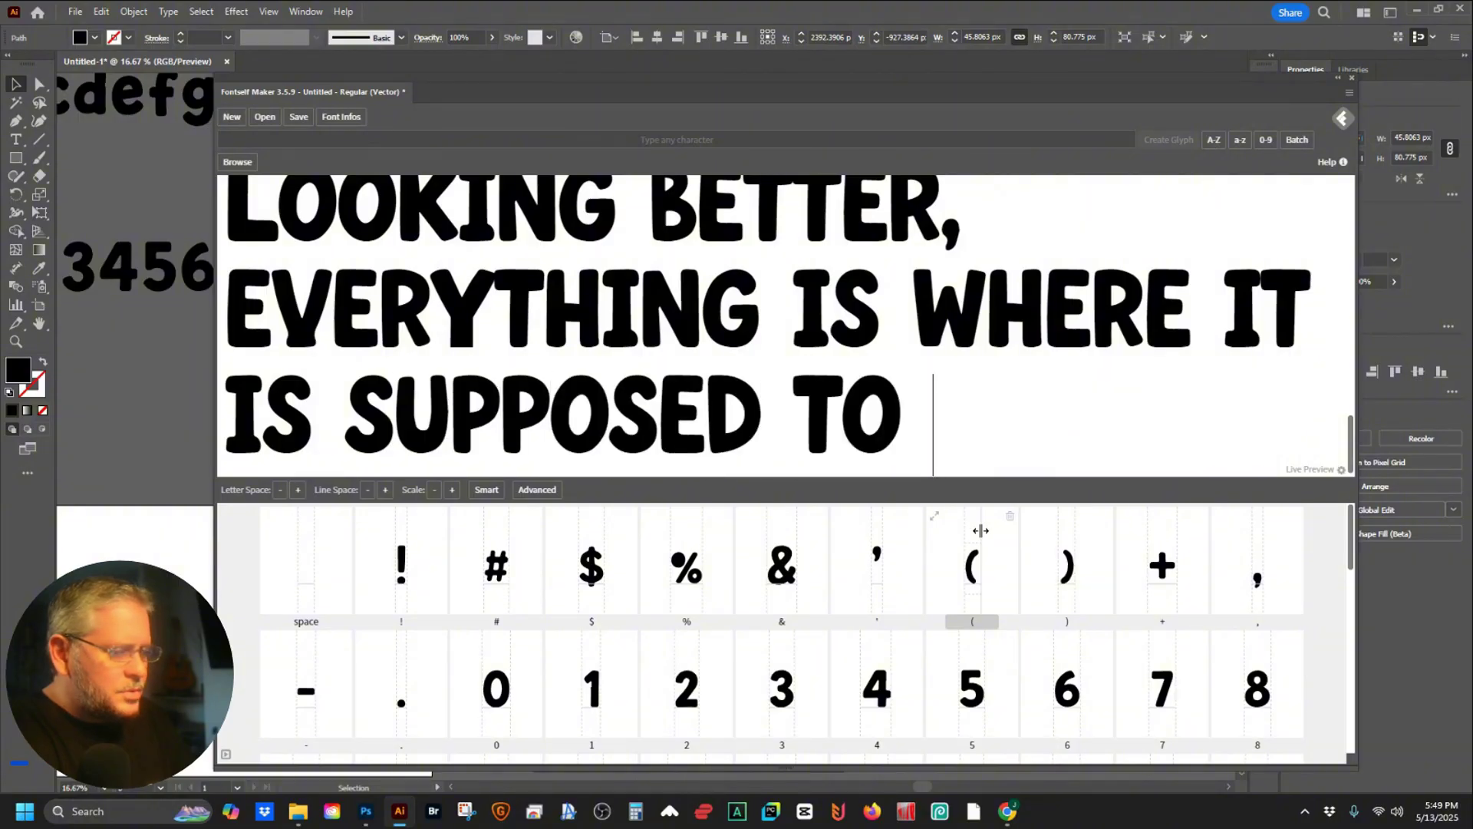
text(BE IT SEEMS)
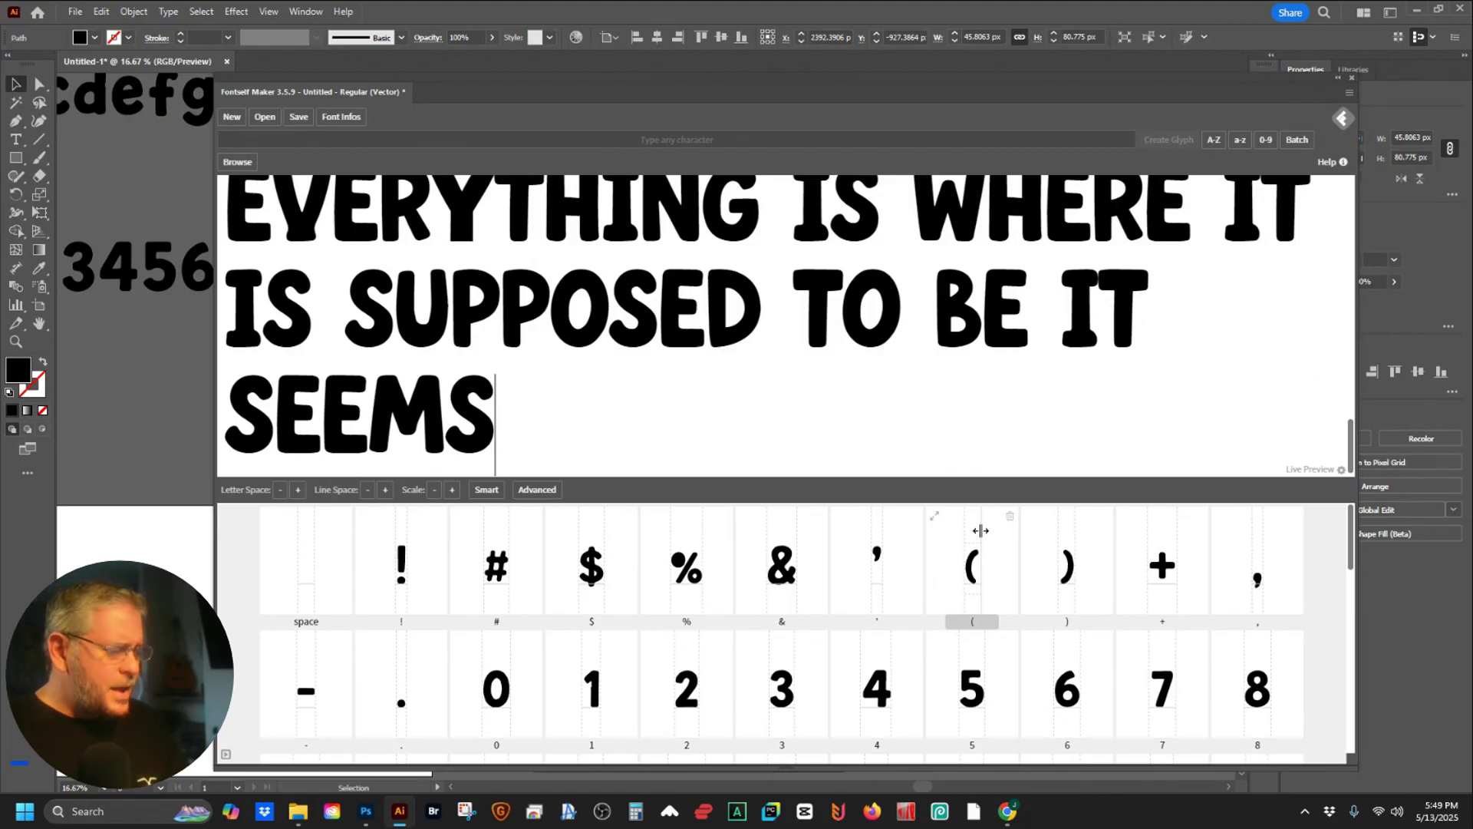
- Review the preview text and extend it with "HOW about the numbers and other things"
scroll(714, 450, up, 12)
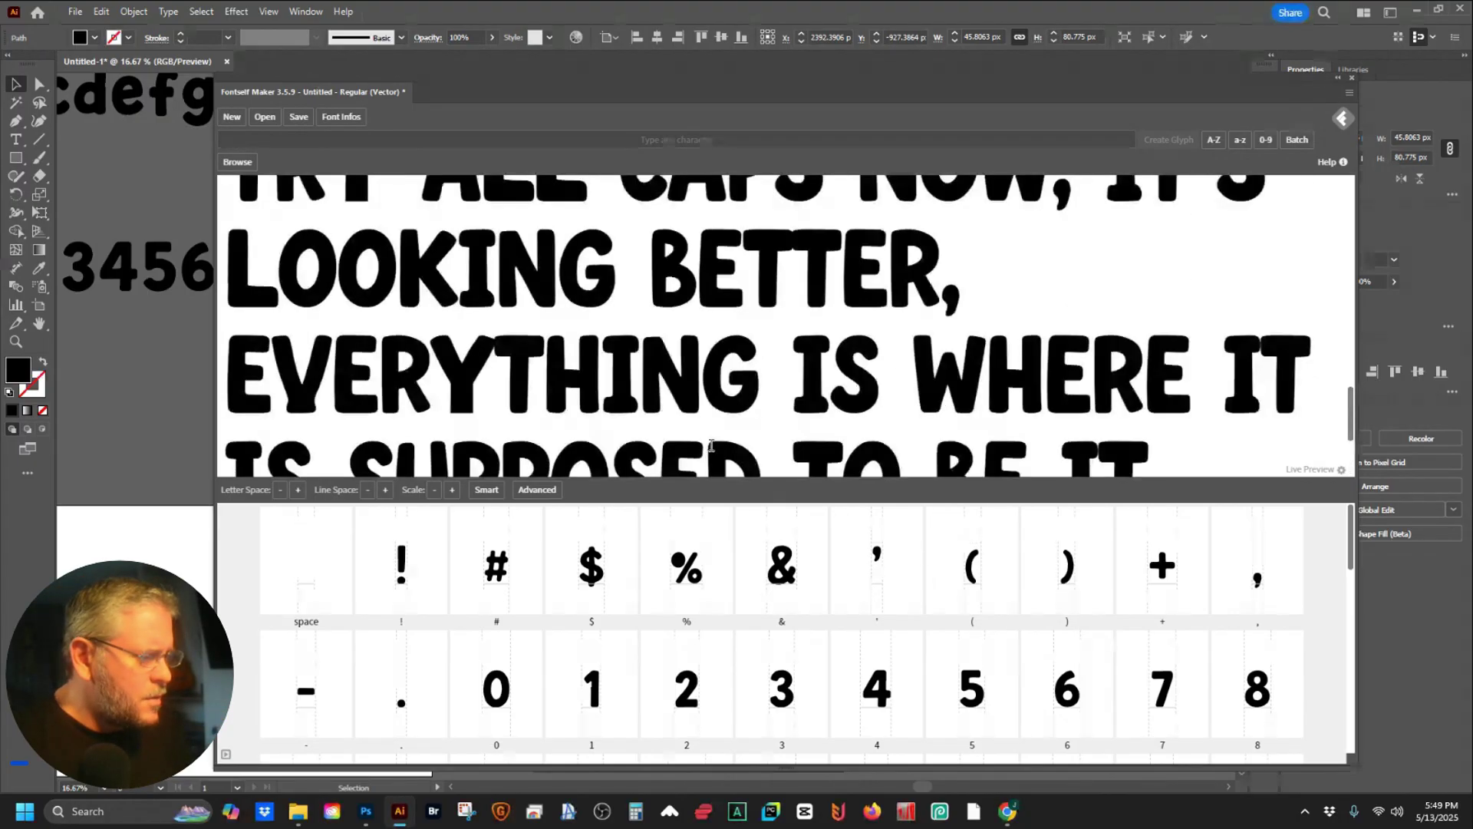
scroll(711, 444, down, 12)
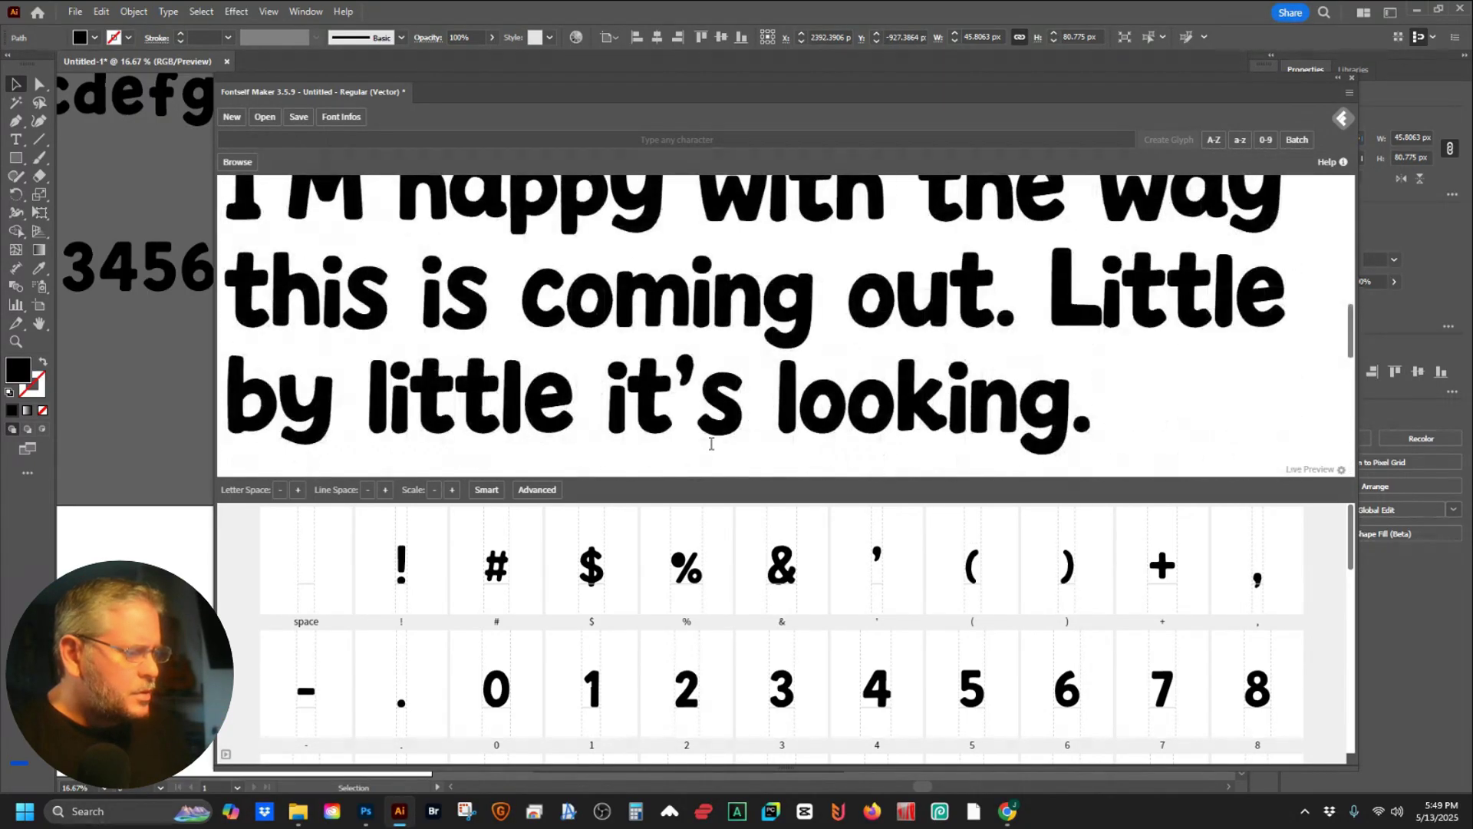
text(HOW)
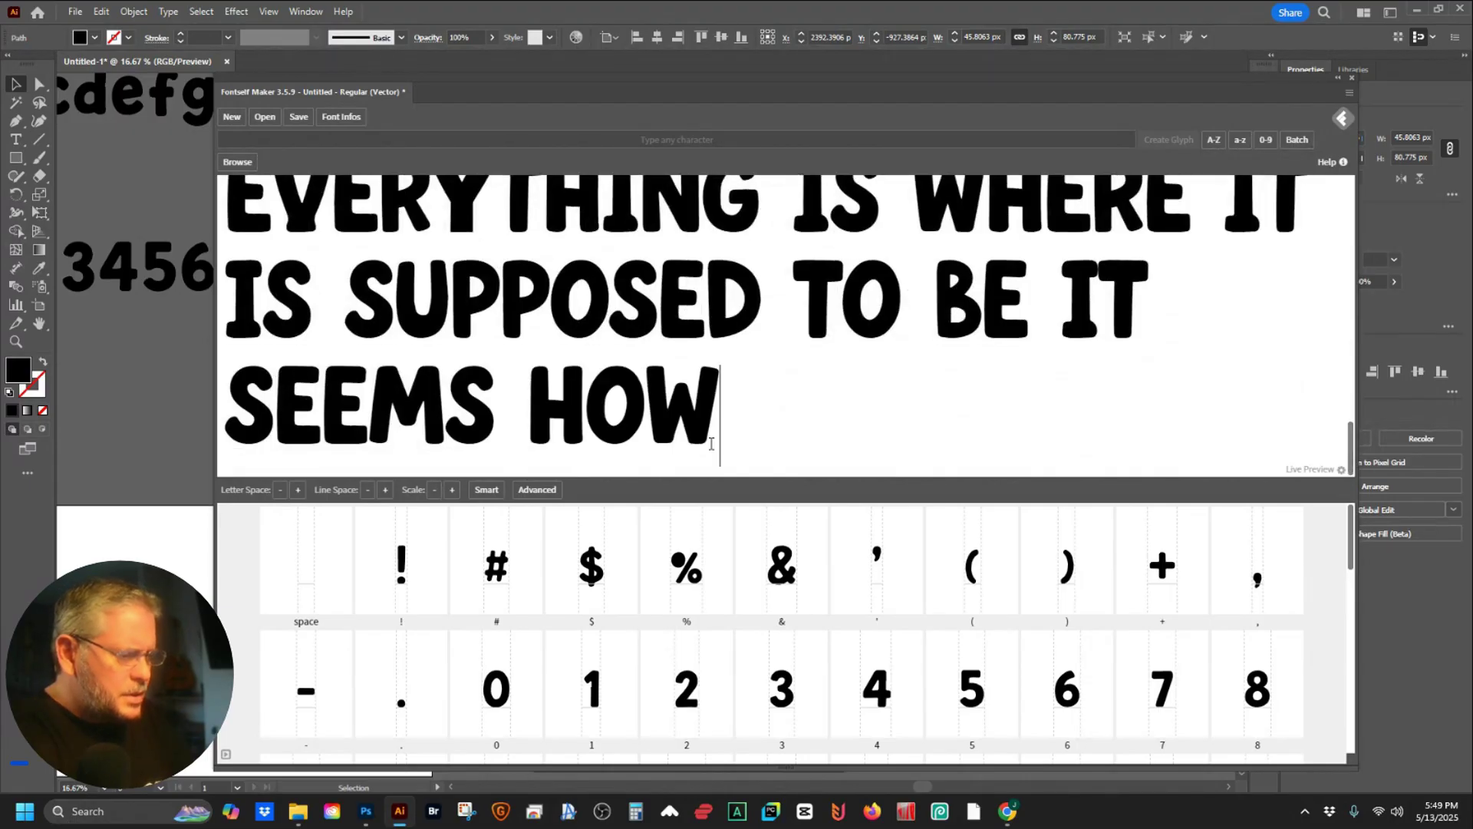
text( about the)
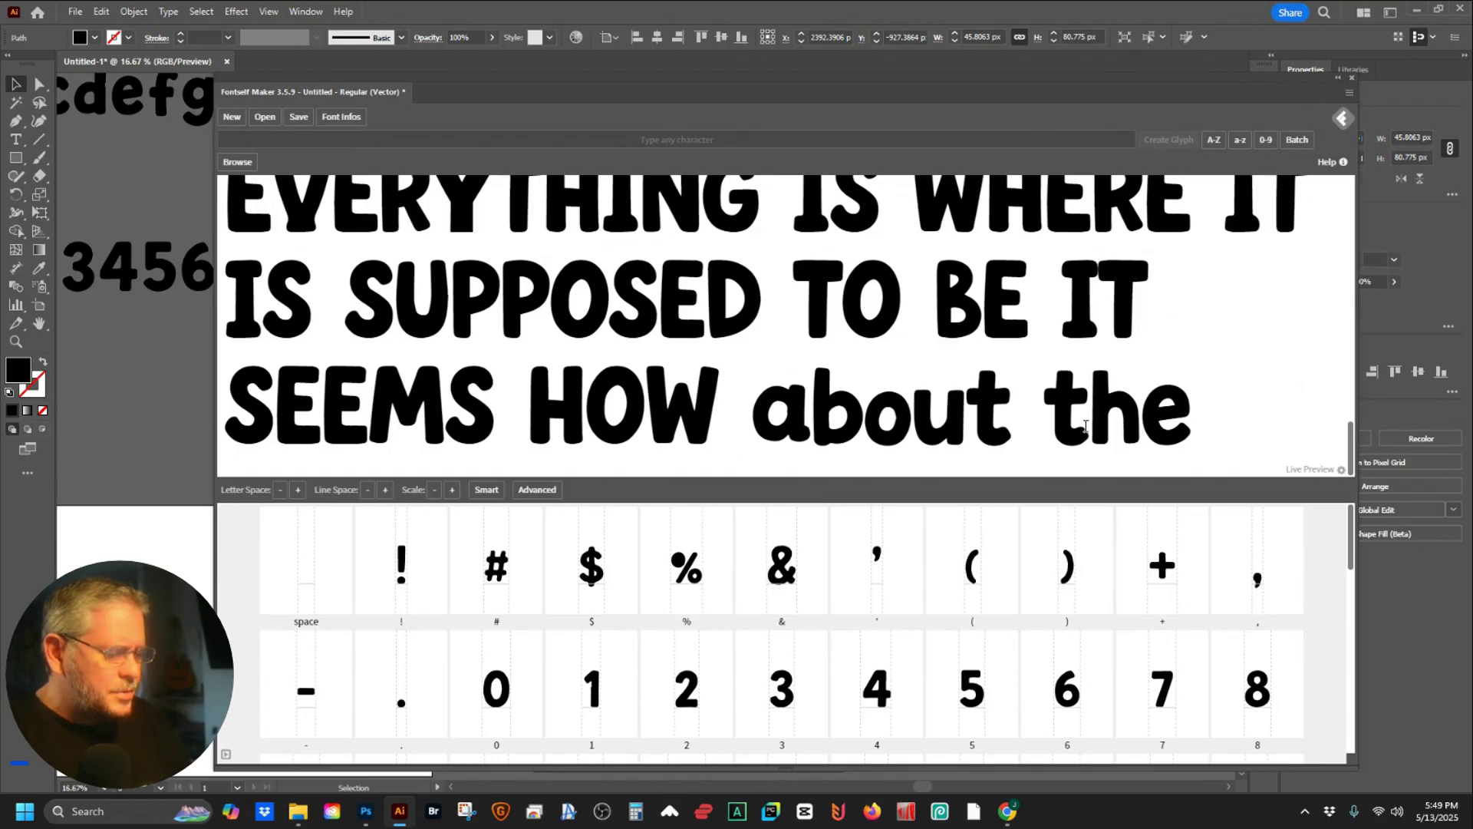
text( numbers a)
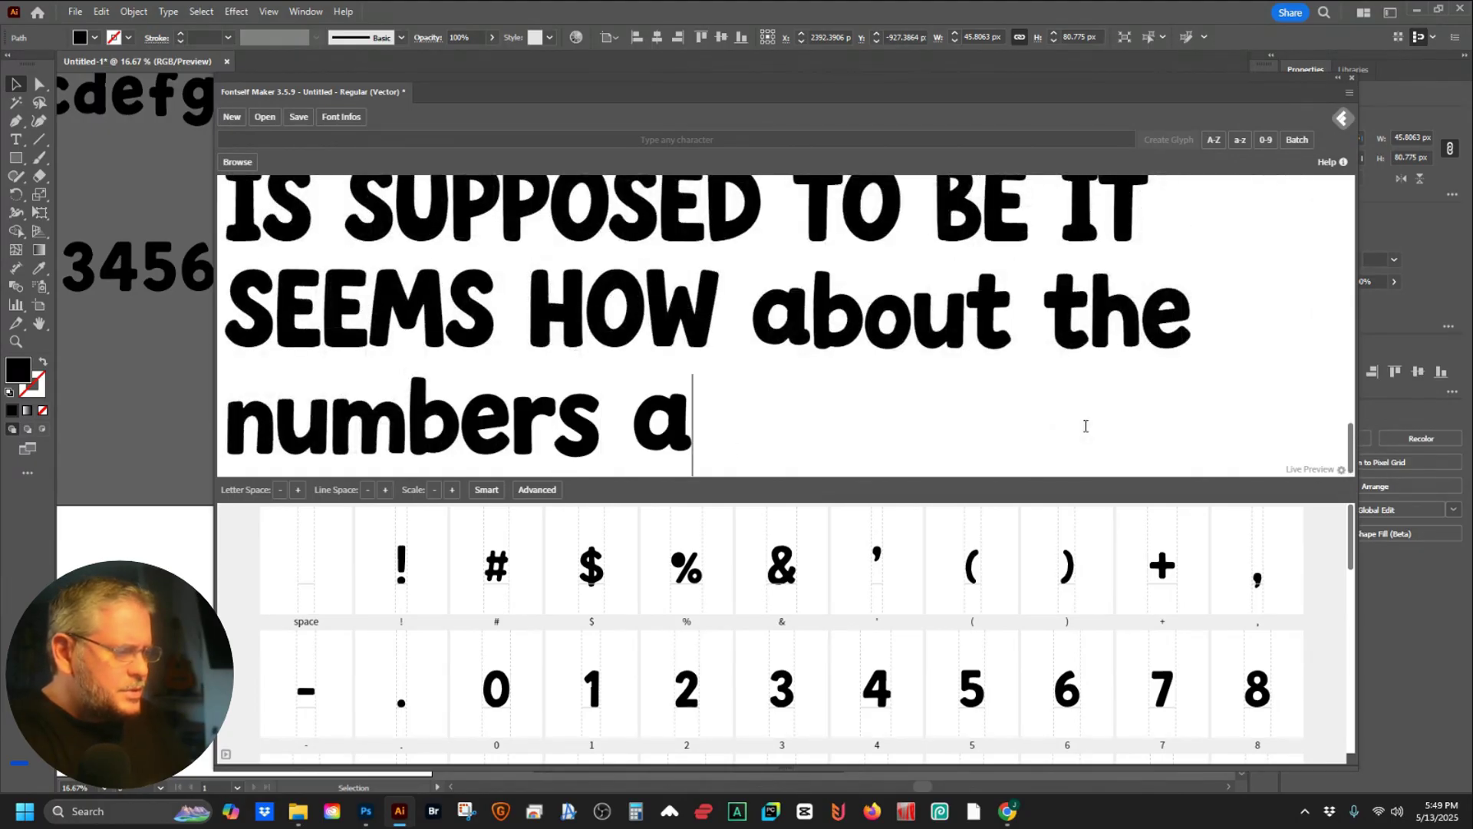
text(nd other things)
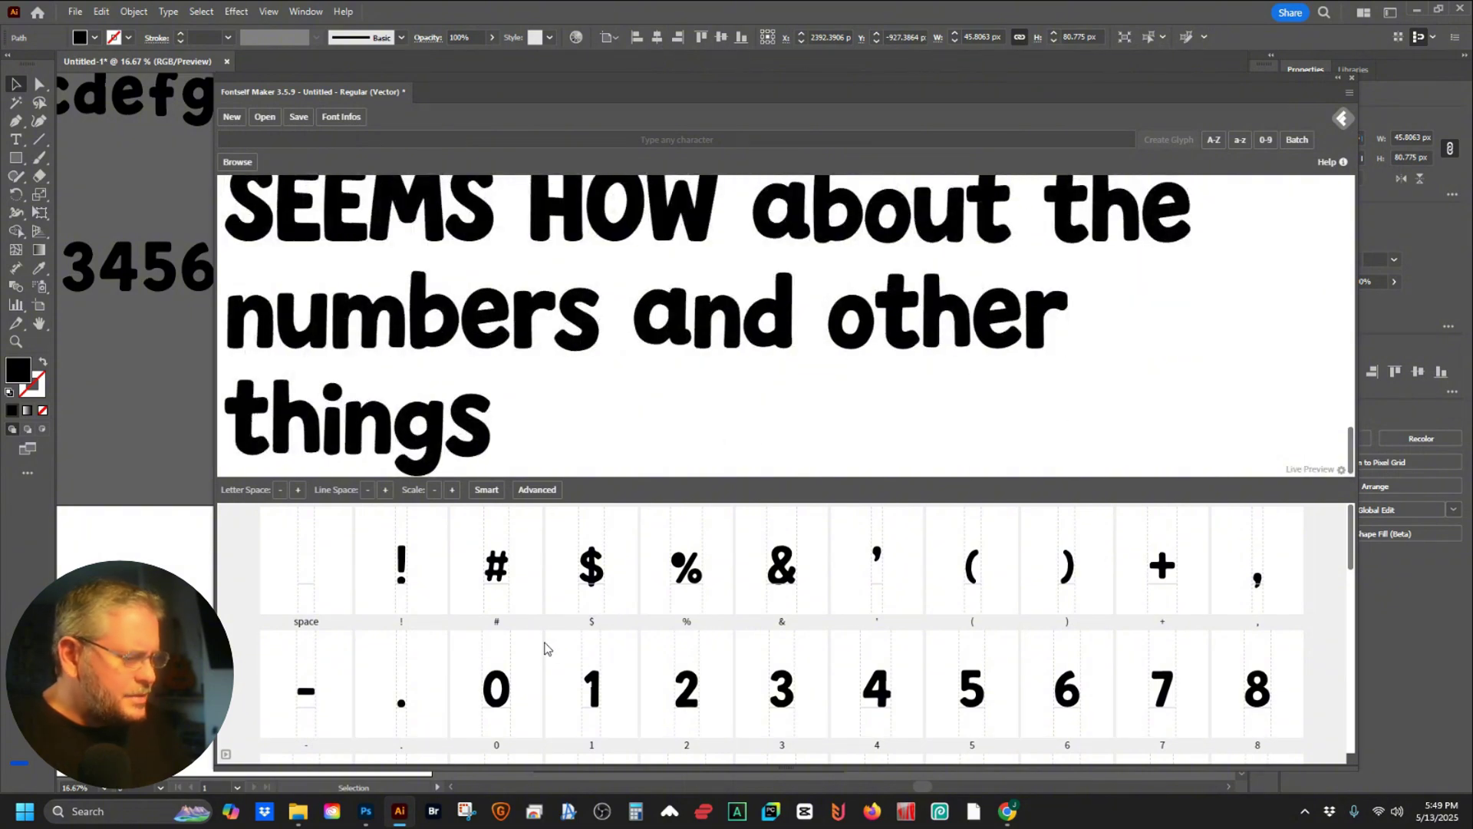
- Lower the lowercase a glyph to a bottom value of -22
scroll(447, 625, down, 2)
scroll(460, 657, down, 10)
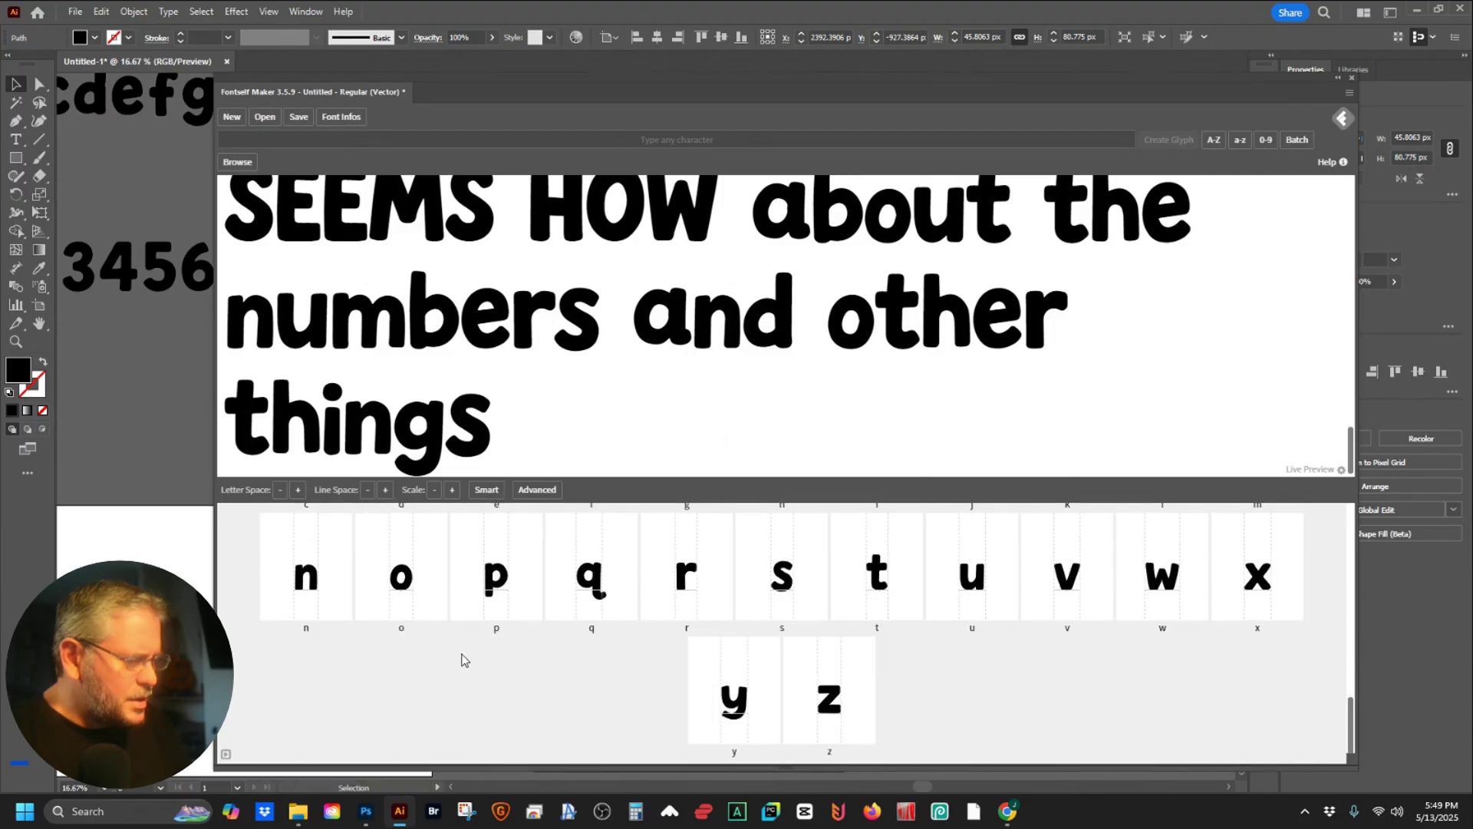
scroll(562, 653, up, 1)
scroll(562, 653, up, 2)
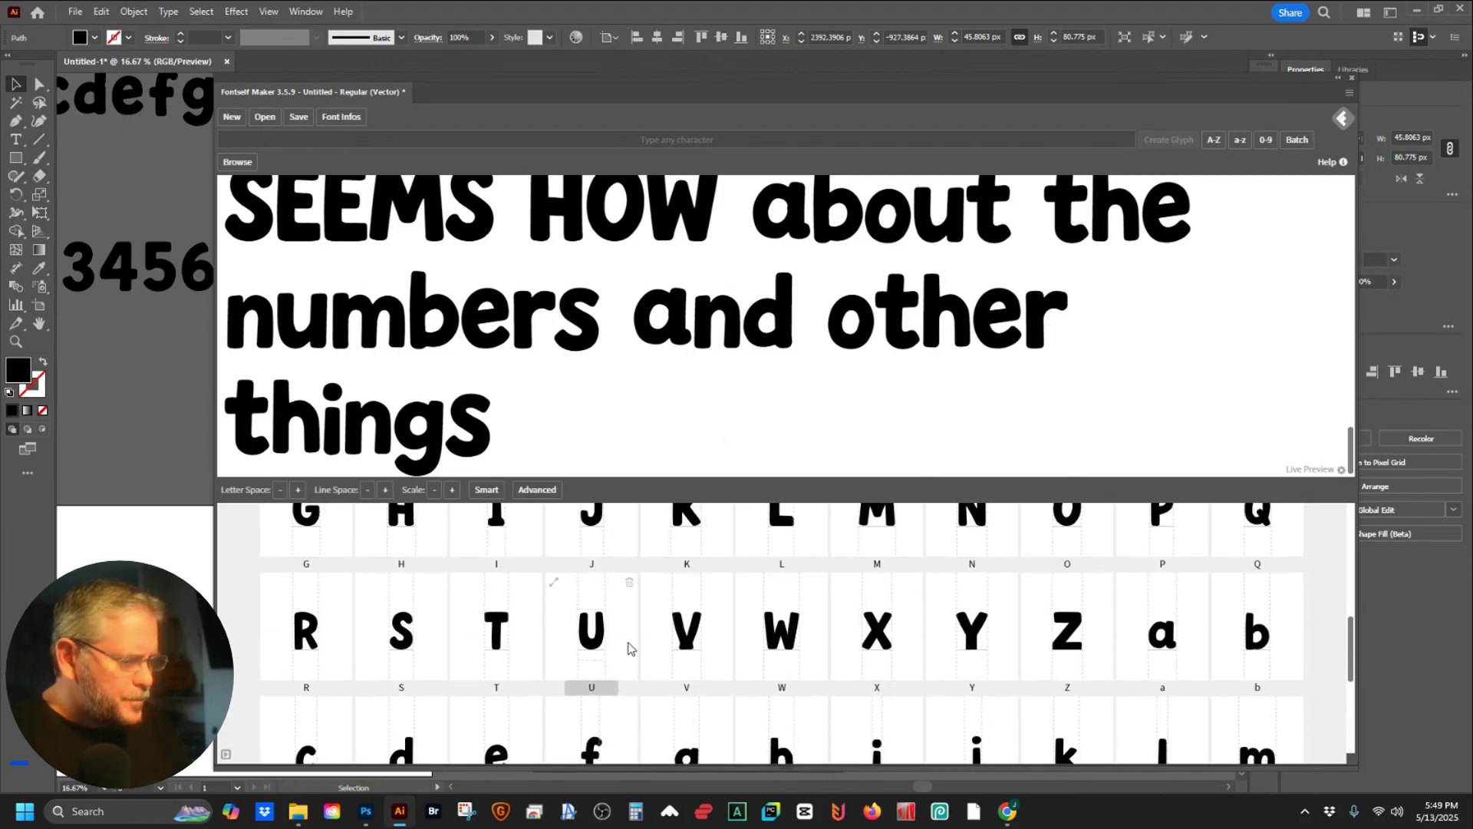
double_click(1159, 650)
drag(804, 648, 803, 658)
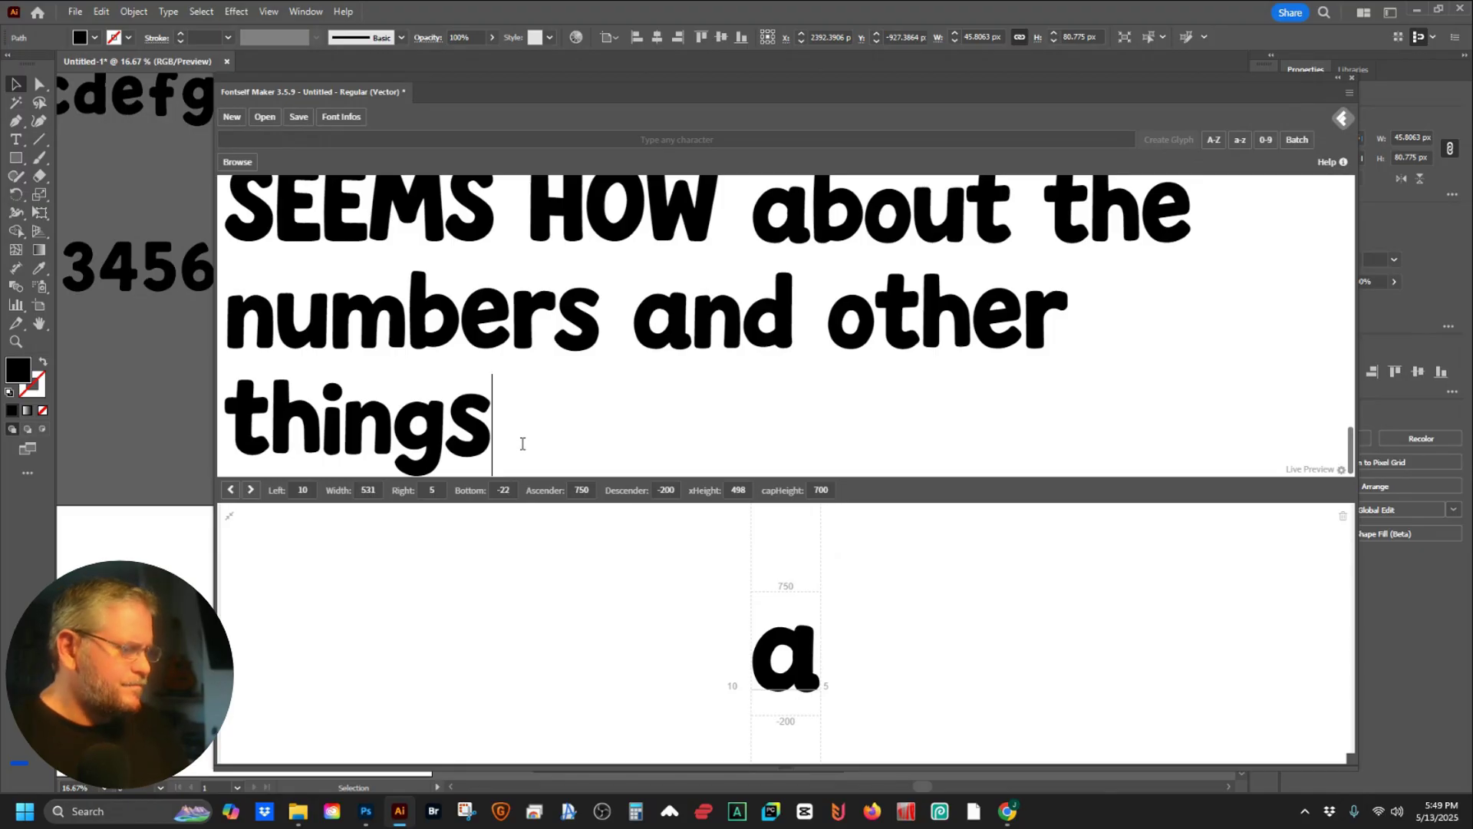
key(Escape)
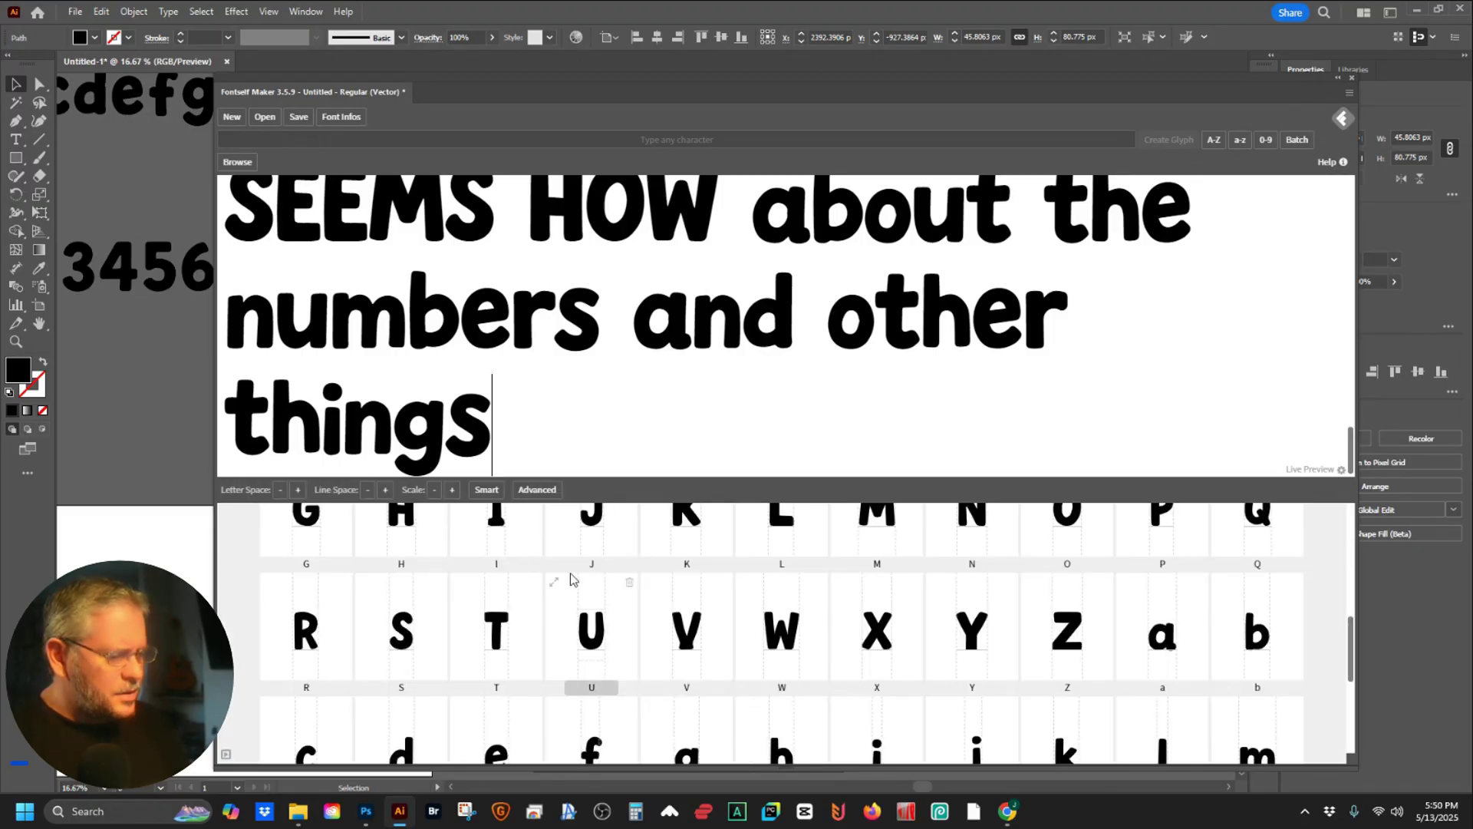
- Check the lowercase s glyph and raise the lowercase g glyph to a bottom value of -188
double_click(435, 645)
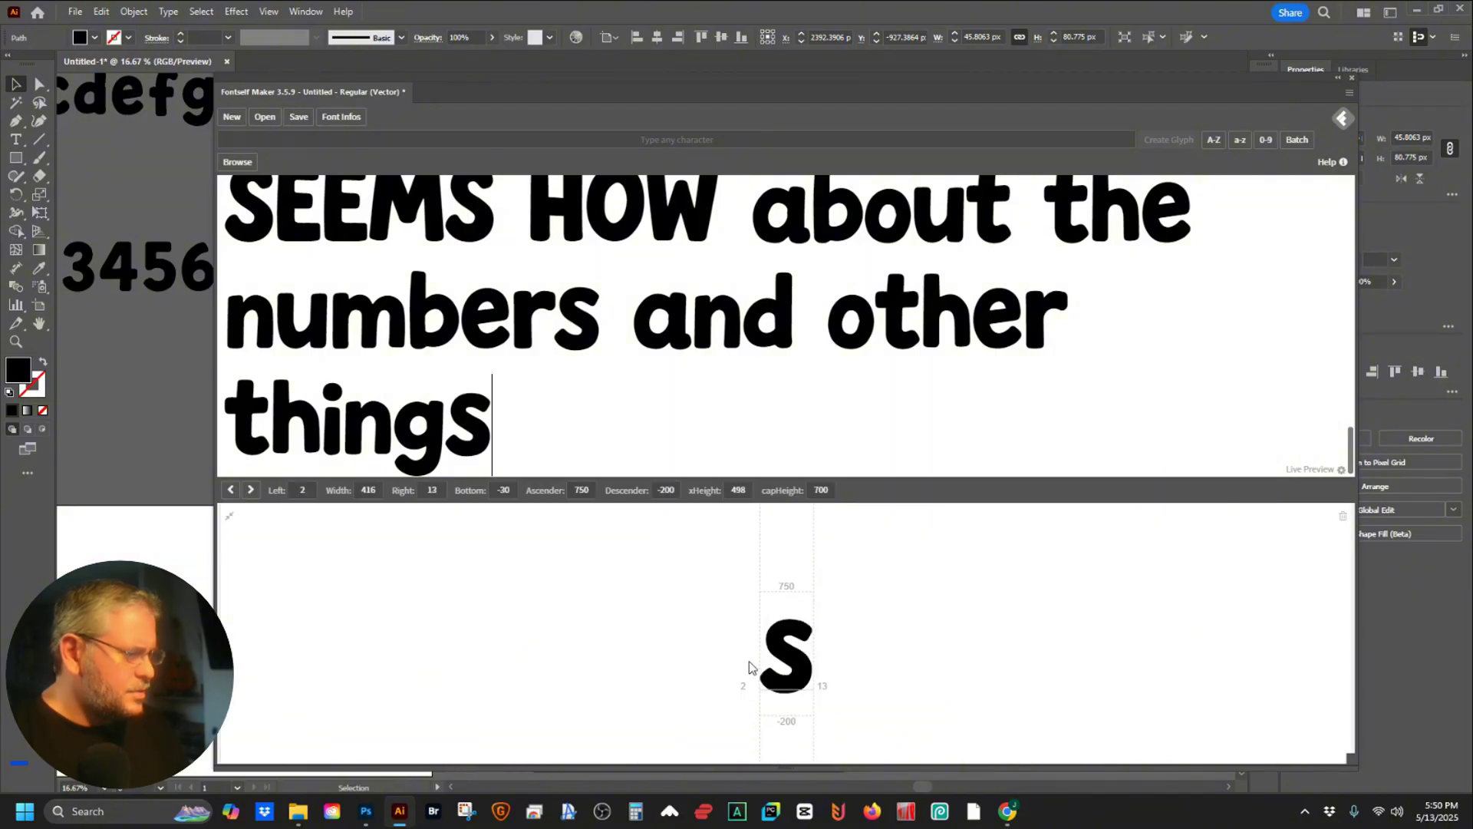
key(Escape)
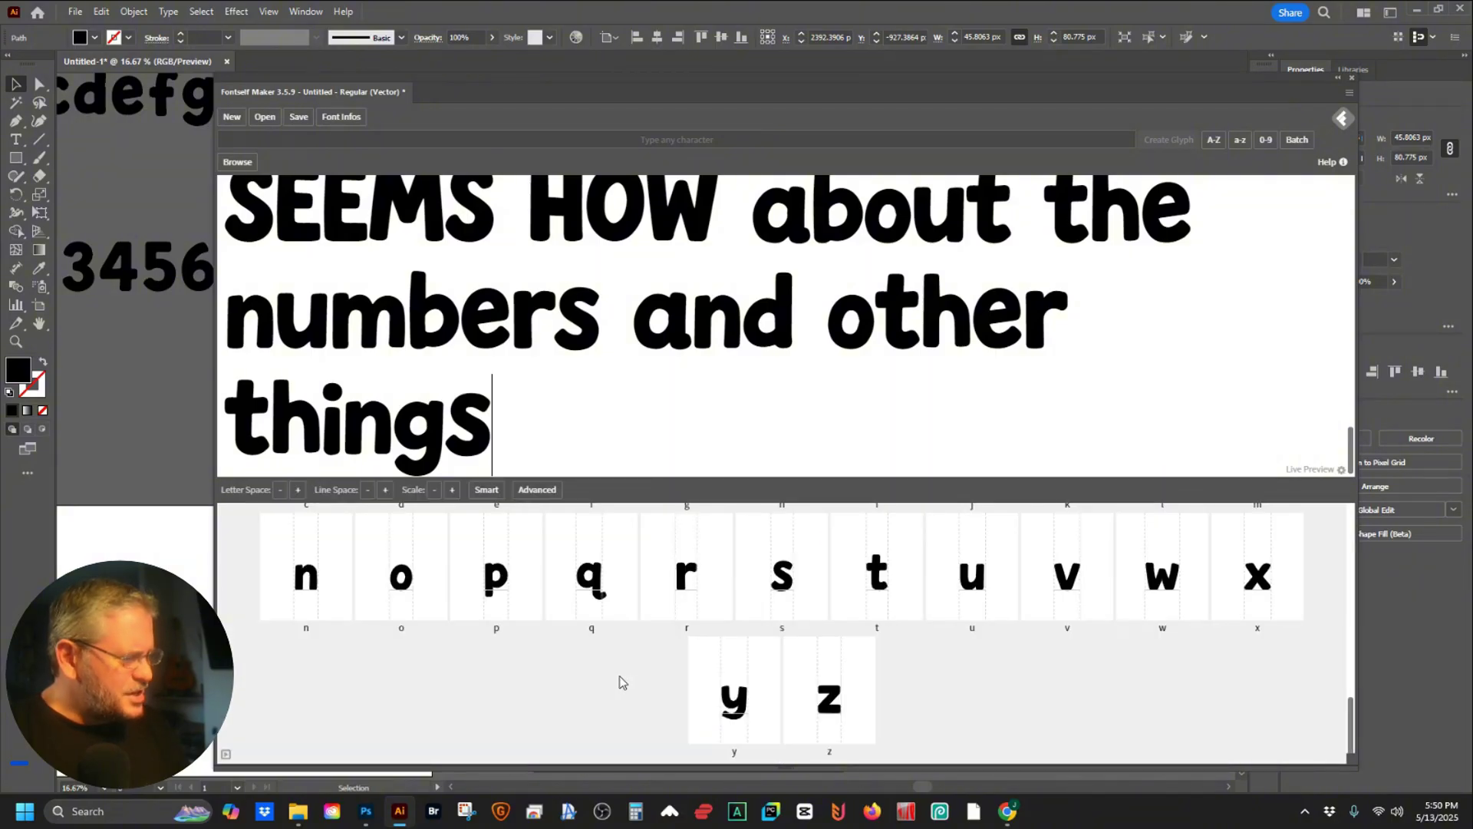
double_click(491, 630)
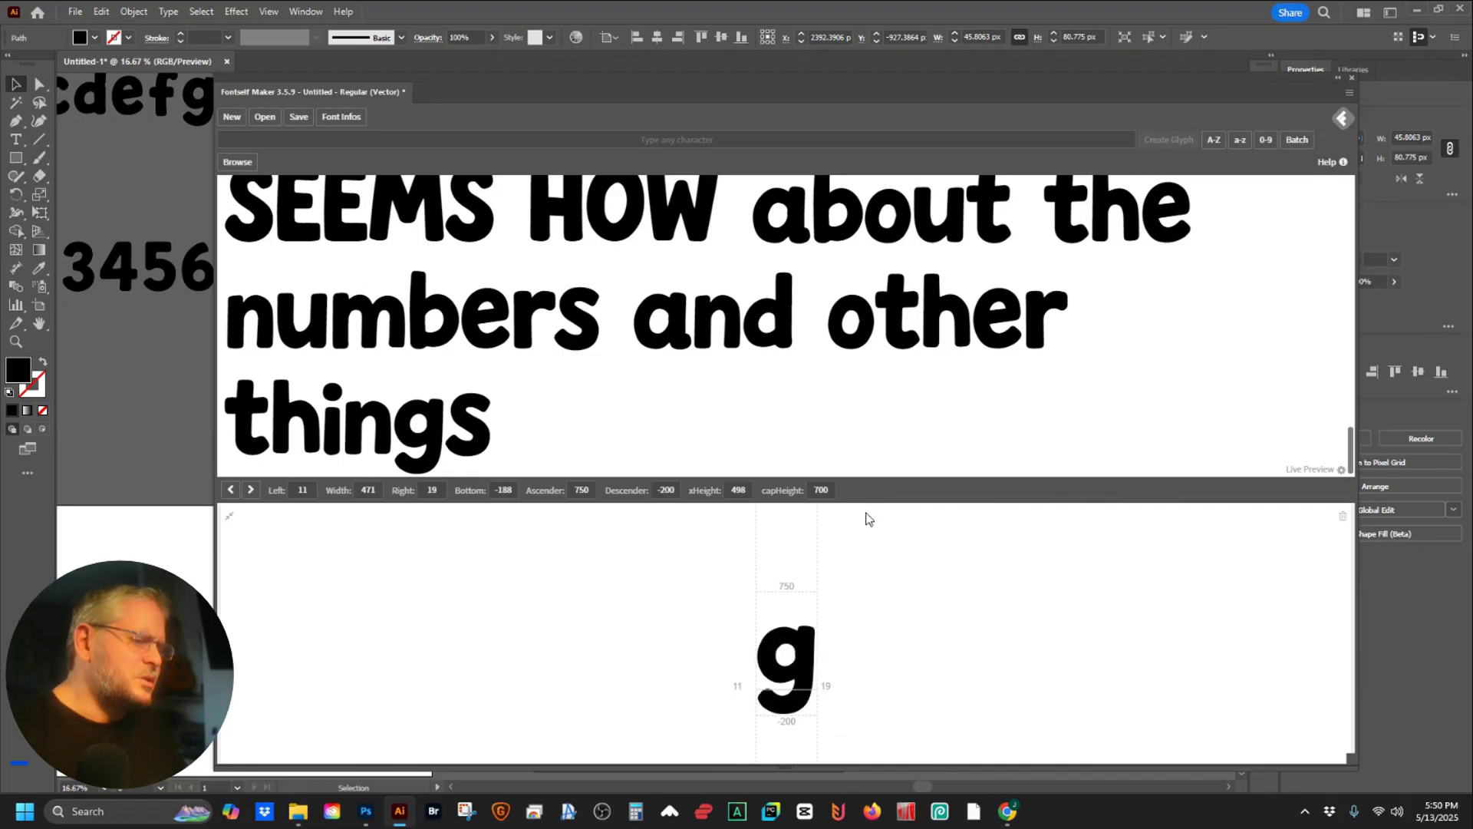
- Save the font under the name PlayfulHands as an OTF file in the Dropbox Desktop folder
scroll(859, 361, down, 3)
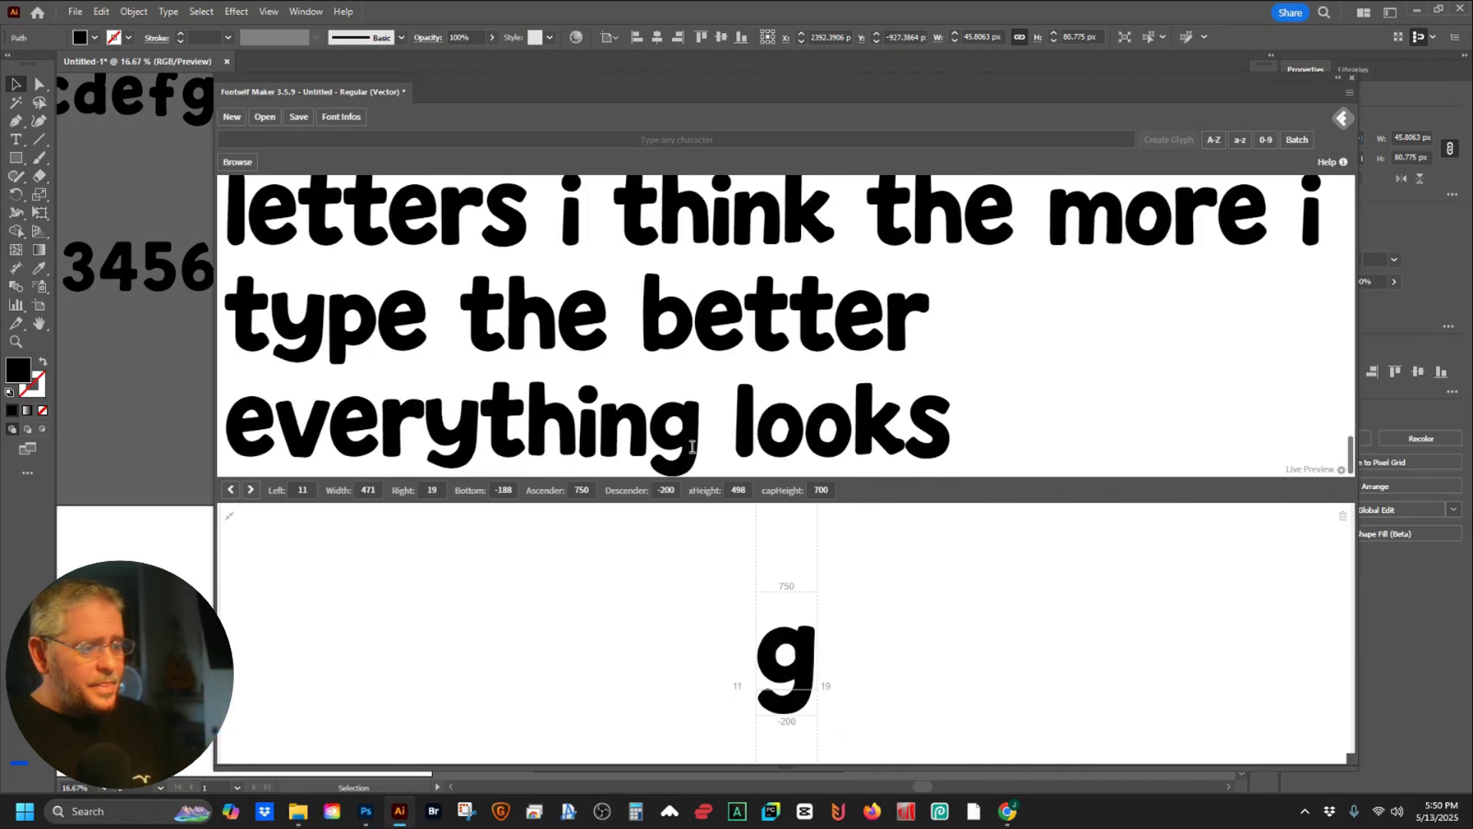
scroll(681, 403, down, 1)
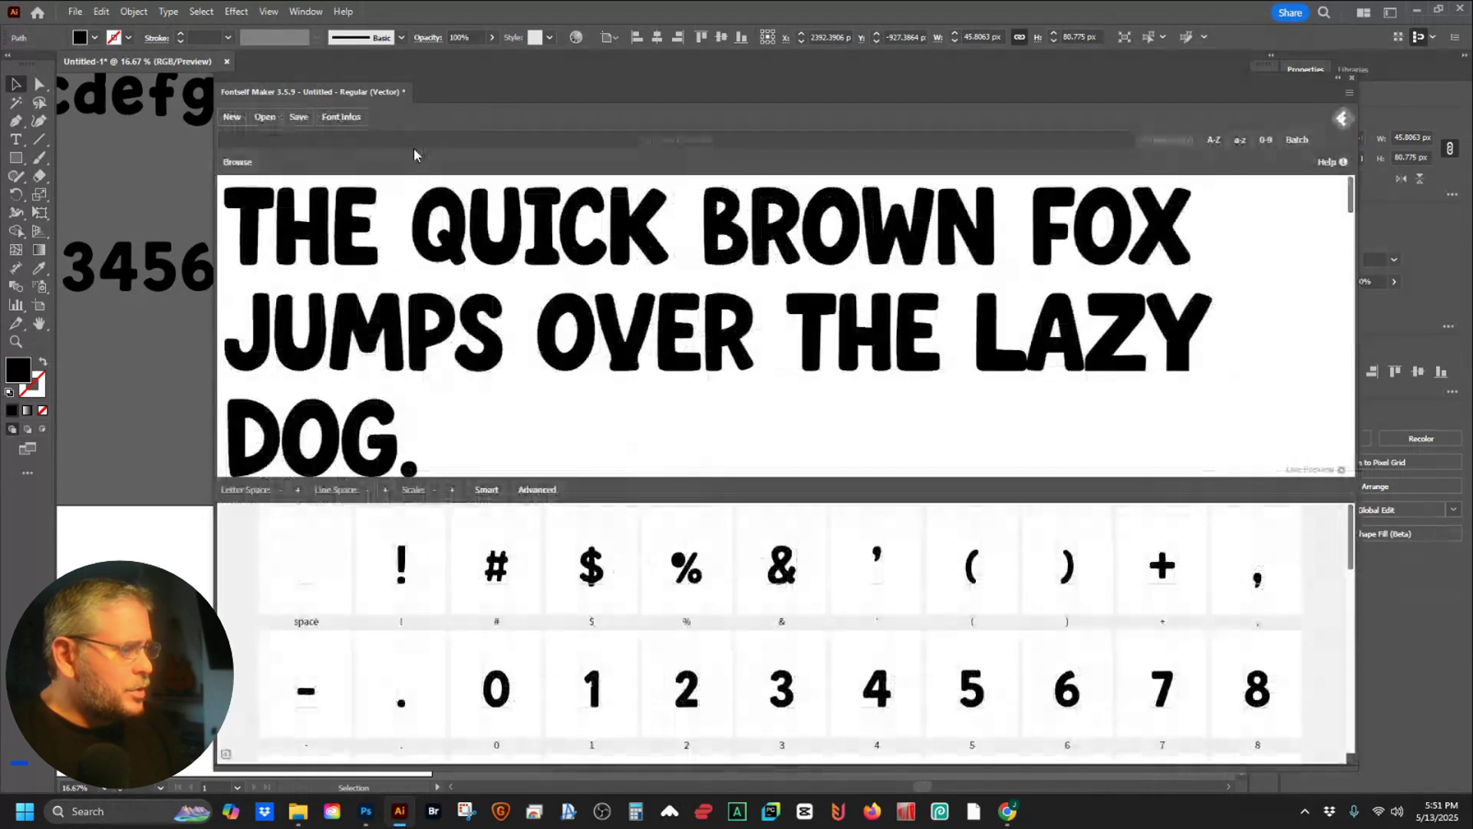
click(299, 119)
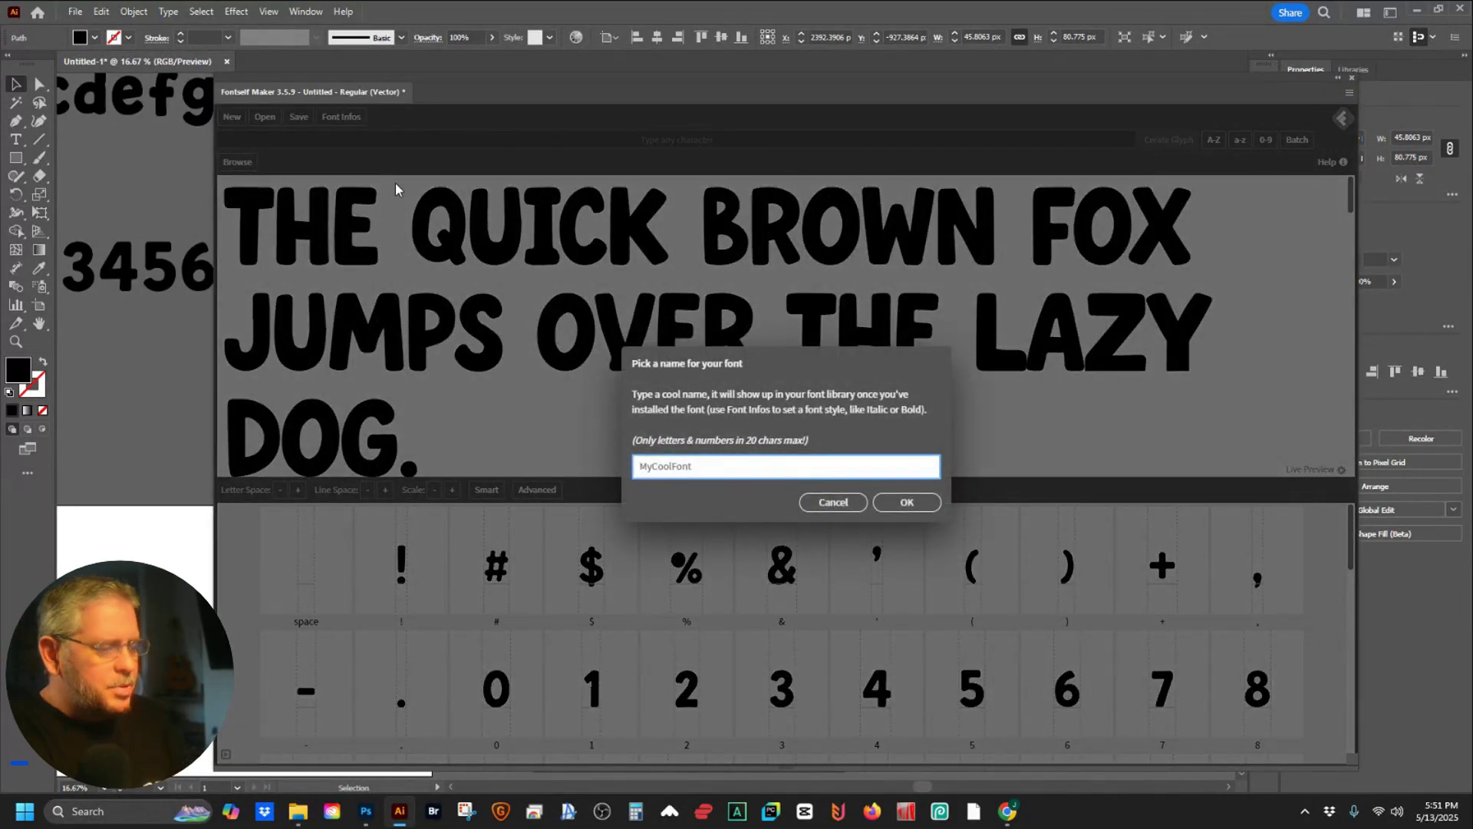
text(PlayfulHands)
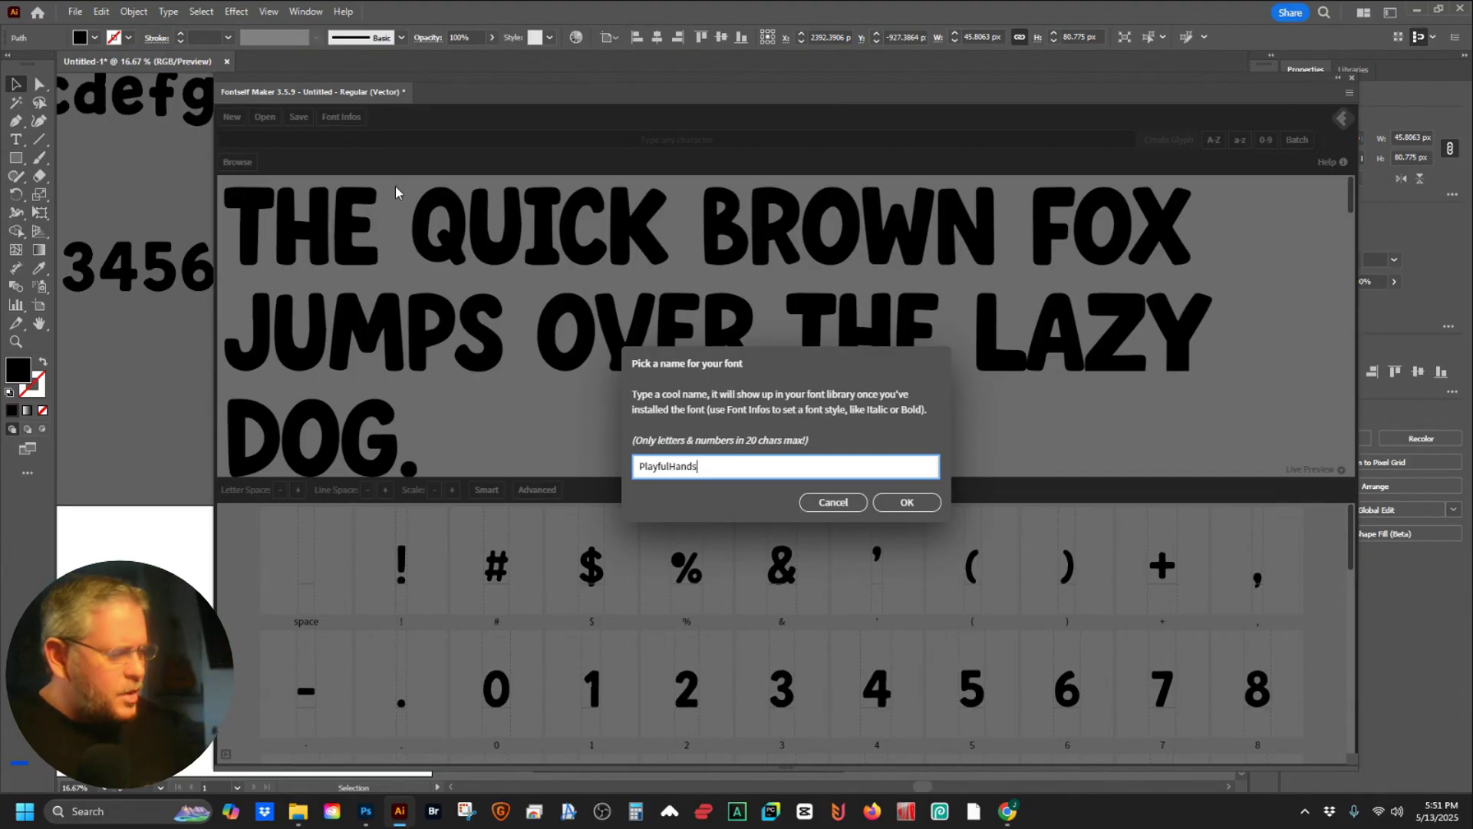
key(Return)
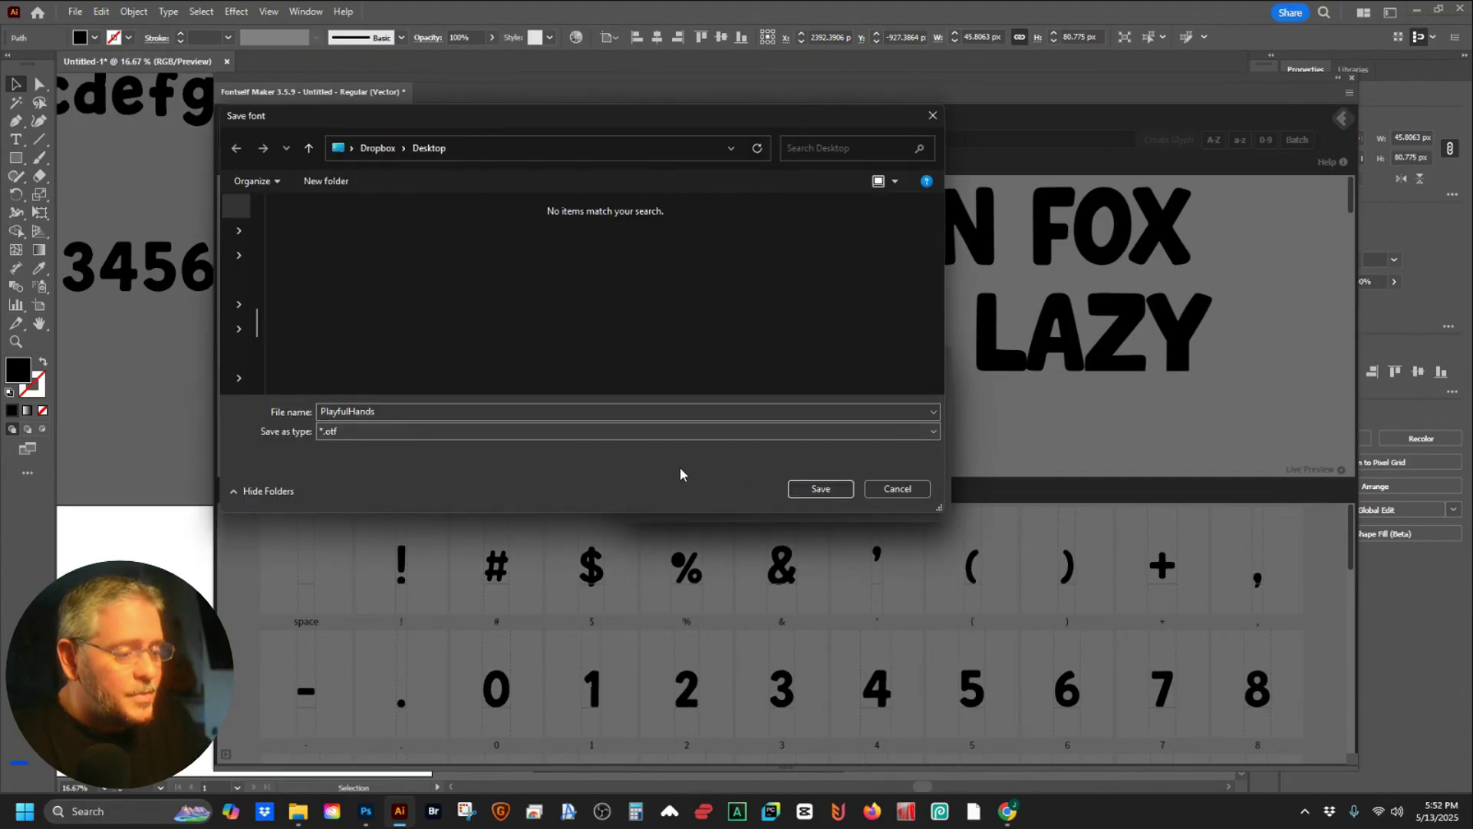
click(820, 490)
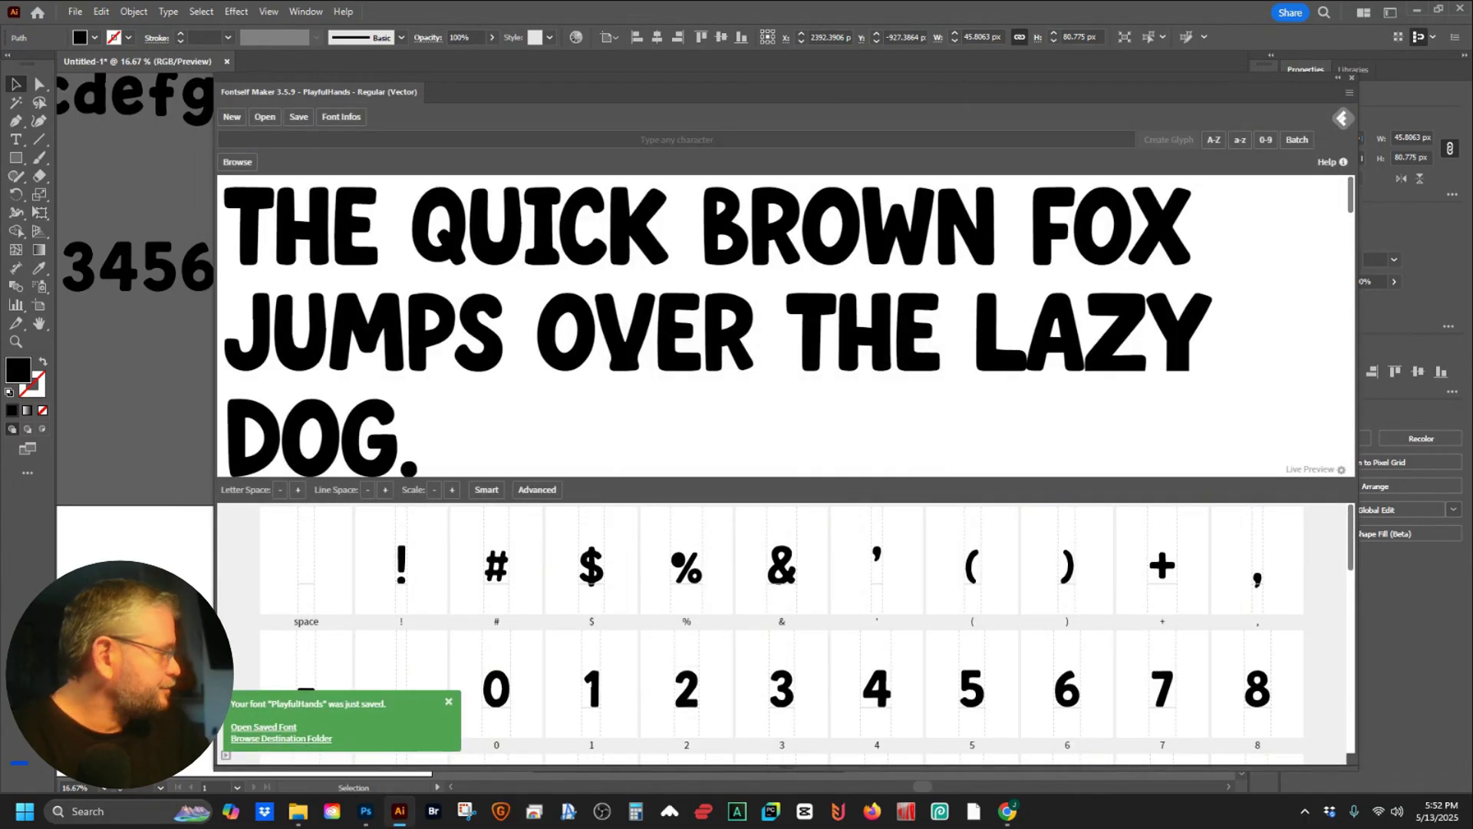
- Go to the saved font's destination folder, enlarge the file preview and open PlayfulHands.otf
click(282, 738)
drag(495, 369, 357, 367)
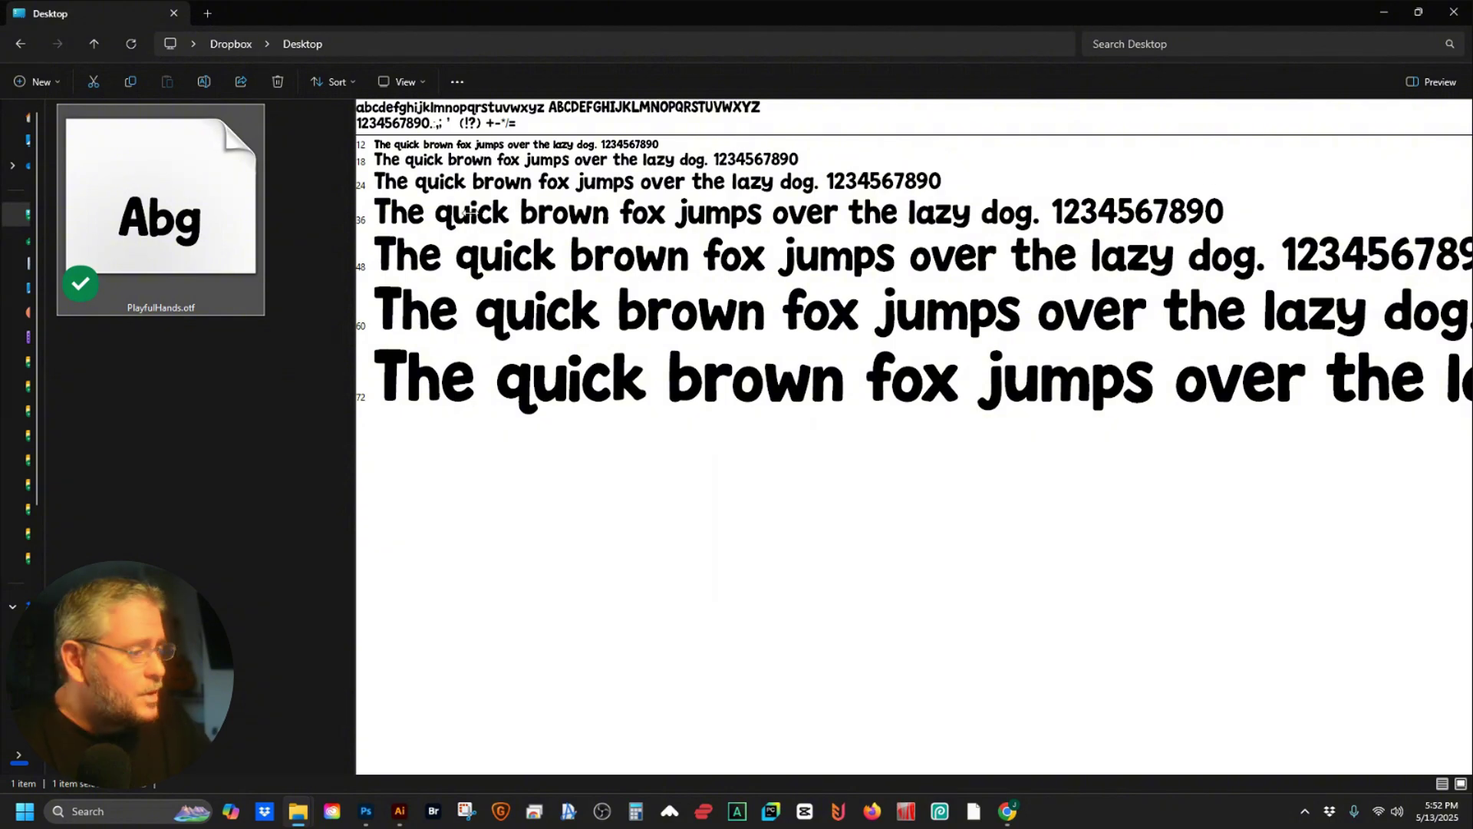
double_click(186, 255)
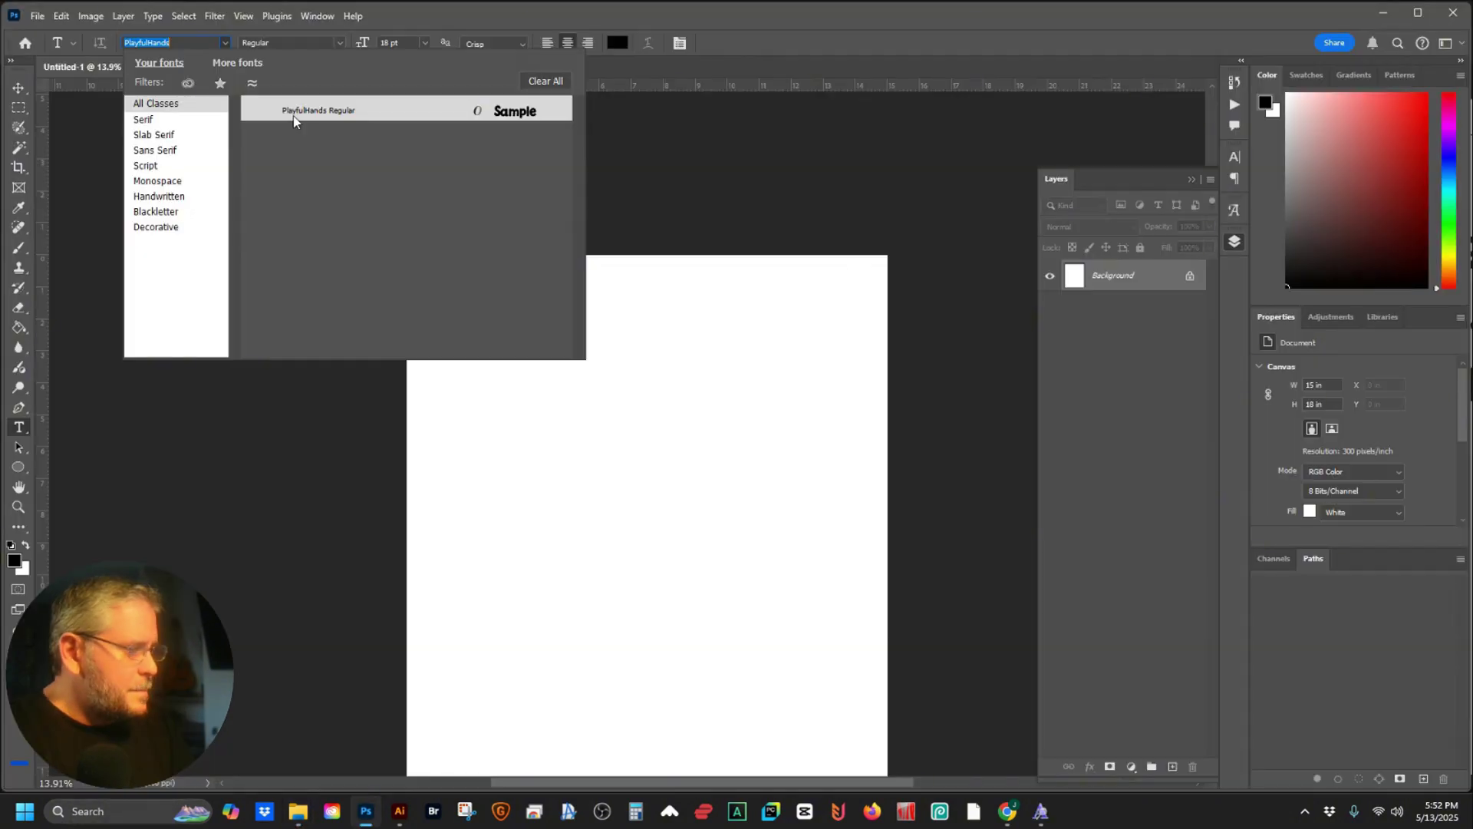
- Add centered 151 pt PlayfulHands Regular text reading "Check it out!!!! our very own AI made font with ChatGPT", followed by the line "Adobe Illustrator"
click(294, 112)
click(631, 418)
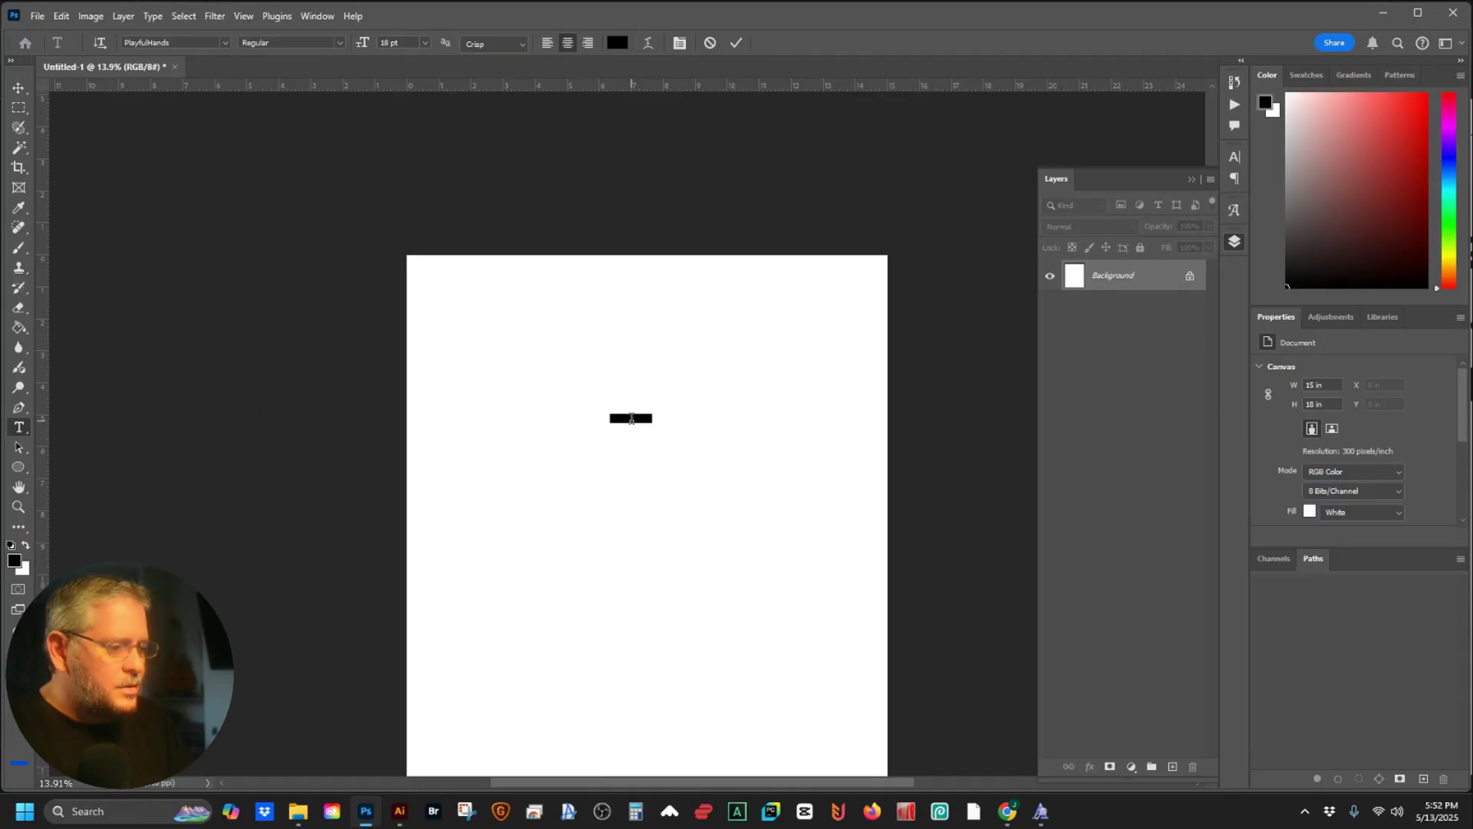
text(Check it out!!!! our very own AI made font with ChatGPT)
key(Return)
text(A)
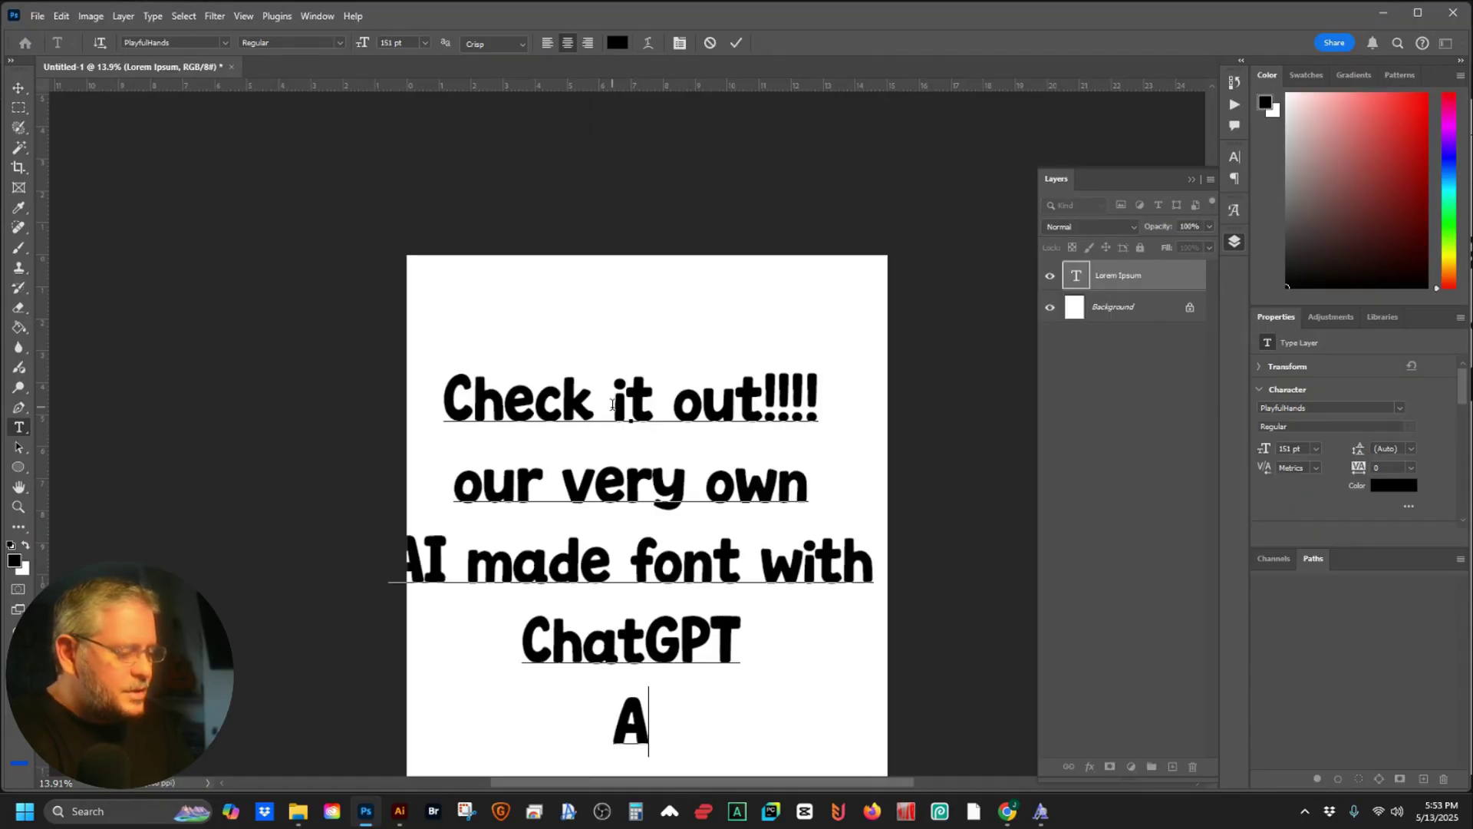
text(dobe Illustr)
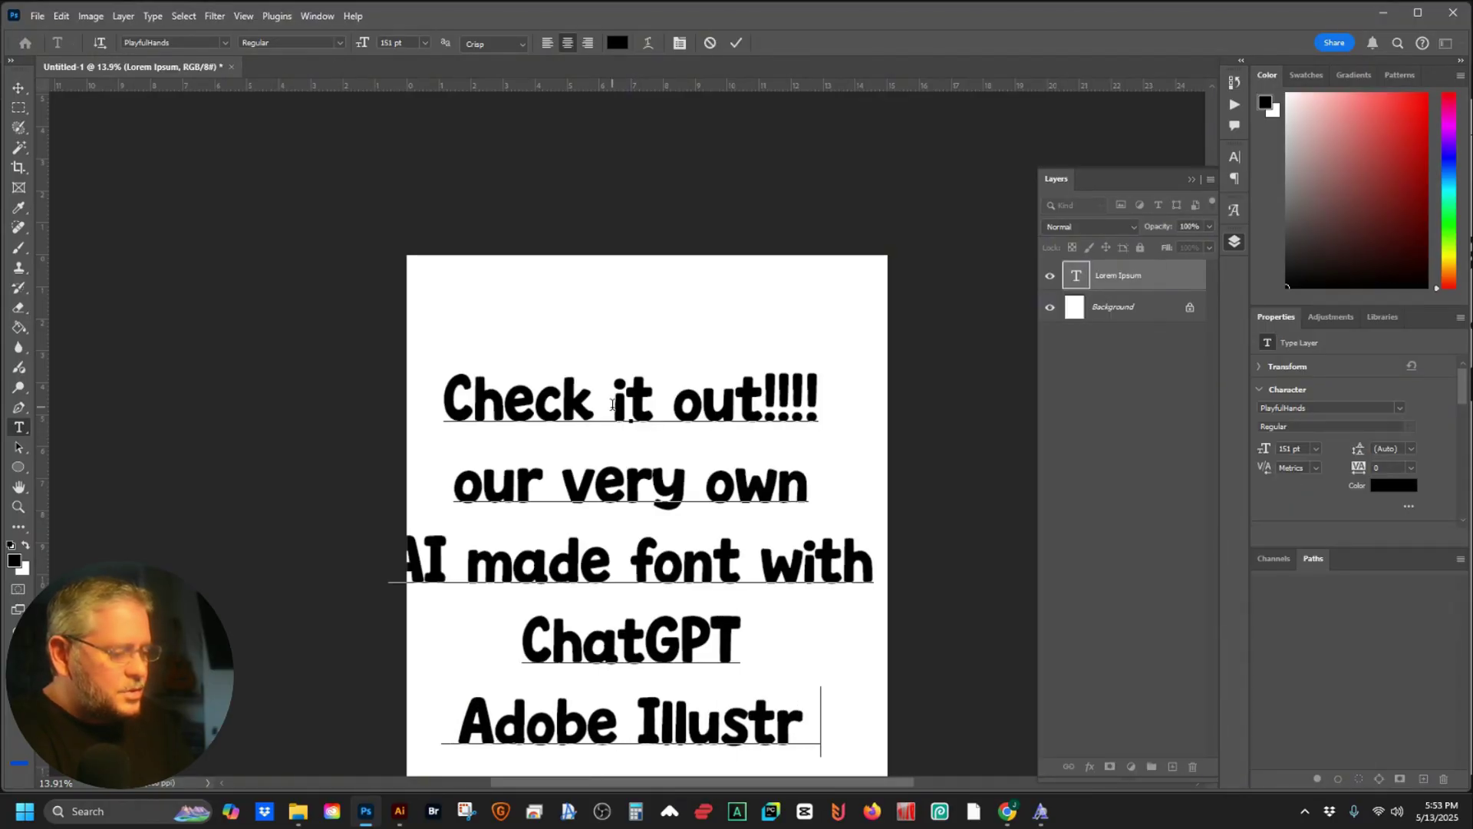
text(ator)
key(Return)
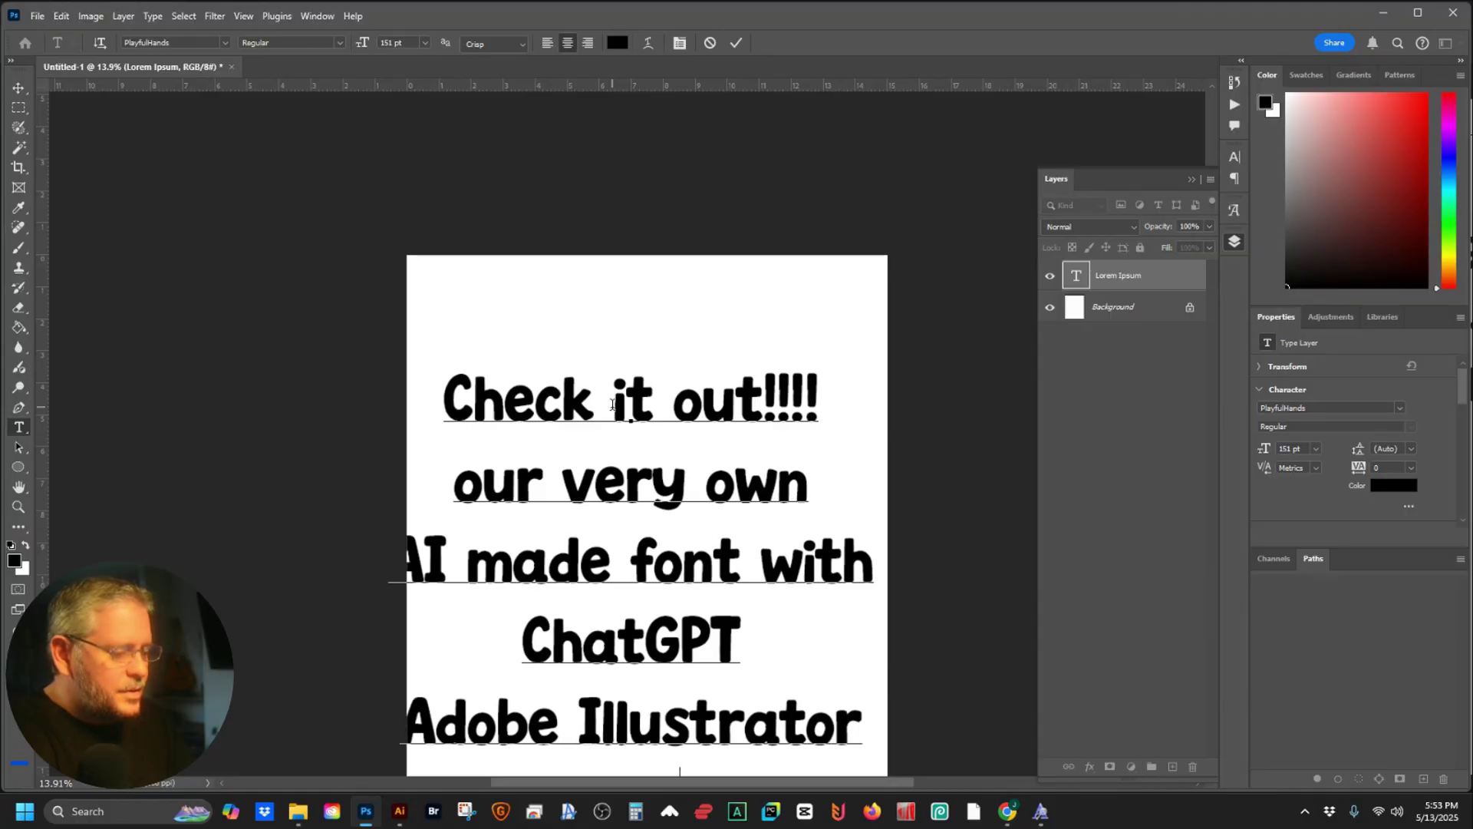
- Switch to fontself.com in Chrome, open the store page for the desktop extension and check the one-time price of Fontself Maker for Illustrator CC
scroll(645, 360, down, 2)
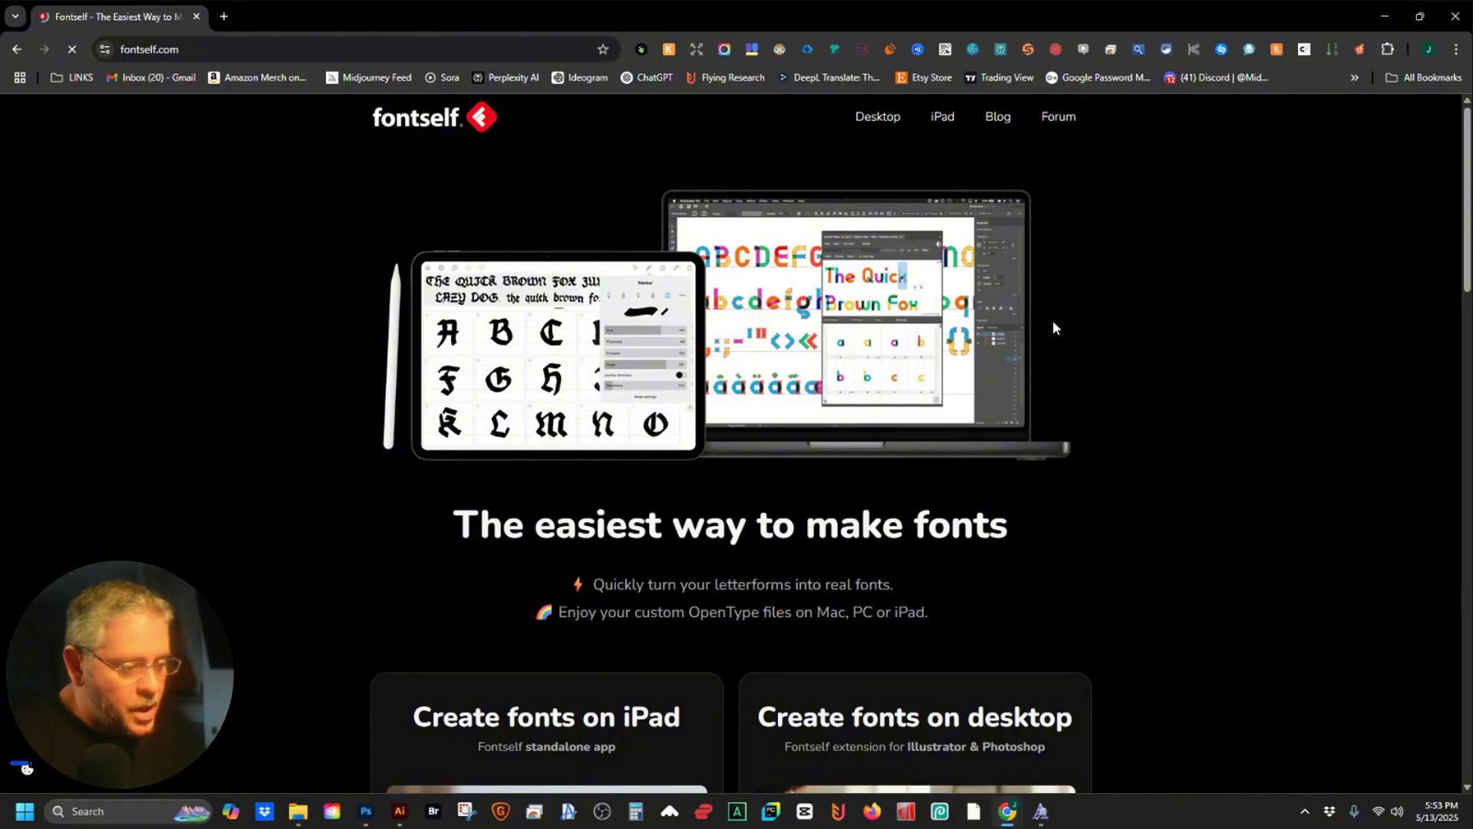
scroll(1053, 328, down, 5)
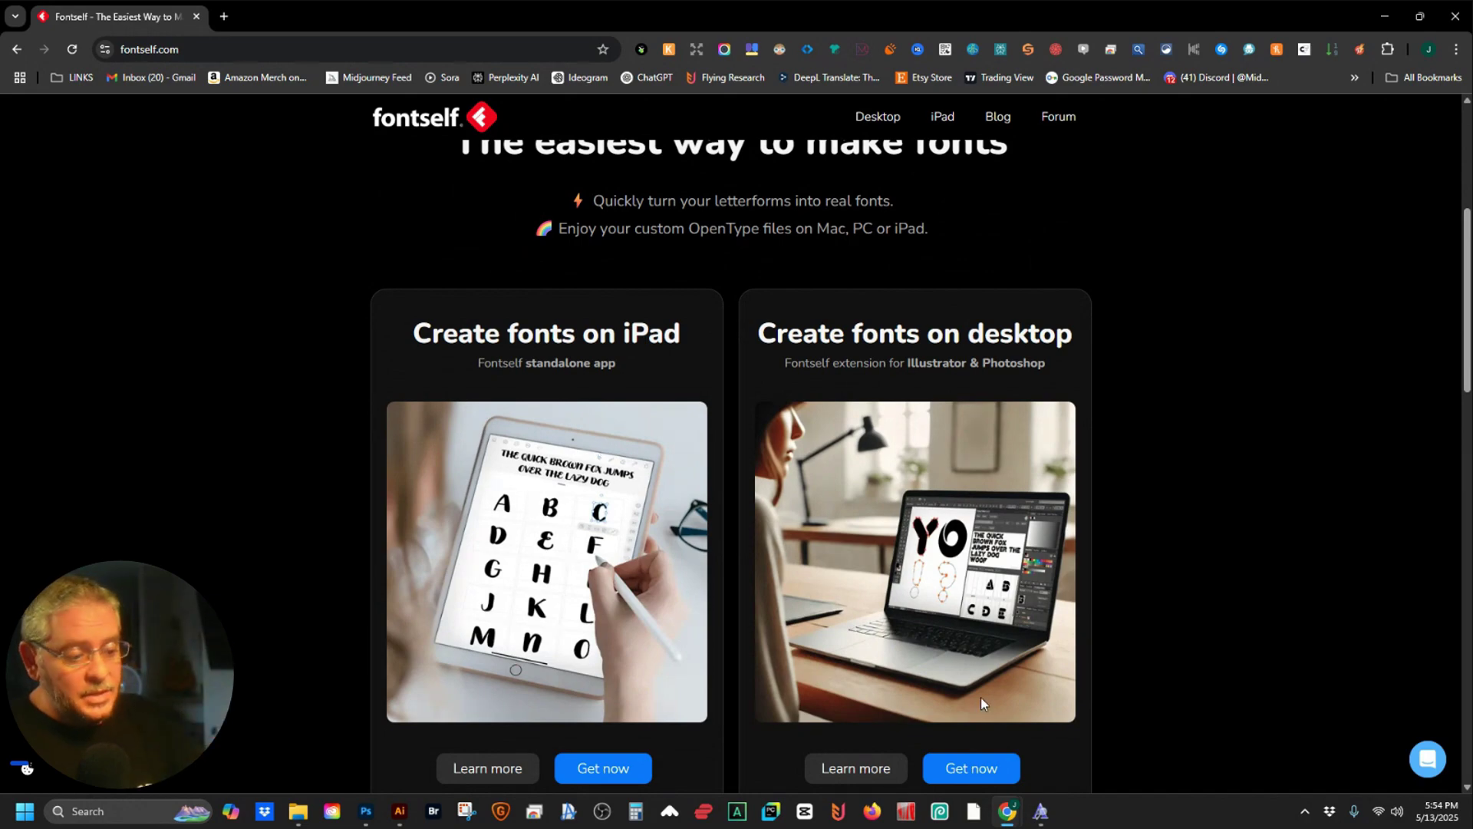
click(972, 763)
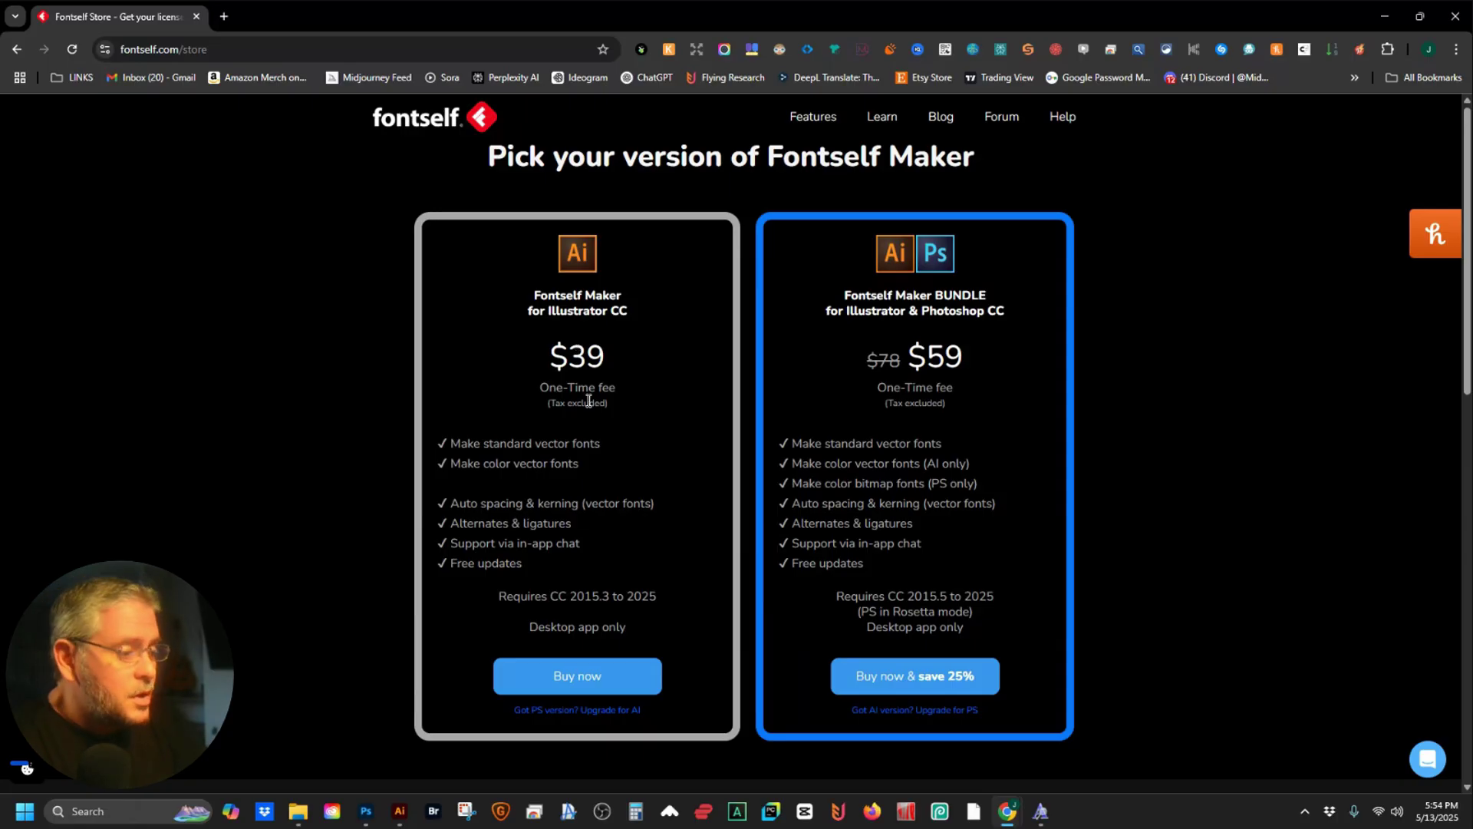
drag(569, 357, 598, 360)
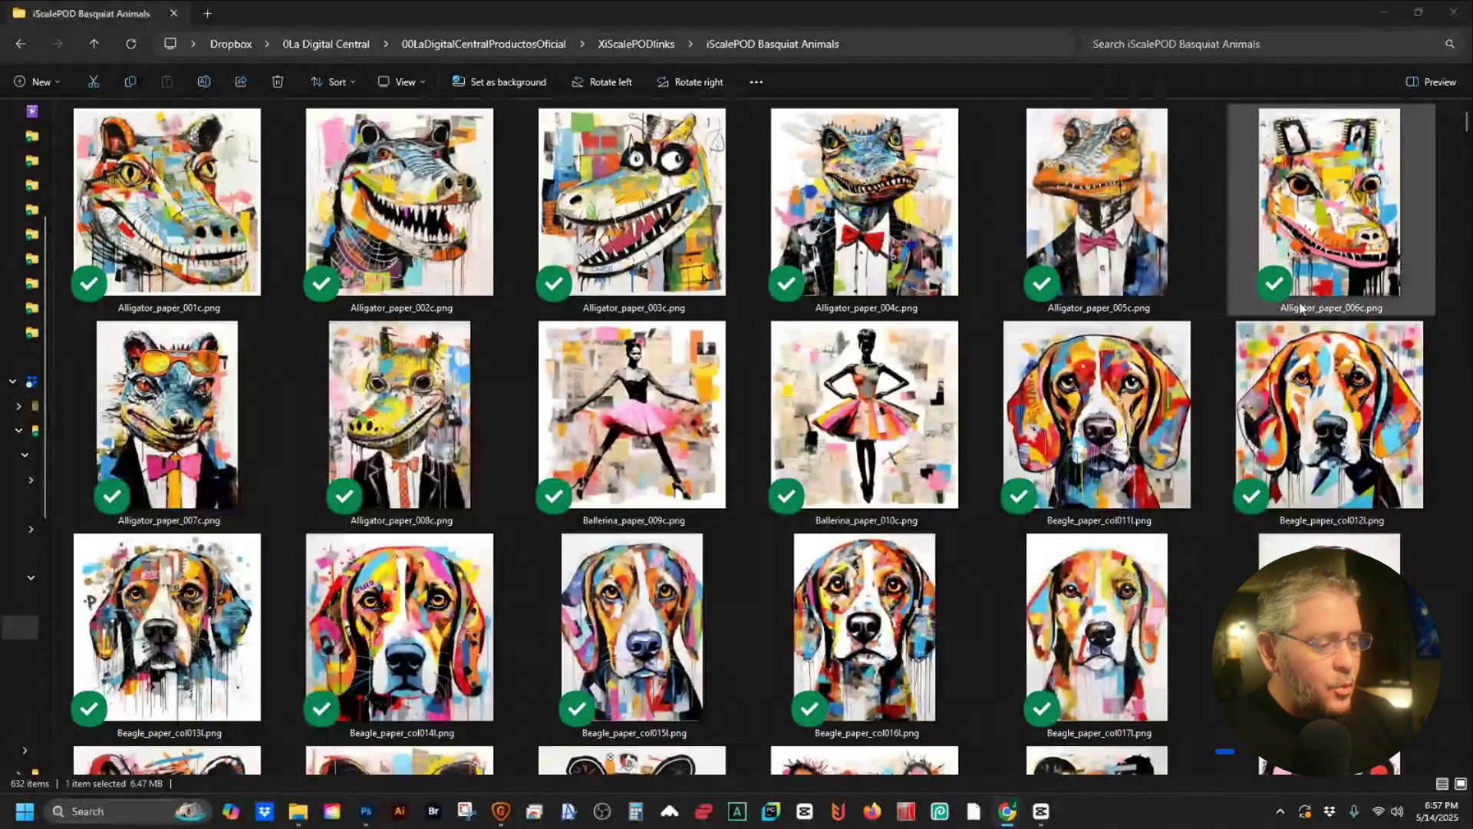
- Switch to File Explorer and look through the animal artwork PNGs in the iScalePOD Basquiat Animals folder, from the alligators to the white cats
scroll(936, 393, down, 5)
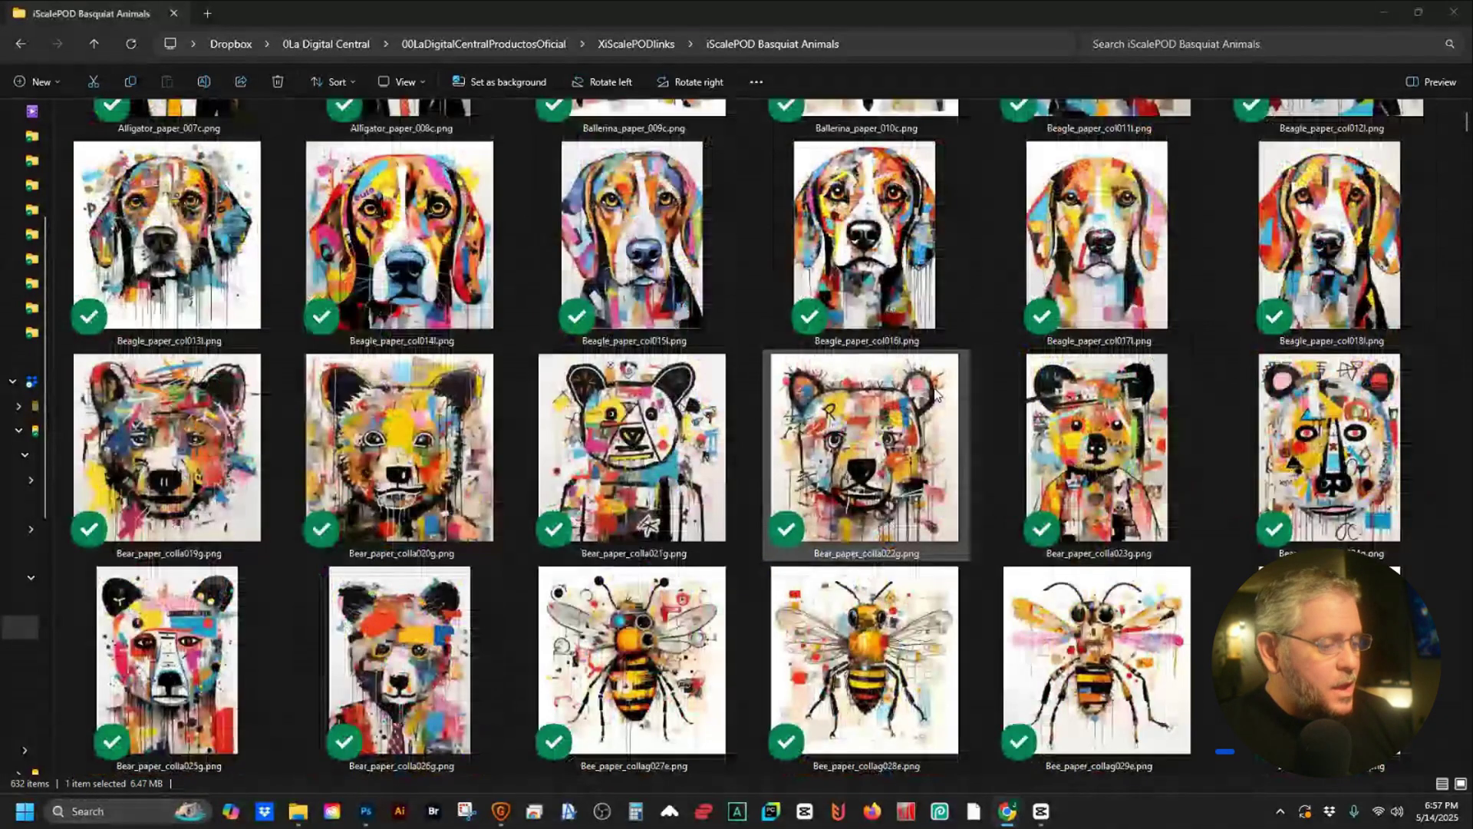
scroll(935, 391, down, 5)
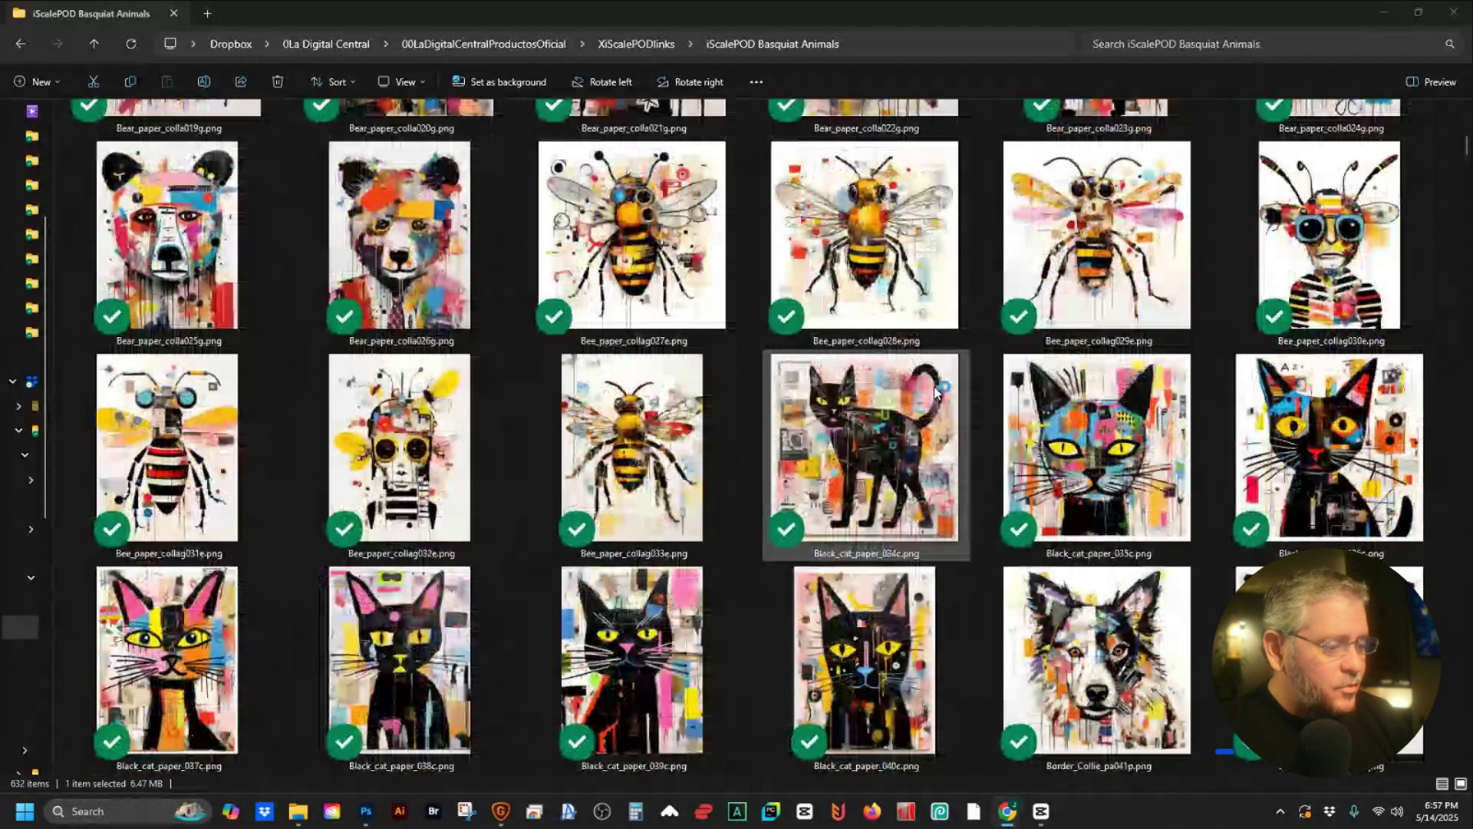
scroll(935, 392, down, 10)
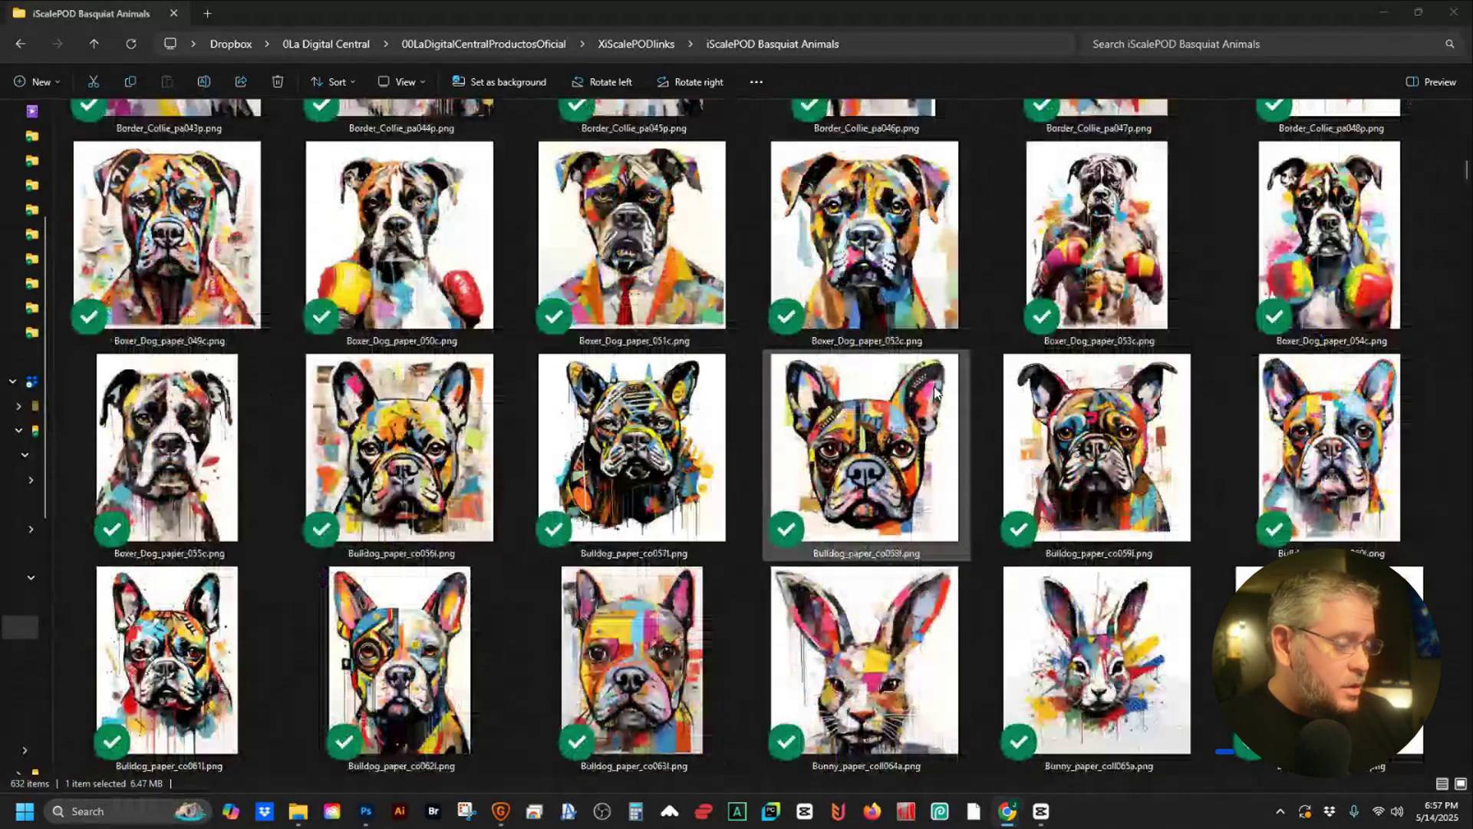
scroll(935, 392, down, 5)
scroll(936, 392, down, 5)
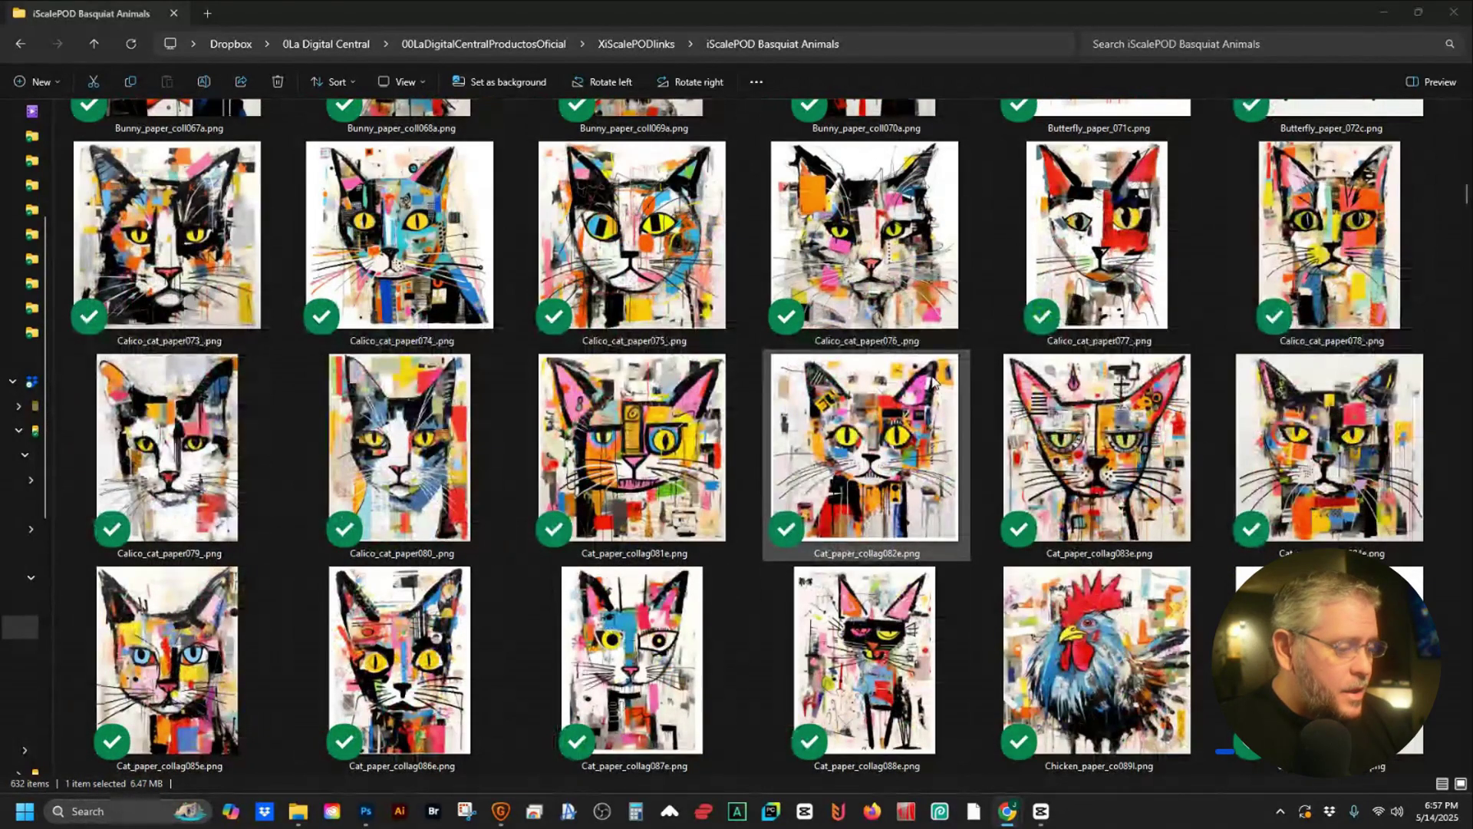
scroll(933, 379, down, 5)
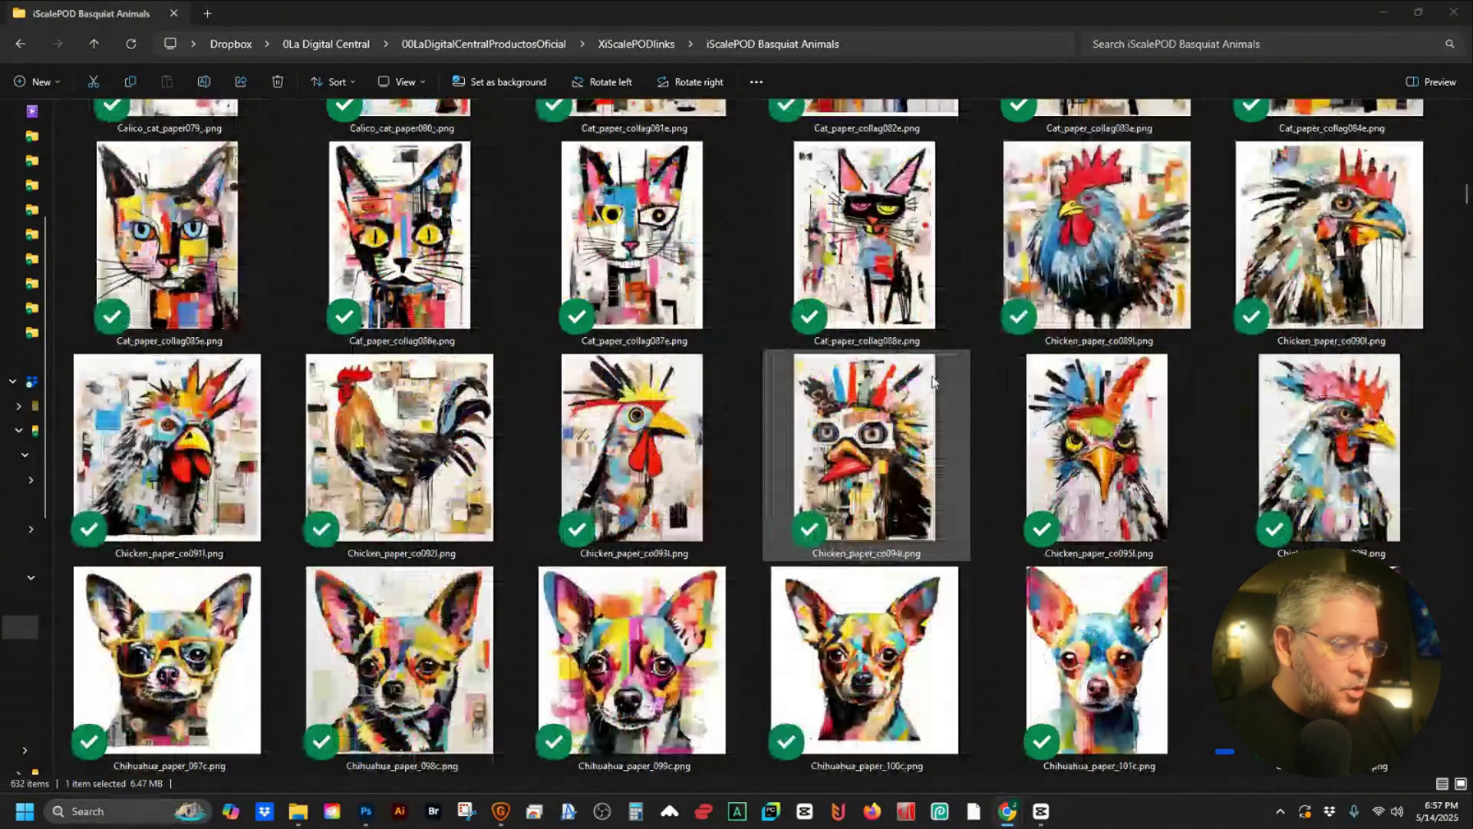
scroll(933, 379, down, 10)
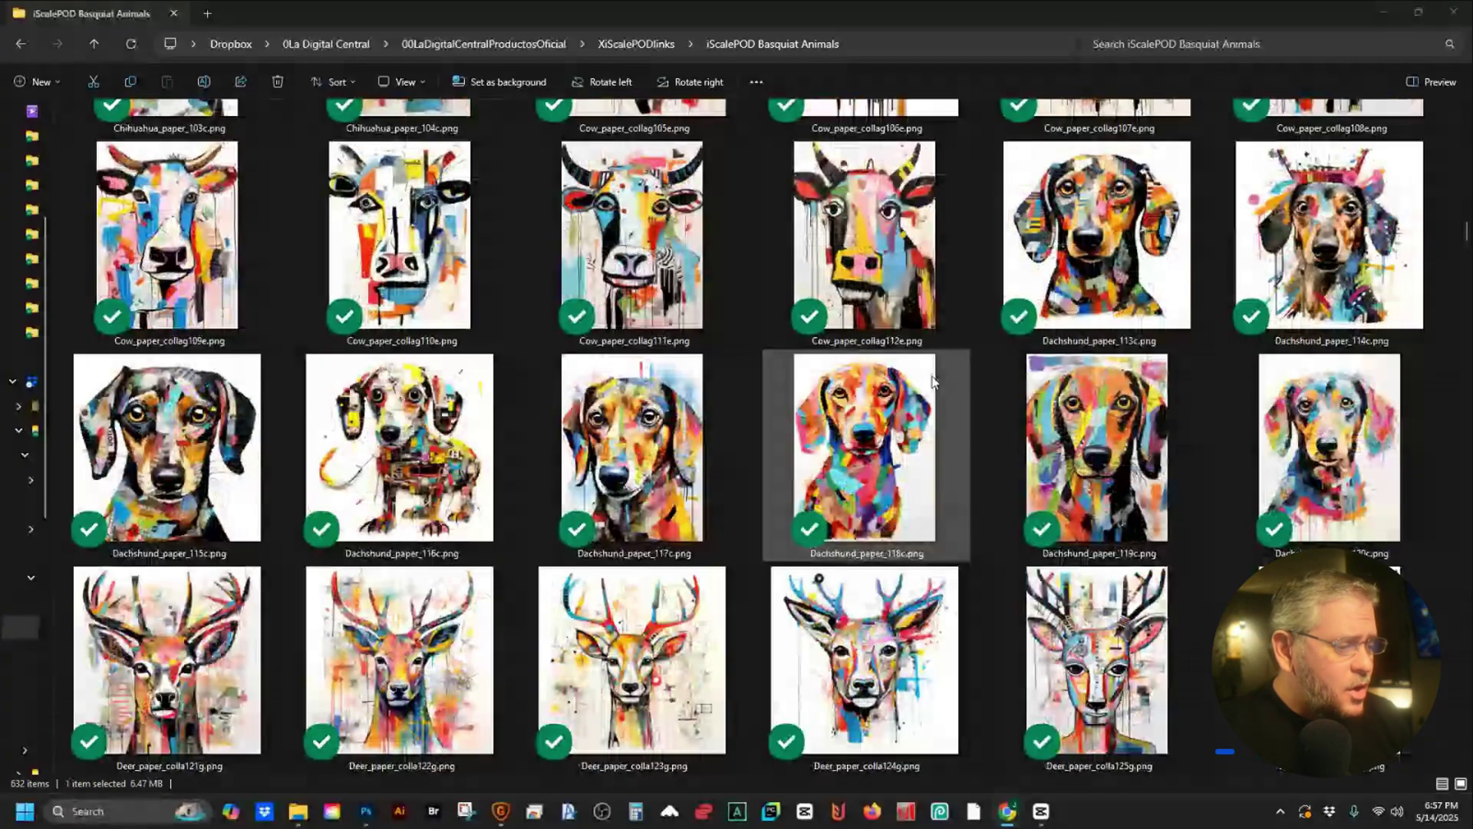
scroll(933, 379, down, 5)
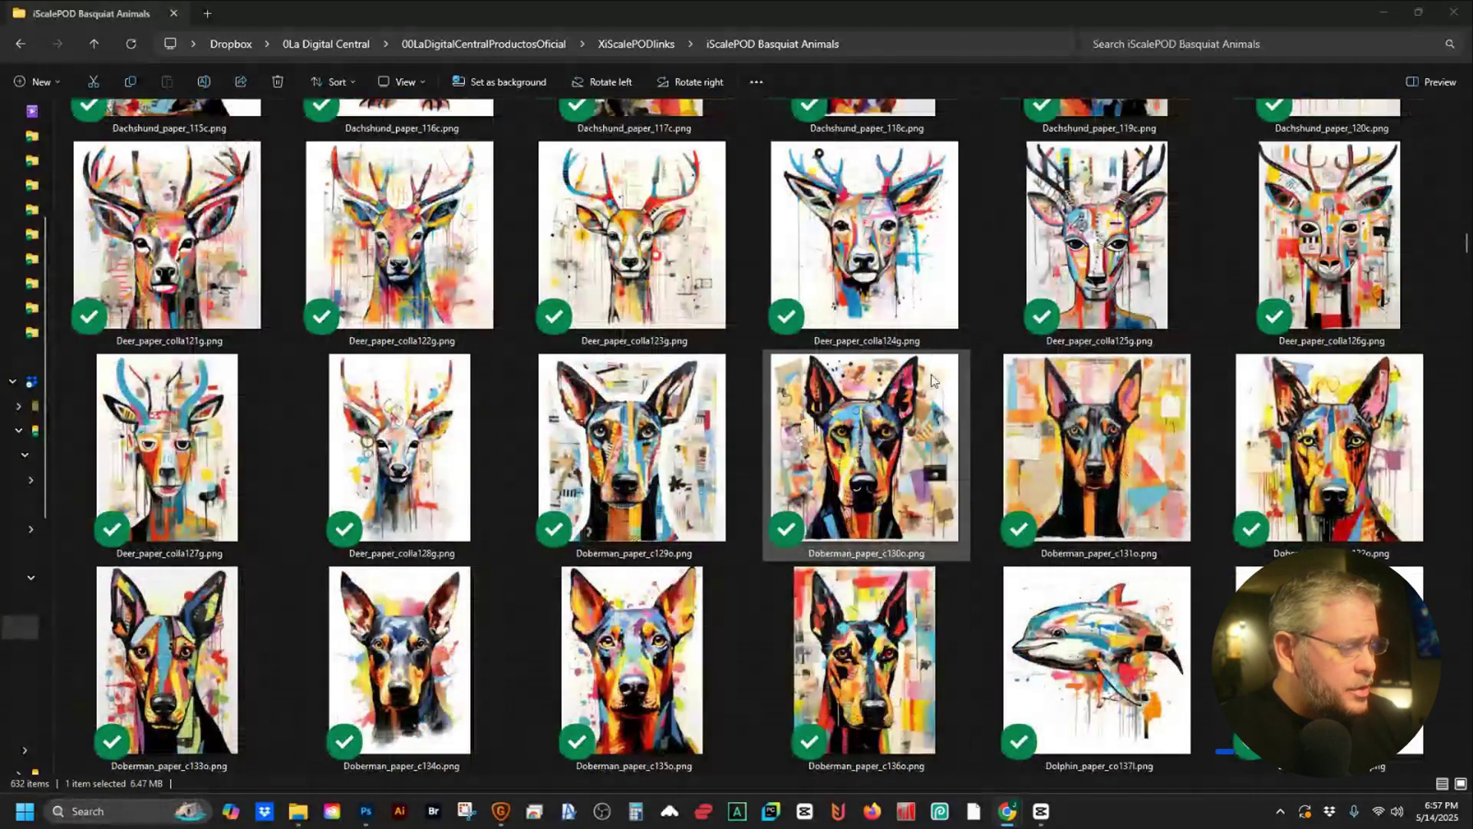
scroll(933, 379, down, 5)
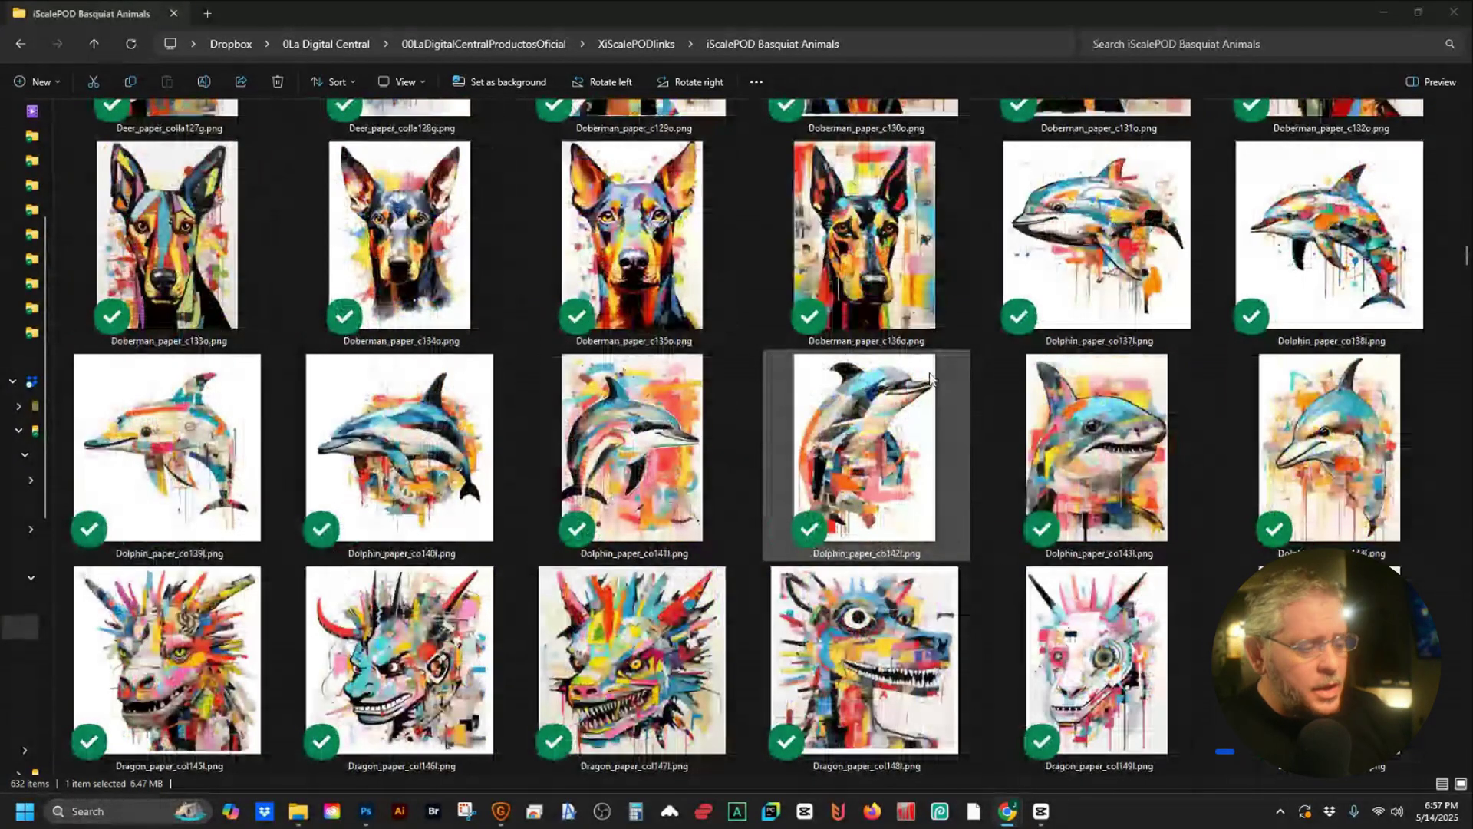
scroll(930, 379, down, 5)
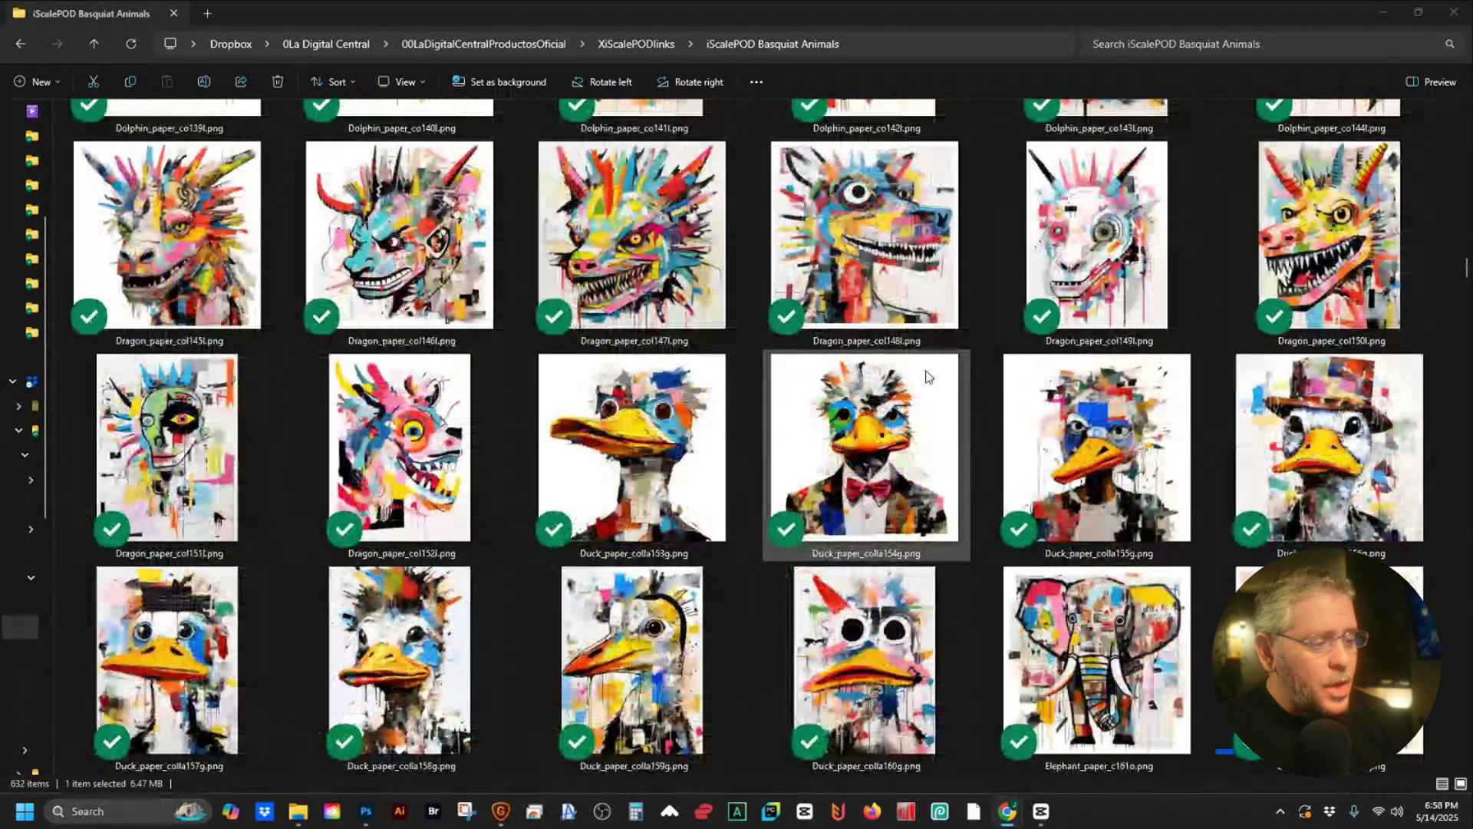
scroll(929, 376, down, 5)
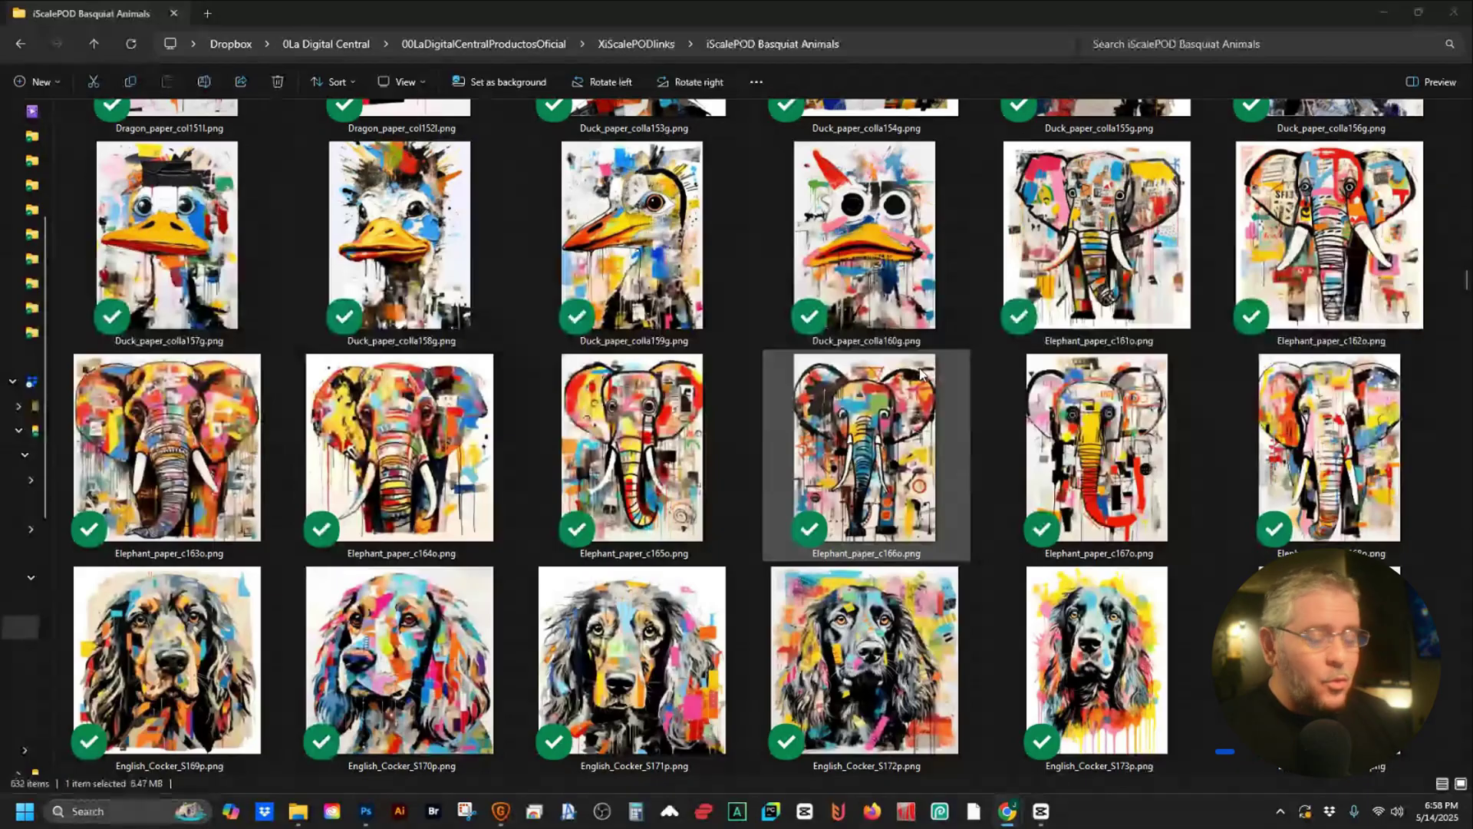
scroll(922, 373, down, 5)
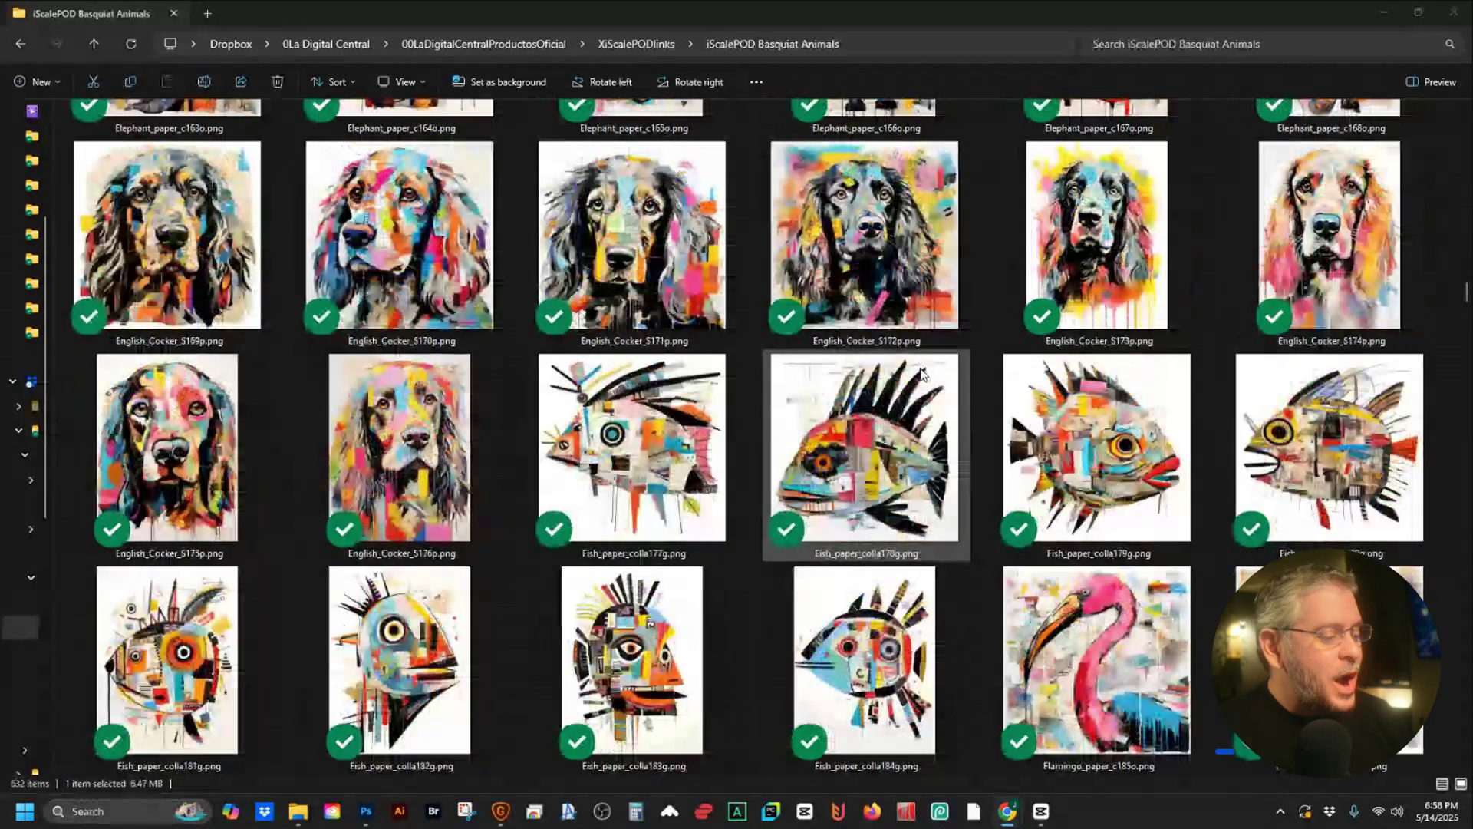
scroll(922, 374, down, 5)
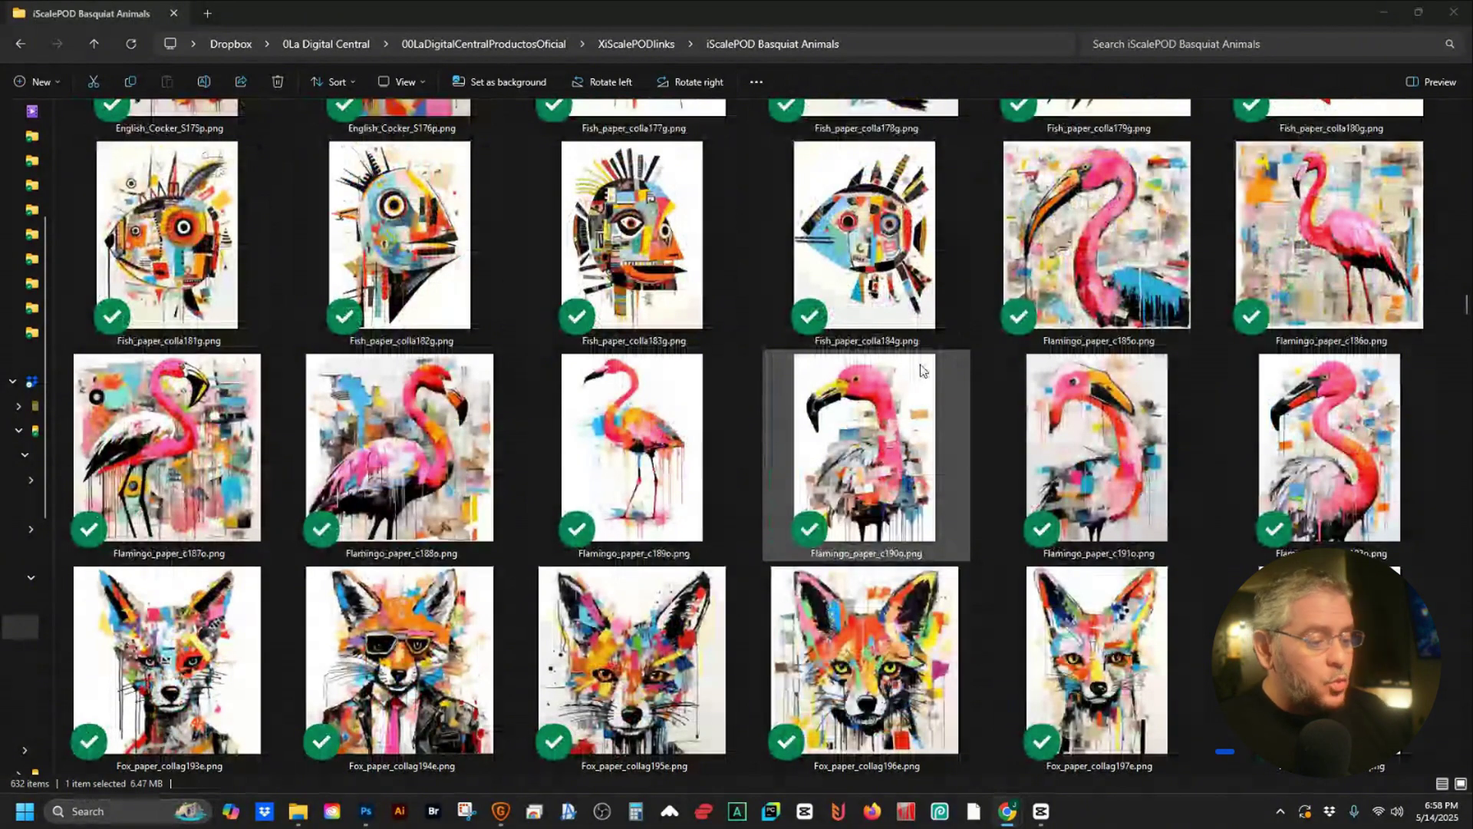
scroll(922, 371, down, 5)
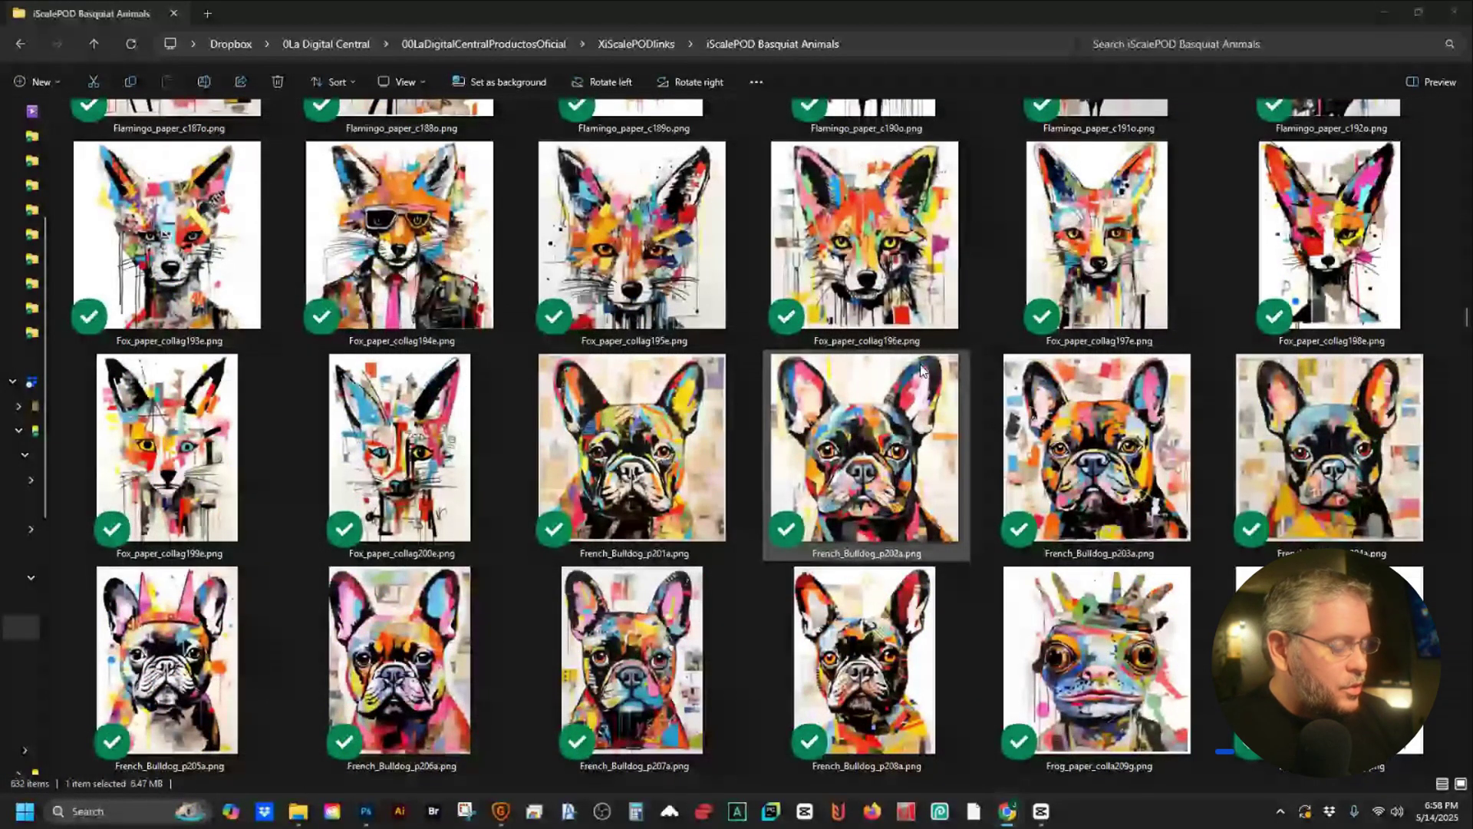
scroll(922, 371, down, 5)
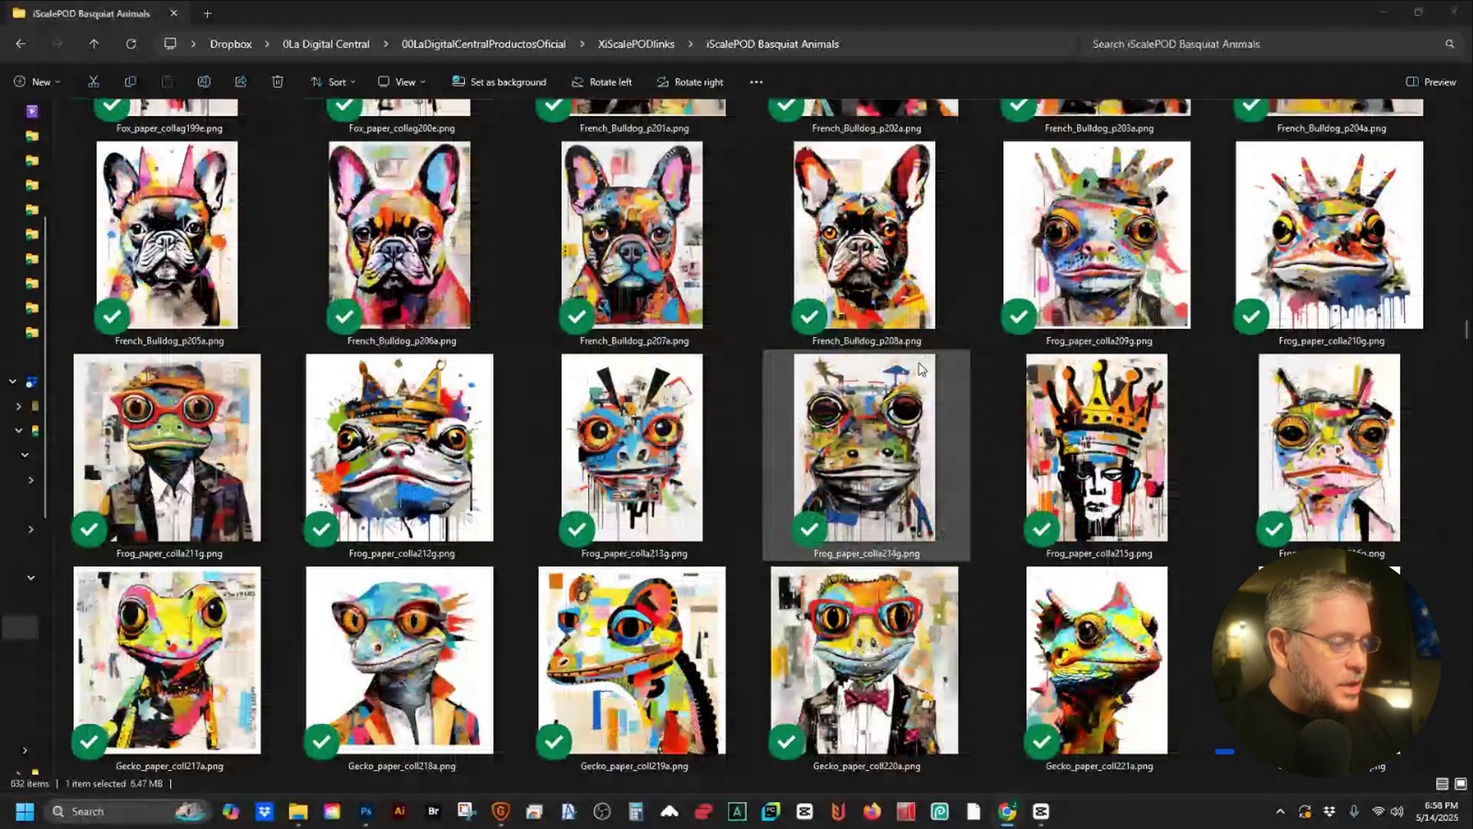
scroll(921, 371, down, 15)
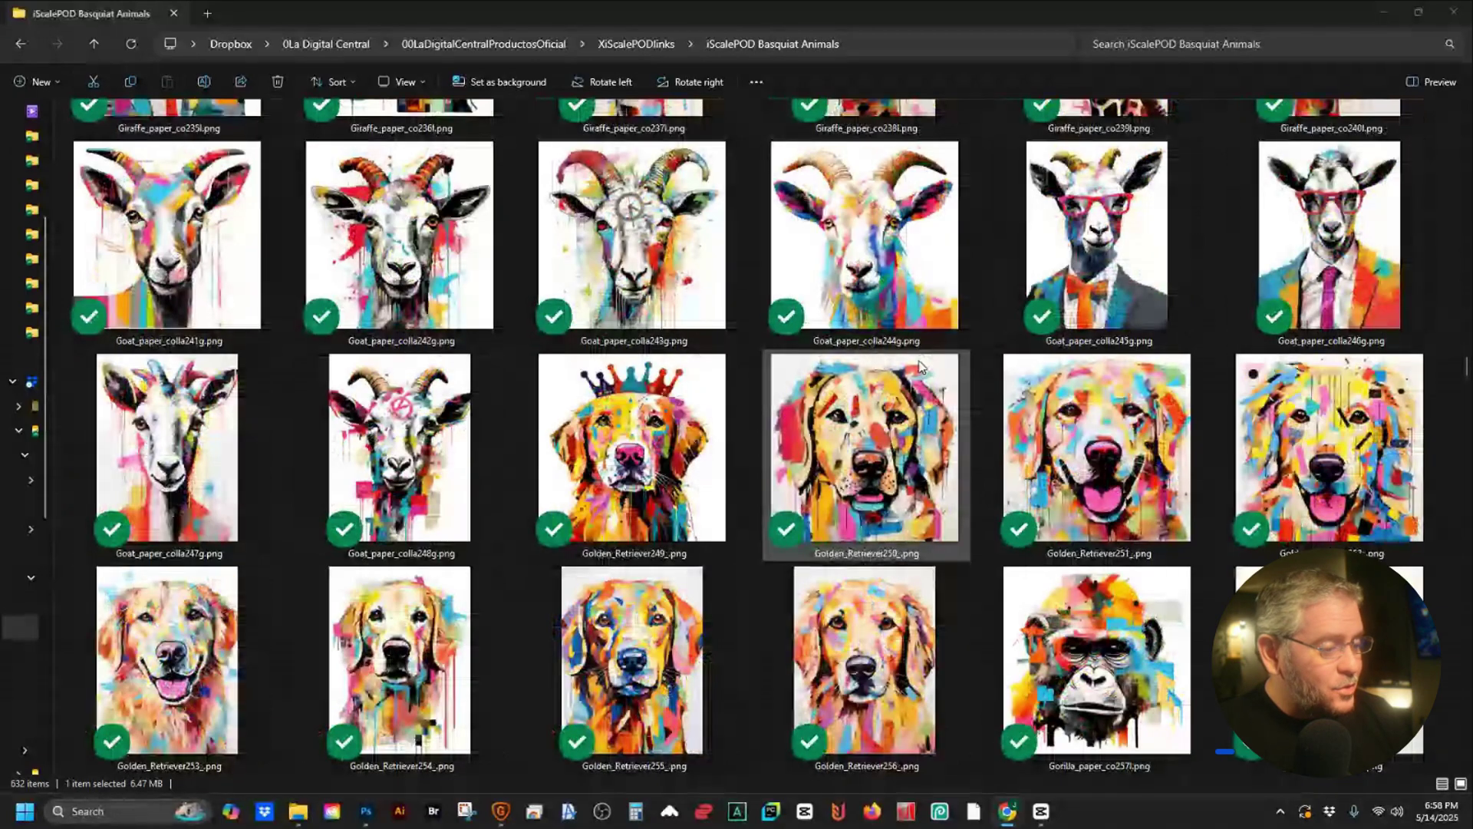
scroll(922, 371, down, 5)
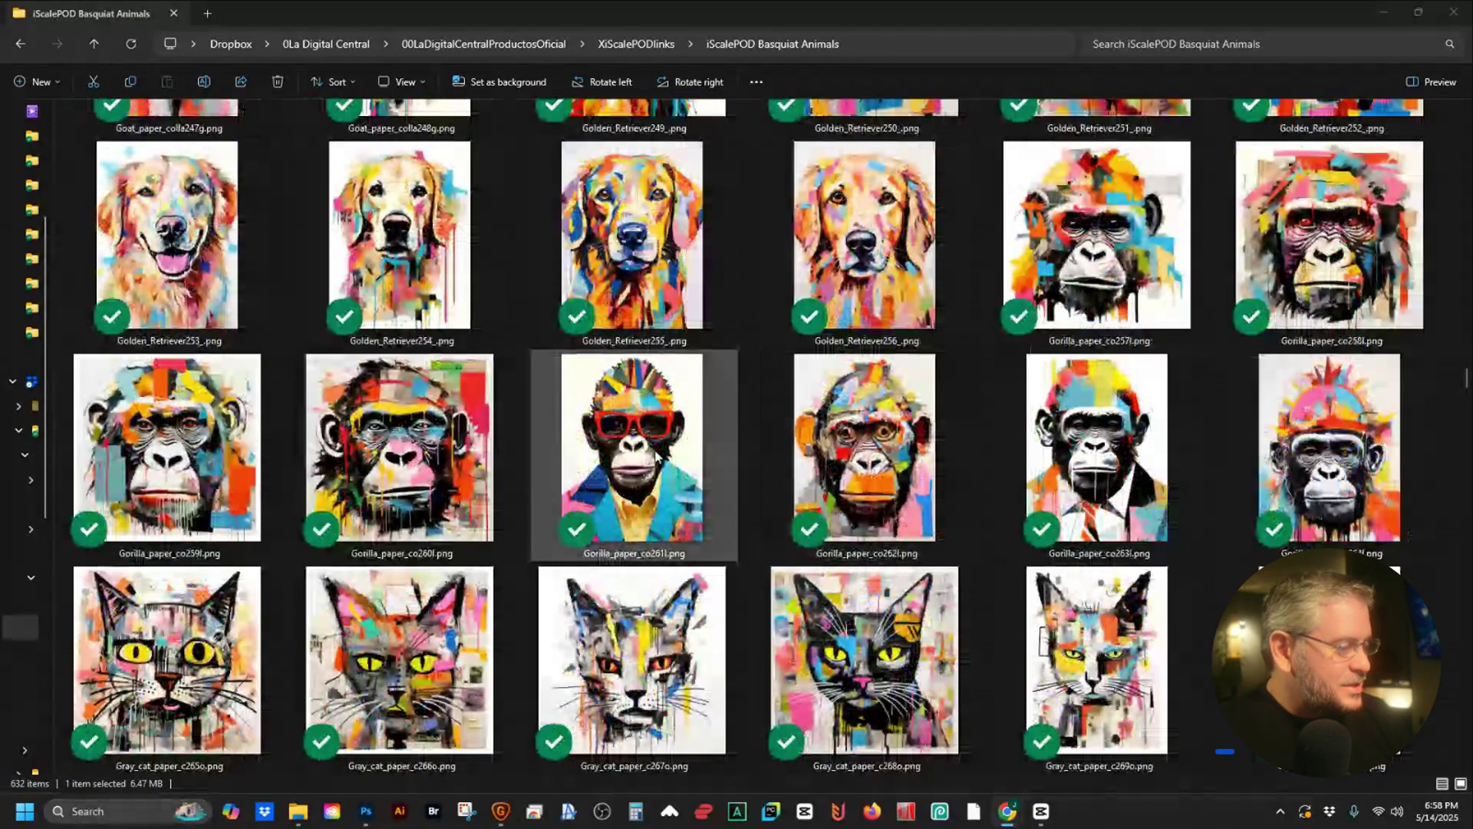
scroll(656, 456, down, 10)
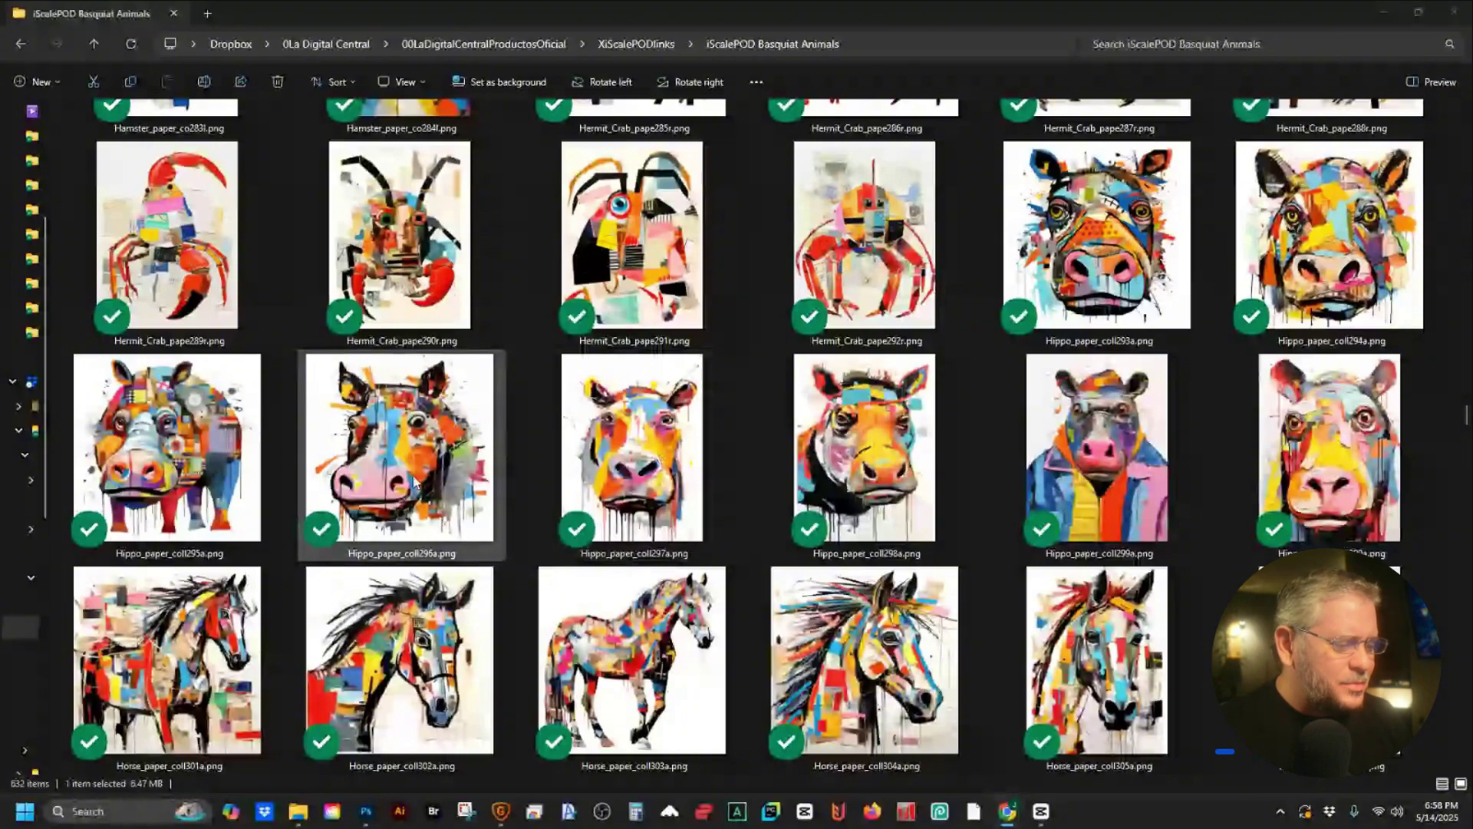
scroll(413, 479, down, 10)
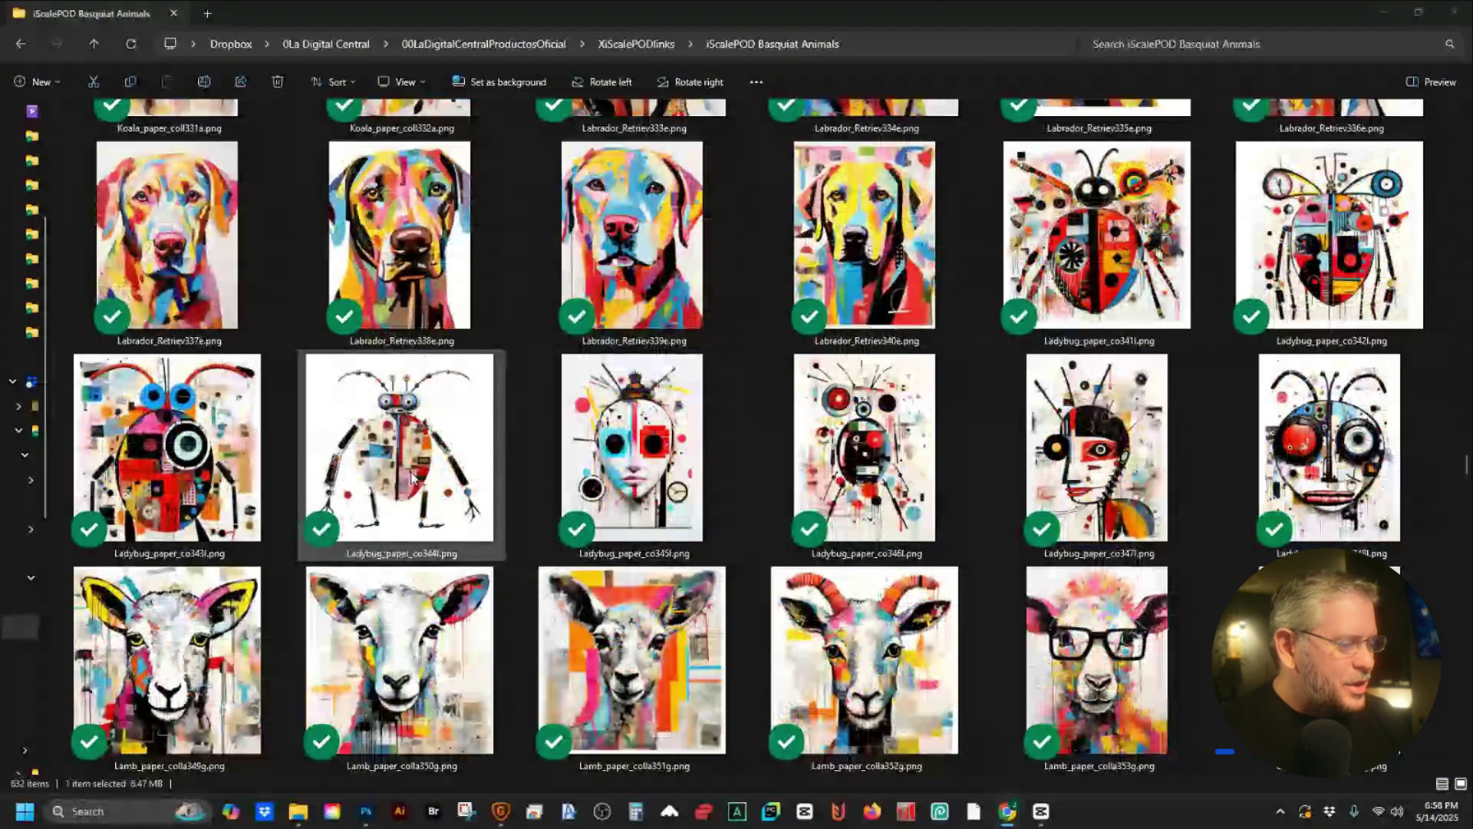
scroll(412, 477, down, 8)
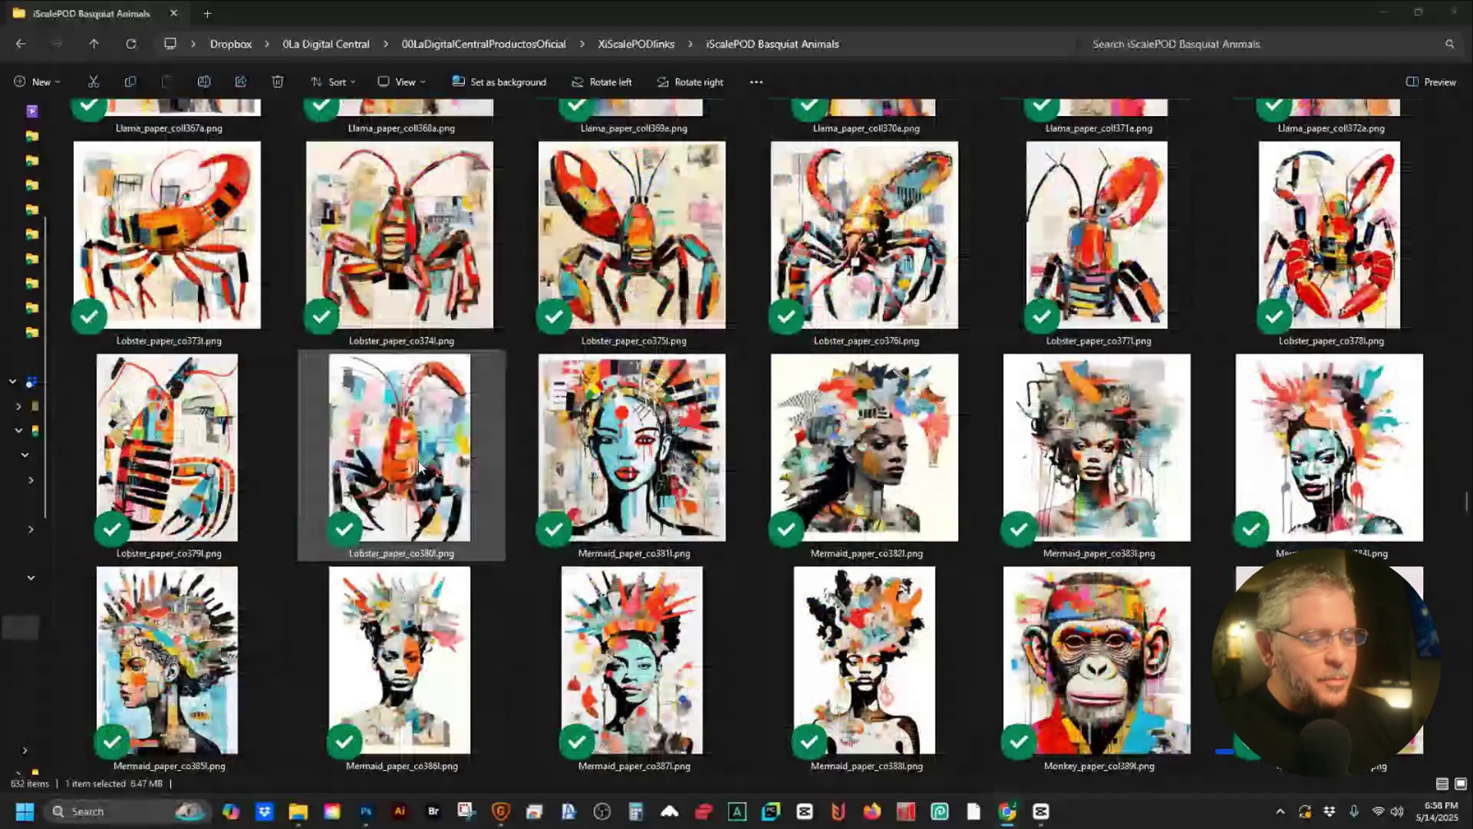
scroll(420, 467, down, 5)
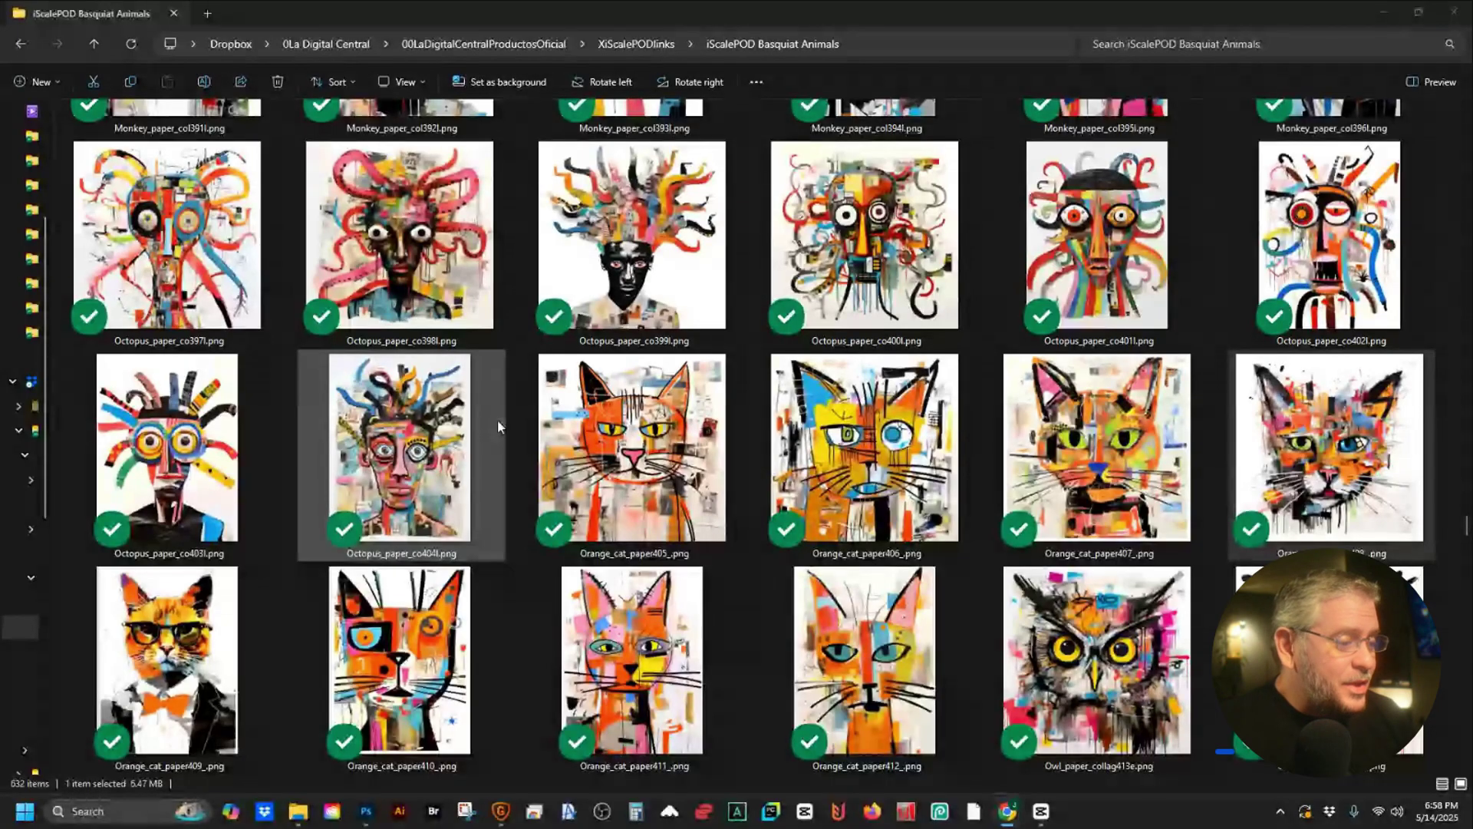
scroll(496, 402, down, 6)
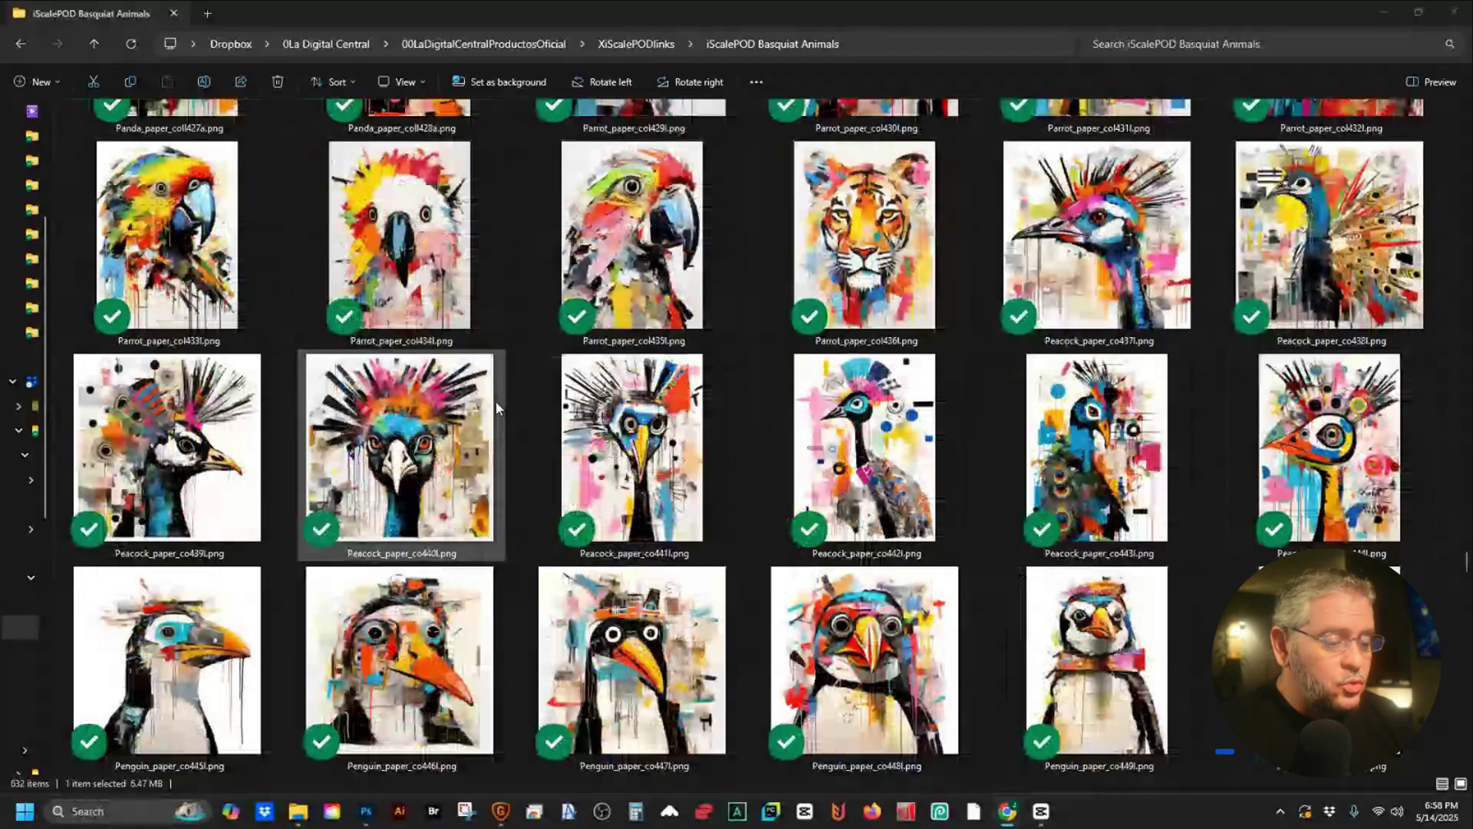
scroll(495, 407, down, 6)
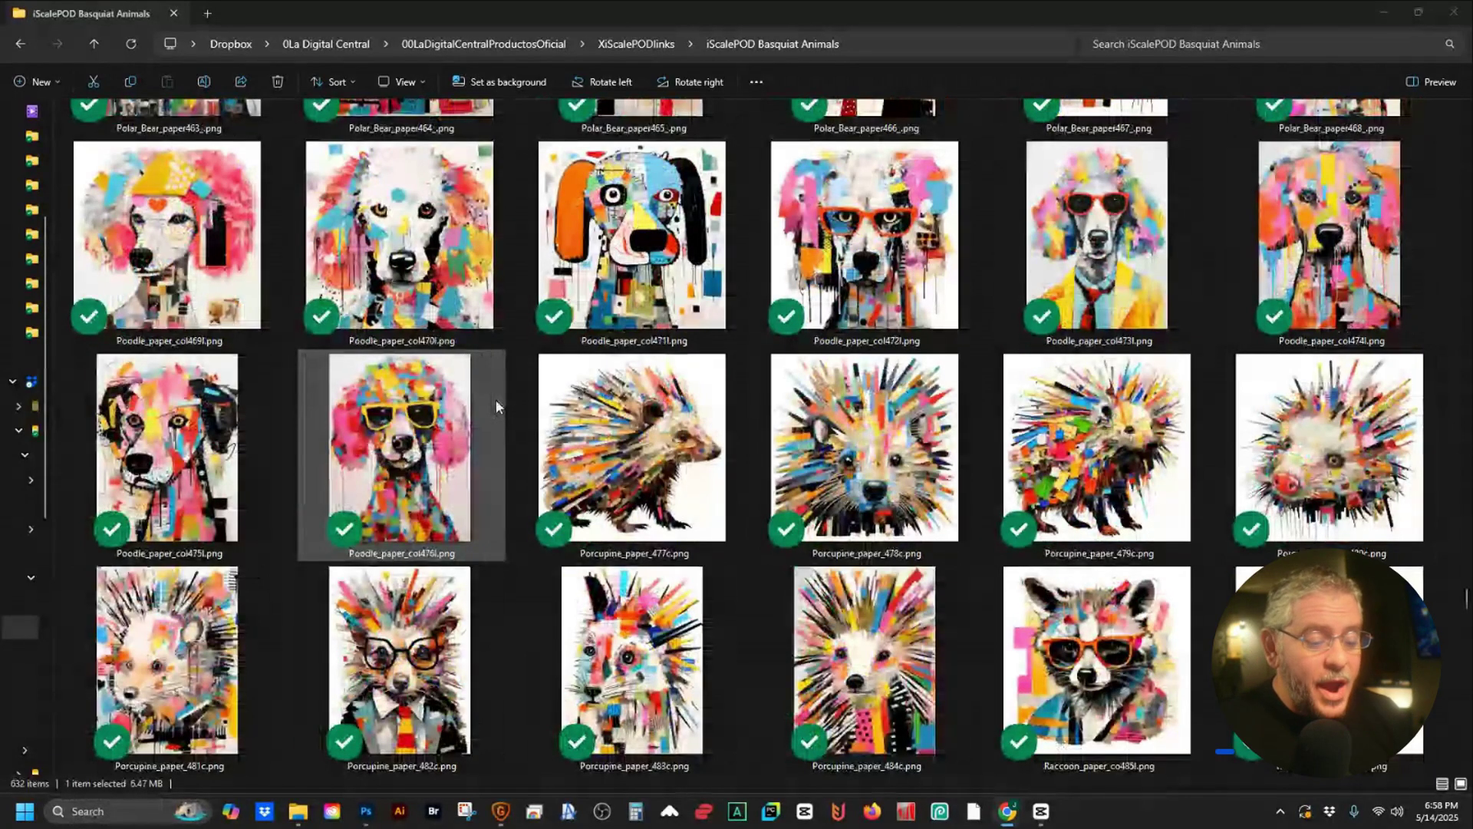
click(1094, 619)
scroll(1113, 625, down, 2)
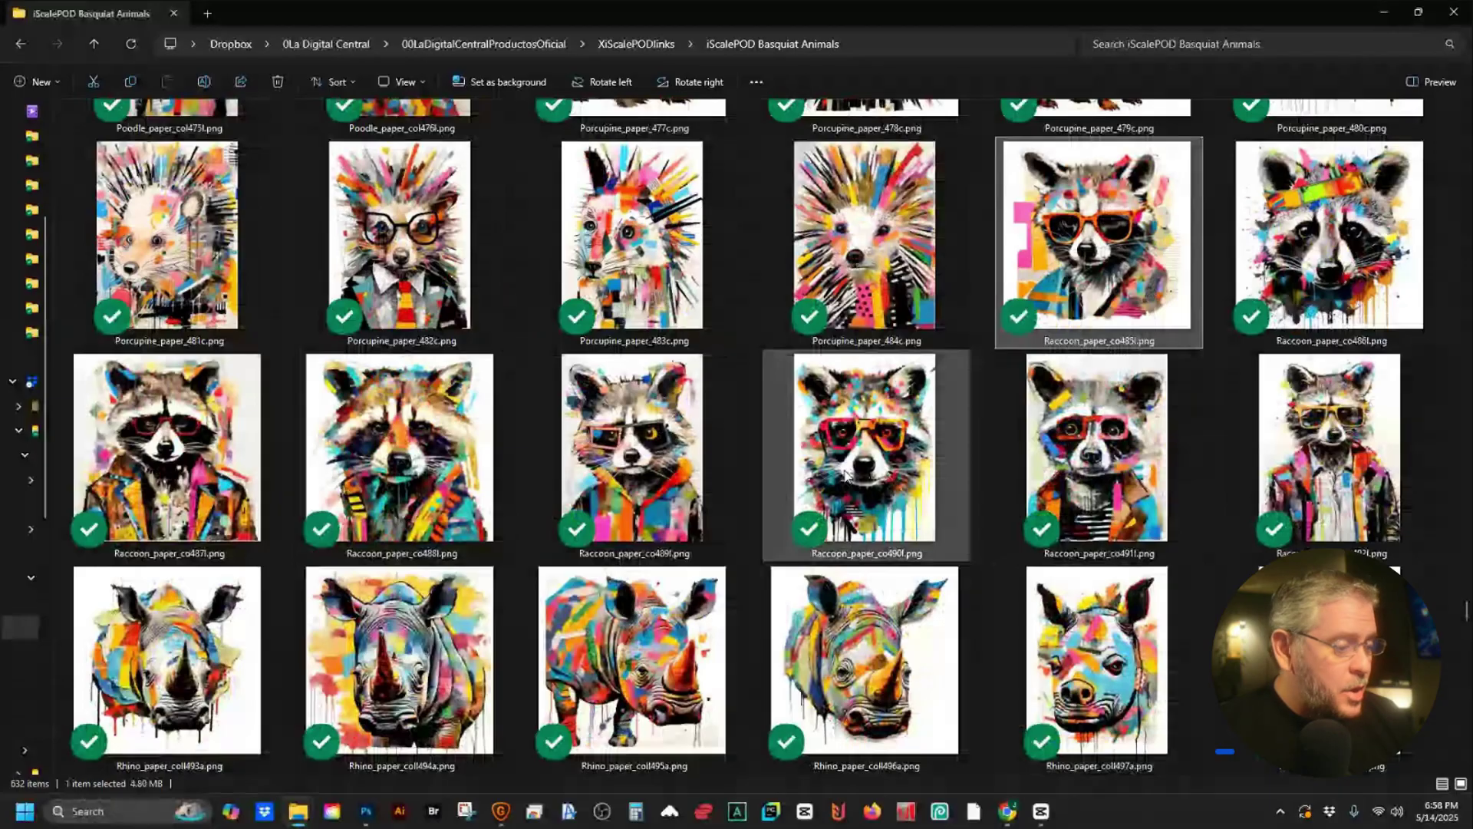
scroll(1052, 443, down, 4)
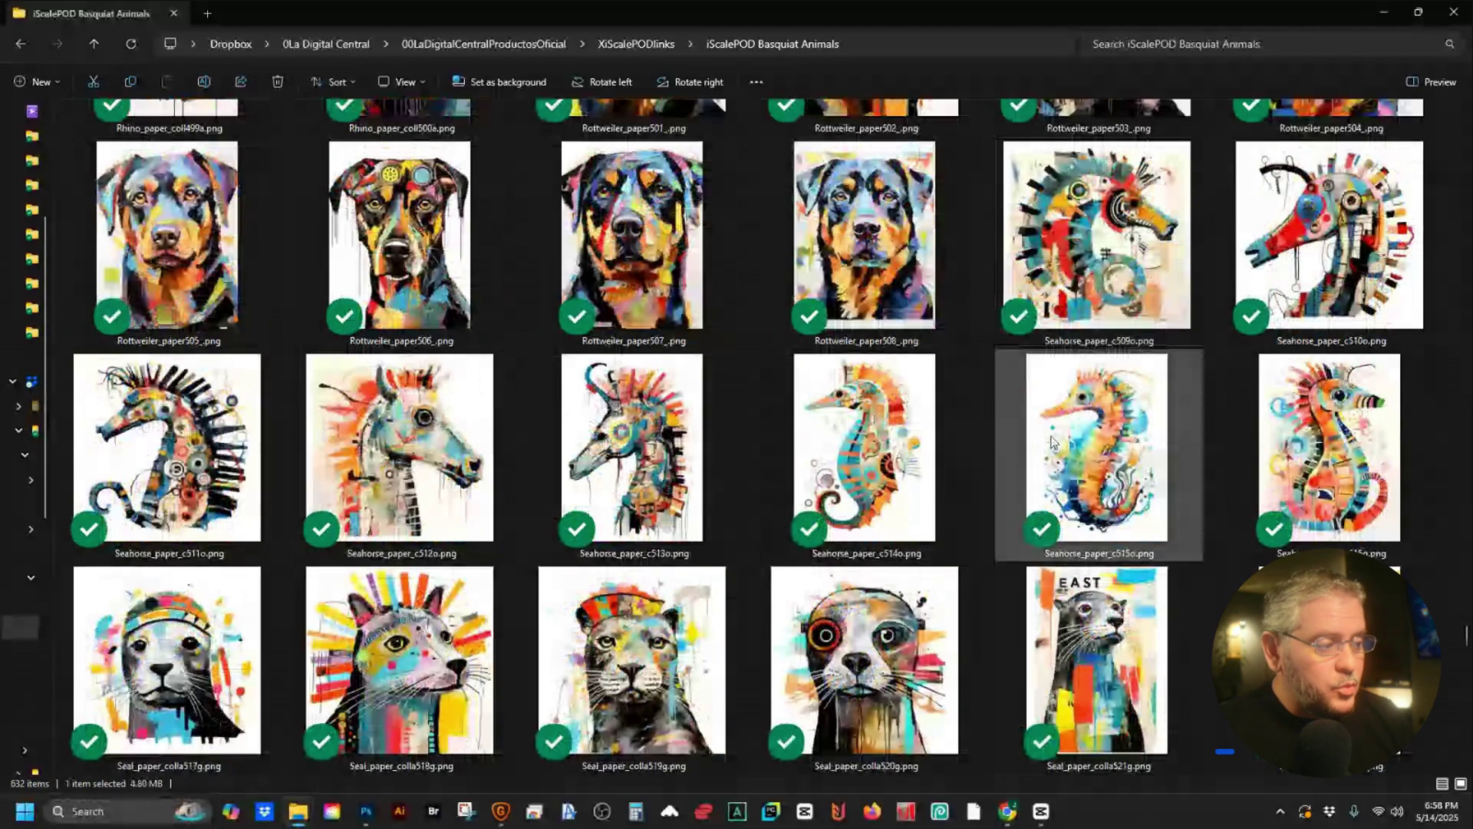
scroll(1052, 442, down, 6)
scroll(597, 457, up, 2)
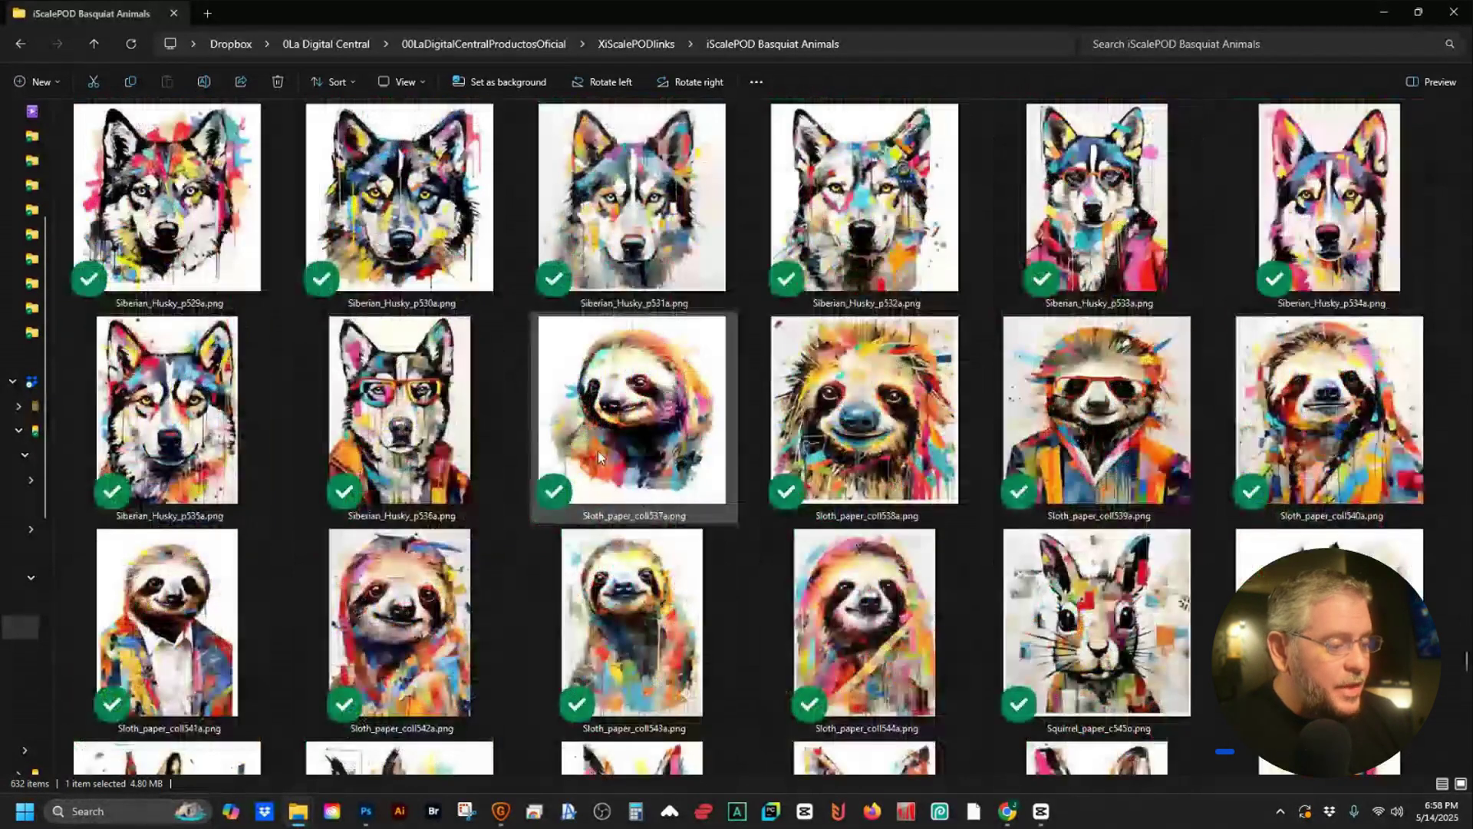
scroll(428, 421, down, 4)
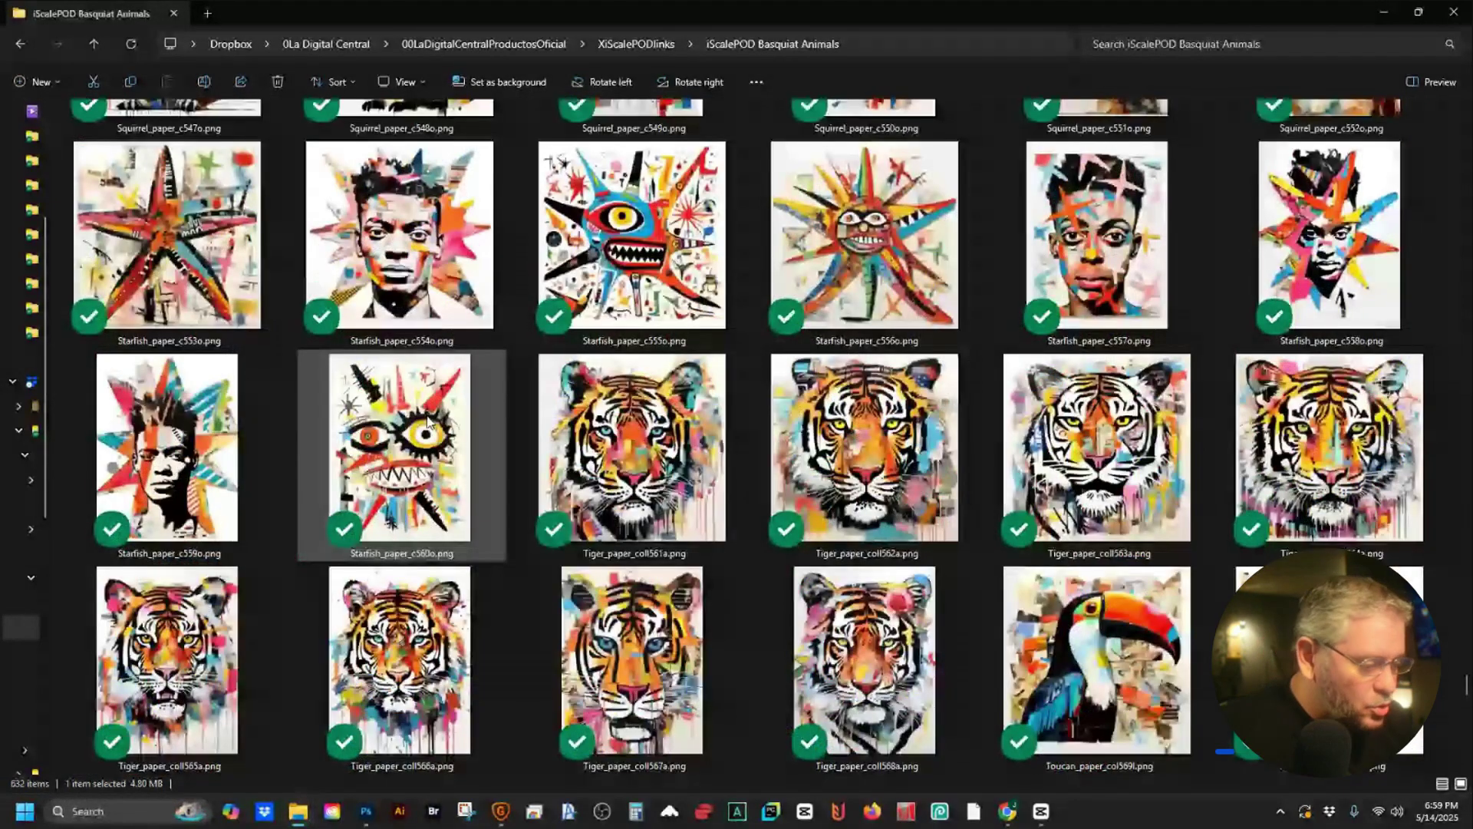
scroll(429, 421, down, 6)
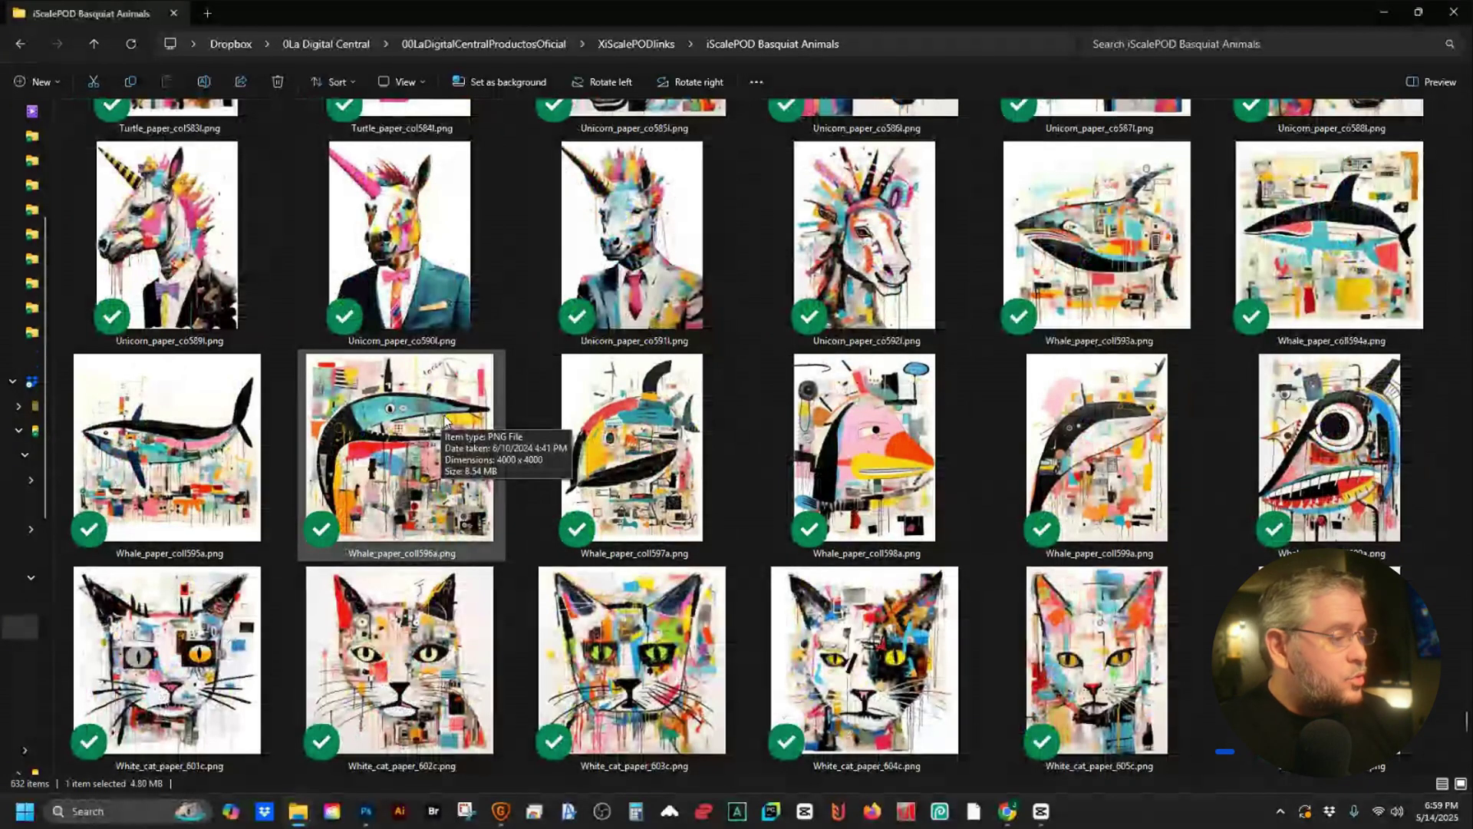
- Go to the iScalePOD Animal Paintings folder and look through its artwork PNGs from Vol1 to Vol4 and back up
key(alt+Left)
scroll(569, 305, down, 20)
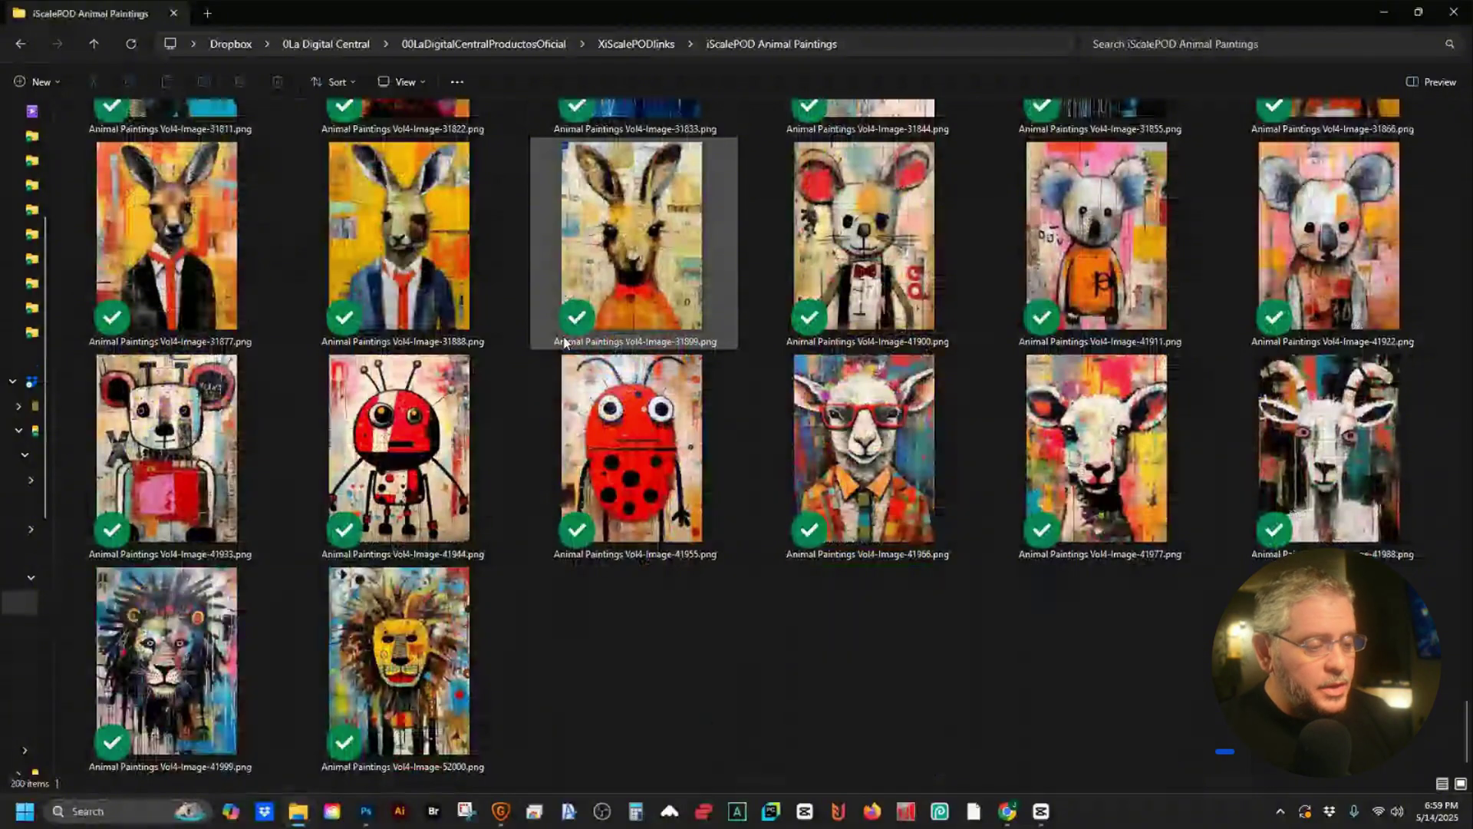
scroll(564, 341, up, 20)
click(560, 336)
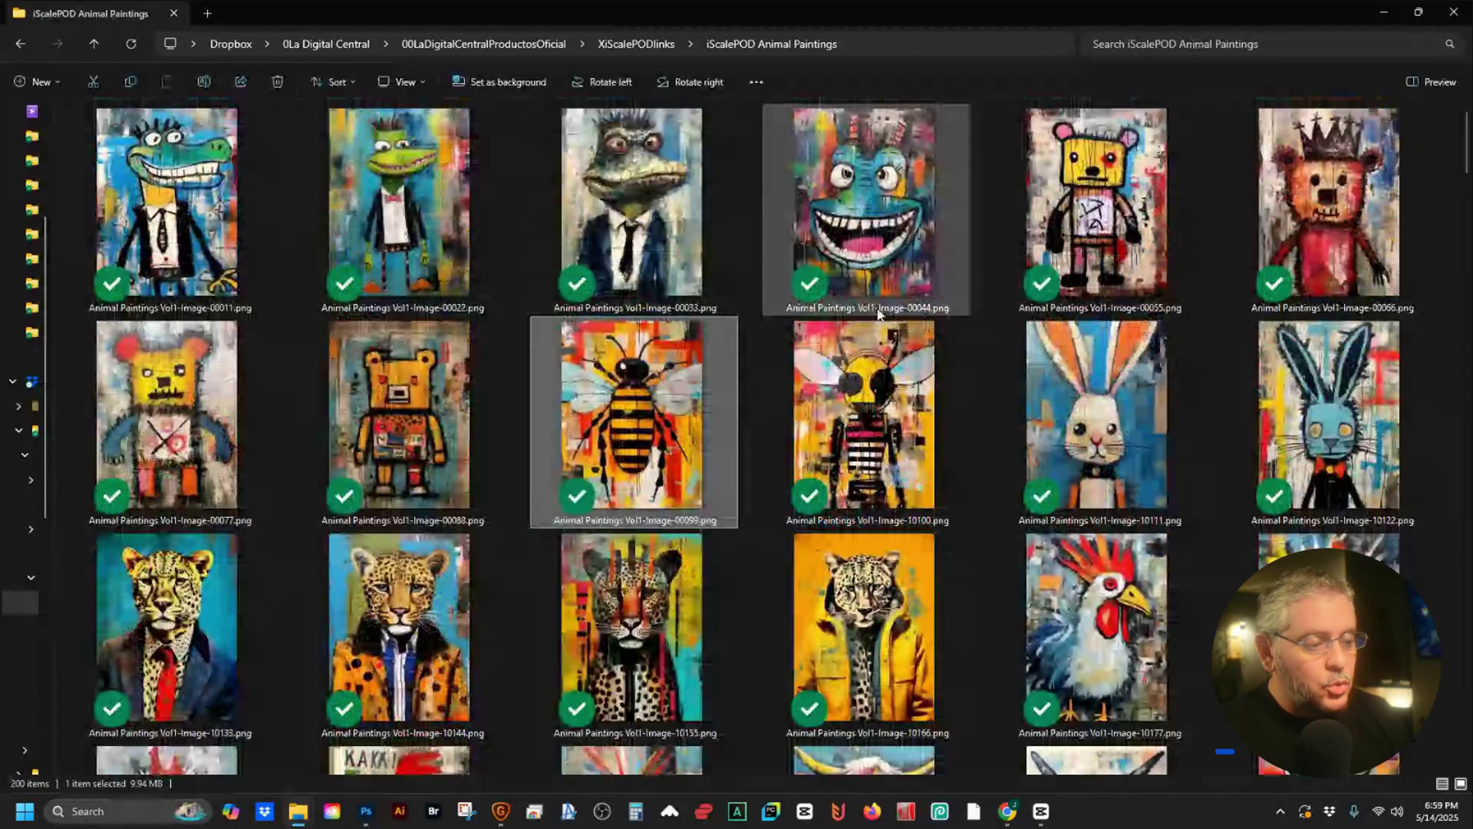
scroll(879, 311, down, 6)
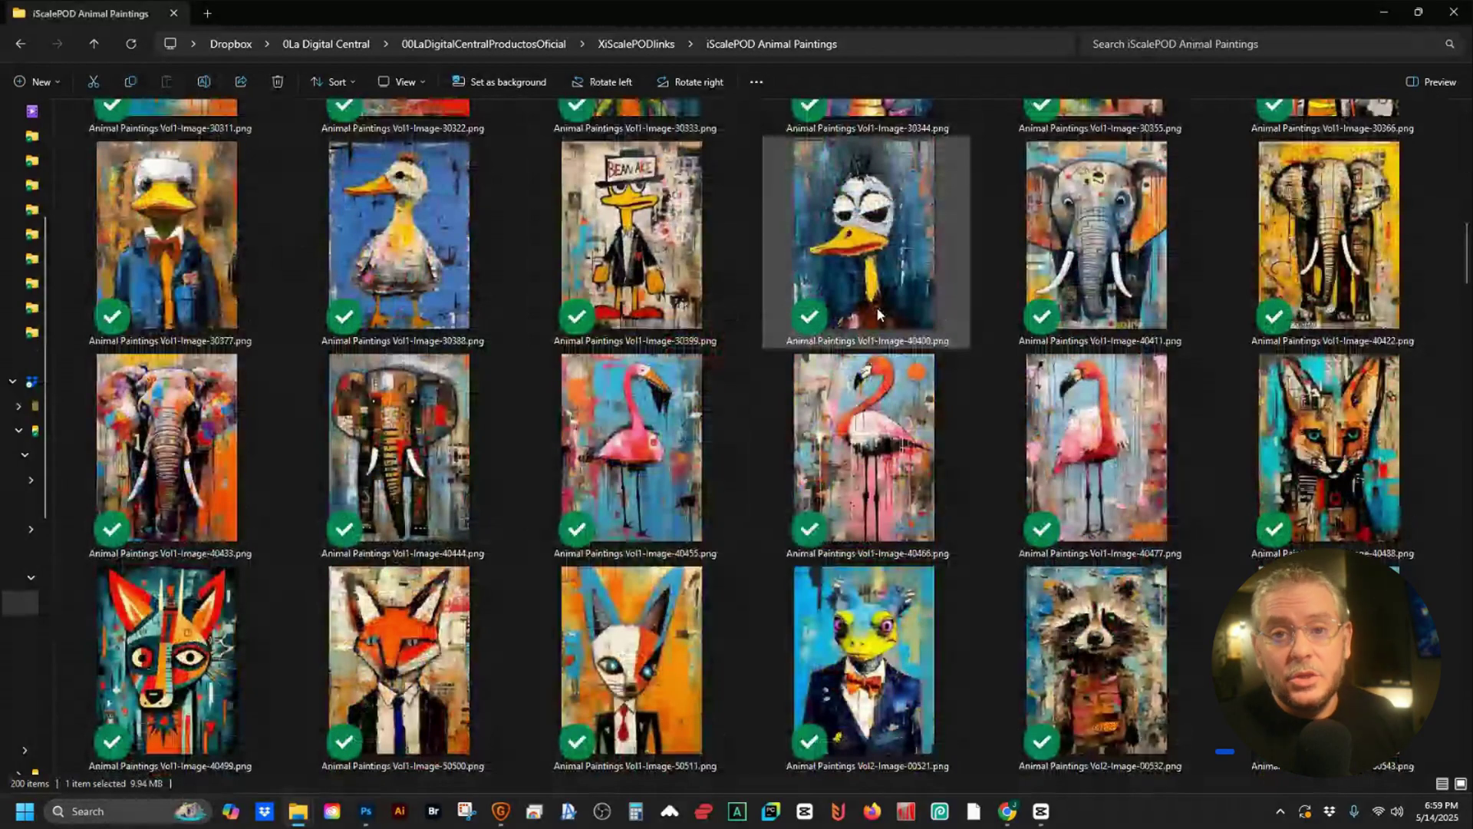
scroll(879, 312, down, 5)
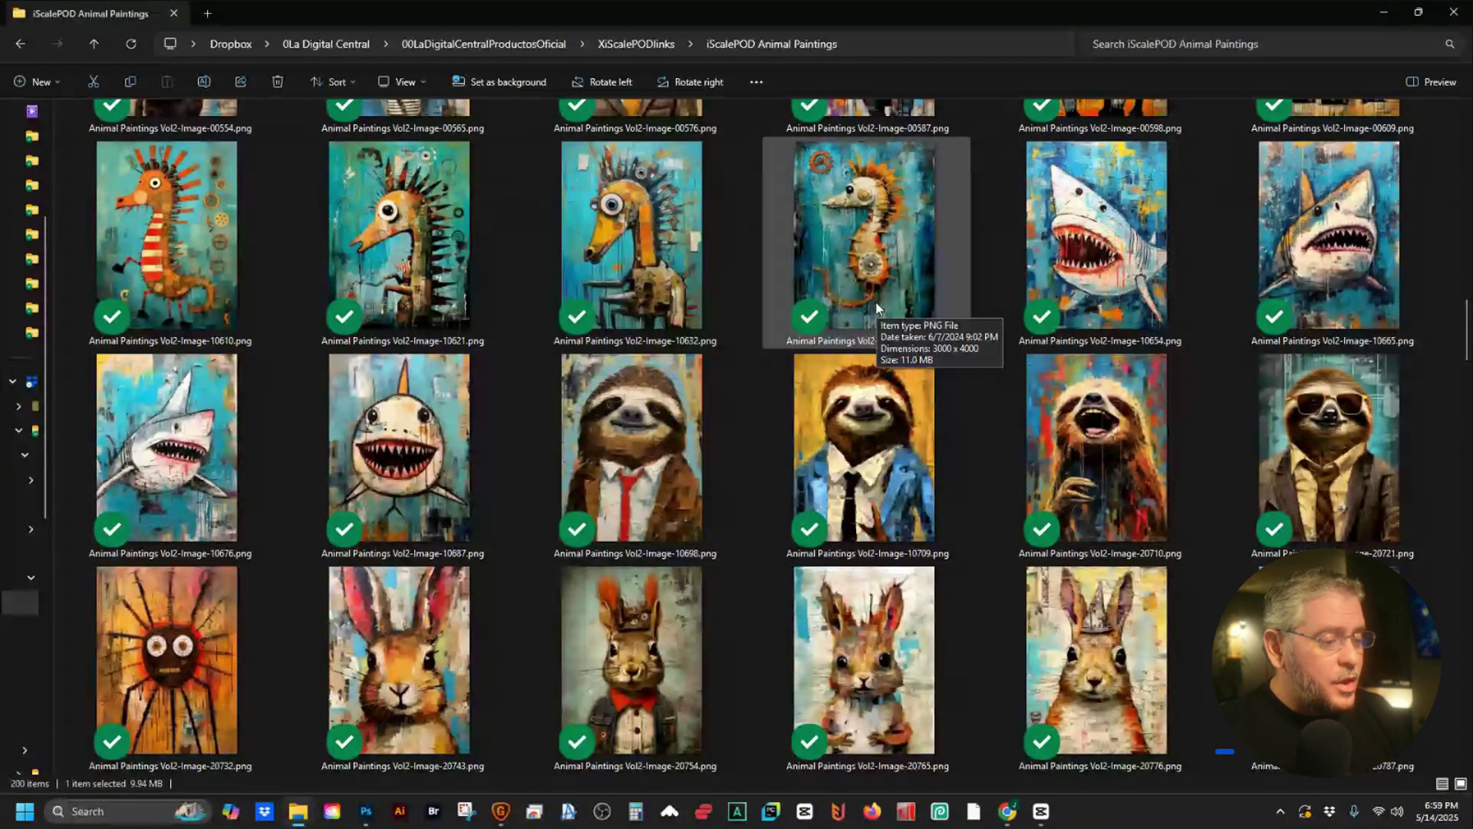
scroll(877, 306, down, 5)
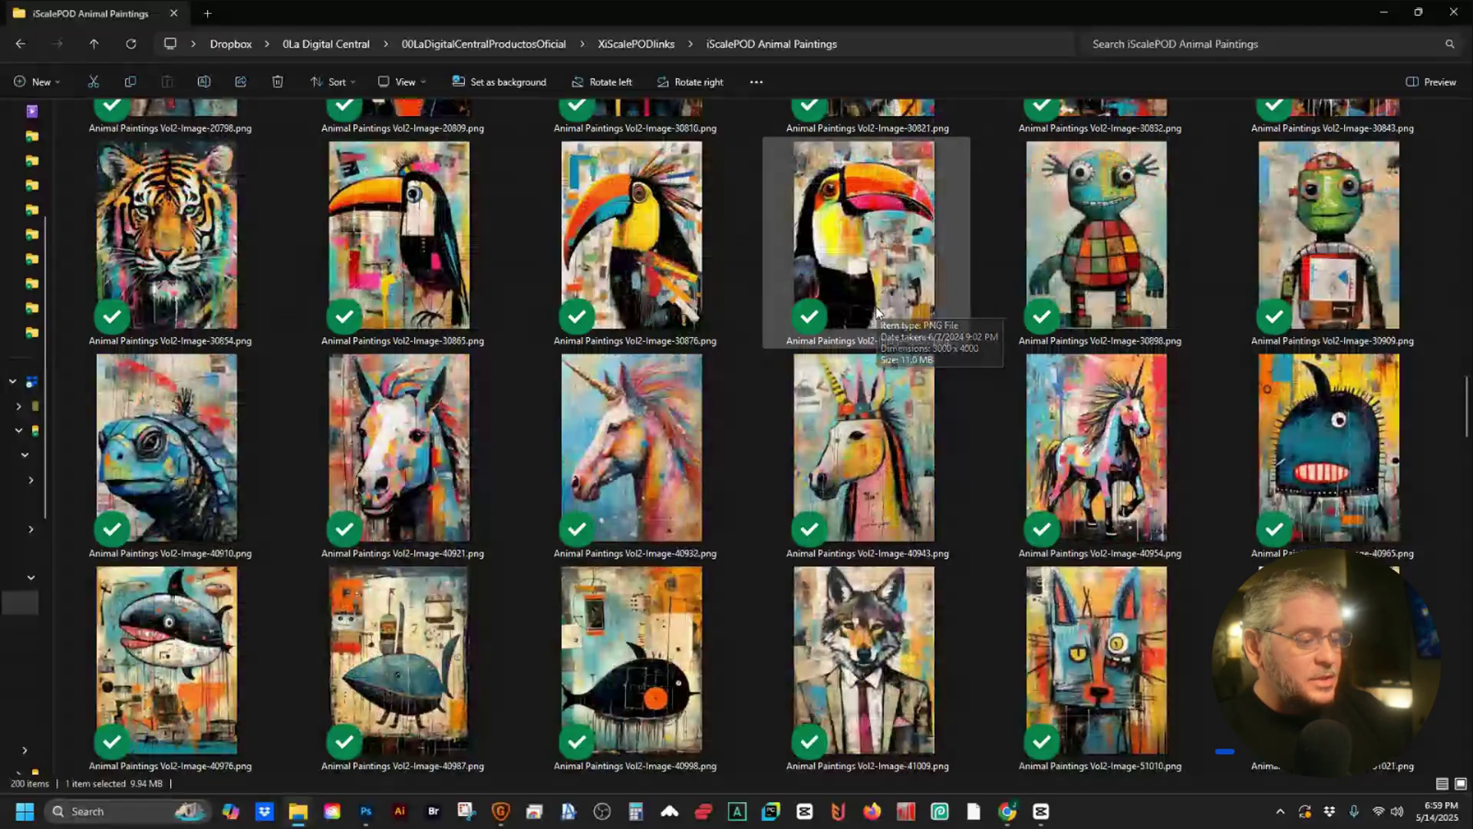
scroll(877, 307, down, 10)
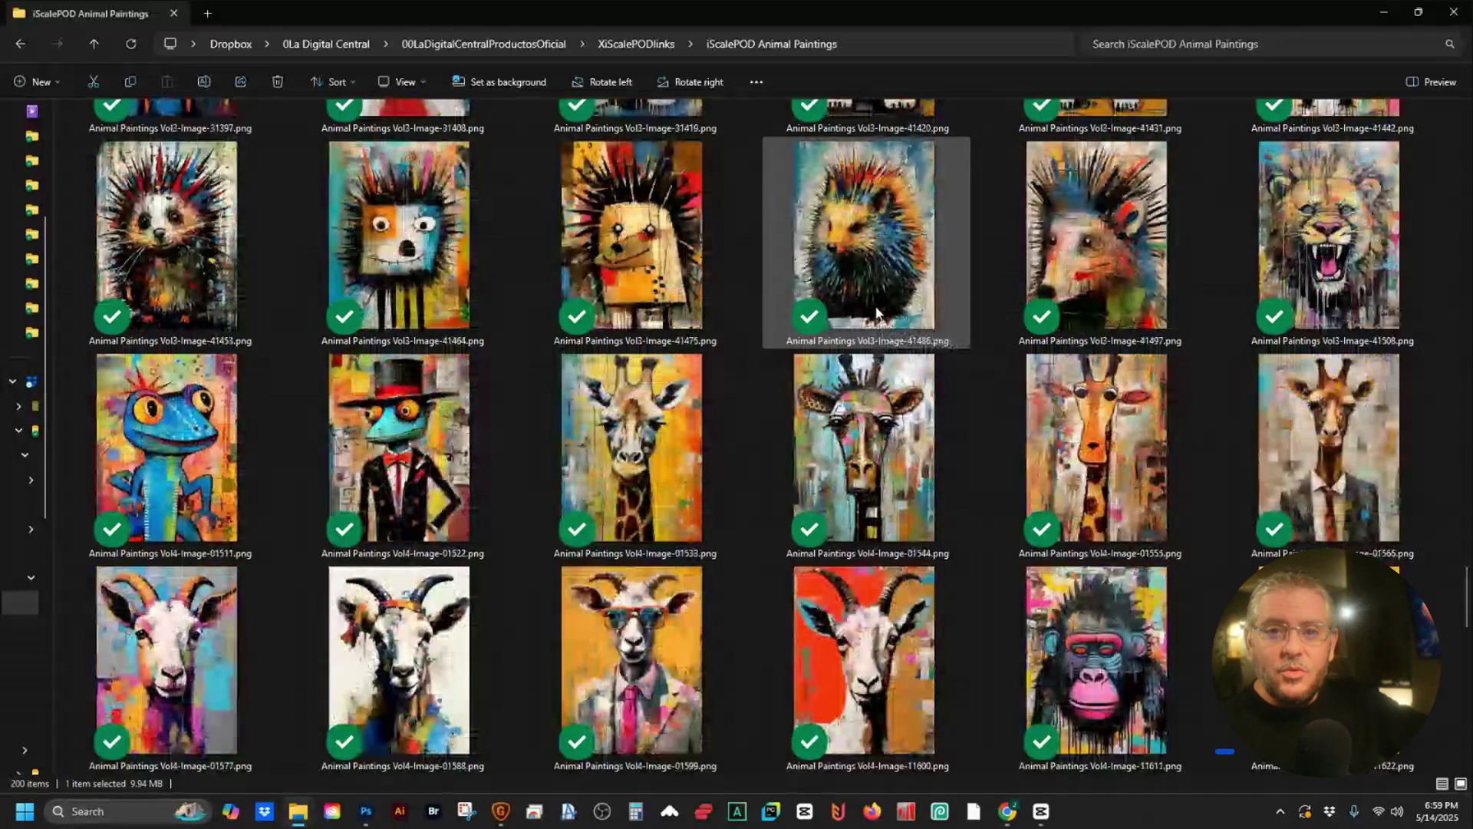
scroll(876, 310, down, 10)
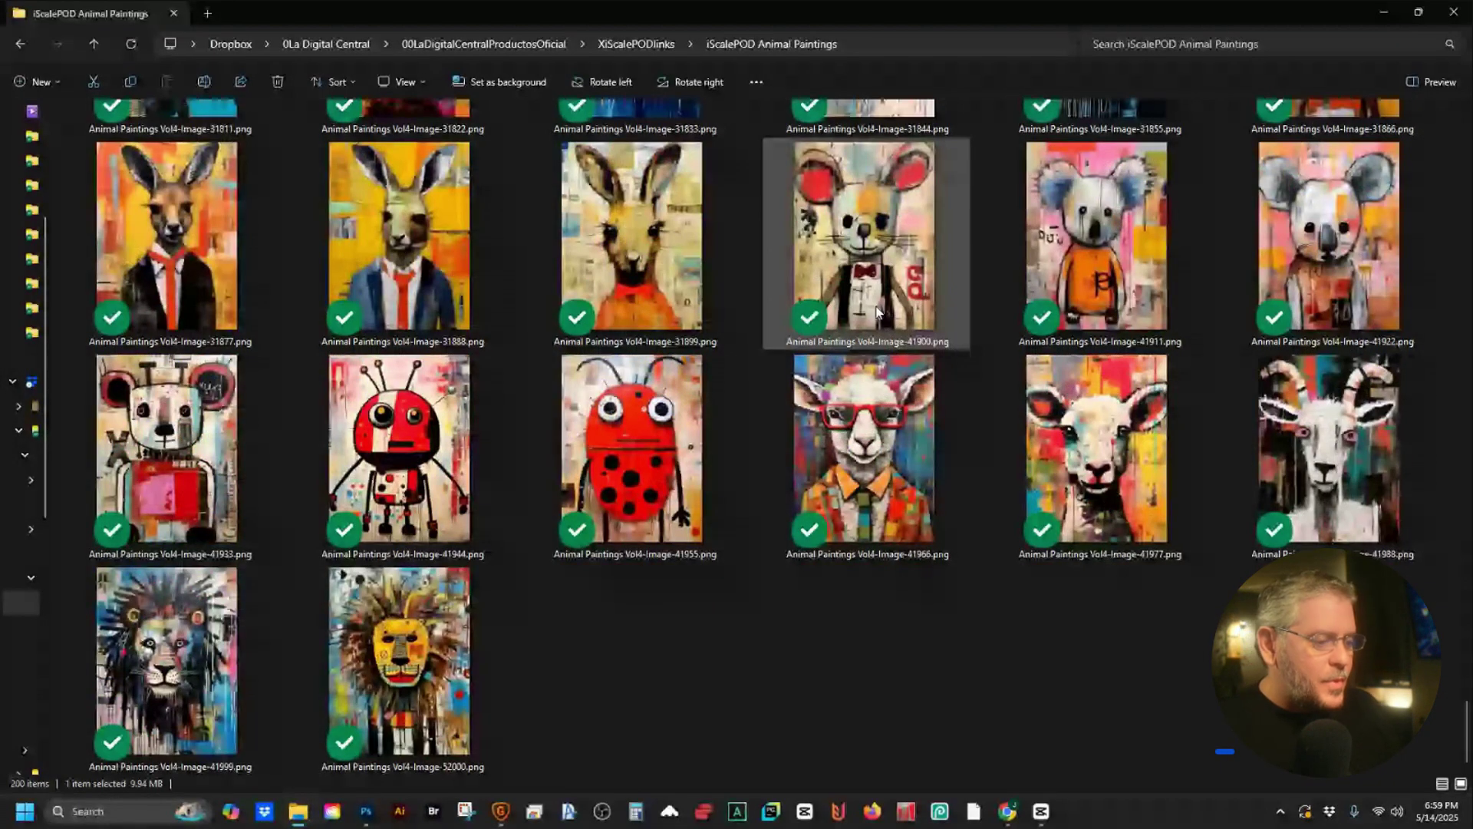
scroll(877, 311, up, 5)
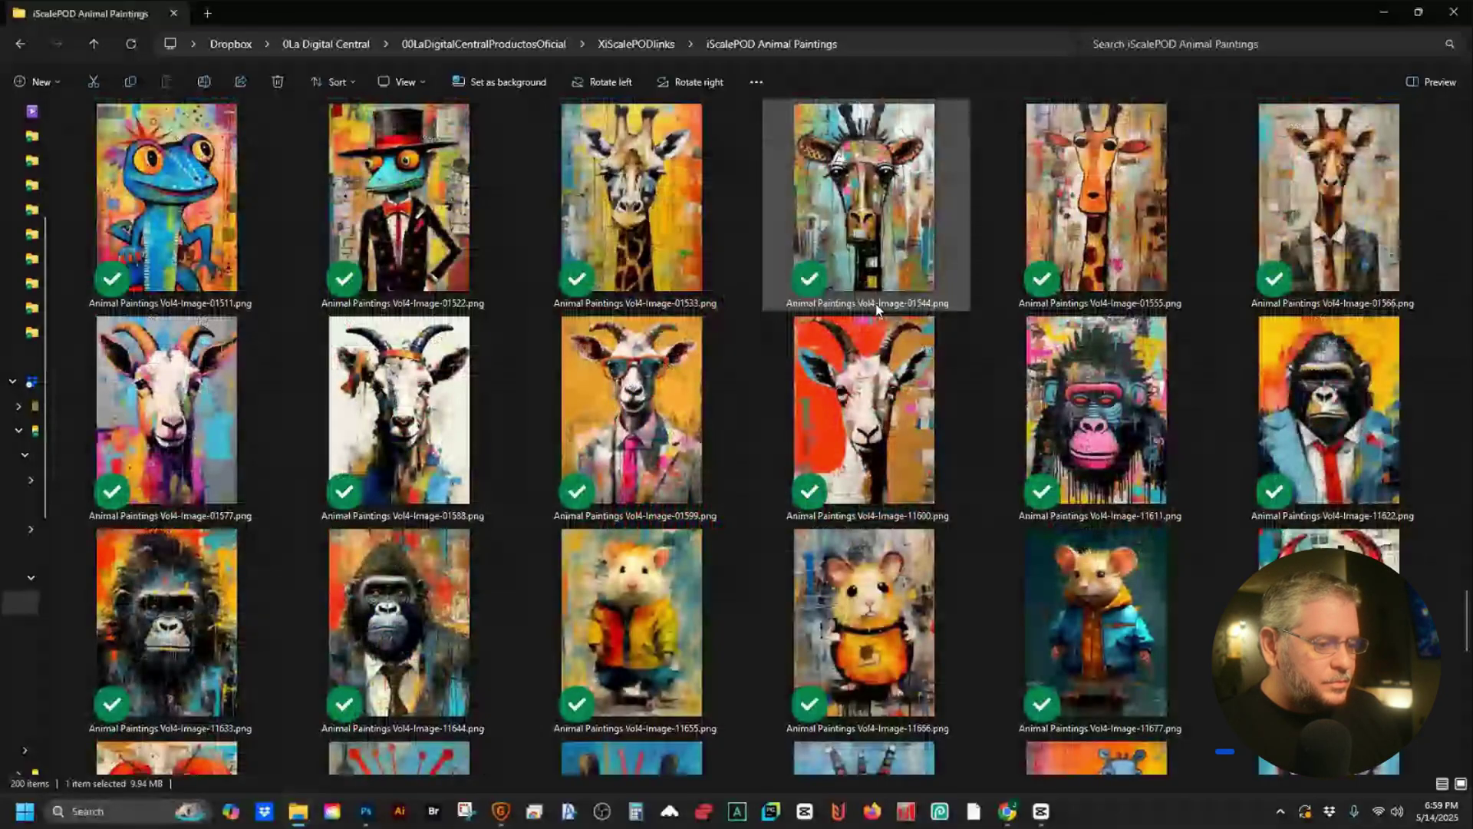
scroll(877, 308, up, 5)
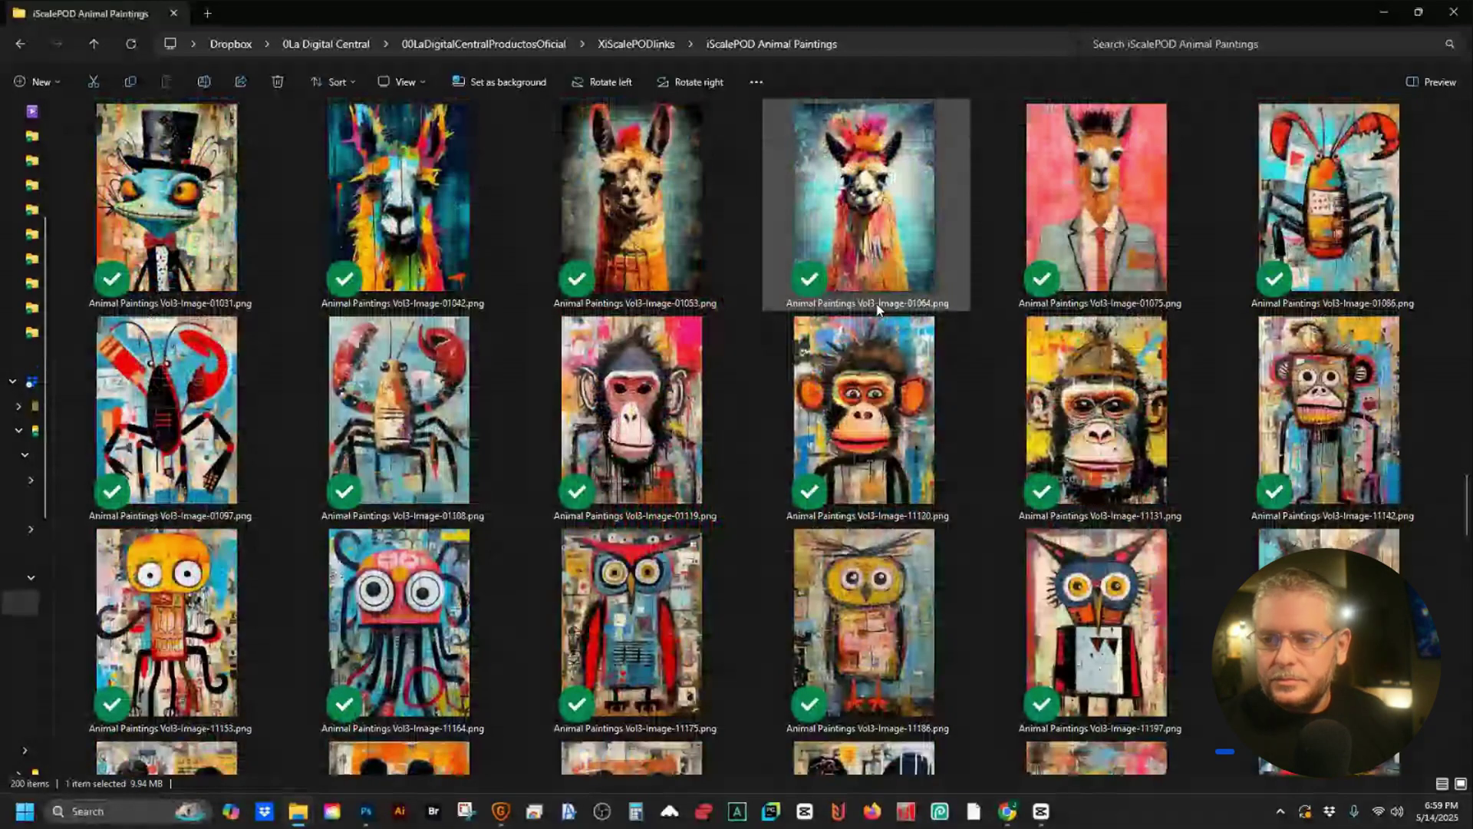
scroll(877, 307, up, 5)
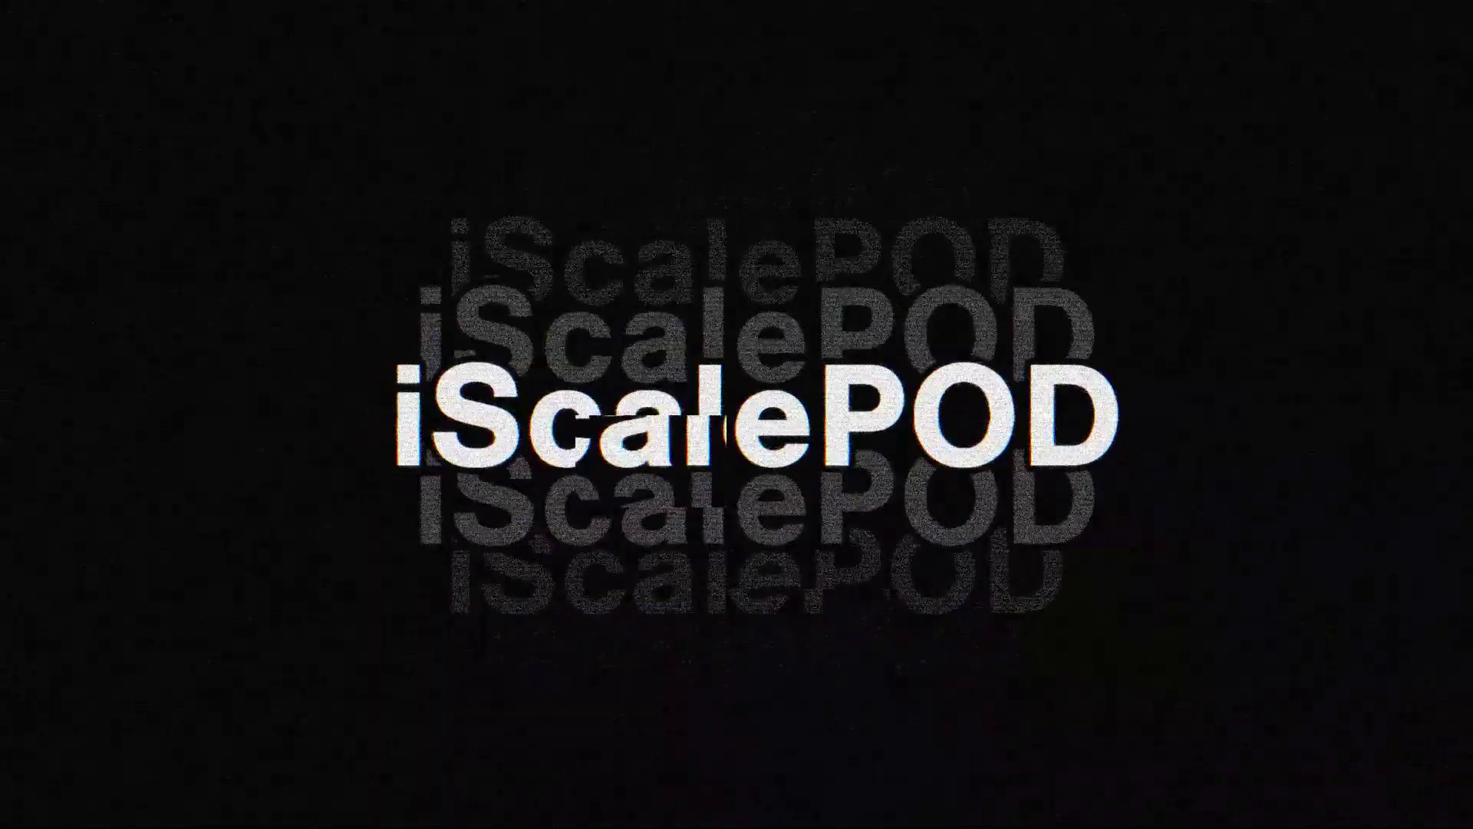